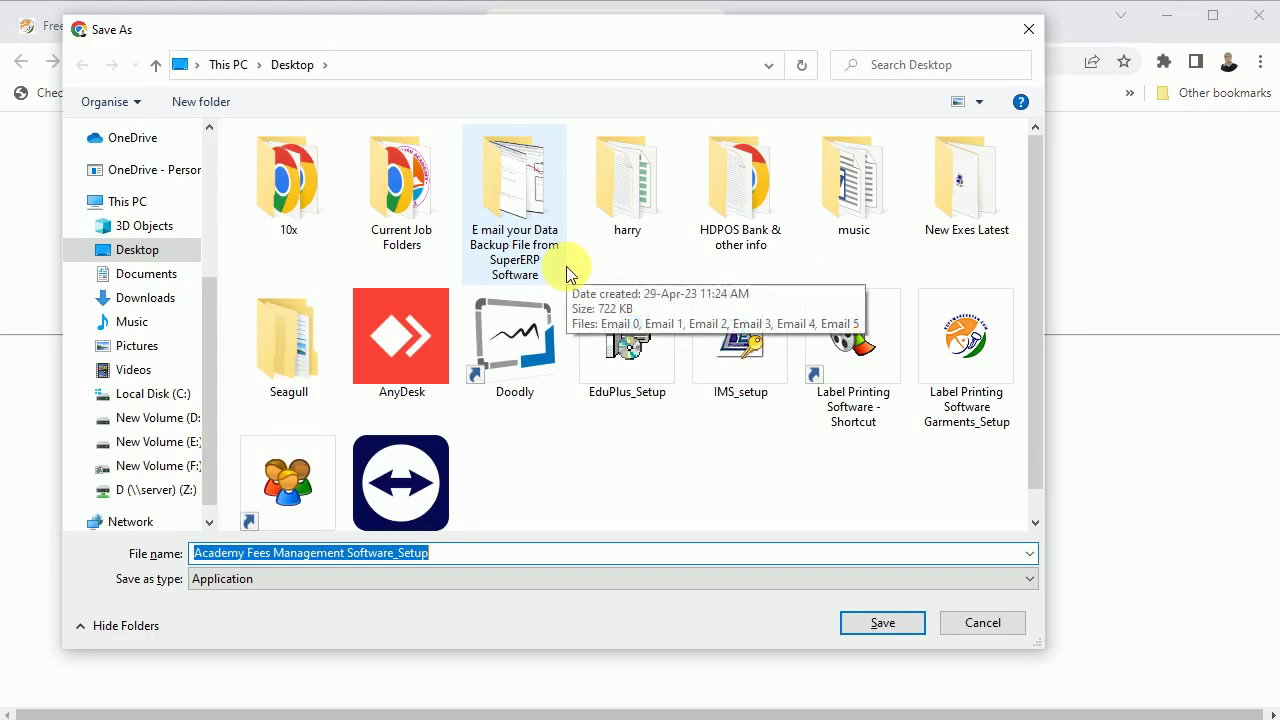
# - Save the Academy Fees Management Software_Setup.exe installer from Google Drive to the Desktop
pyautogui.click(466, 560)
pyautogui.moveTo(466, 560); pyautogui.dragTo(177, 586)
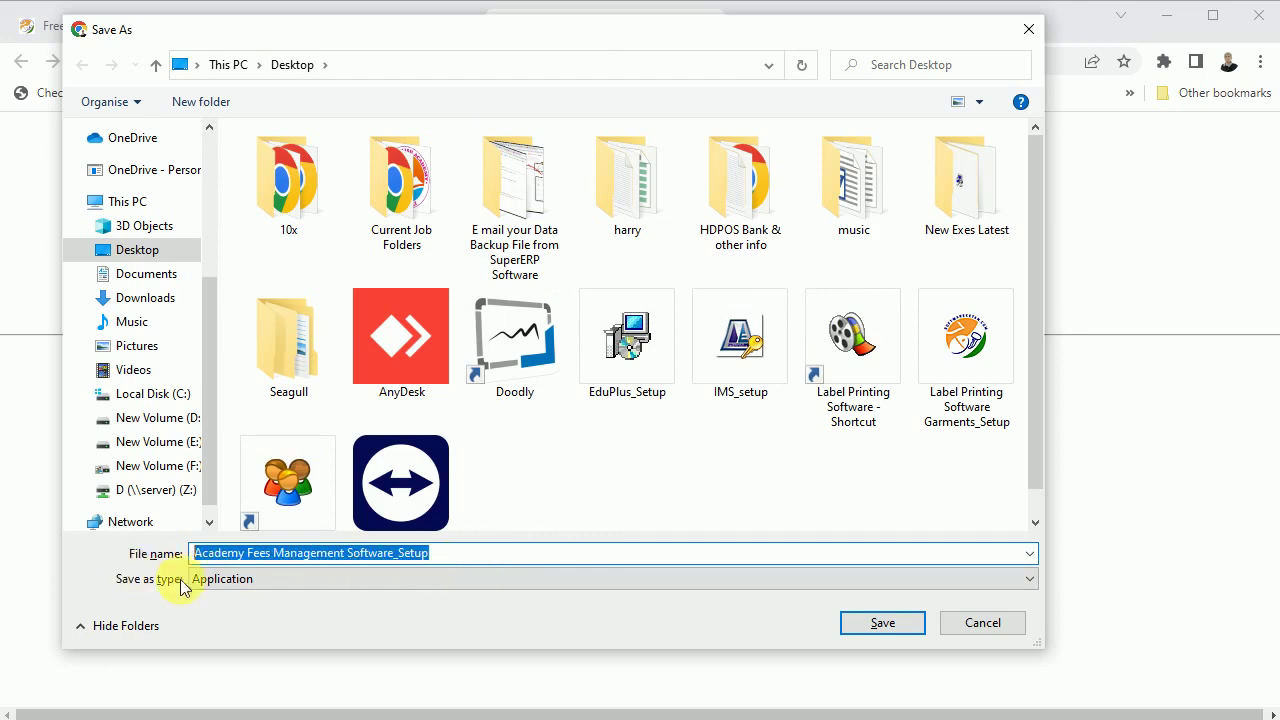
pyautogui.click(875, 623)
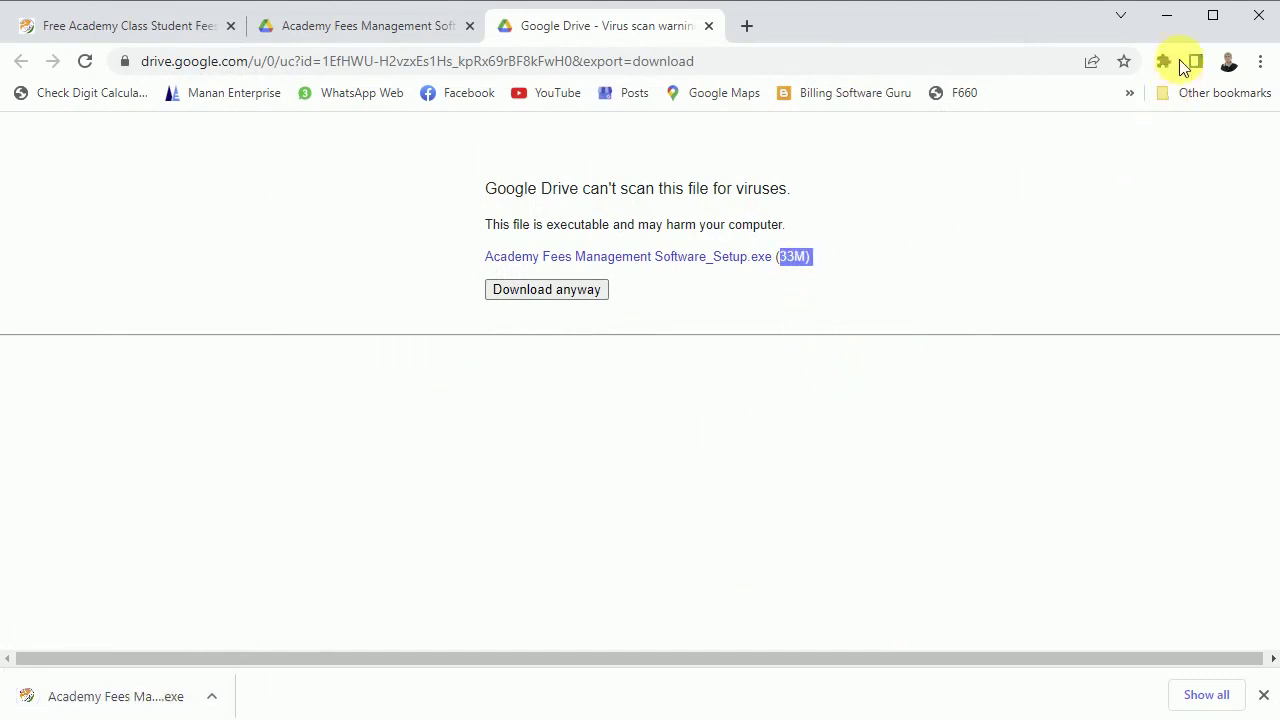
pyautogui.click(1166, 20)
# - Run the installer past the SmartScreen warning with More info > Run anyway
pyautogui.moveTo(44, 2); pyautogui.dragTo(198, 167)
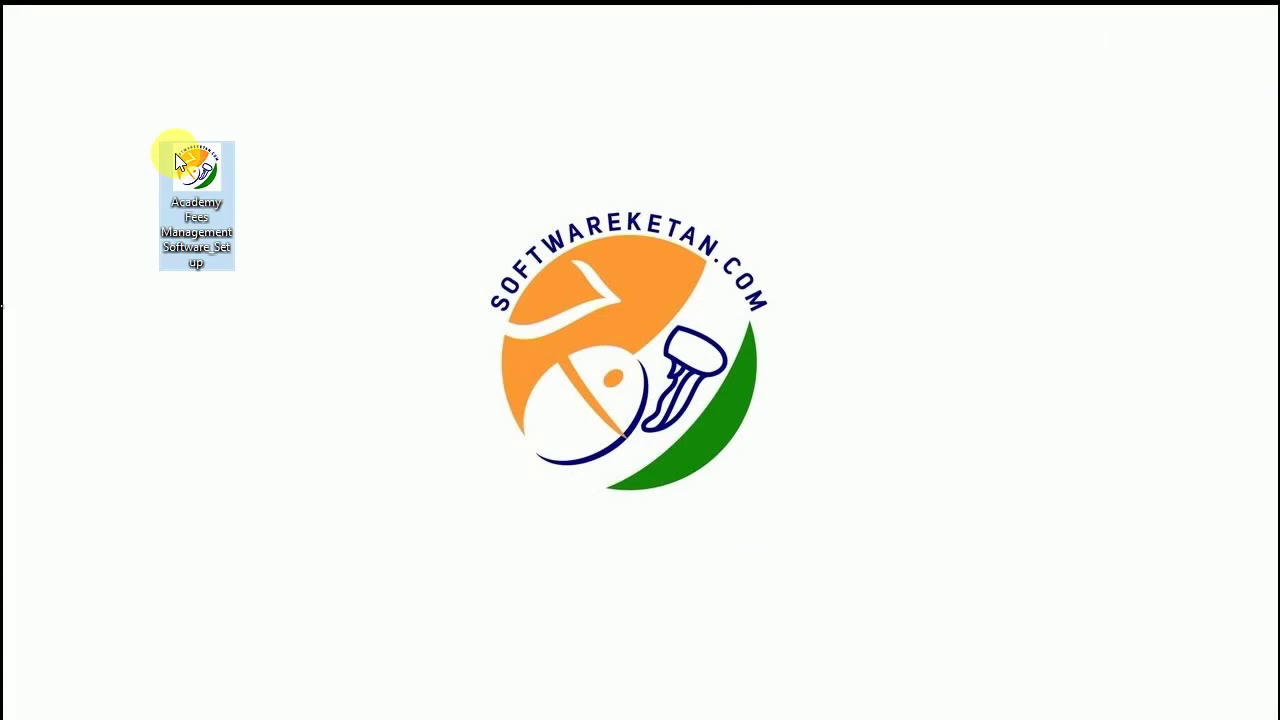
pyautogui.doubleClick(200, 167)
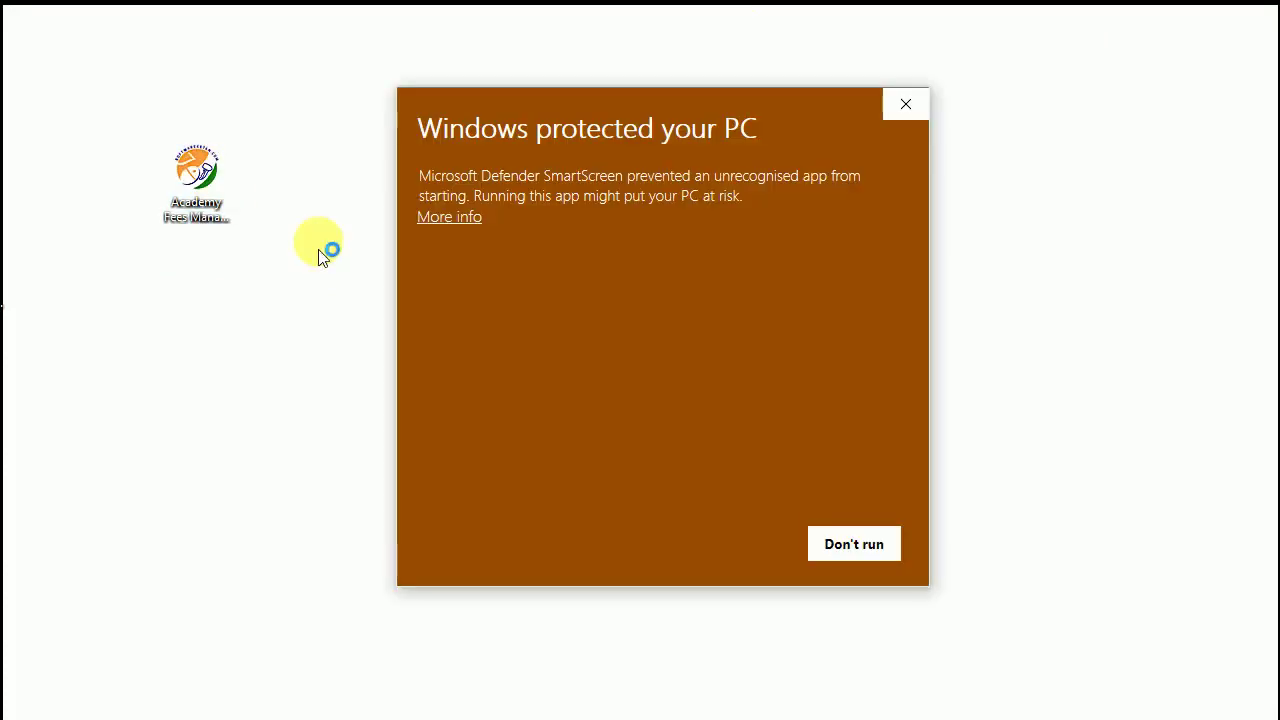
pyautogui.click(447, 216)
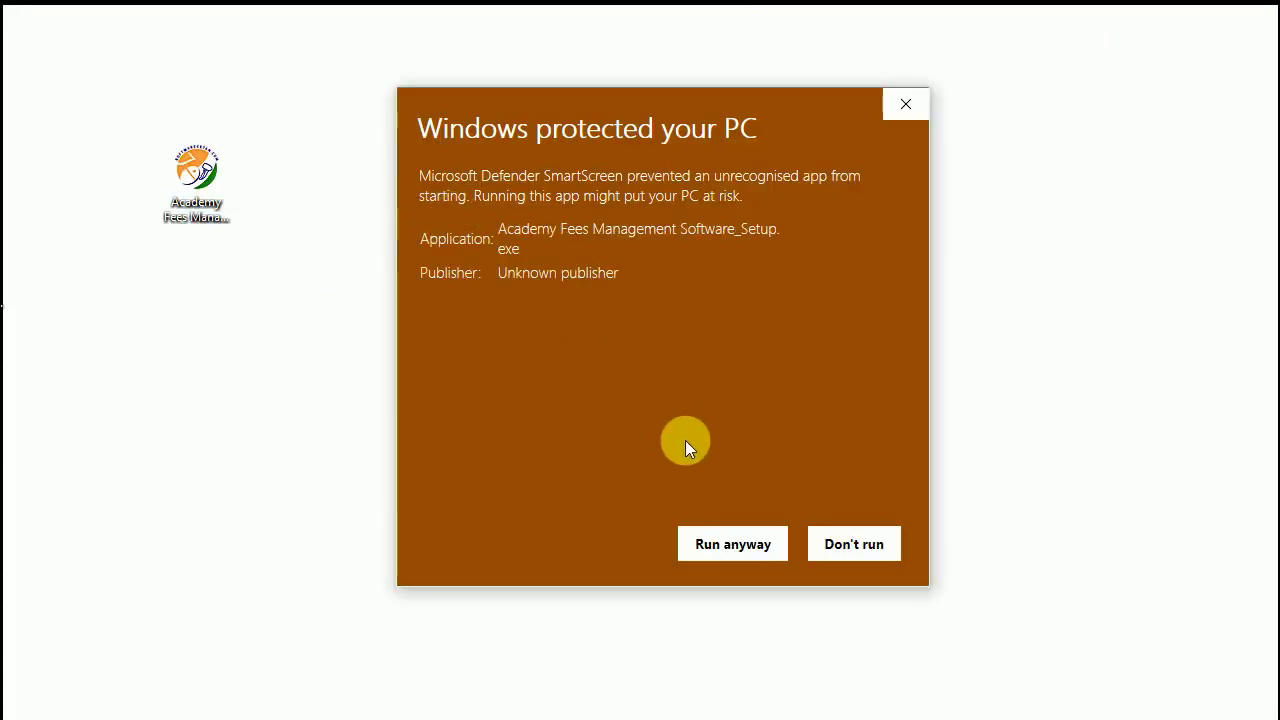
pyautogui.click(752, 545)
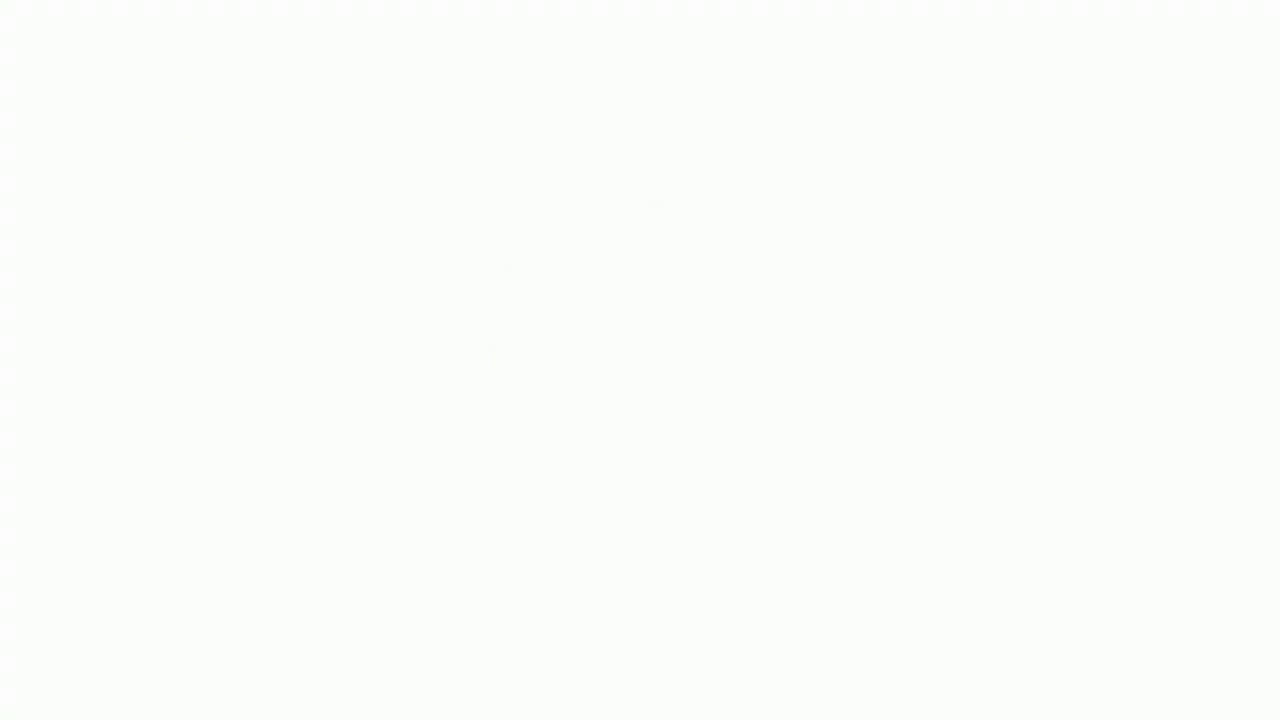
pyautogui.click(796, 530)
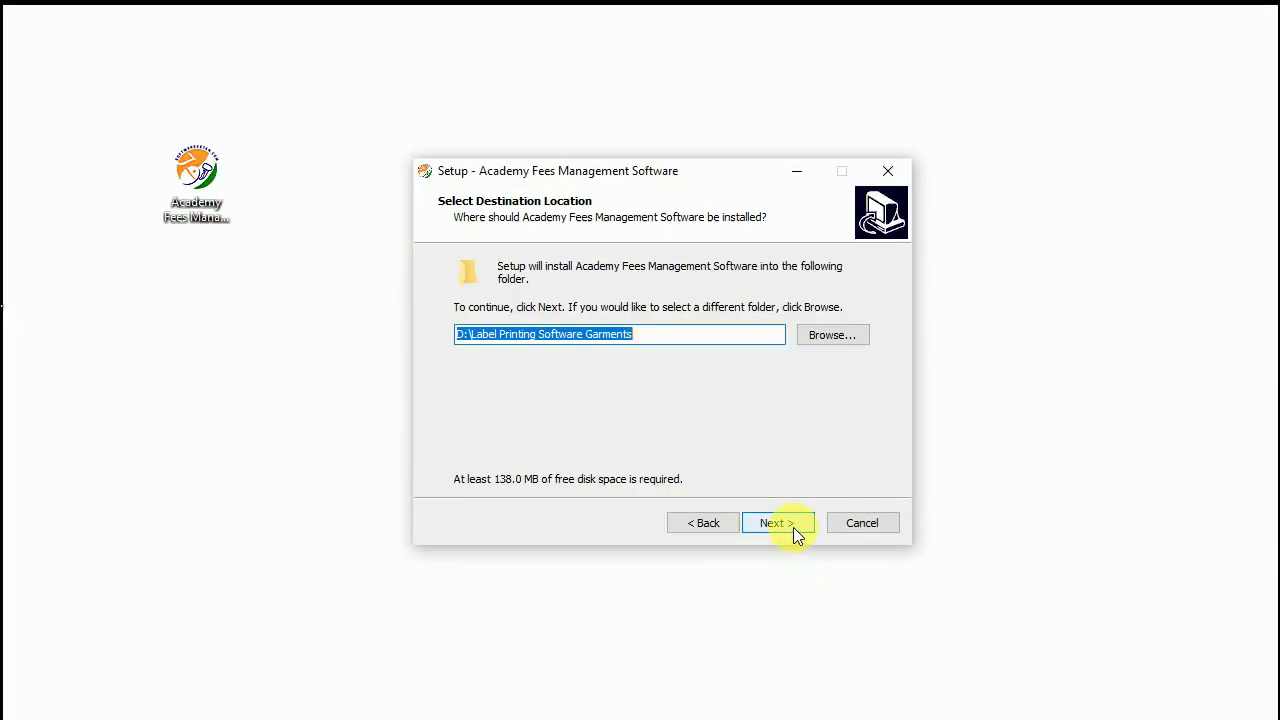
# - Set the install folder to D:\Academy Fees Management Software
pyautogui.click(814, 336)
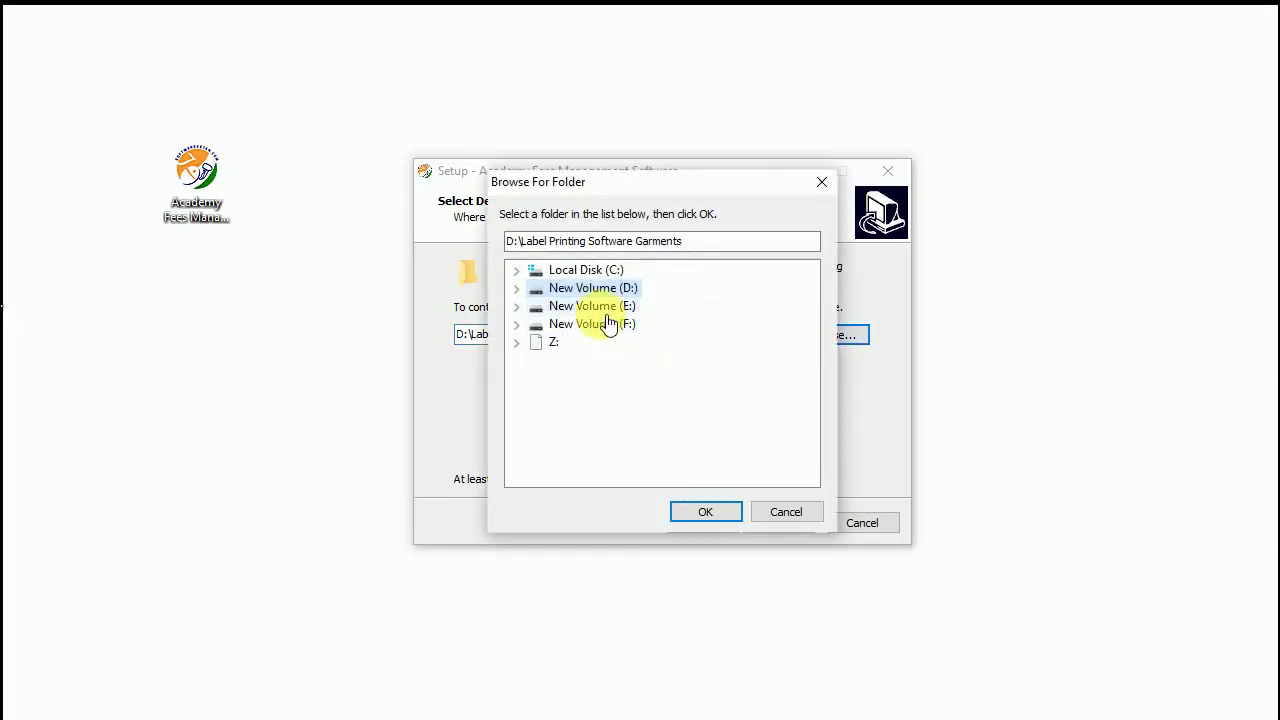
pyautogui.click(592, 305)
pyautogui.click(575, 270)
pyautogui.click(588, 290)
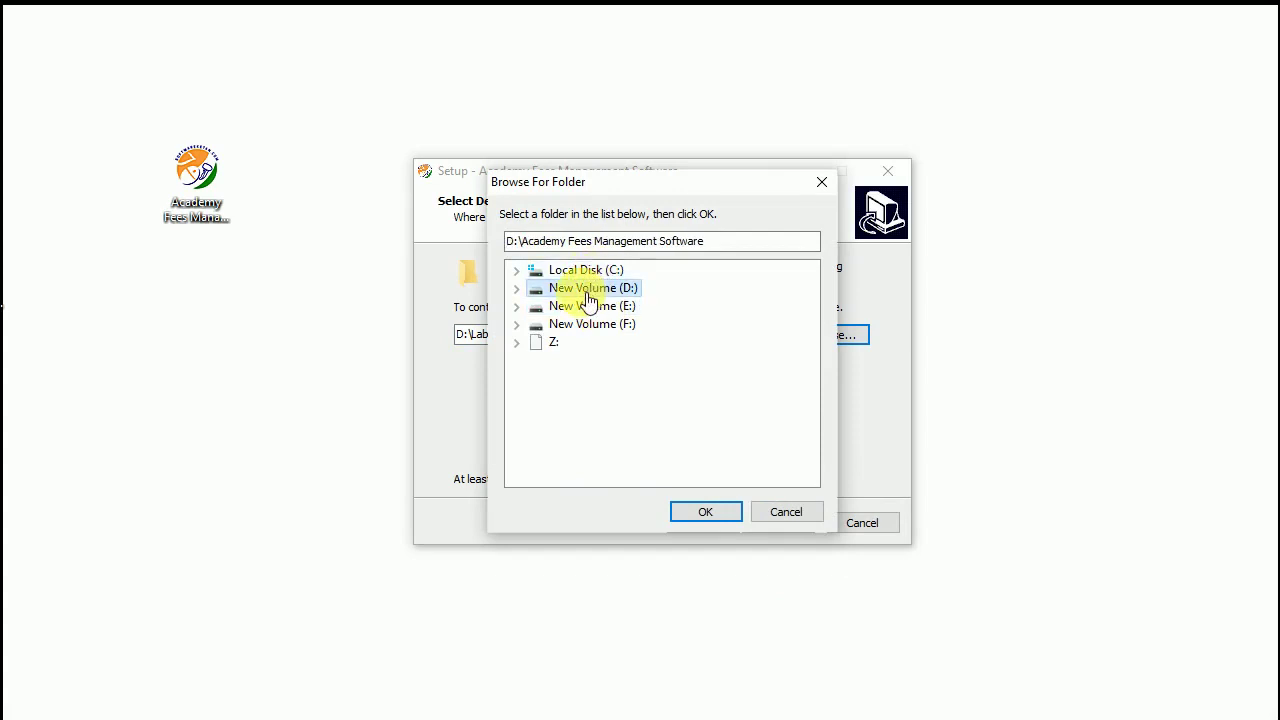
pyautogui.moveTo(706, 241); pyautogui.dragTo(394, 240)
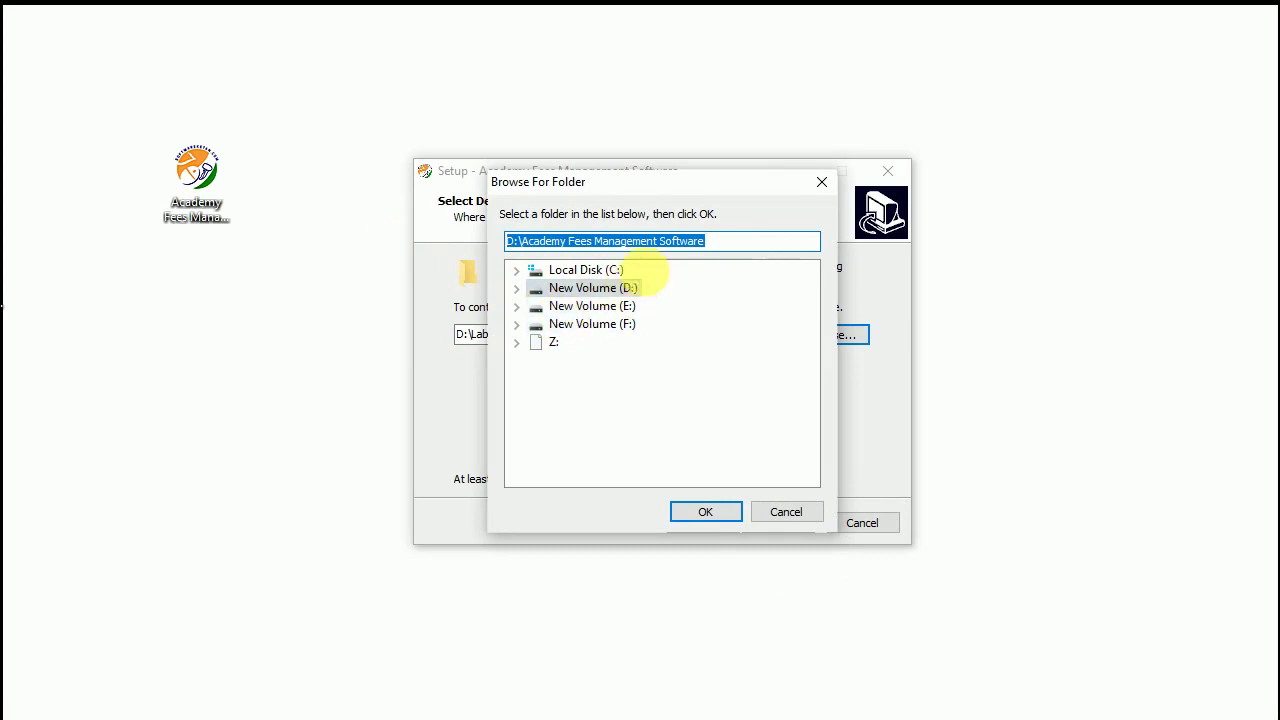
pyautogui.click(705, 513)
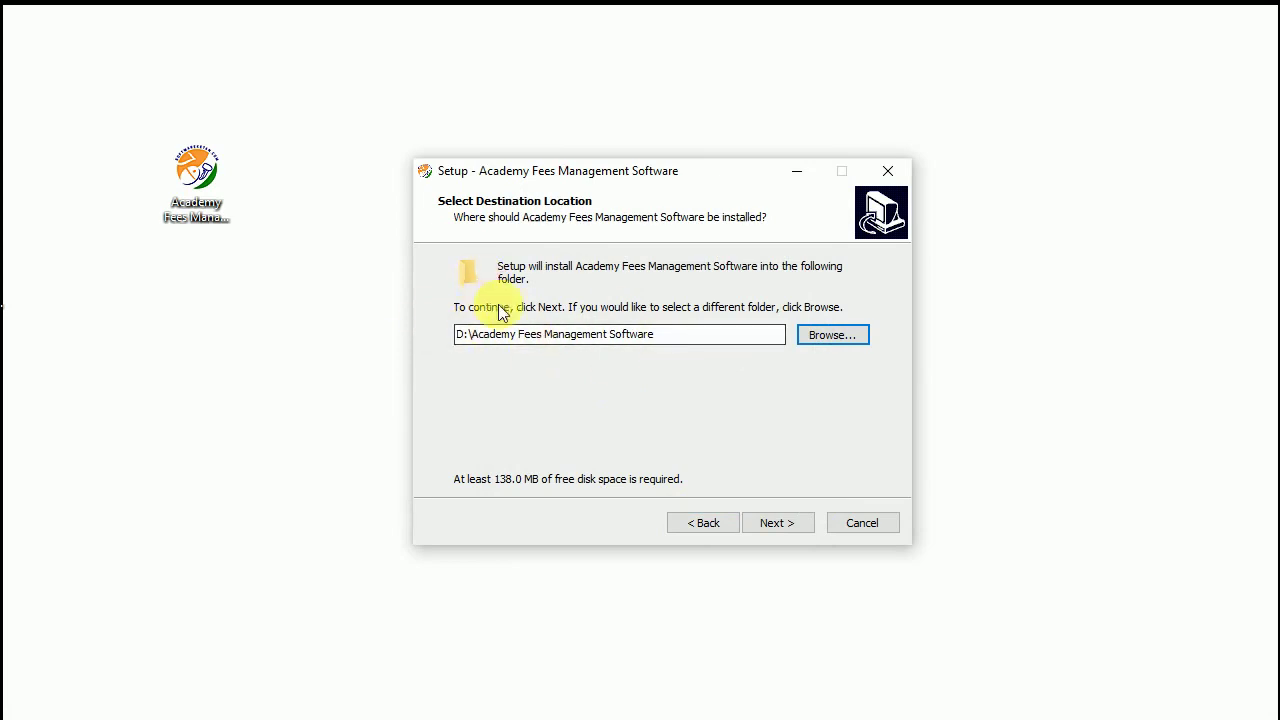
# - Accept the default Start Menu folder and desktop/Quick Launch icons, and install
pyautogui.click(777, 523)
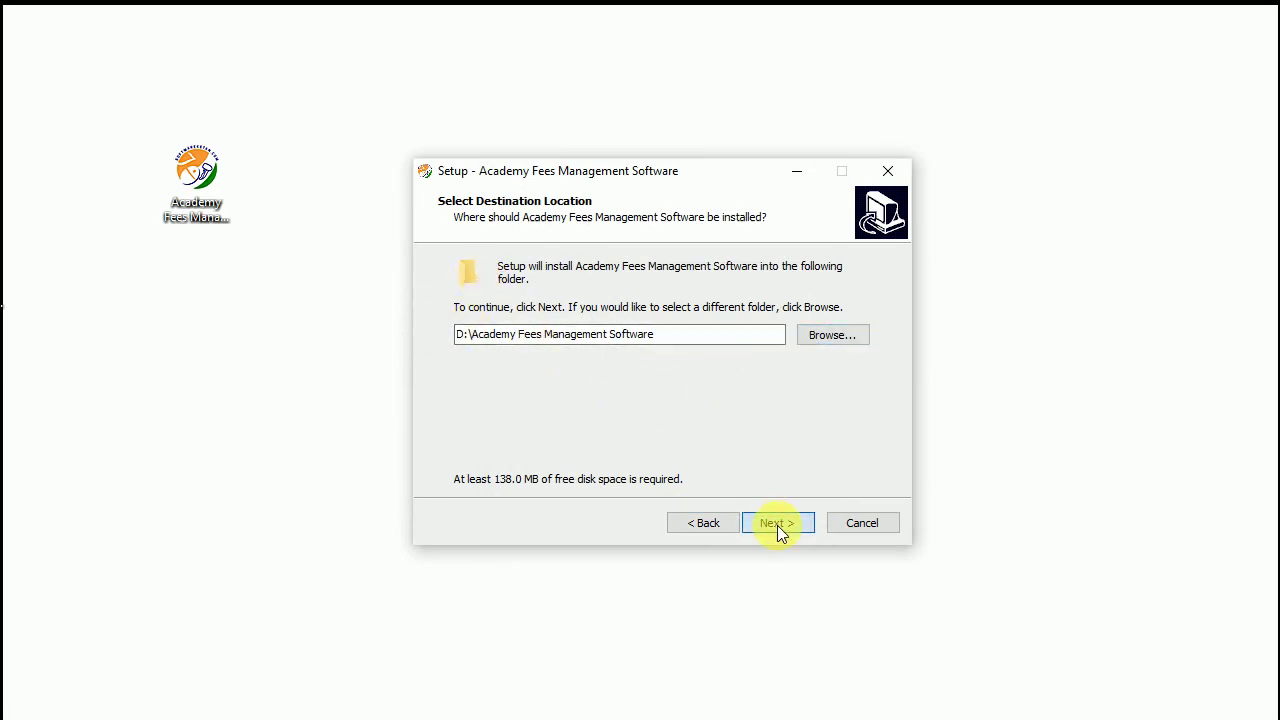
pyautogui.click(777, 523)
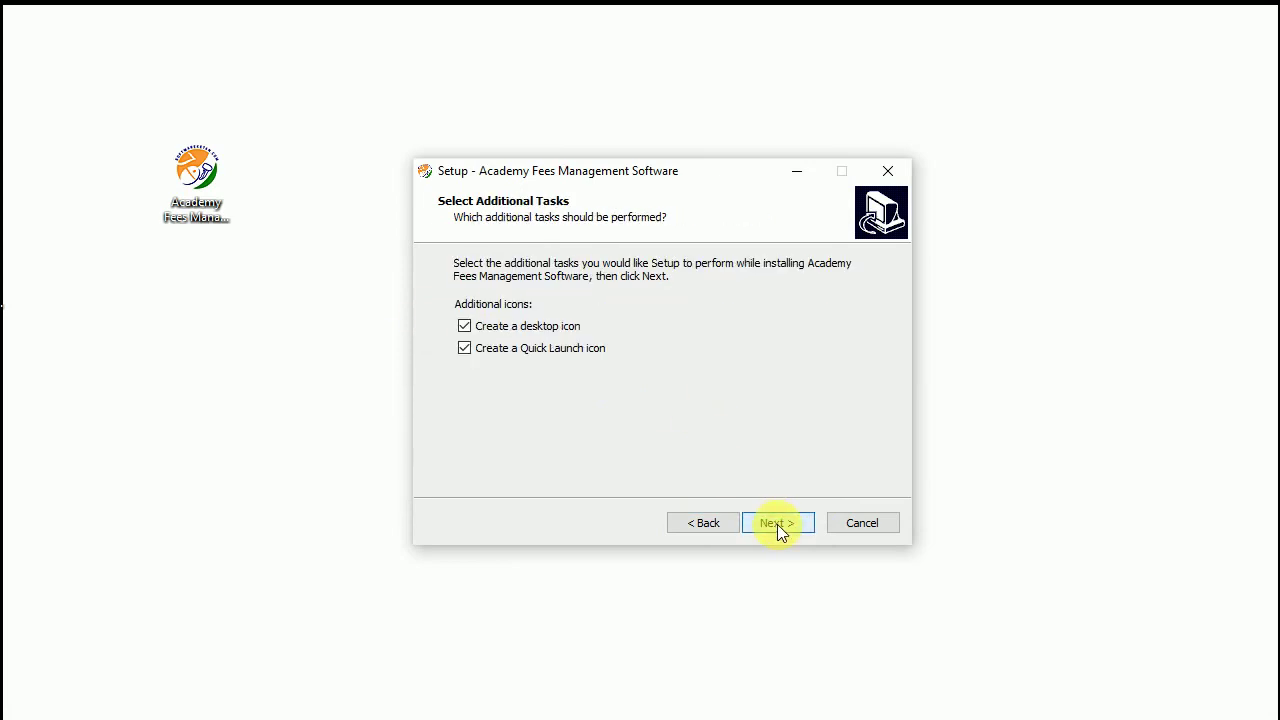
pyautogui.click(777, 523)
pyautogui.click(777, 523)
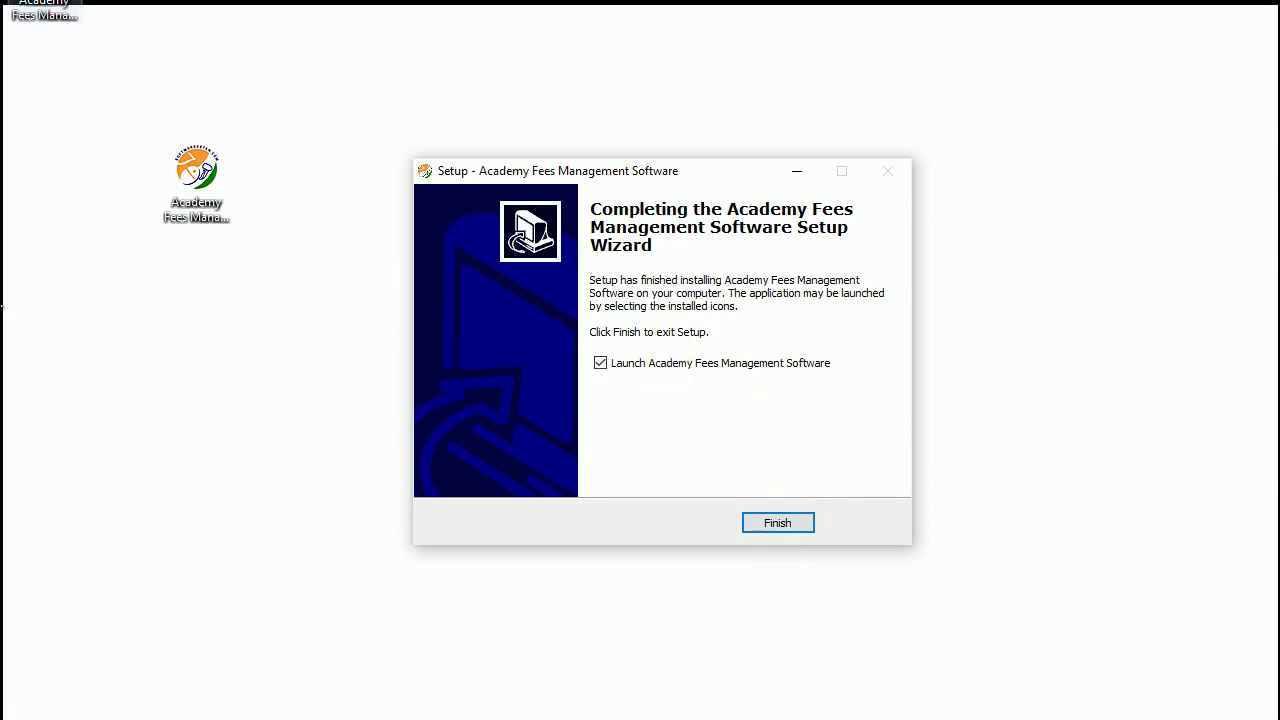
# - Finish setup without launching Academy Fees Management Software
pyautogui.click(145, 350)
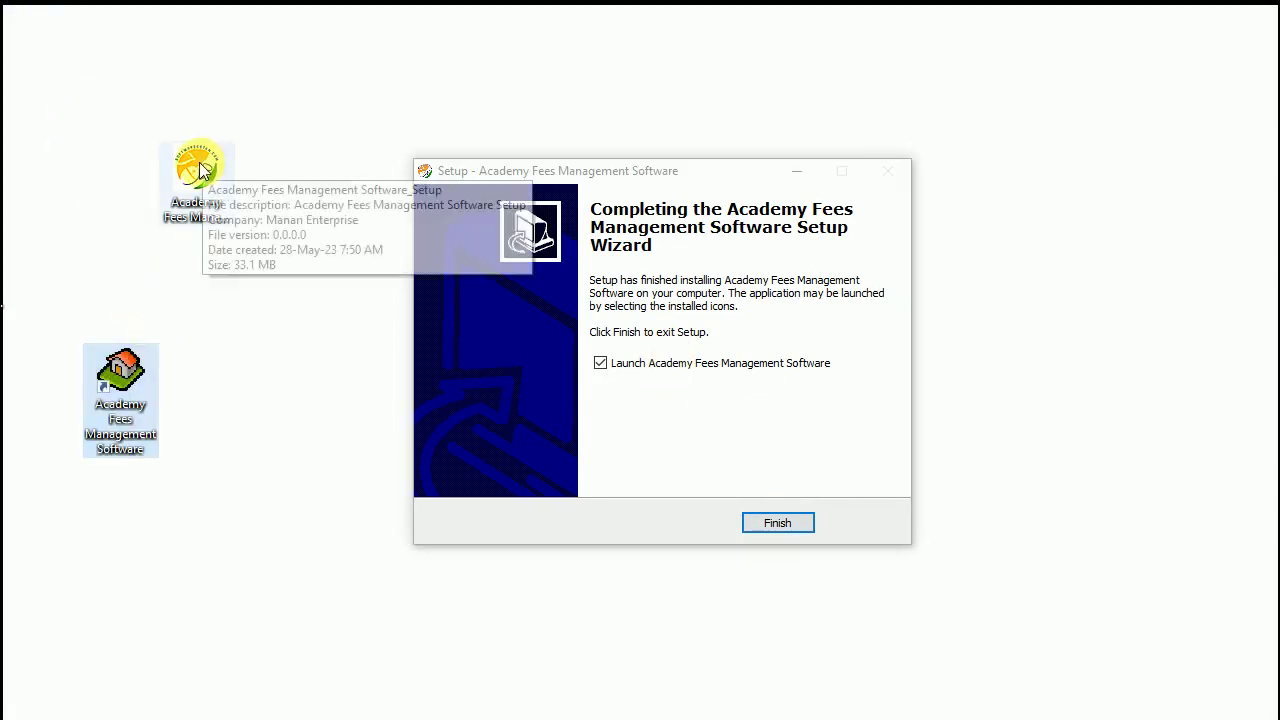
pyautogui.moveTo(207, 171); pyautogui.dragTo(58, 42)
pyautogui.moveTo(135, 375); pyautogui.dragTo(265, 299)
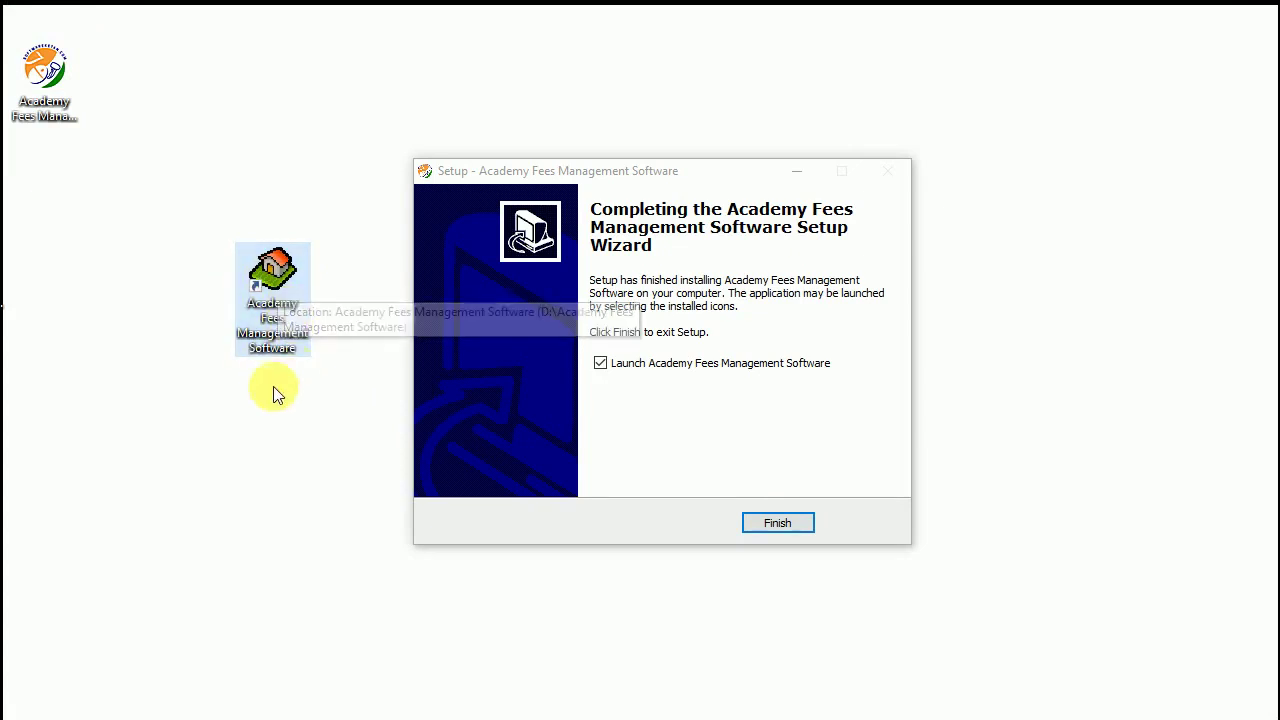
pyautogui.click(666, 366)
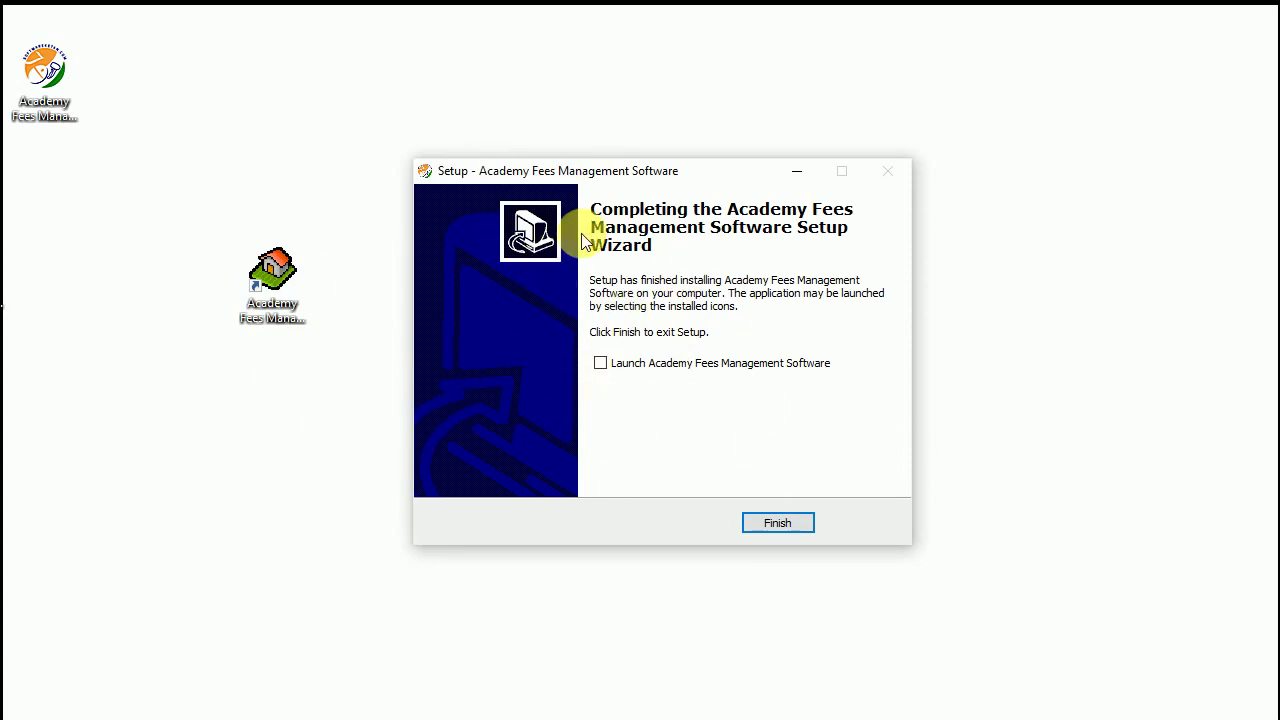
pyautogui.click(779, 524)
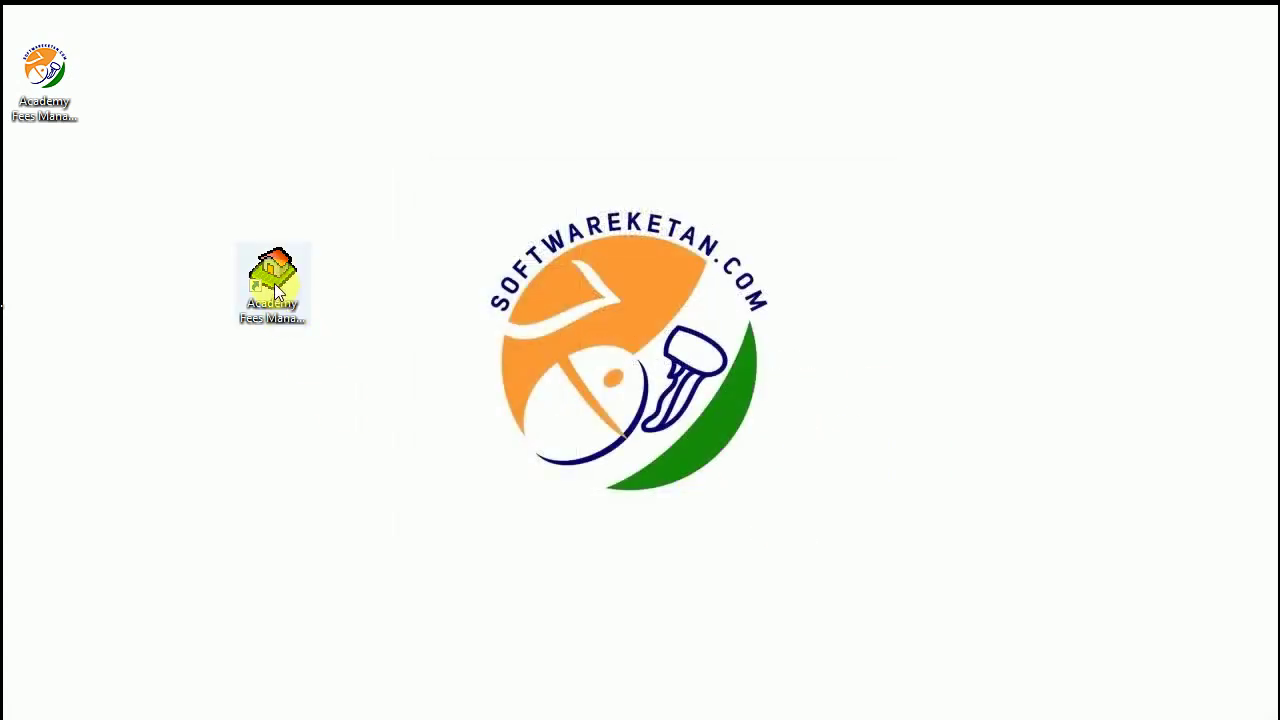
# - Move the program's desktop shortcut lower and bring up its context menu
pyautogui.moveTo(277, 290); pyautogui.dragTo(282, 575)
pyautogui.rightClick(275, 384)
pyautogui.click(246, 434)
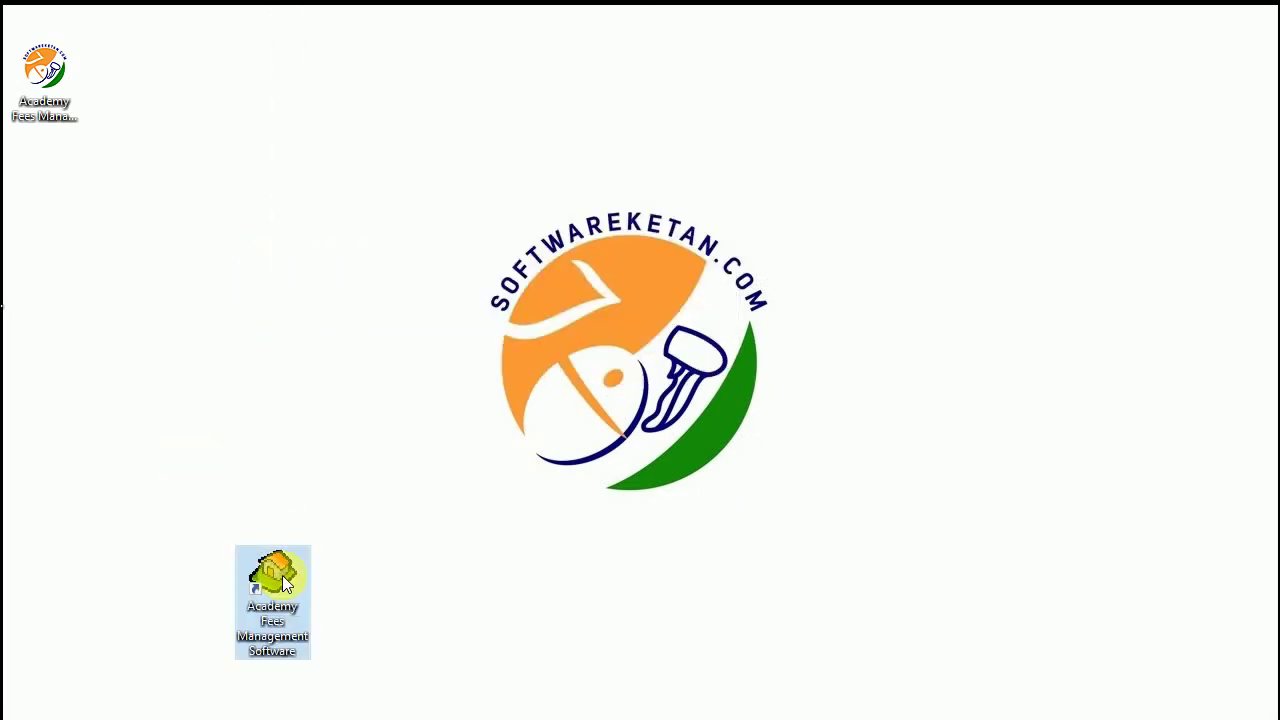
pyautogui.rightClick(282, 575)
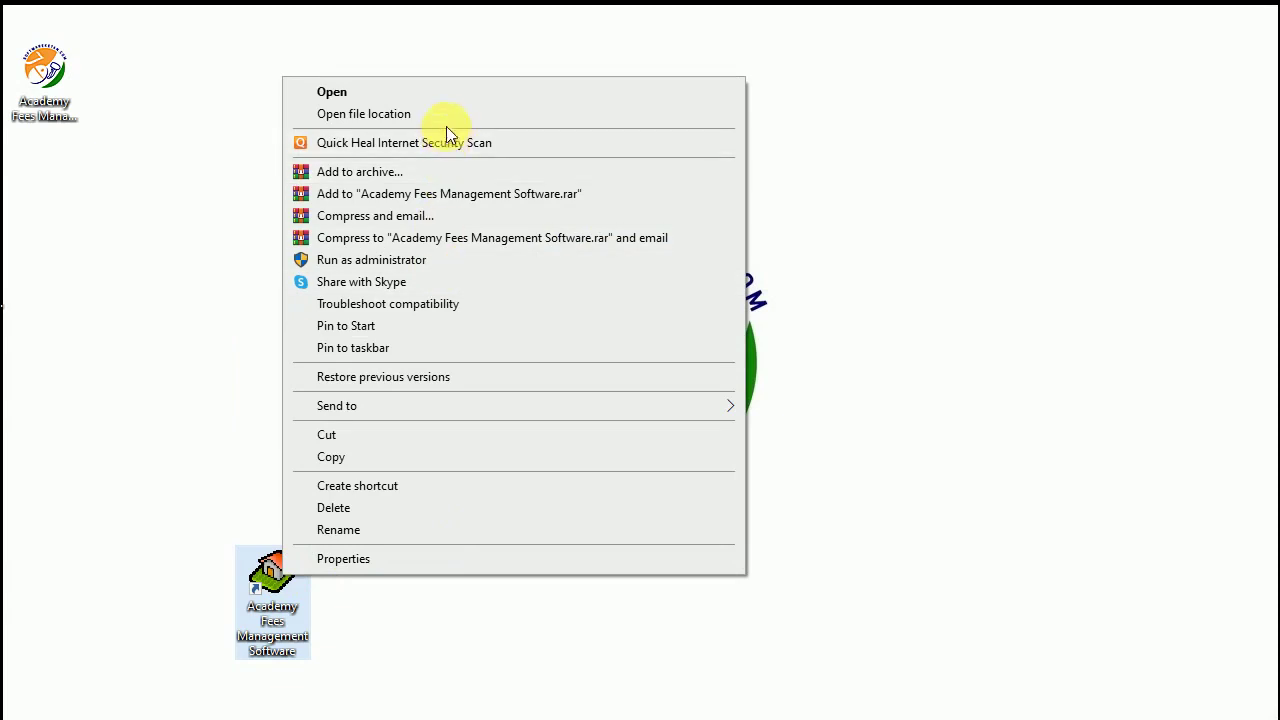
# - In the installed program's Setup folder, run the Support Runtime dll files setup
pyautogui.click(446, 116)
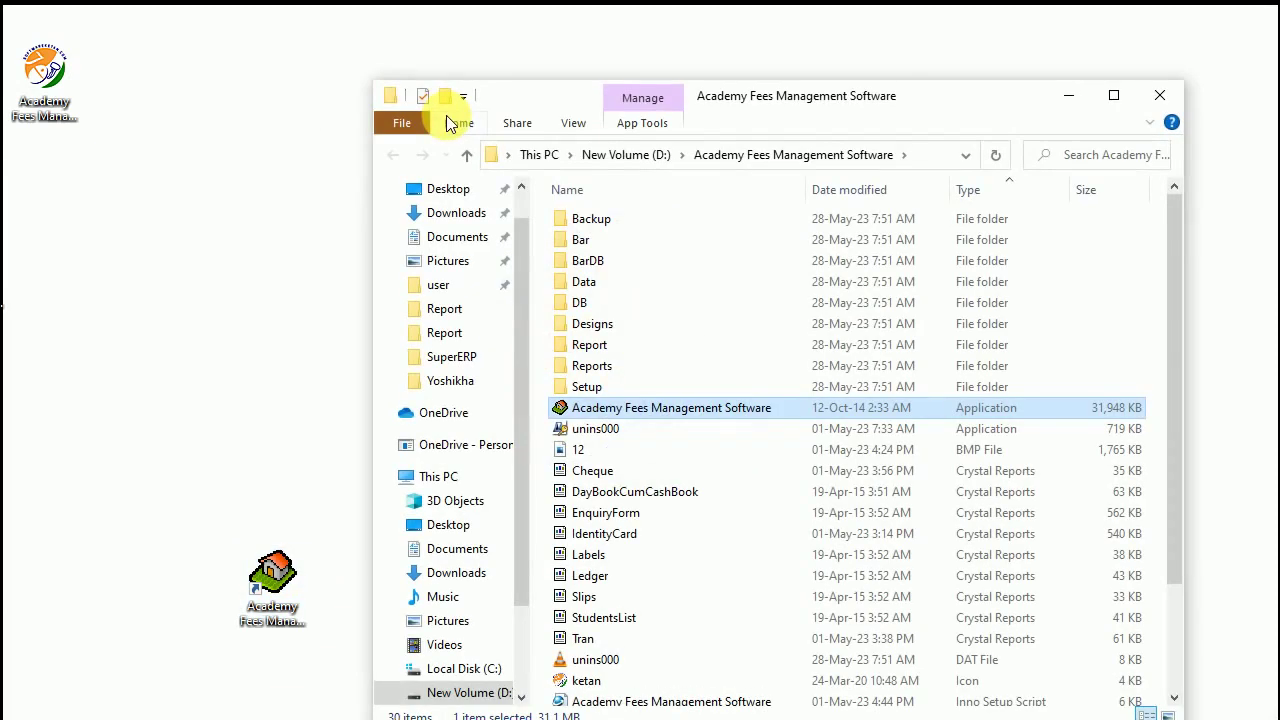
pyautogui.moveTo(826, 106); pyautogui.dragTo(831, 45)
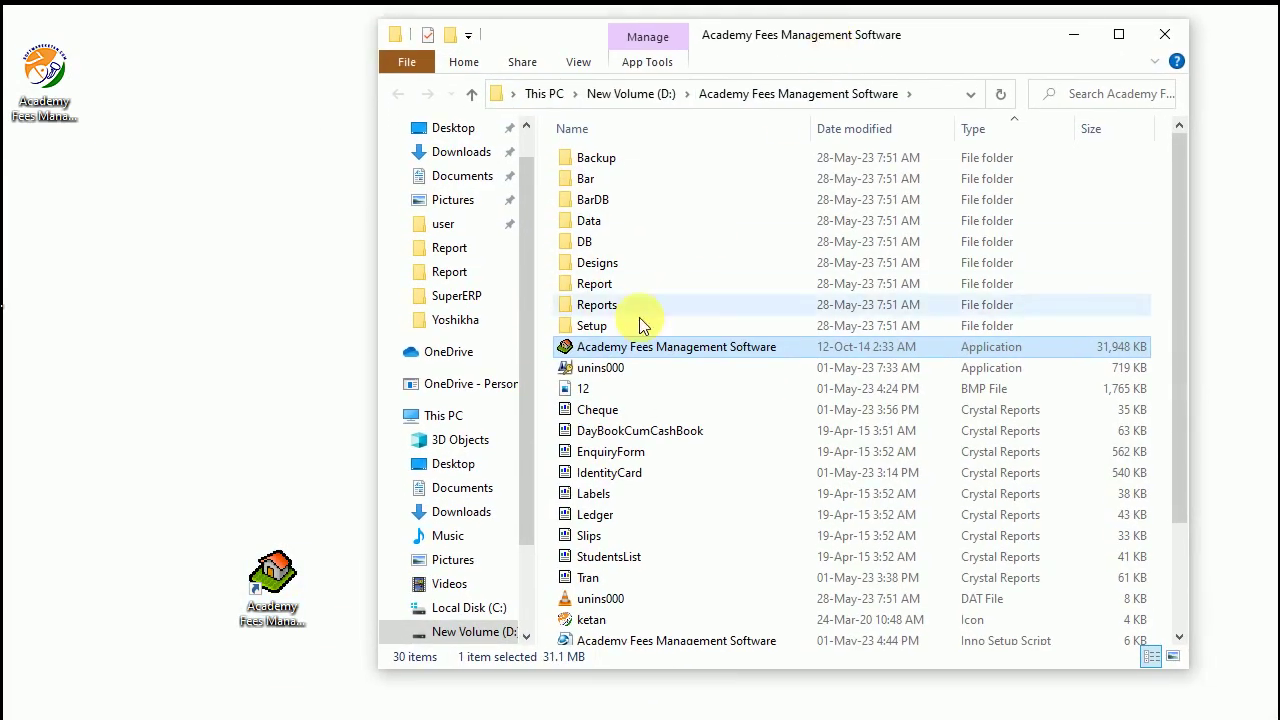
pyautogui.doubleClick(591, 330)
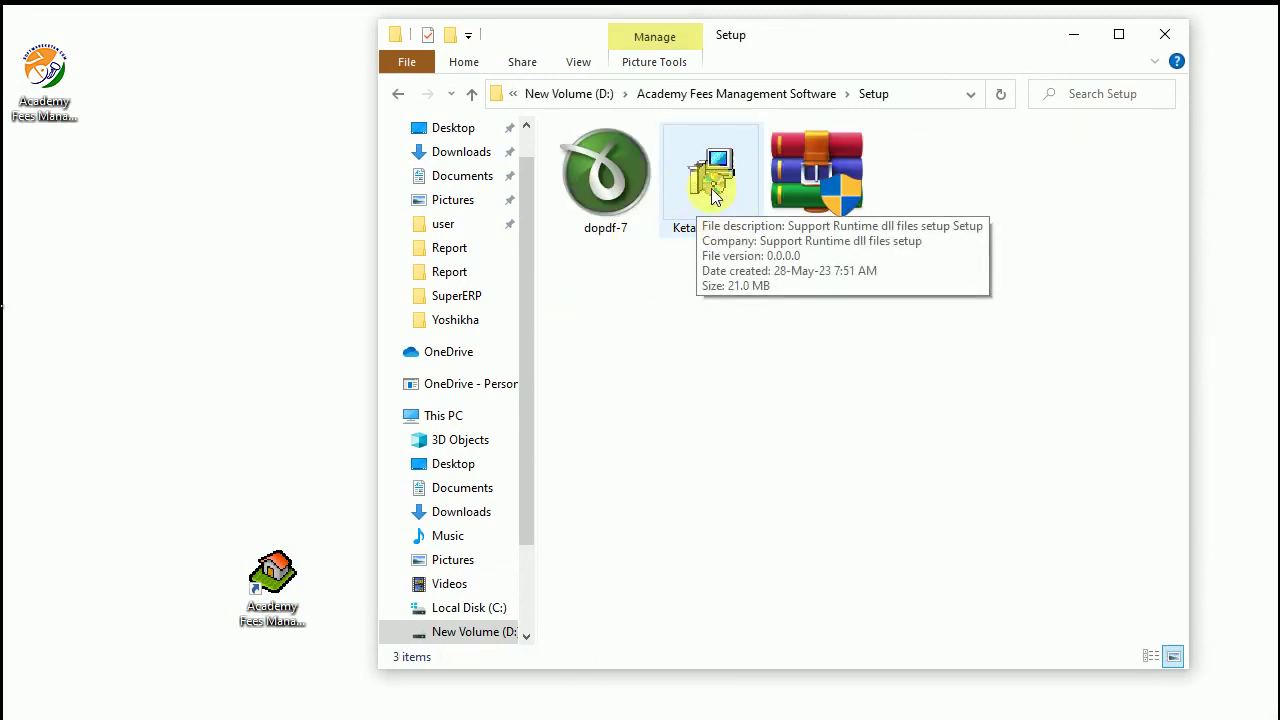
pyautogui.doubleClick(711, 186)
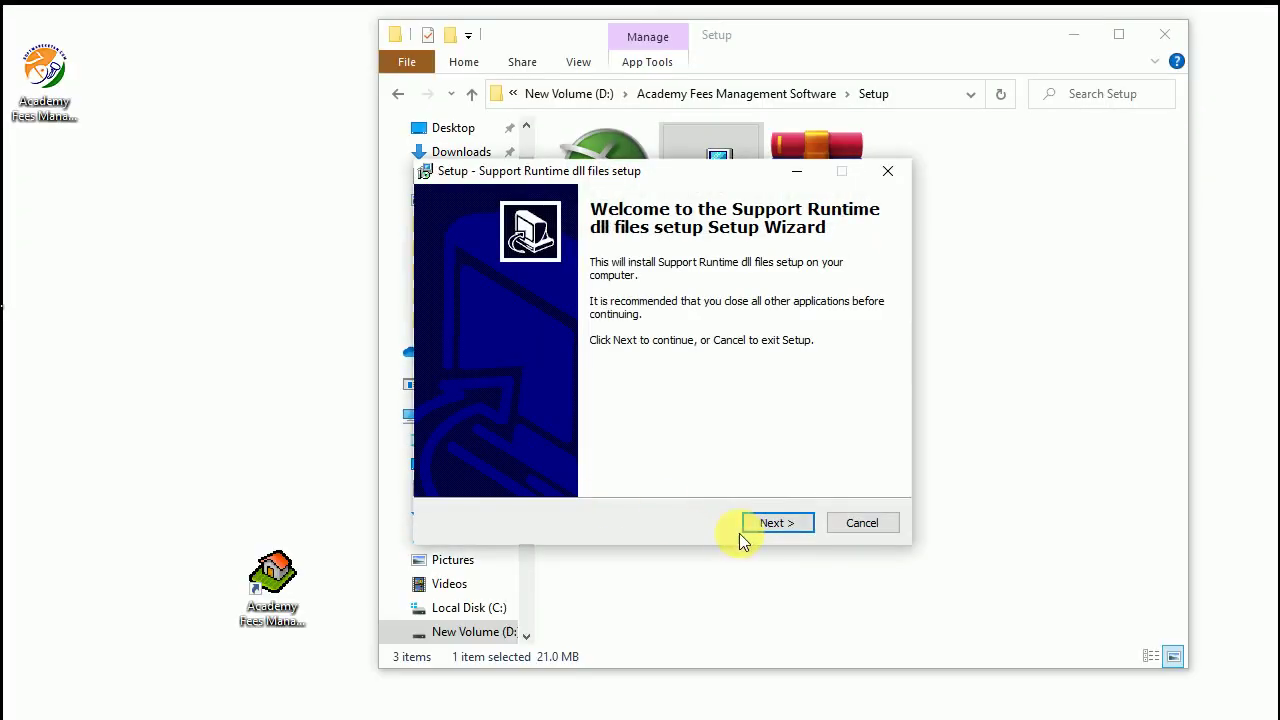
# - Install the runtime files, skipping the failed dll registration, and finish the wizard
pyautogui.click(779, 523)
pyautogui.click(779, 524)
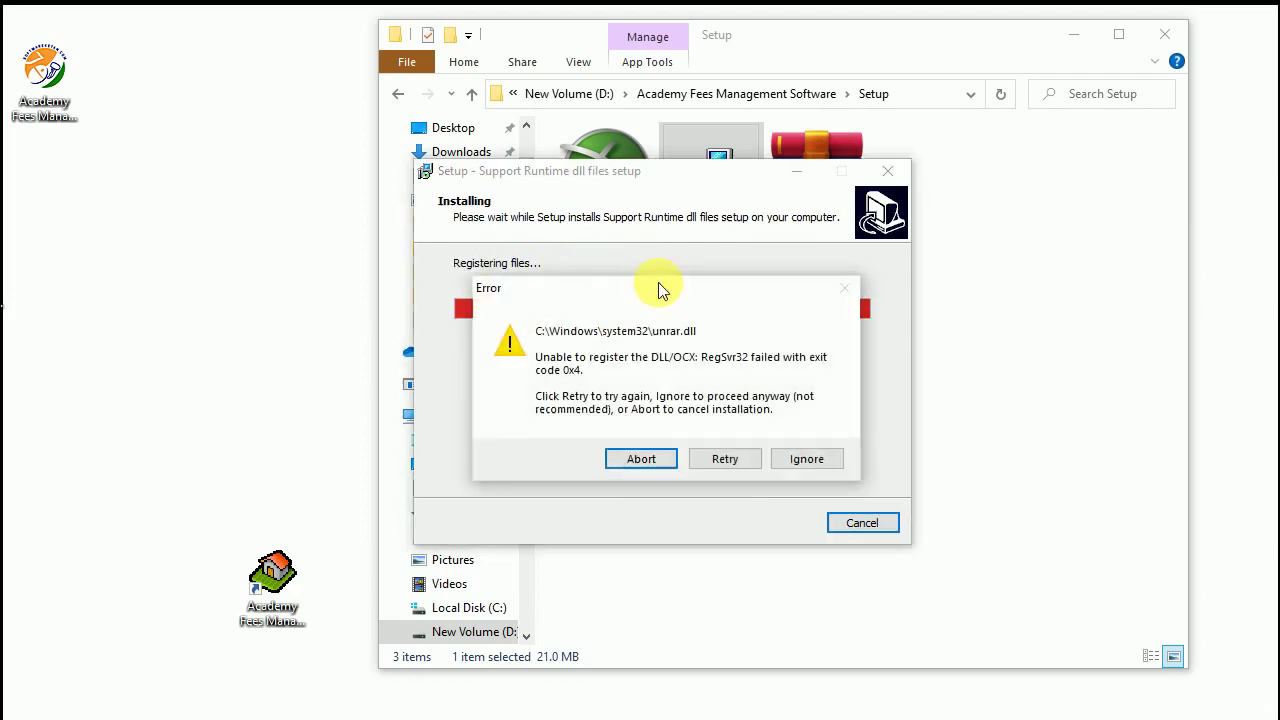
pyautogui.moveTo(716, 299); pyautogui.dragTo(664, 345)
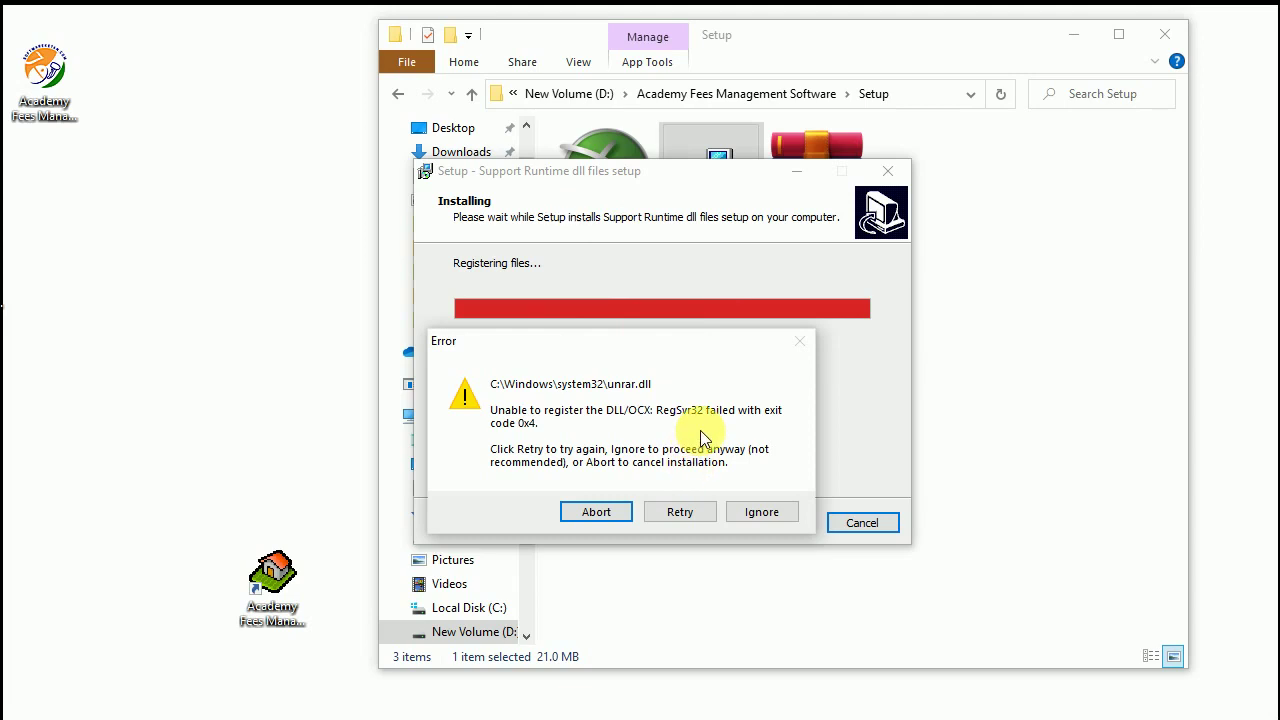
pyautogui.moveTo(645, 342); pyautogui.dragTo(624, 340)
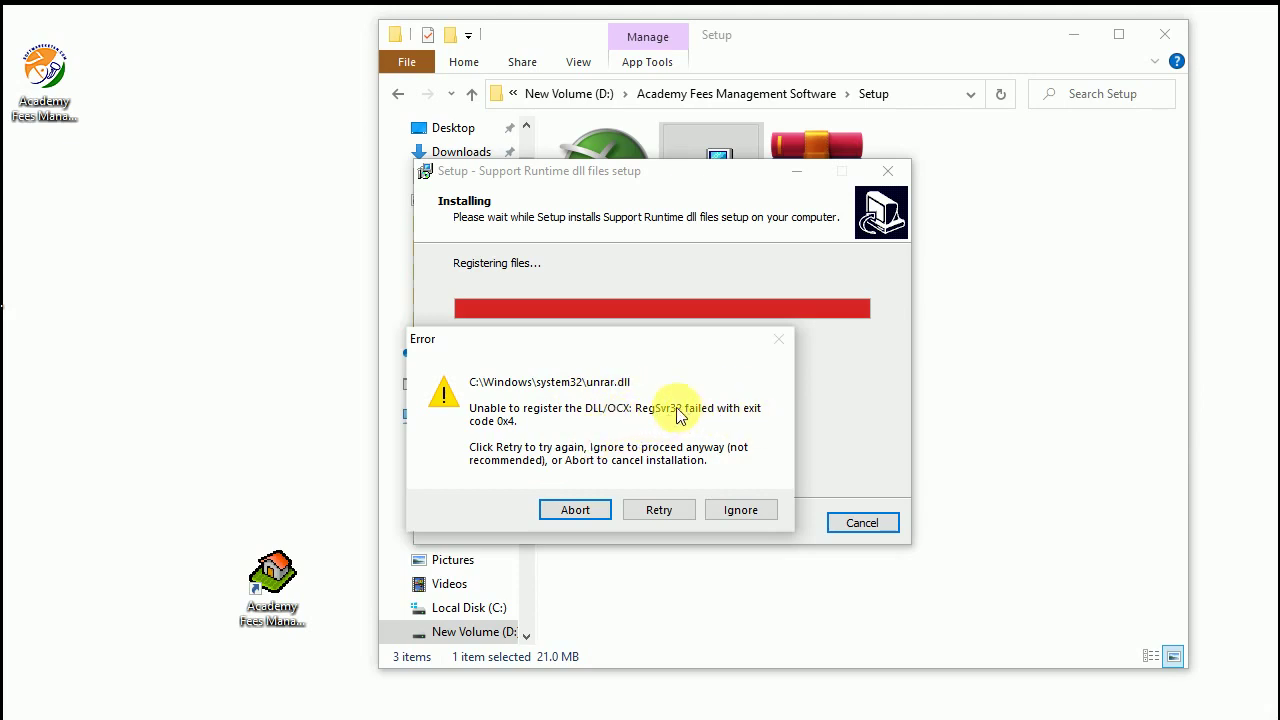
pyautogui.click(746, 519)
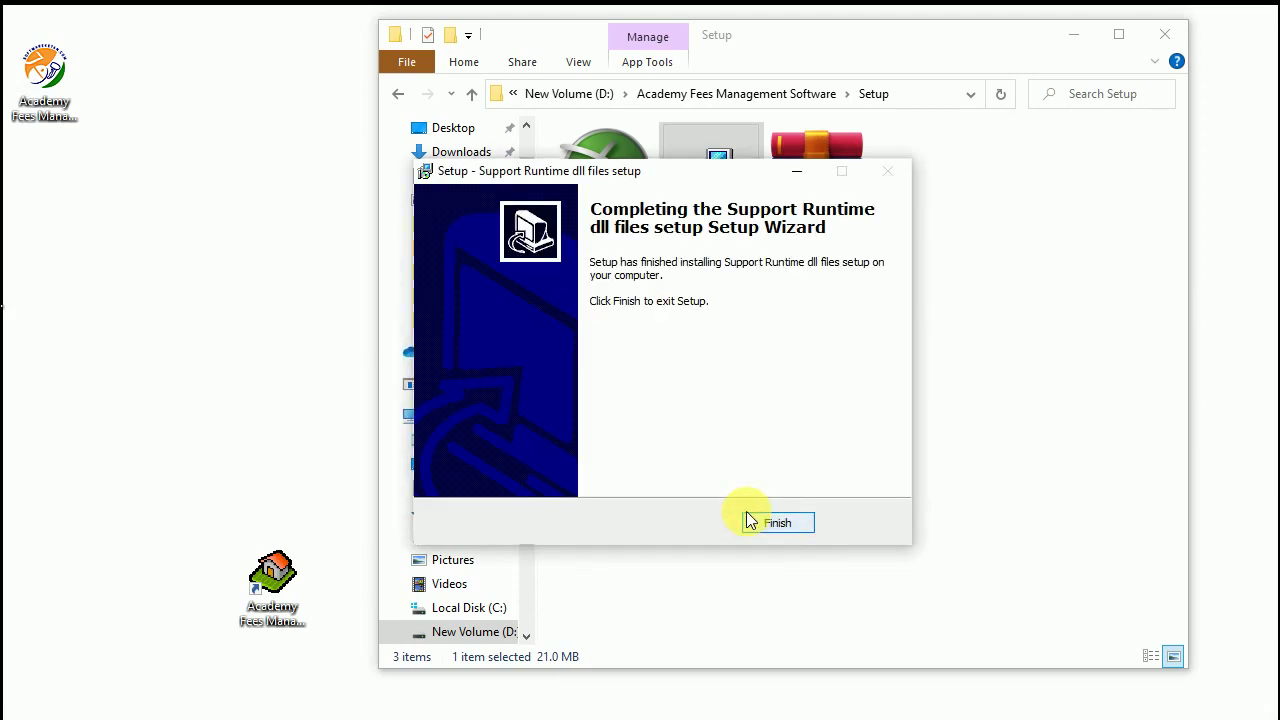
pyautogui.moveTo(677, 172); pyautogui.dragTo(660, 249)
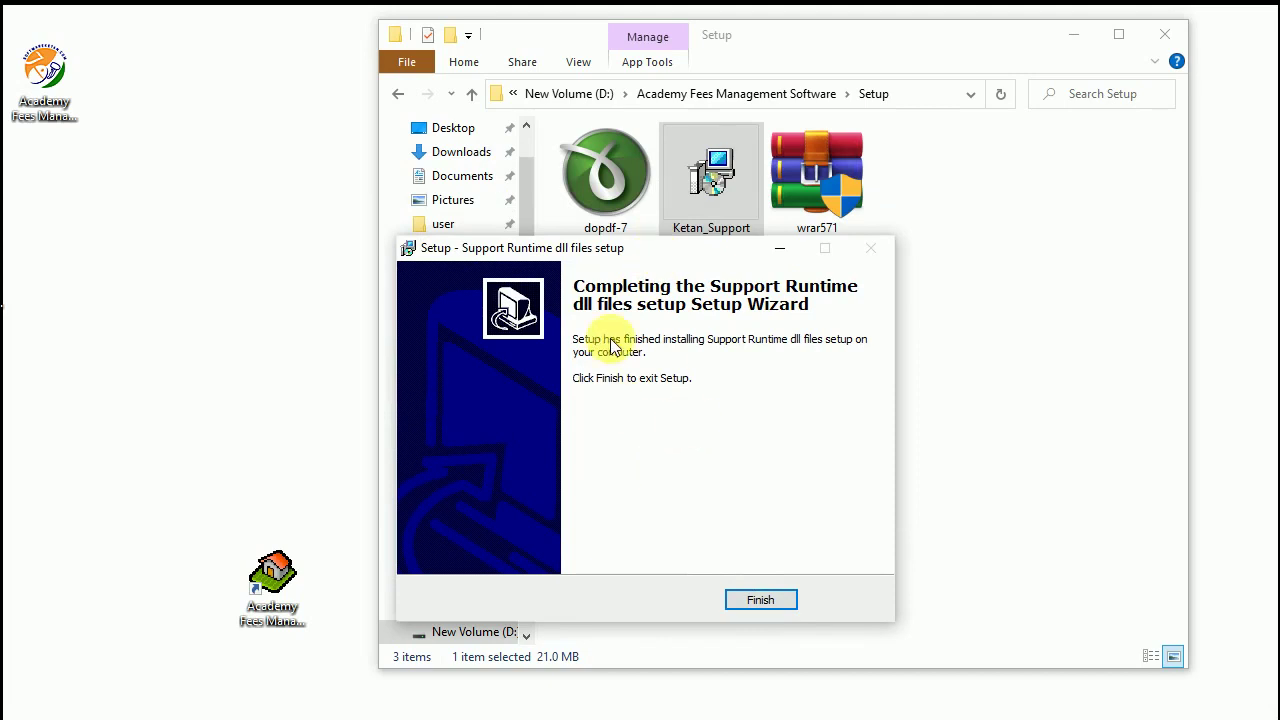
pyautogui.click(760, 600)
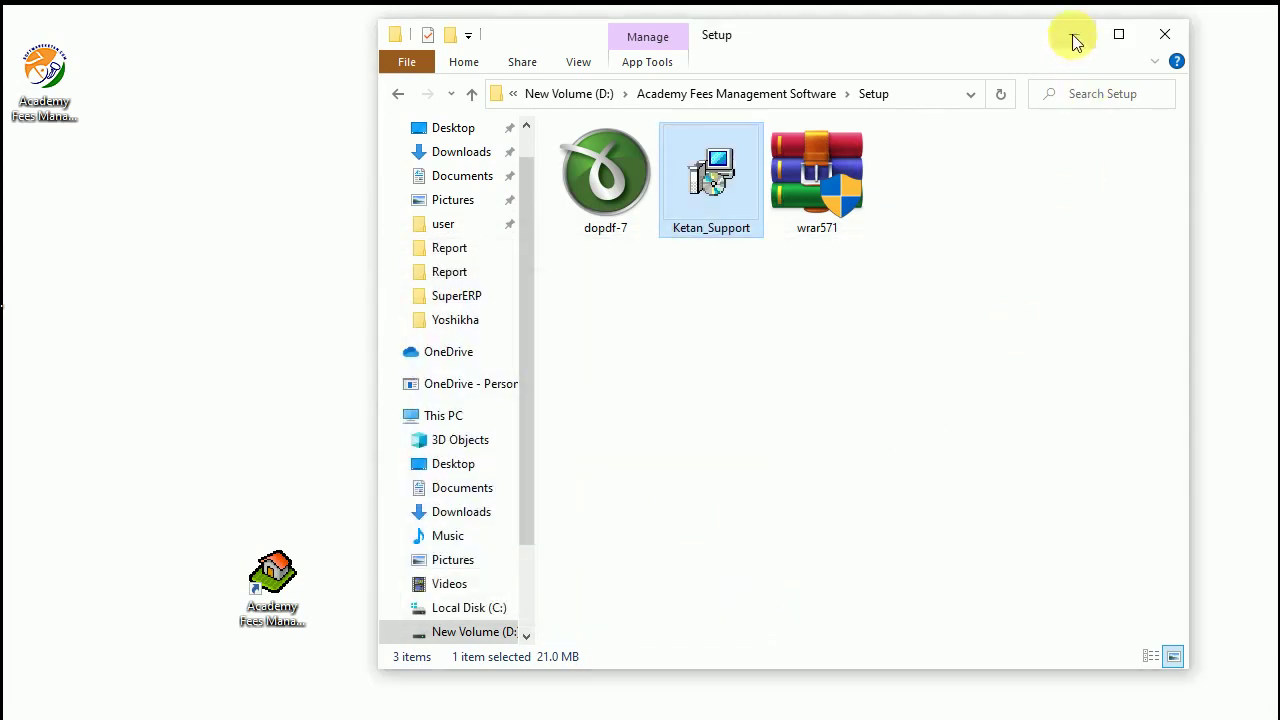
# - Check the dopdf-7 and wrar571 files, minimise Explorer, and launch Academy Fees Management Software
pyautogui.click(631, 166)
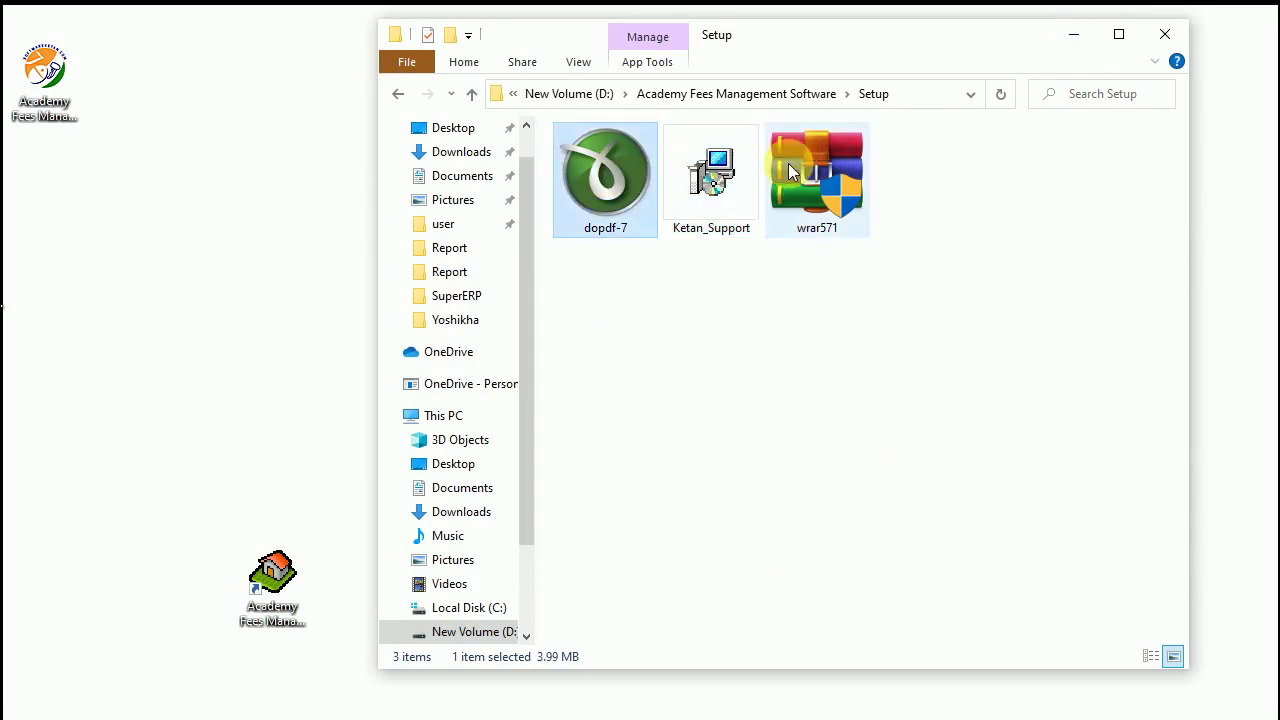
pyautogui.click(792, 164)
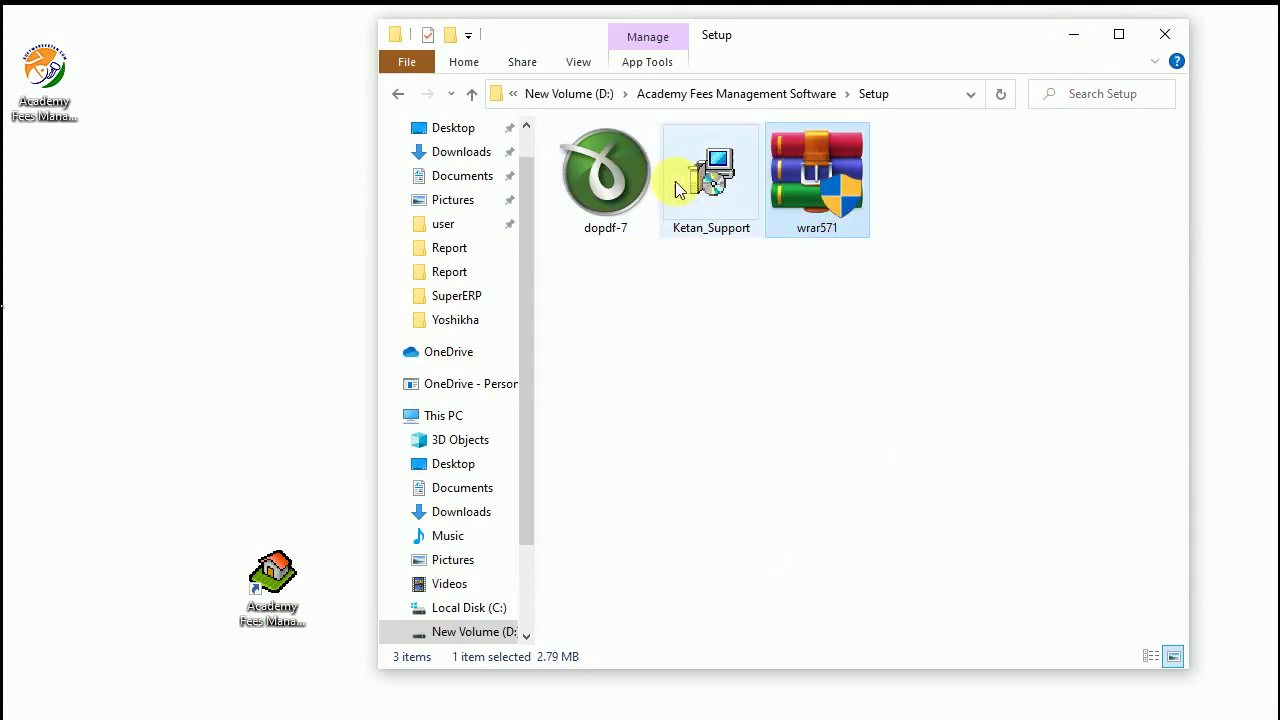
pyautogui.click(615, 175)
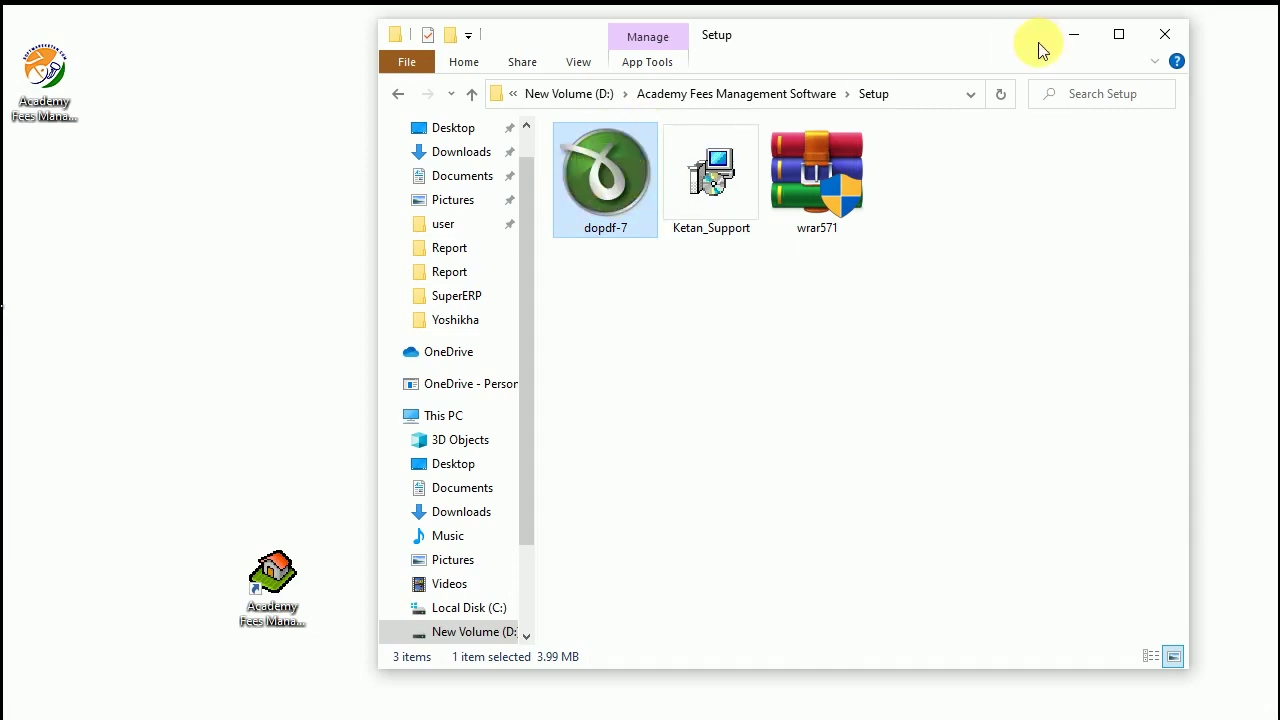
pyautogui.click(737, 93)
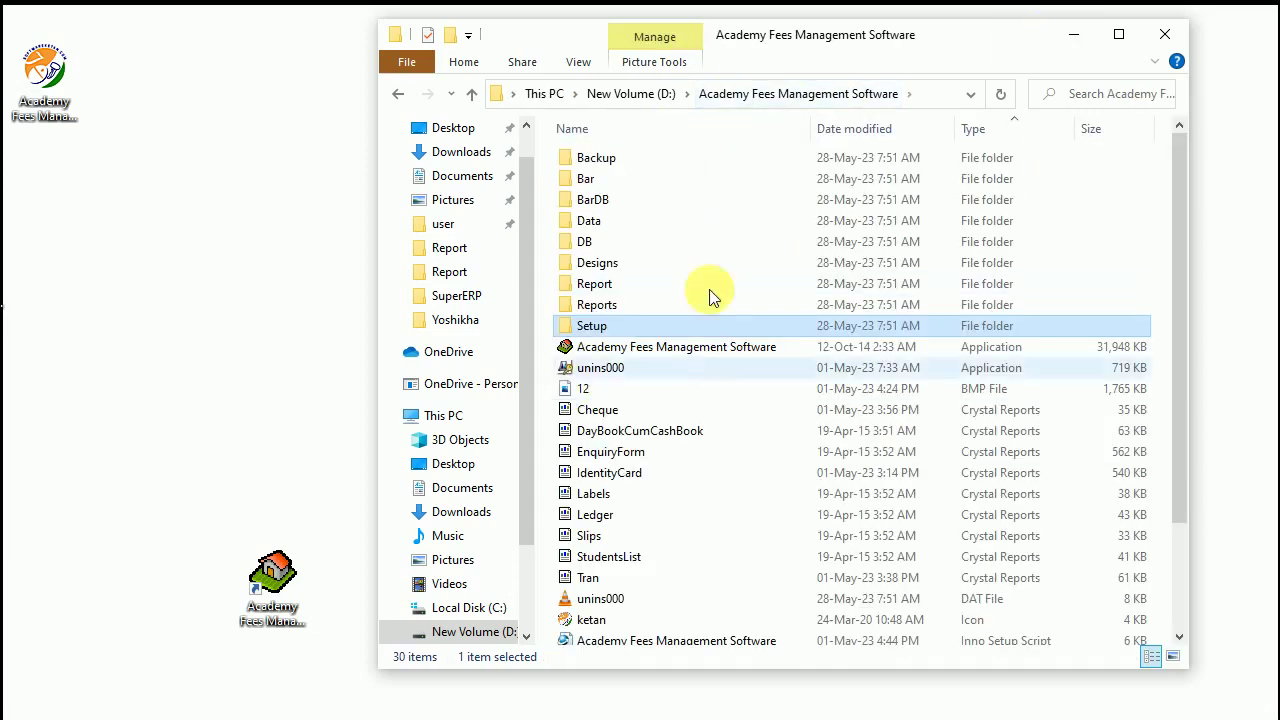
pyautogui.click(1077, 38)
pyautogui.doubleClick(270, 580)
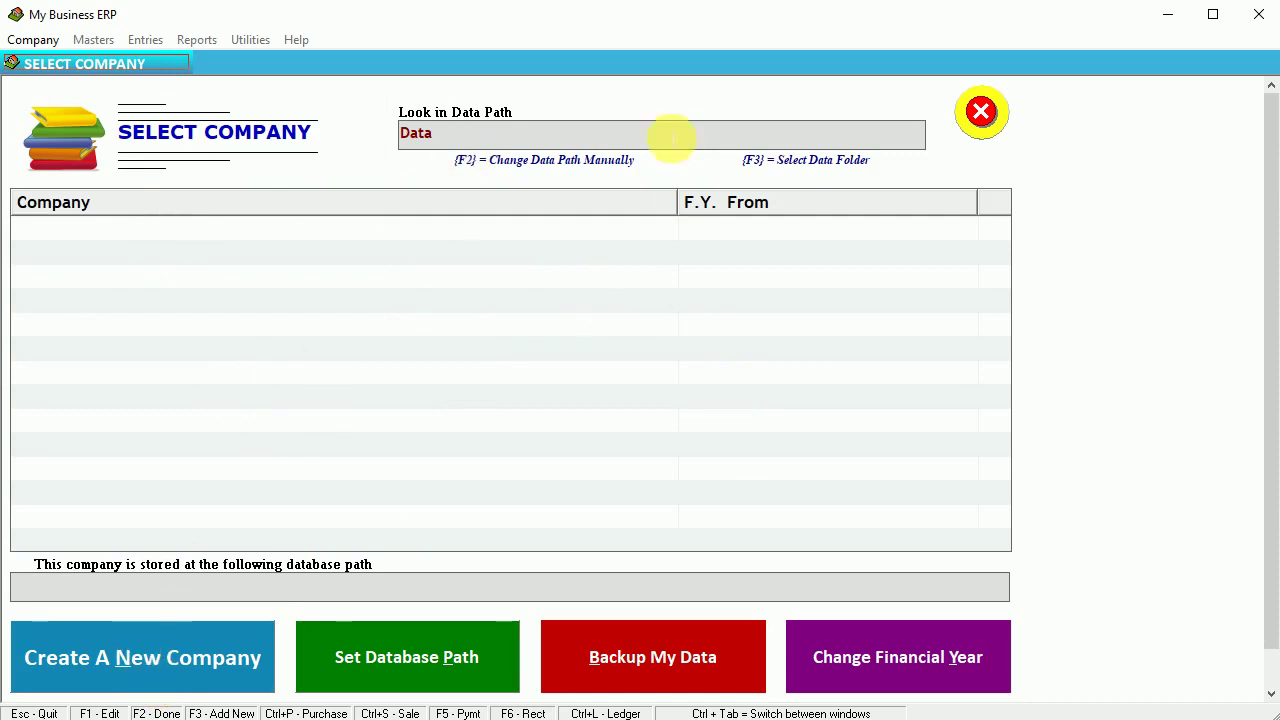
# - Start a new company named Manan Classes with its Vadodara address, mobile number and e-mail
pyautogui.click(116, 677)
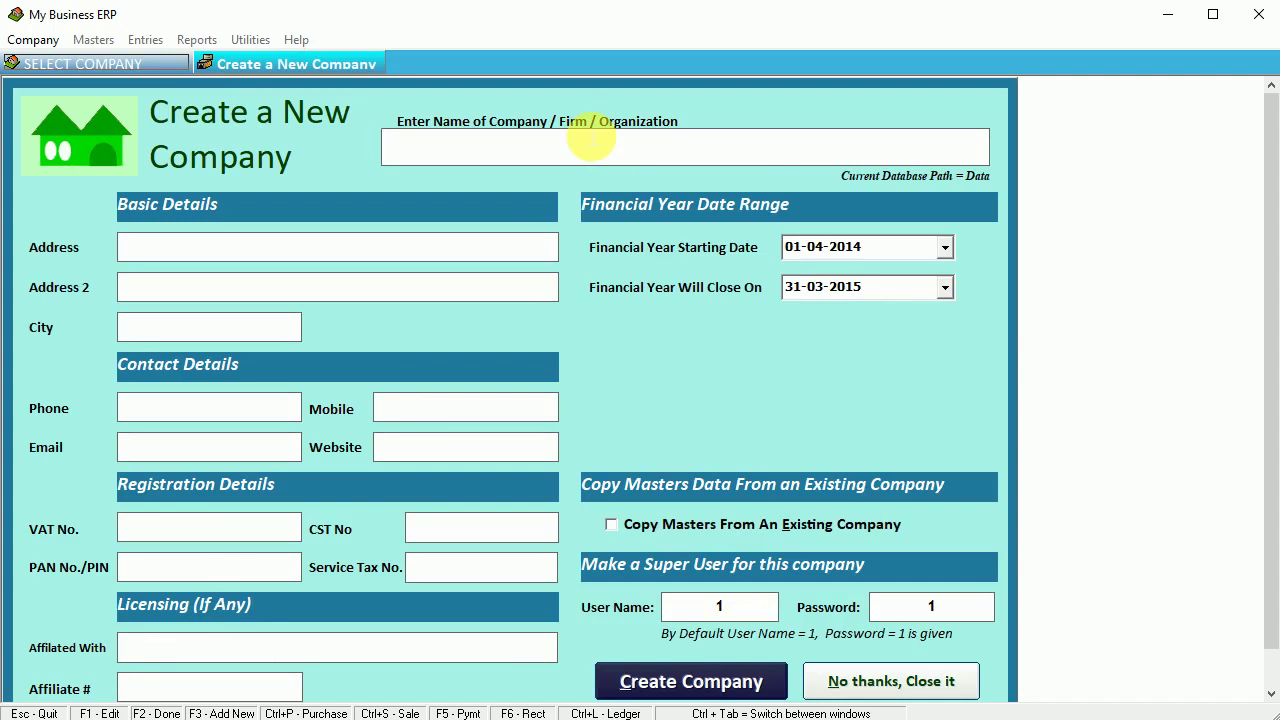
pyautogui.click(591, 141)
pyautogui.write('m')
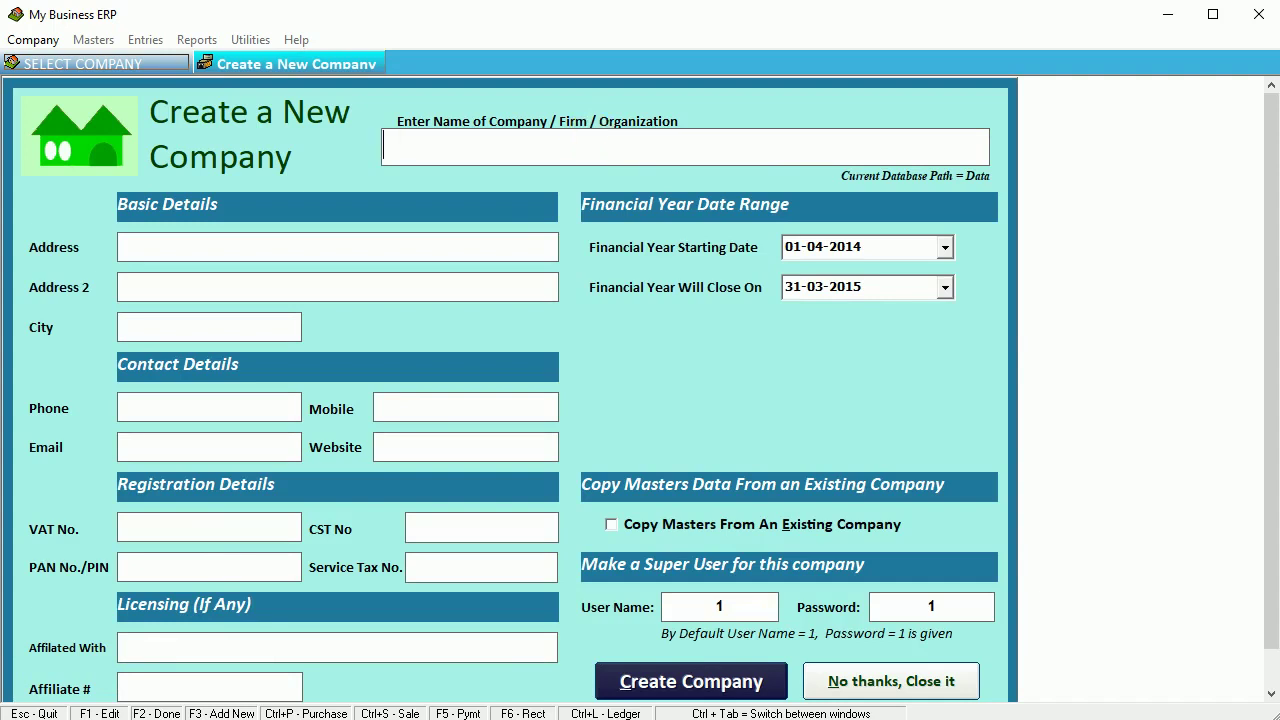
pyautogui.write('Manan Classes')
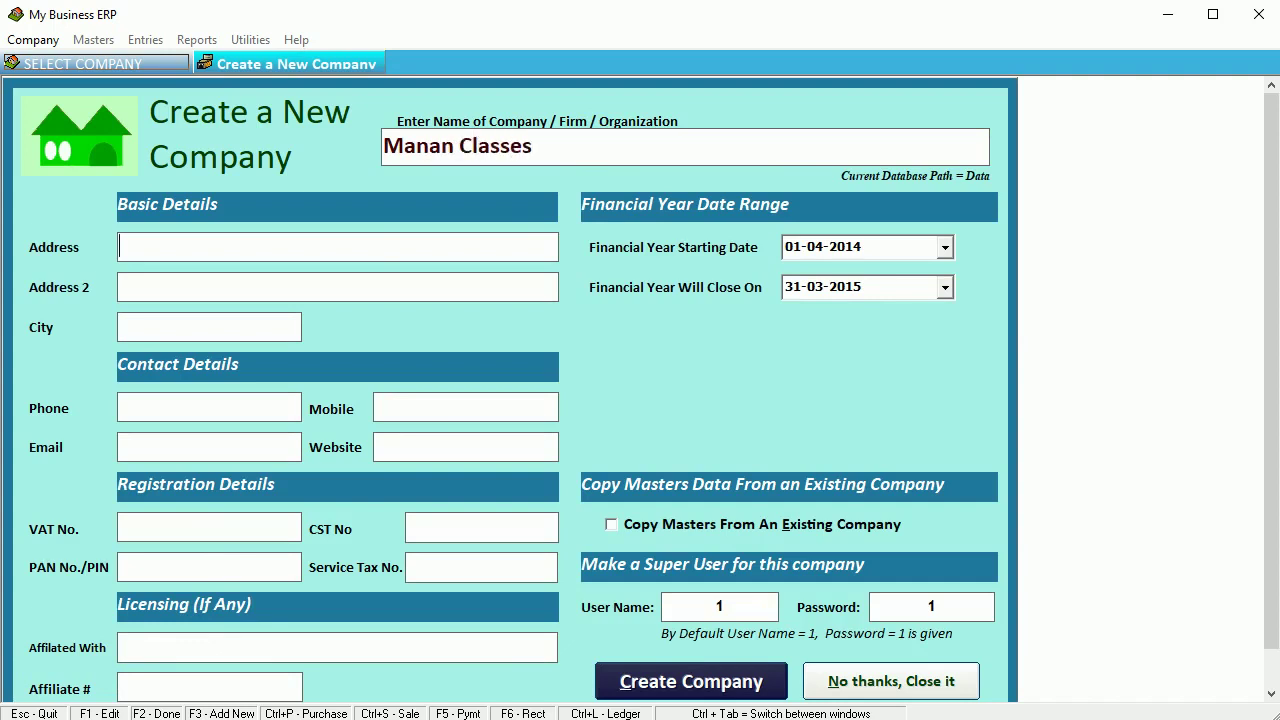
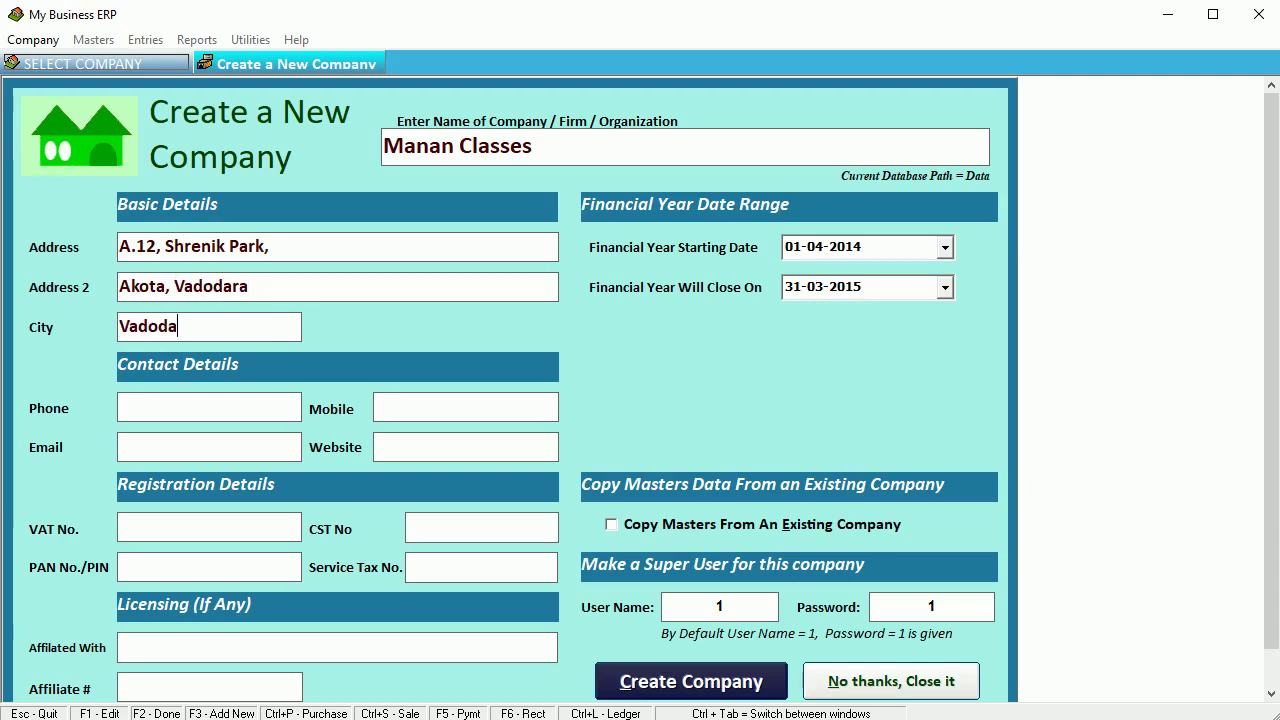
pyautogui.press('Tab')
pyautogui.write('97279')
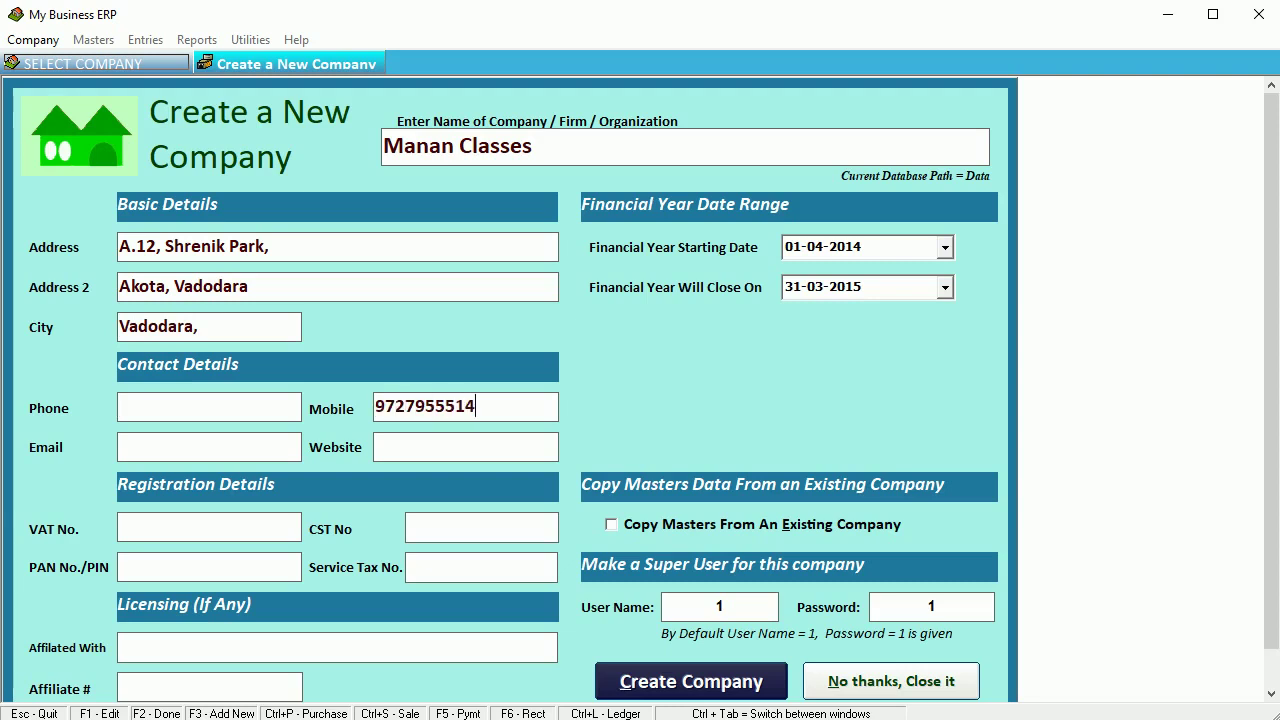
pyautogui.click(120, 447)
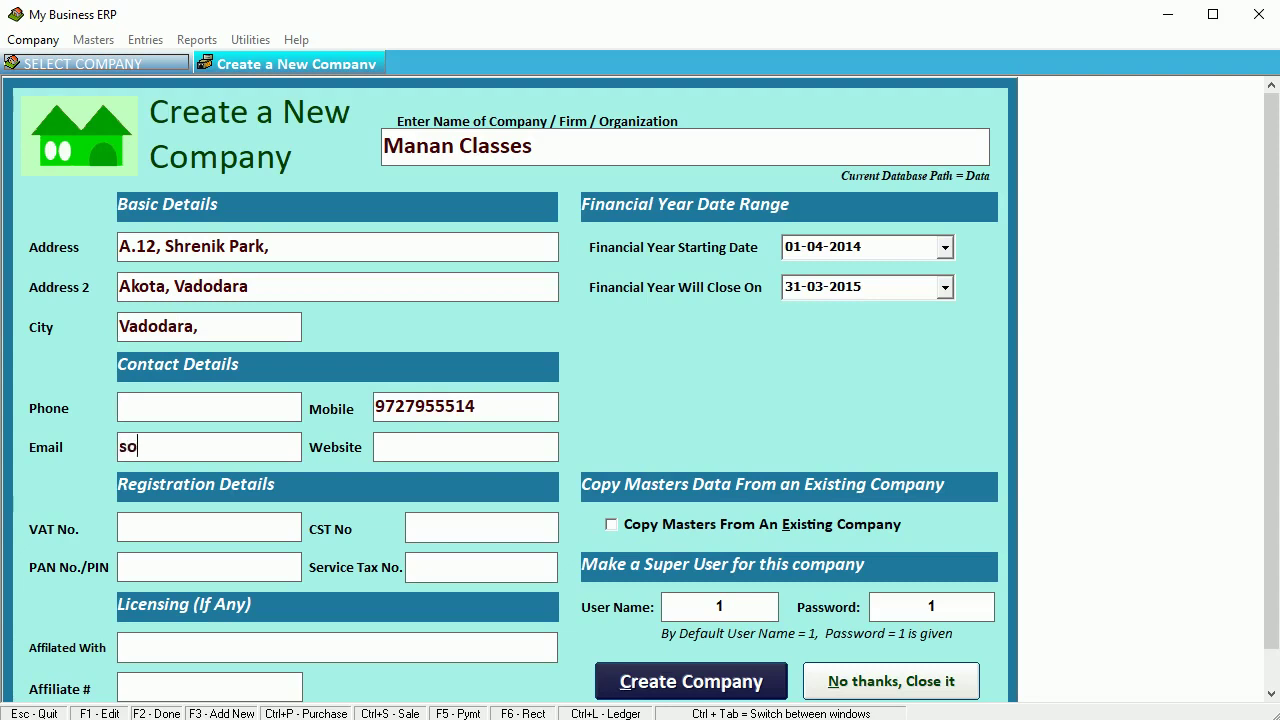
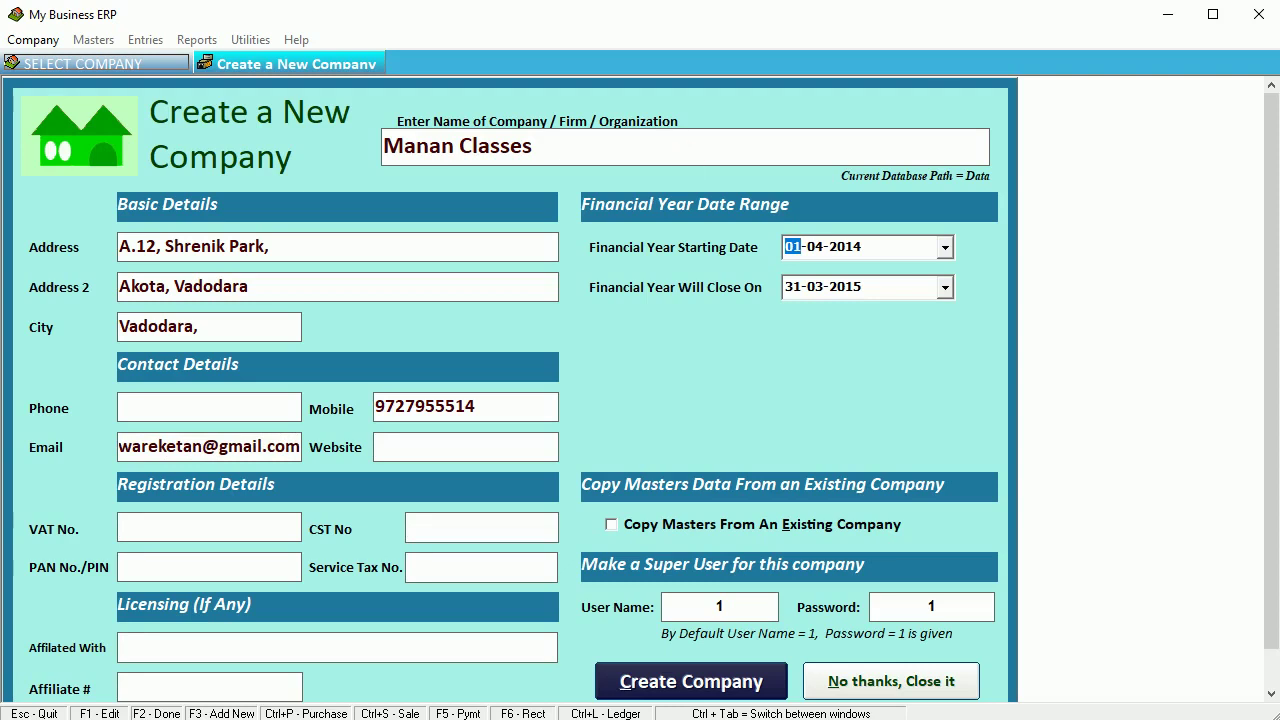
# - Set the financial year to 01-04-2023 – 31-03-2024 and check super user 1's credentials
pyautogui.click(845, 250)
pyautogui.write('202')
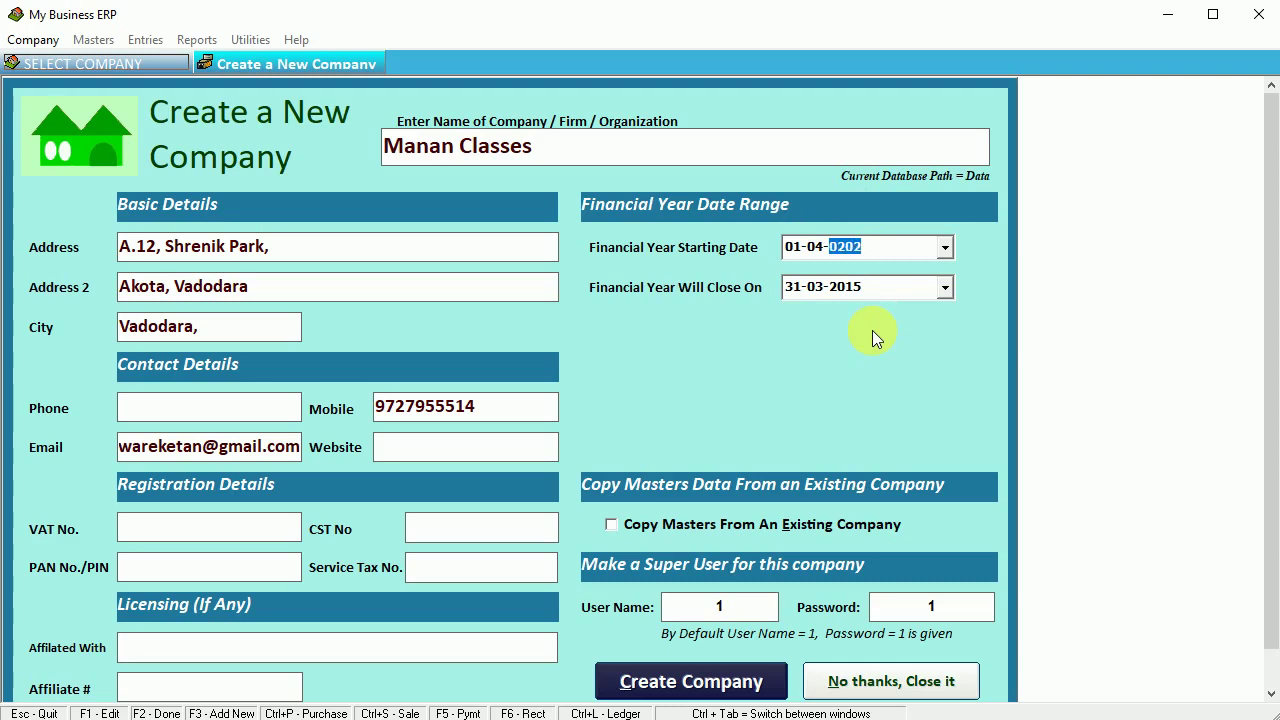
pyautogui.write('3')
pyautogui.click(847, 296)
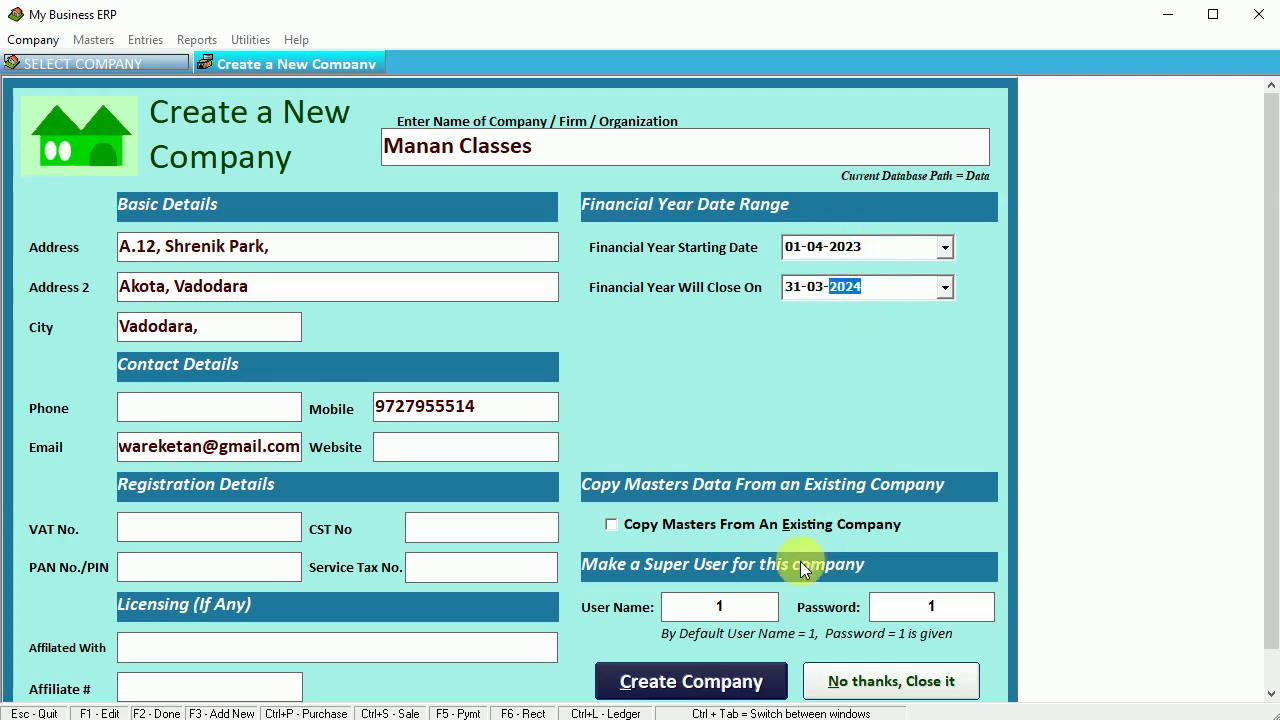
pyautogui.click(716, 606)
pyautogui.click(886, 606)
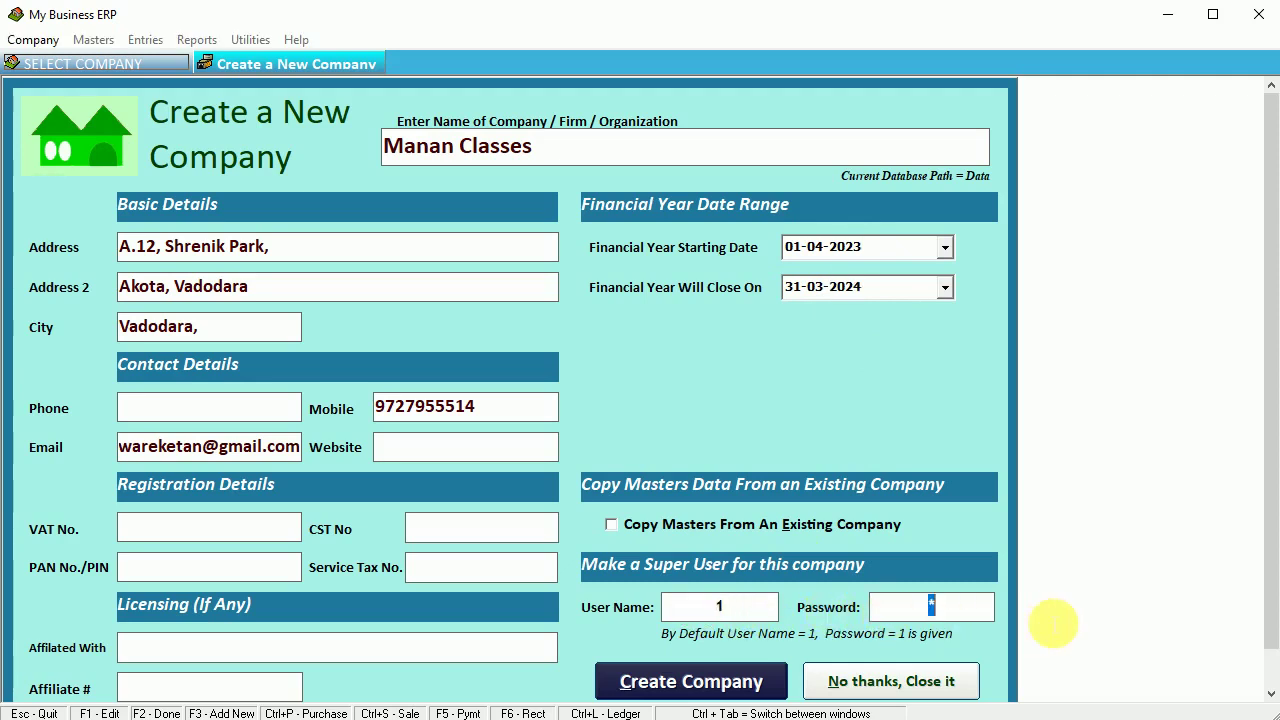
pyautogui.click(752, 618)
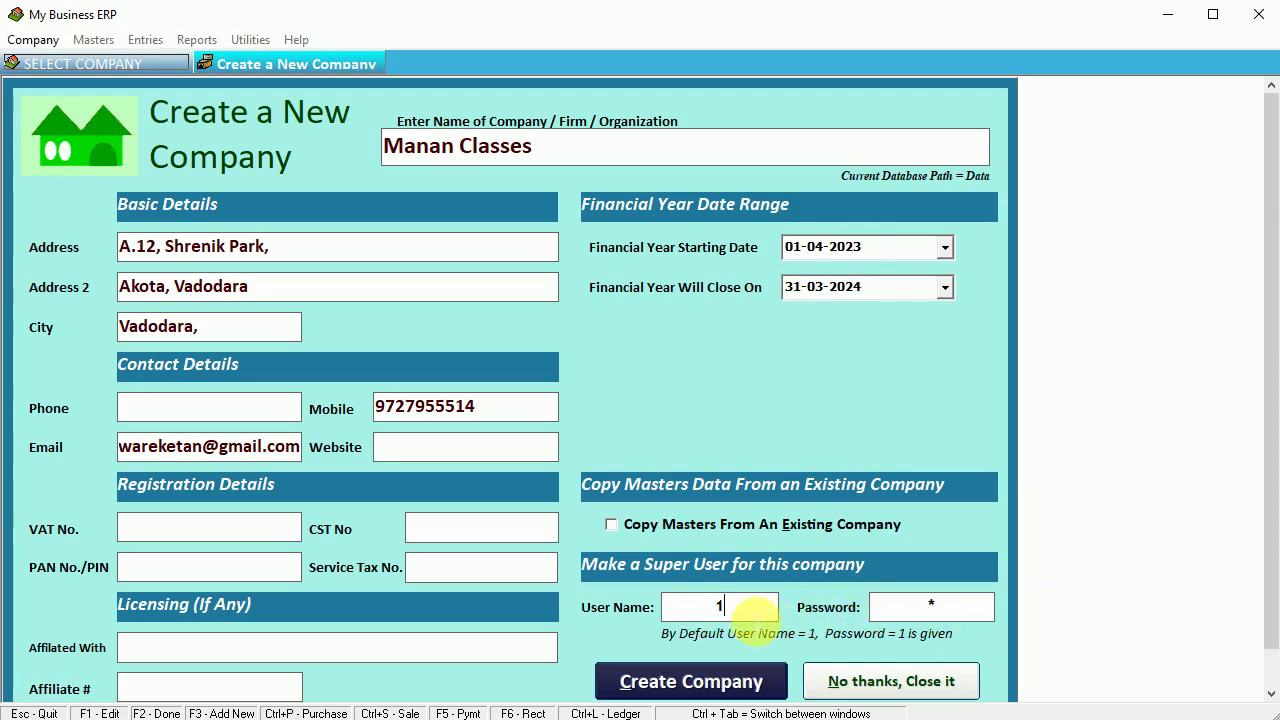
pyautogui.doubleClick(740, 606)
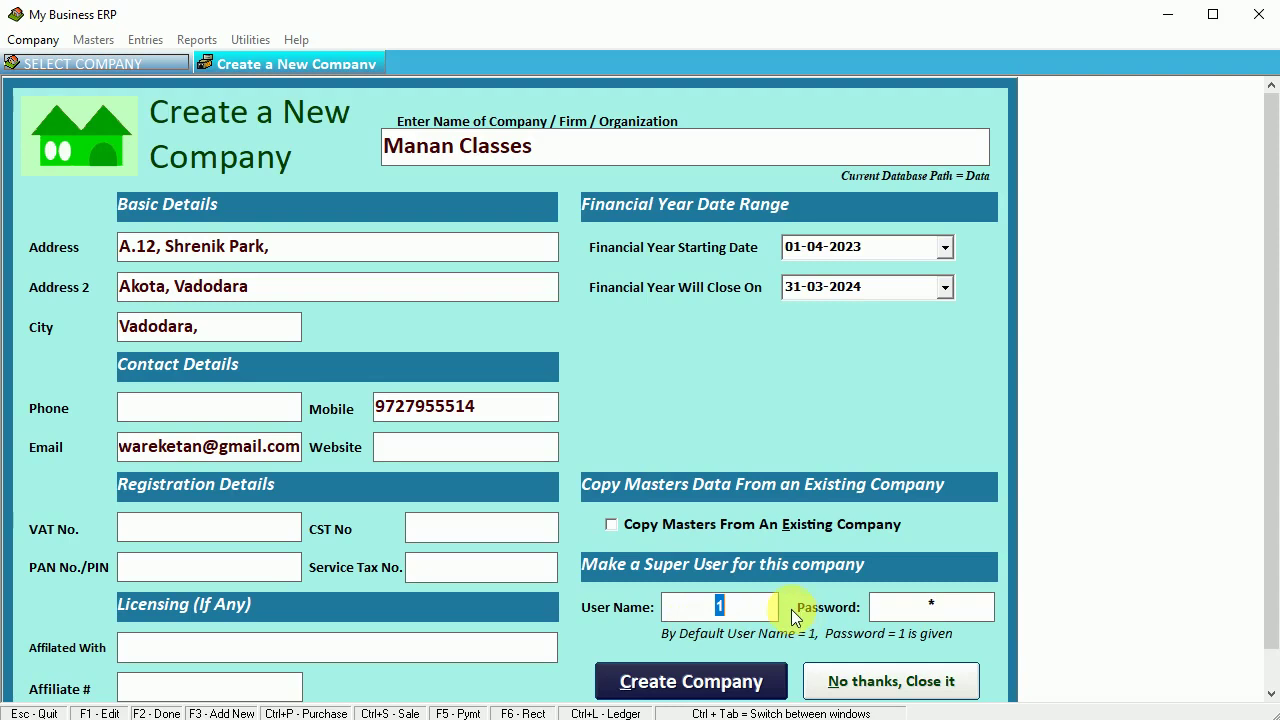
pyautogui.click(930, 607)
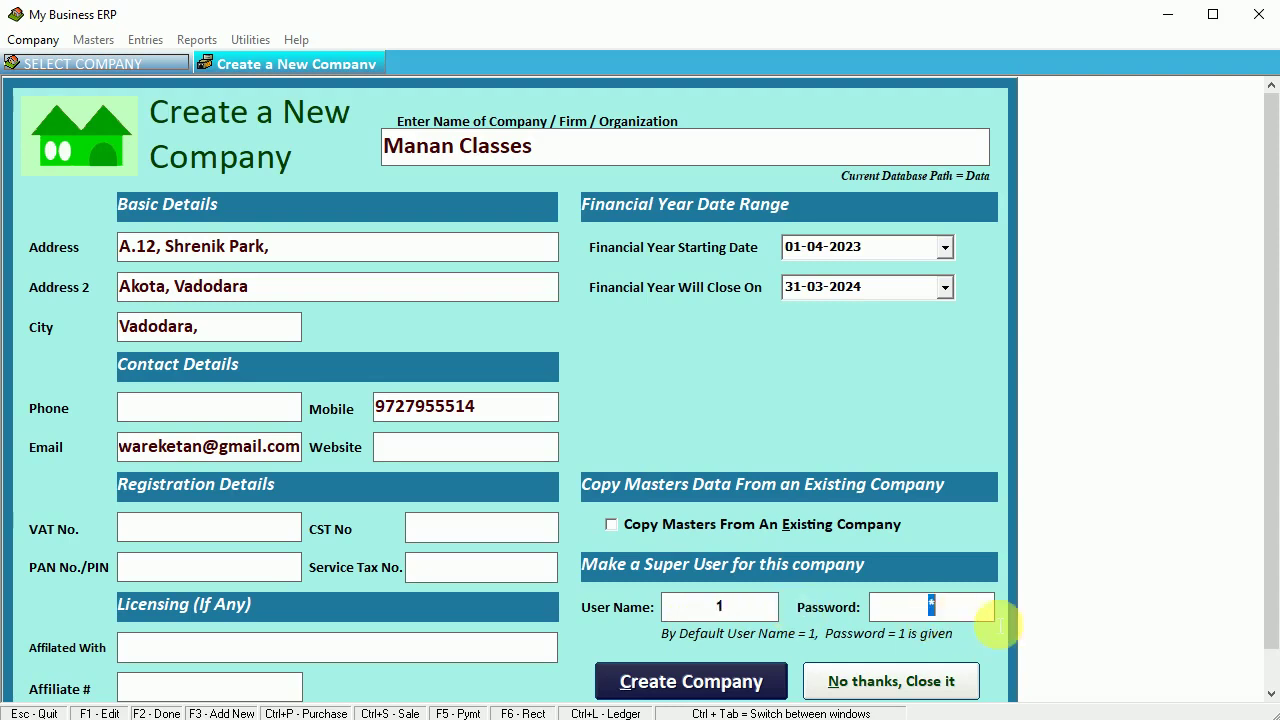
# - Create Manan Classes and log in as user 1 with password 1
pyautogui.click(716, 686)
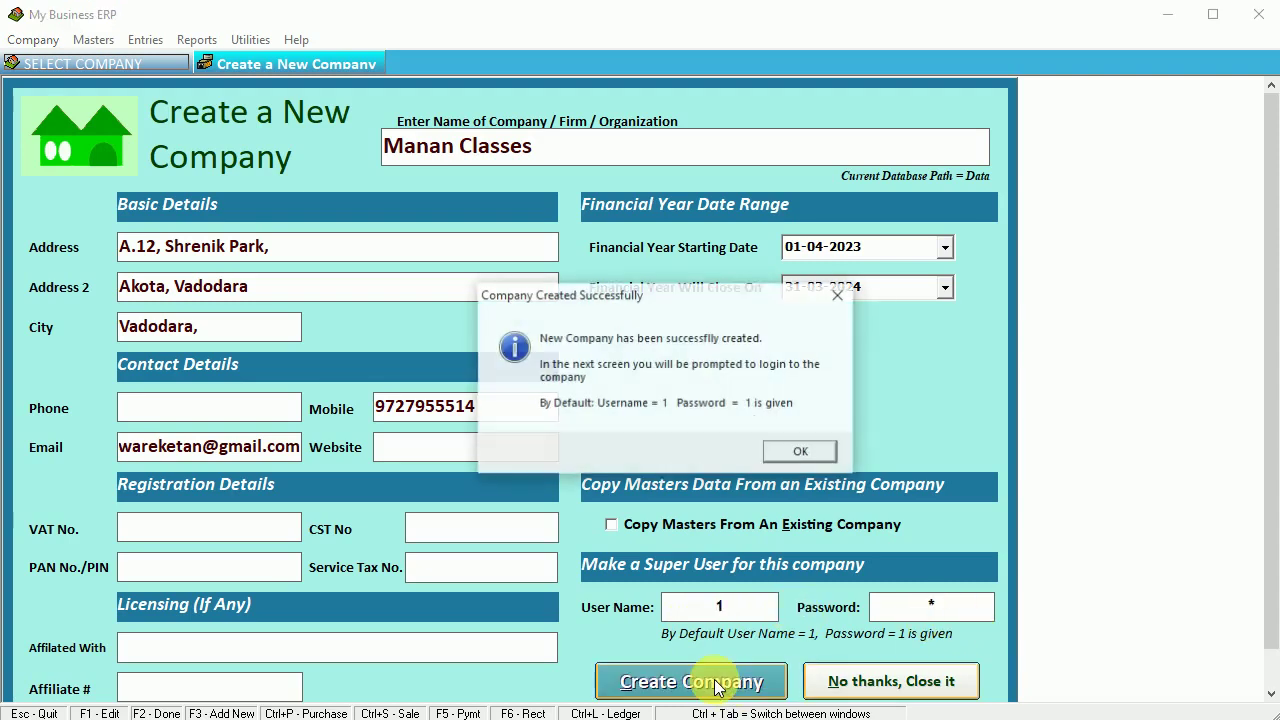
pyautogui.moveTo(609, 298); pyautogui.dragTo(557, 289)
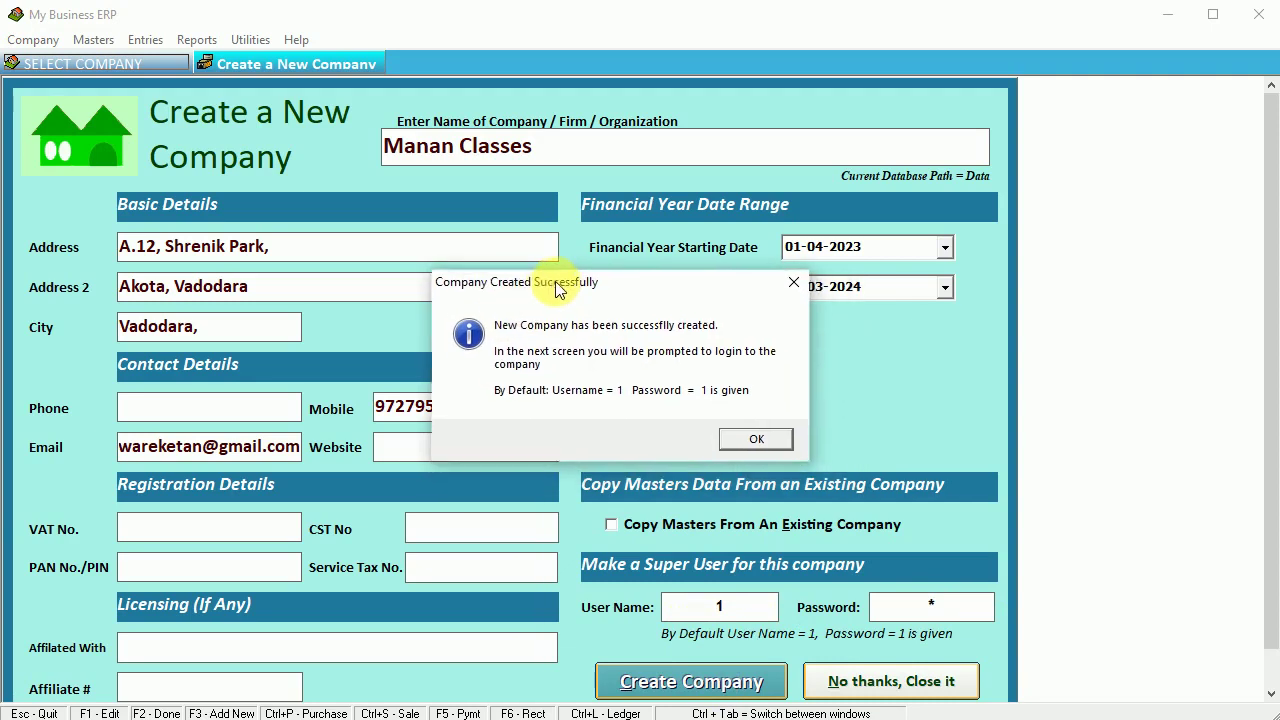
pyautogui.click(757, 440)
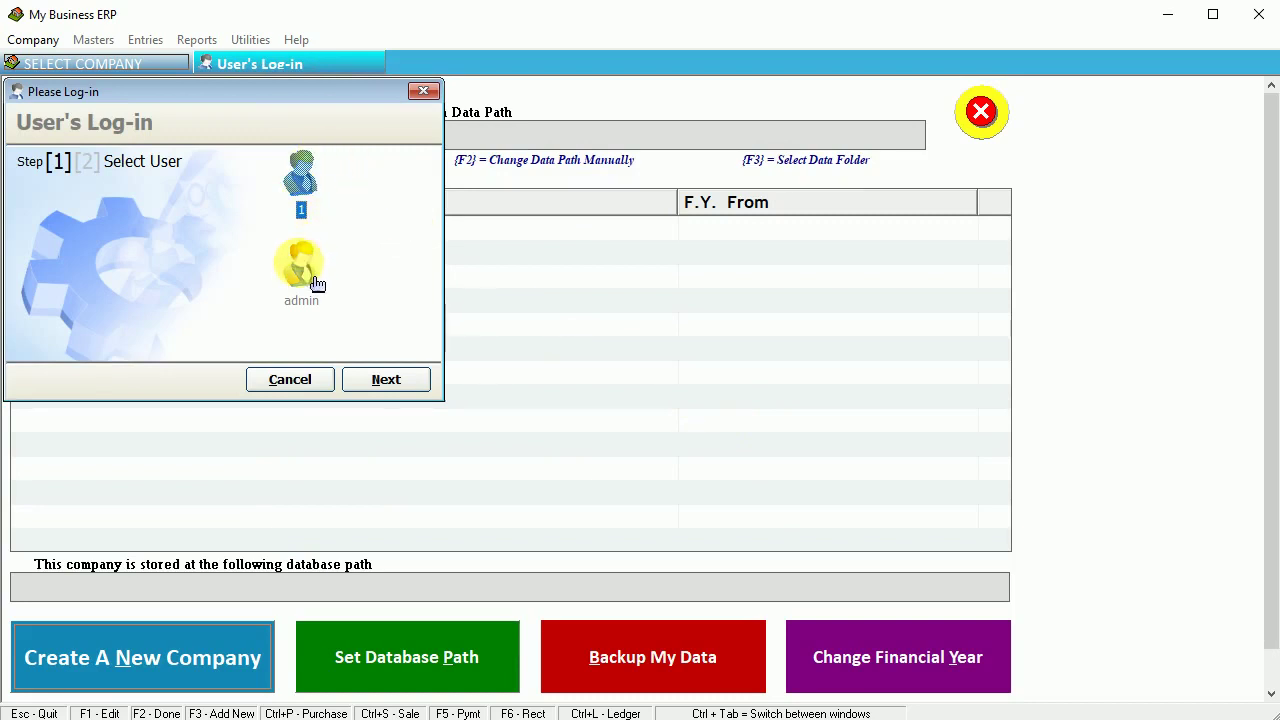
pyautogui.click(390, 381)
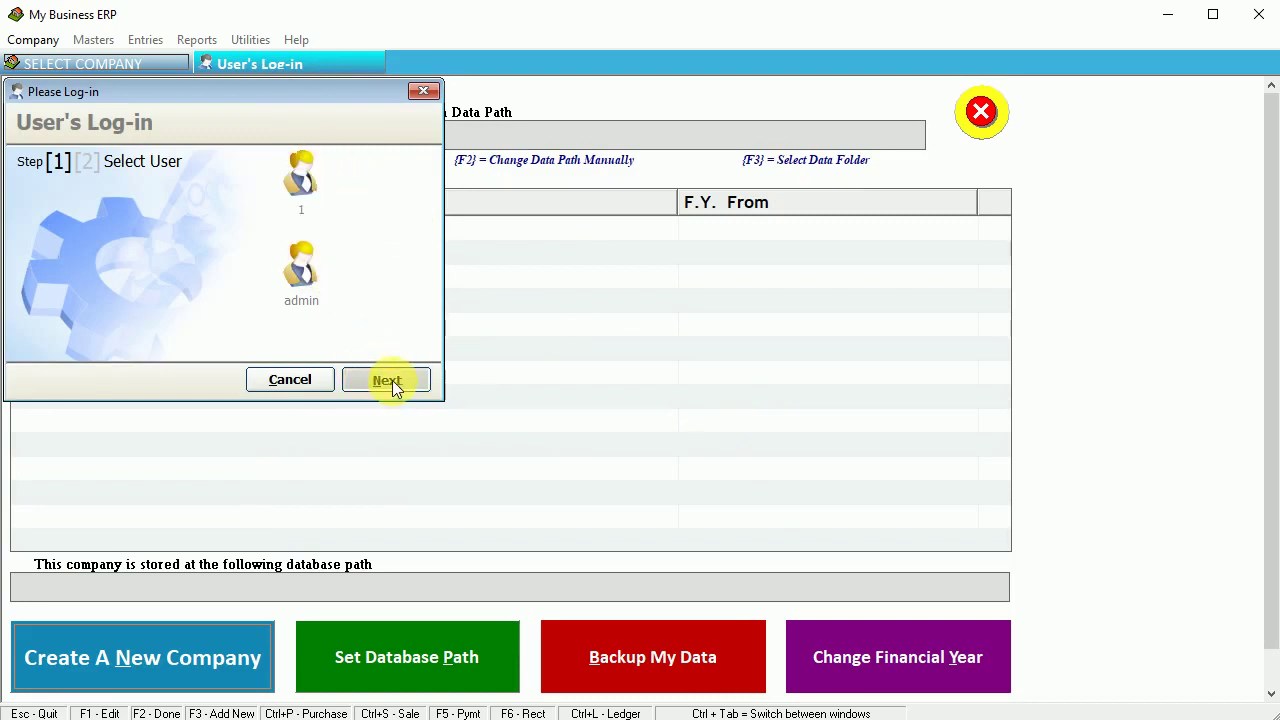
pyautogui.write('1')
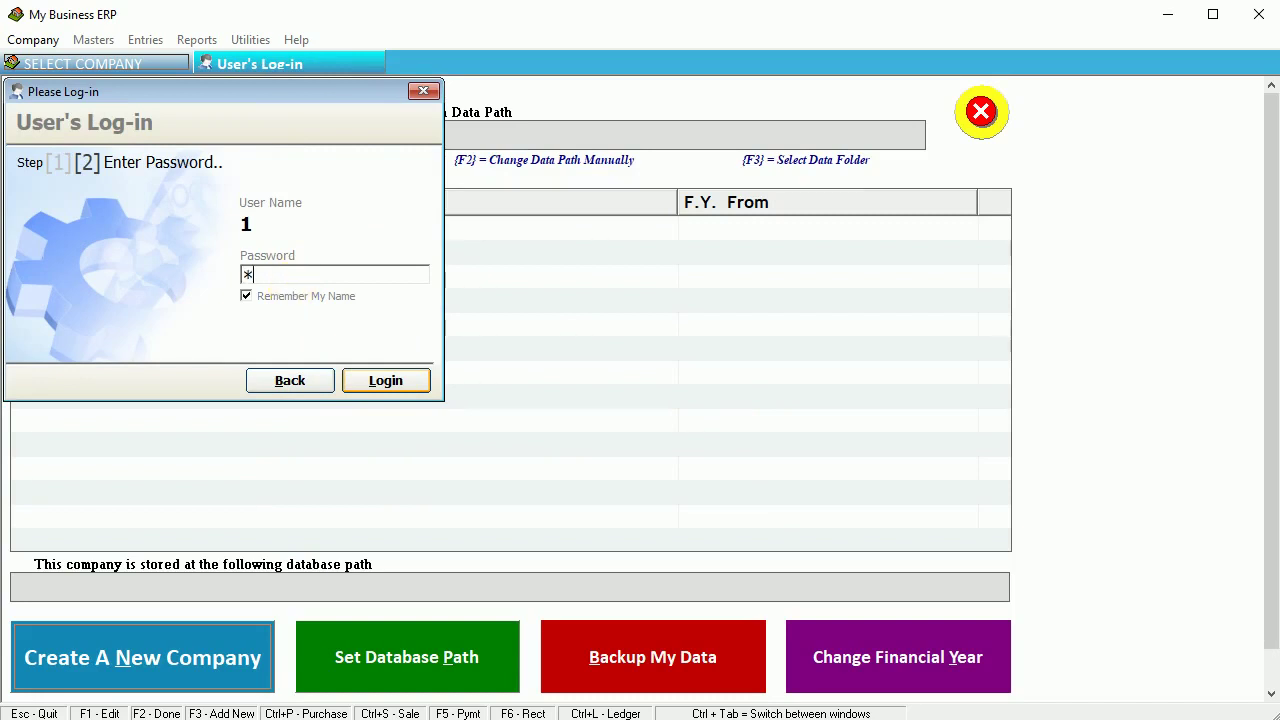
pyautogui.click(397, 379)
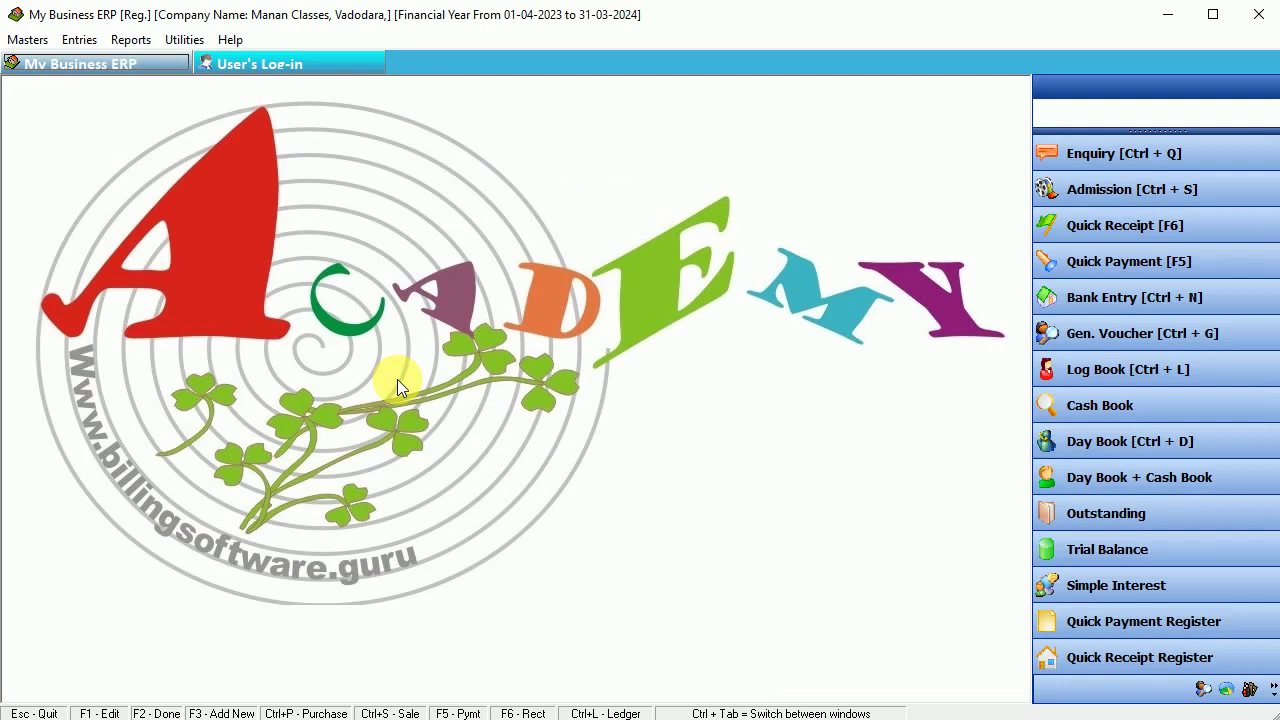
# - Open and close the empty List of Enquiries, then open the Masters menu
pyautogui.click(78, 40)
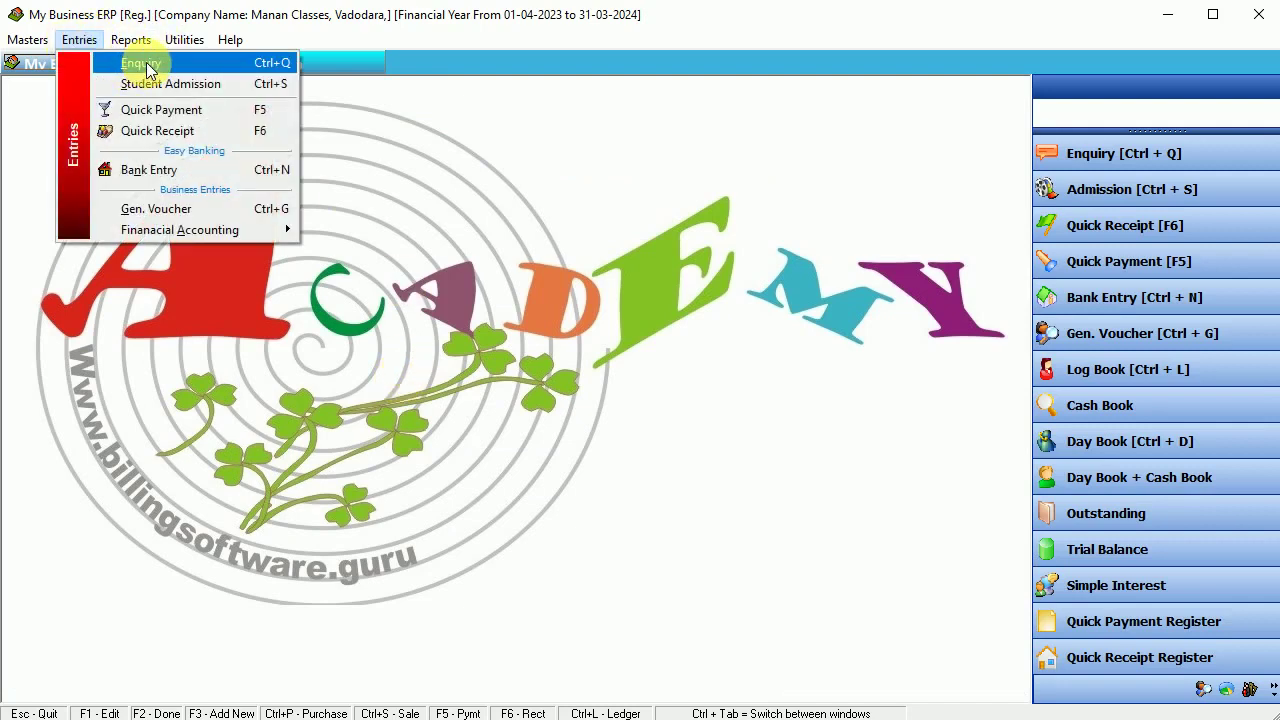
pyautogui.click(147, 66)
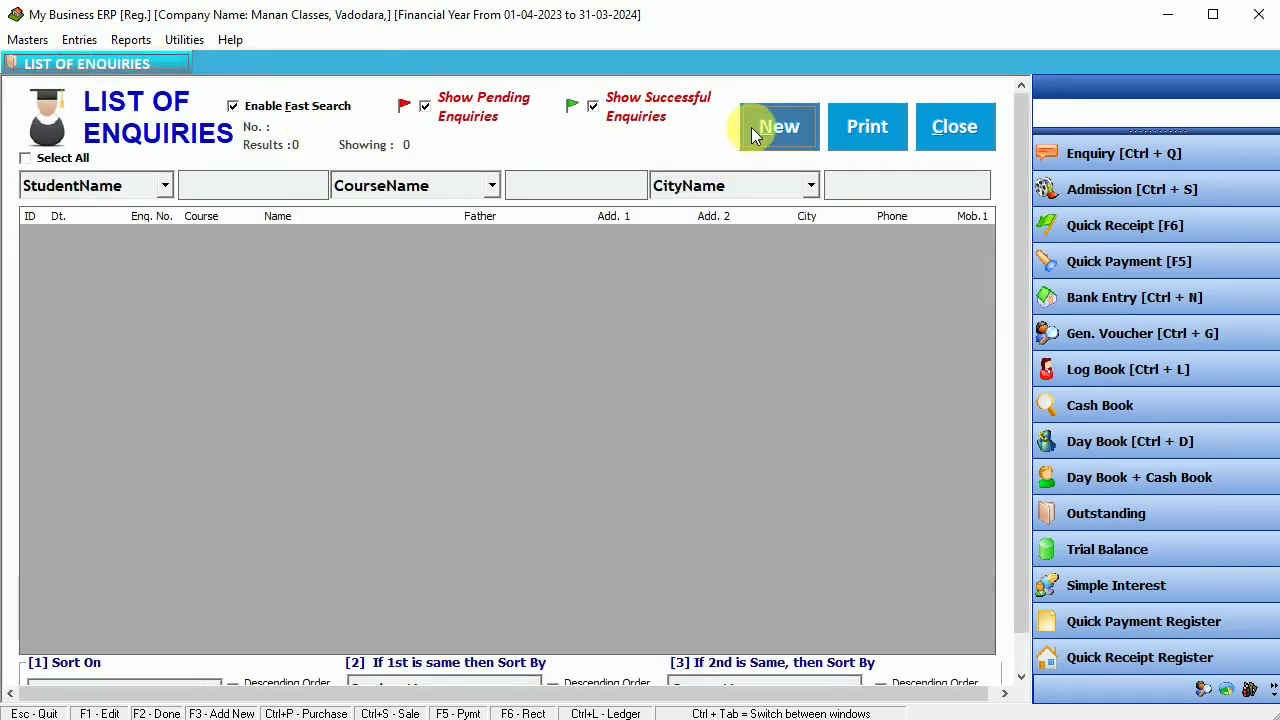
pyautogui.click(937, 132)
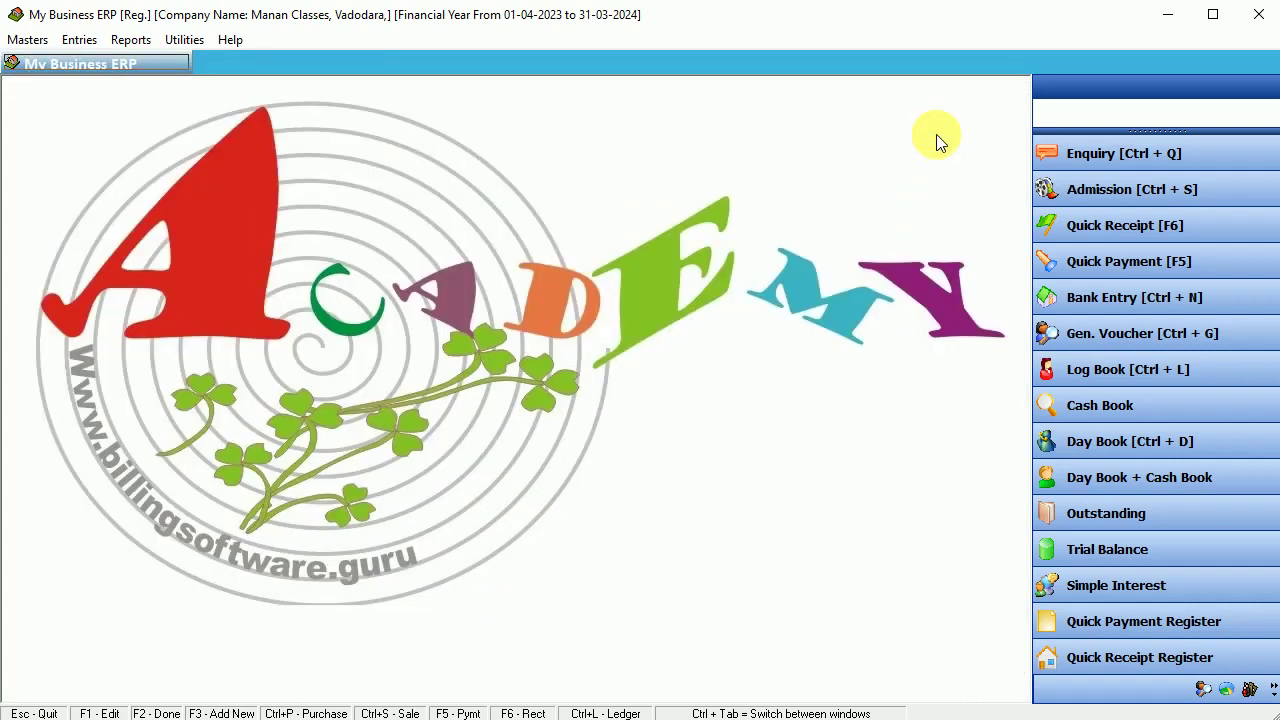
pyautogui.click(28, 40)
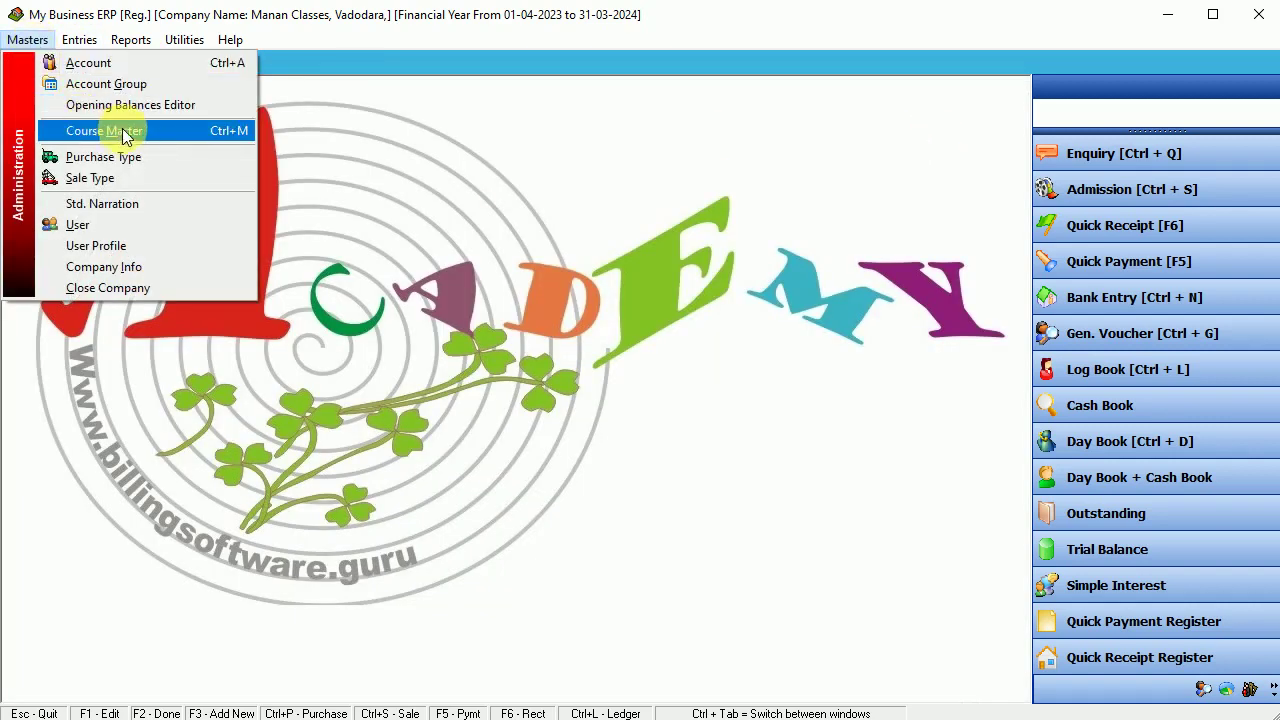
# - In Course Master, add DTP at 4500 and English Speaking Course at 3200
pyautogui.click(166, 134)
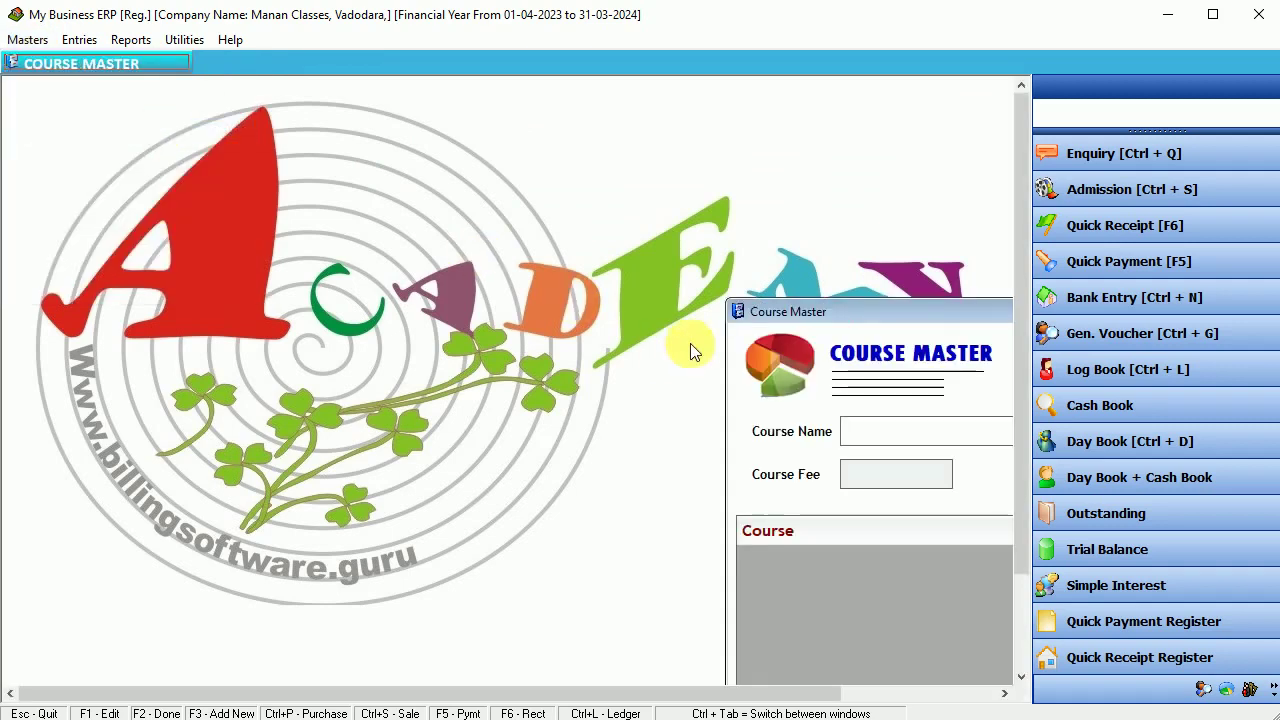
pyautogui.moveTo(806, 305); pyautogui.dragTo(336, 145)
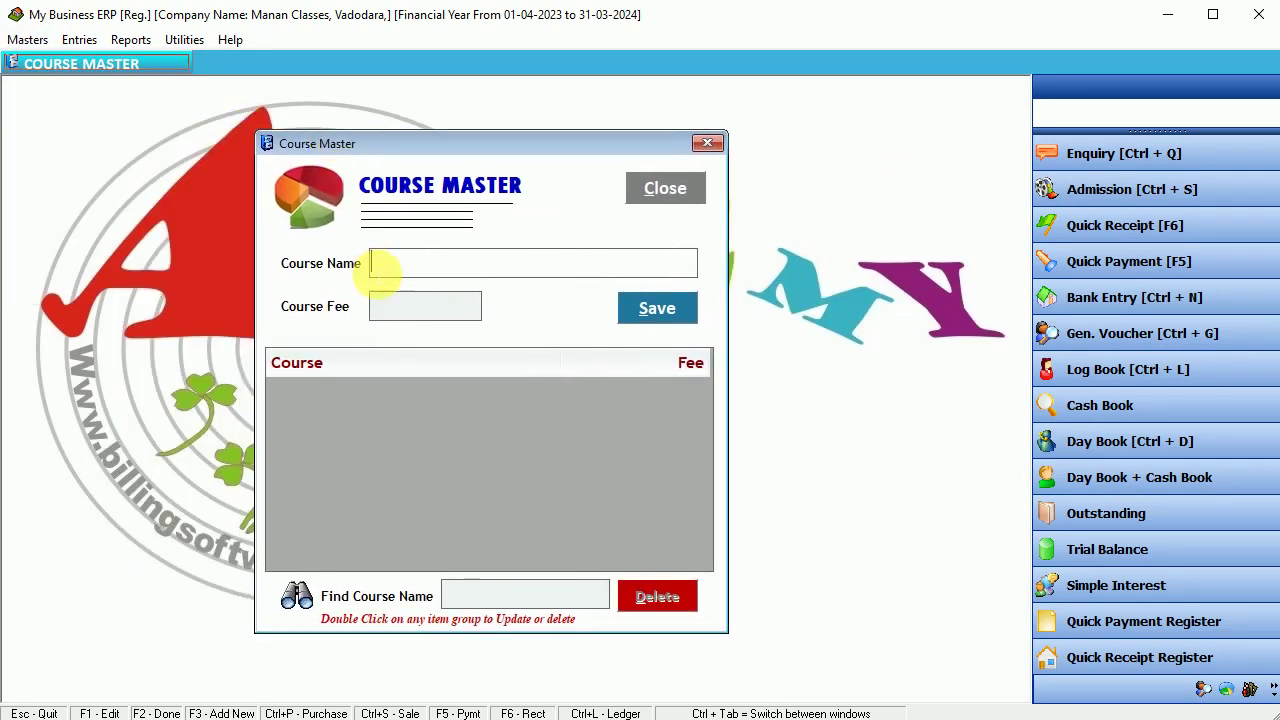
pyautogui.click(390, 268)
pyautogui.write('DTP')
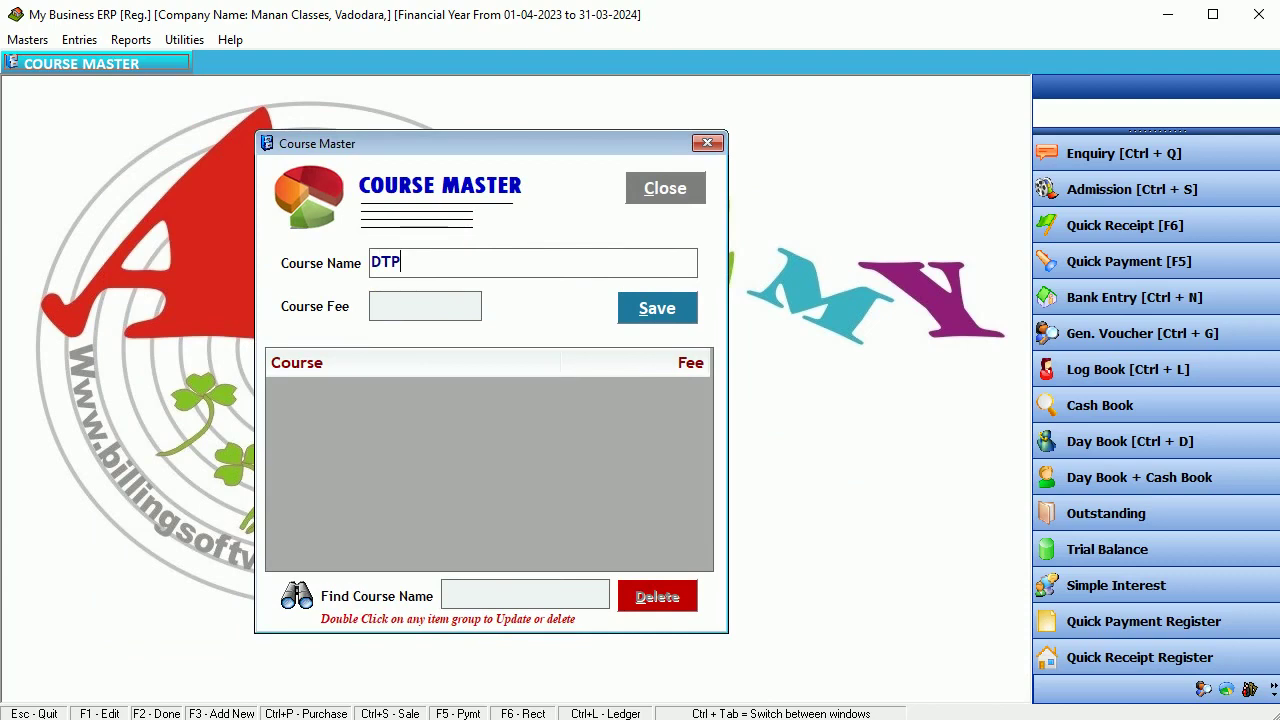
pyautogui.press('Return')
pyautogui.write('4500')
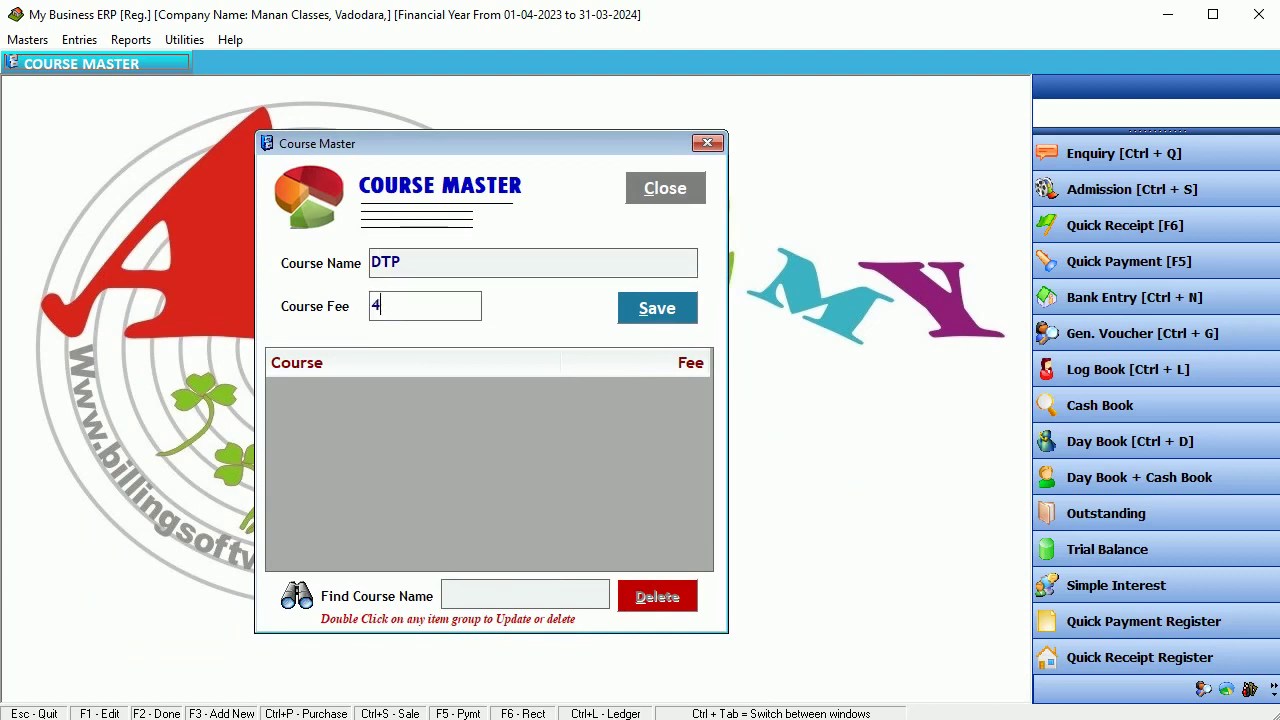
pyautogui.press('Return')
pyautogui.press('Return')
pyautogui.press('Return')
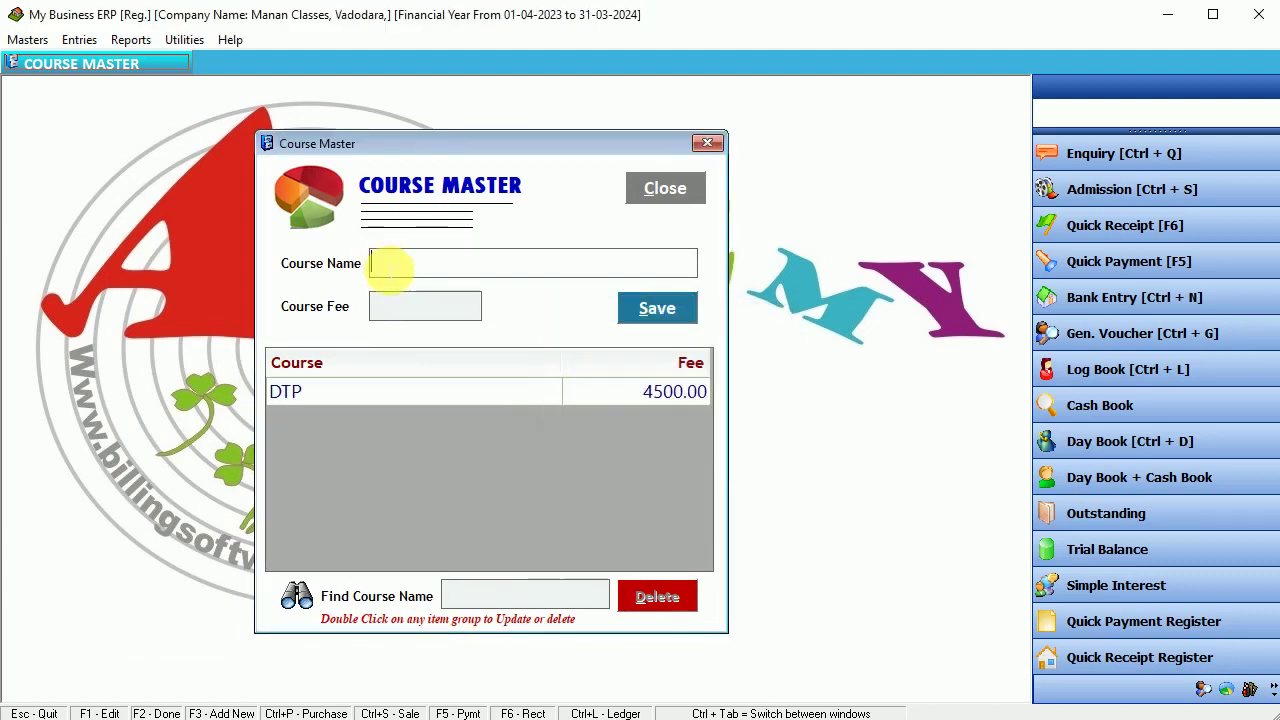
pyautogui.write('E')
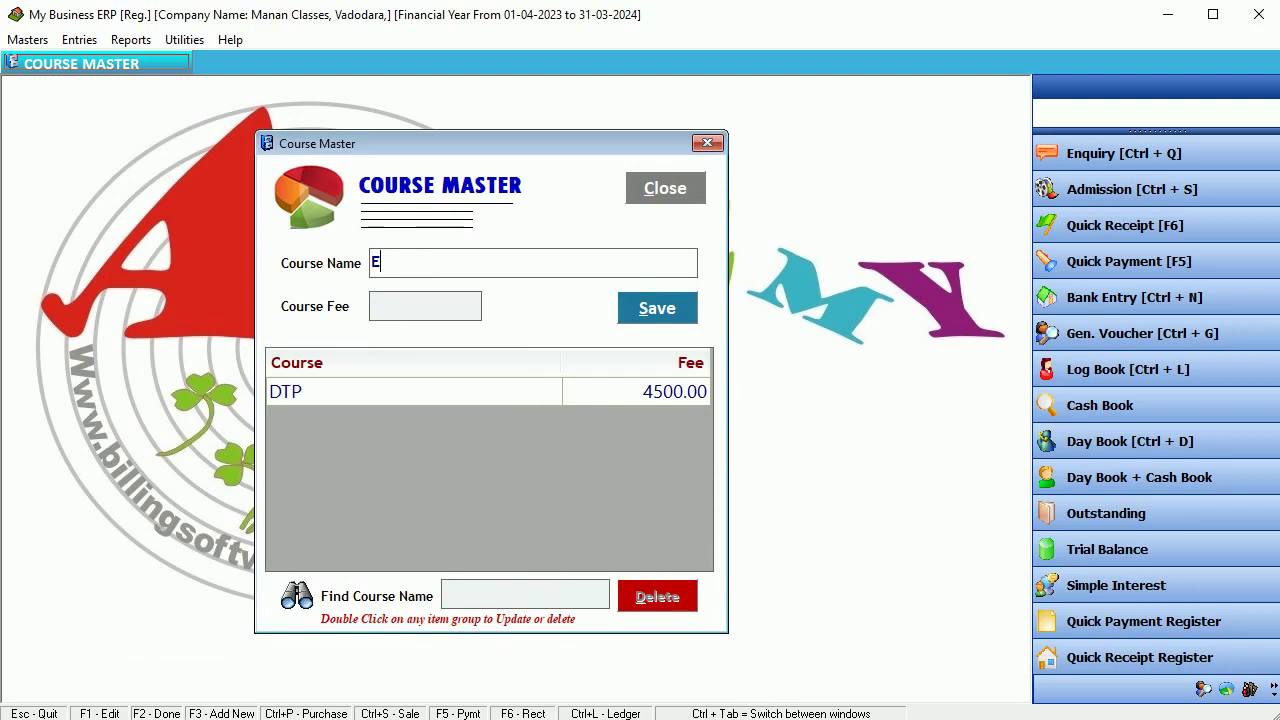
pyautogui.write('nglish S')
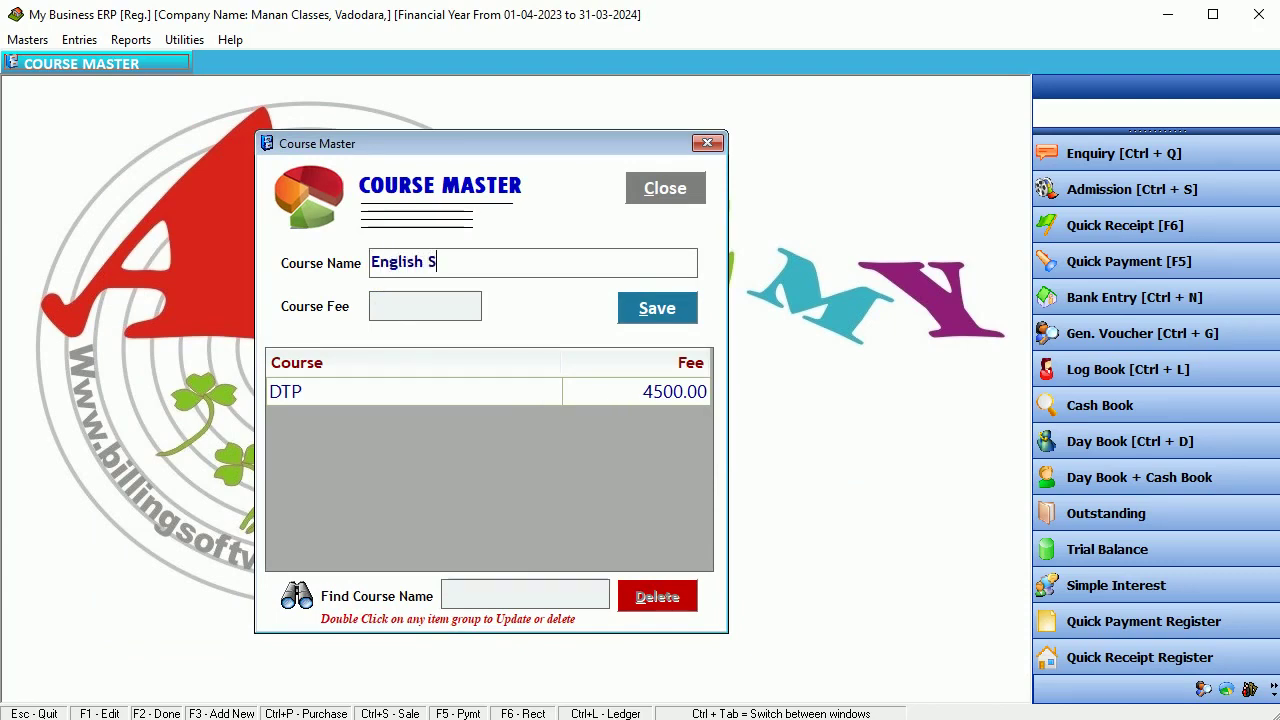
pyautogui.write('peaking ')
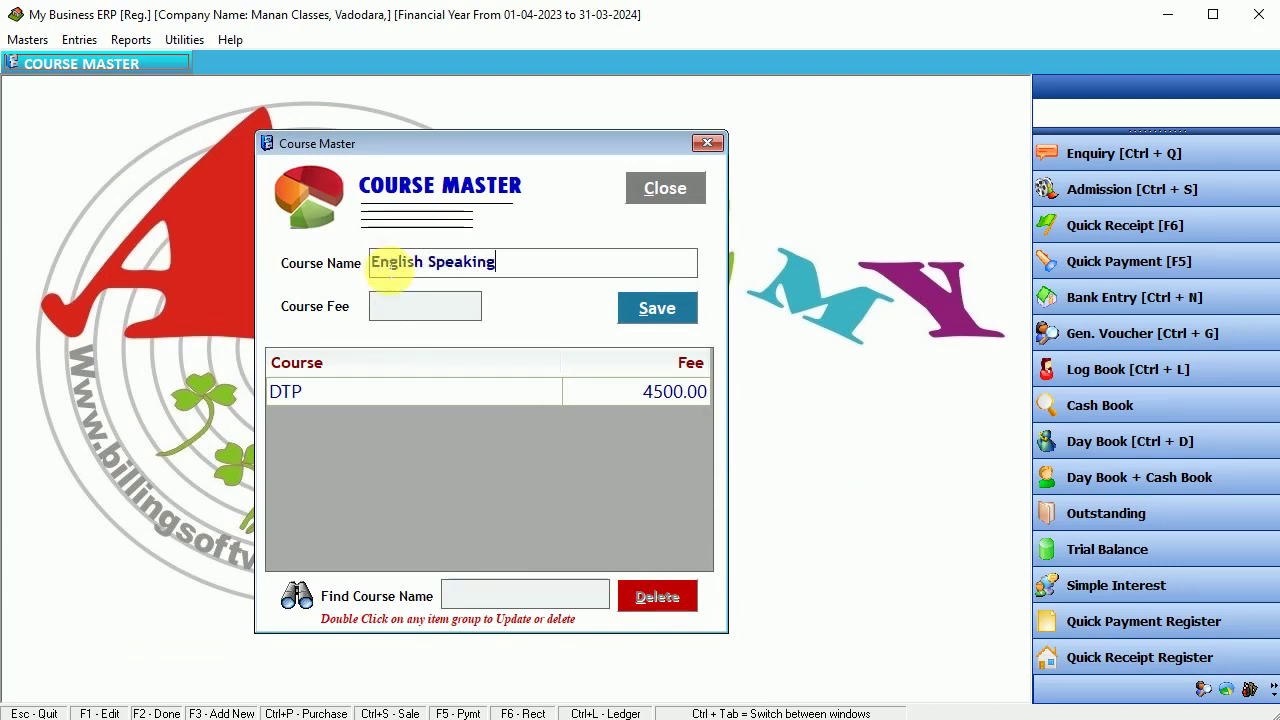
pyautogui.write('Course')
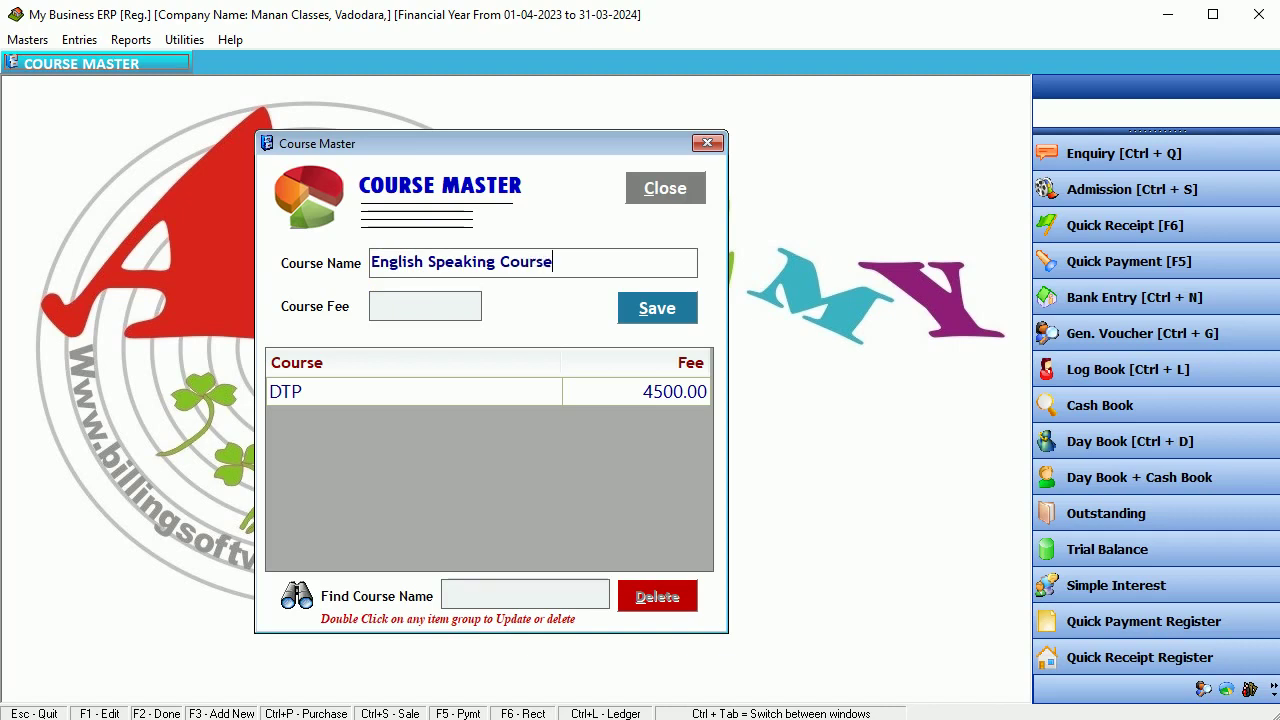
pyautogui.press('Return')
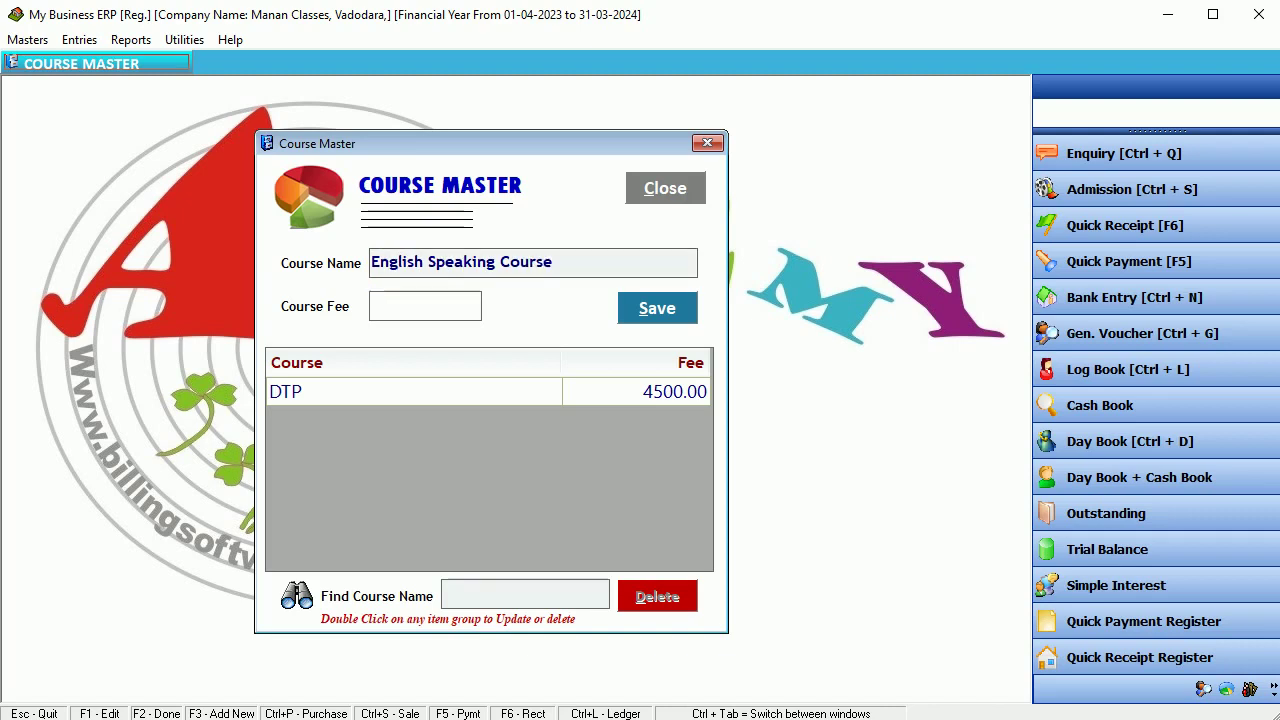
pyautogui.write('3200')
pyautogui.press('Return')
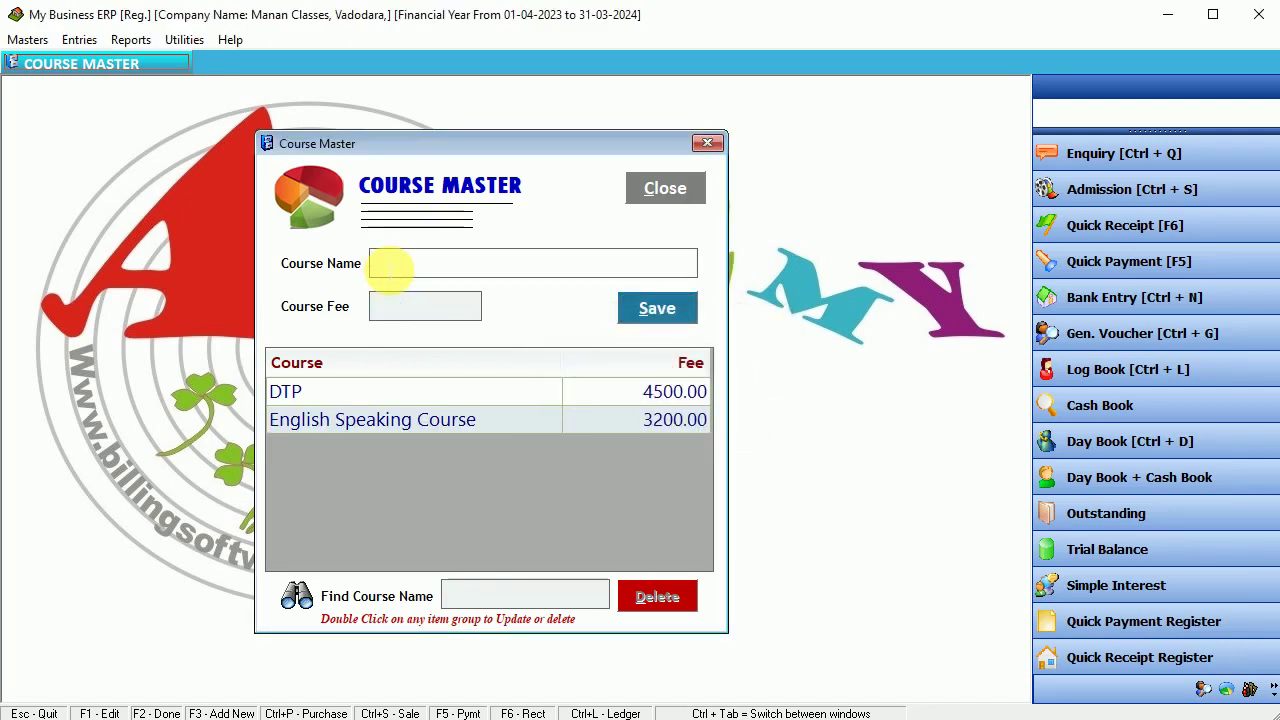
# - Add the Tally course at 5500 and Photoshop at 1500
pyautogui.write('Tally')
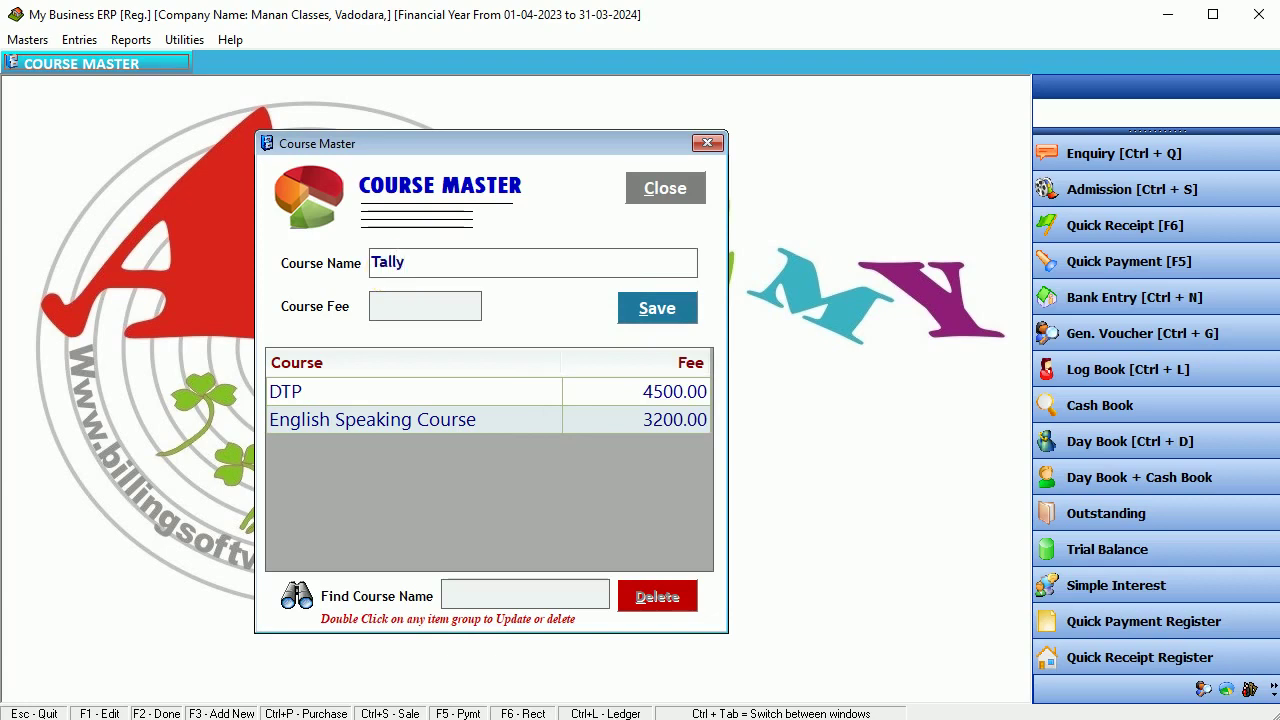
pyautogui.click(425, 306)
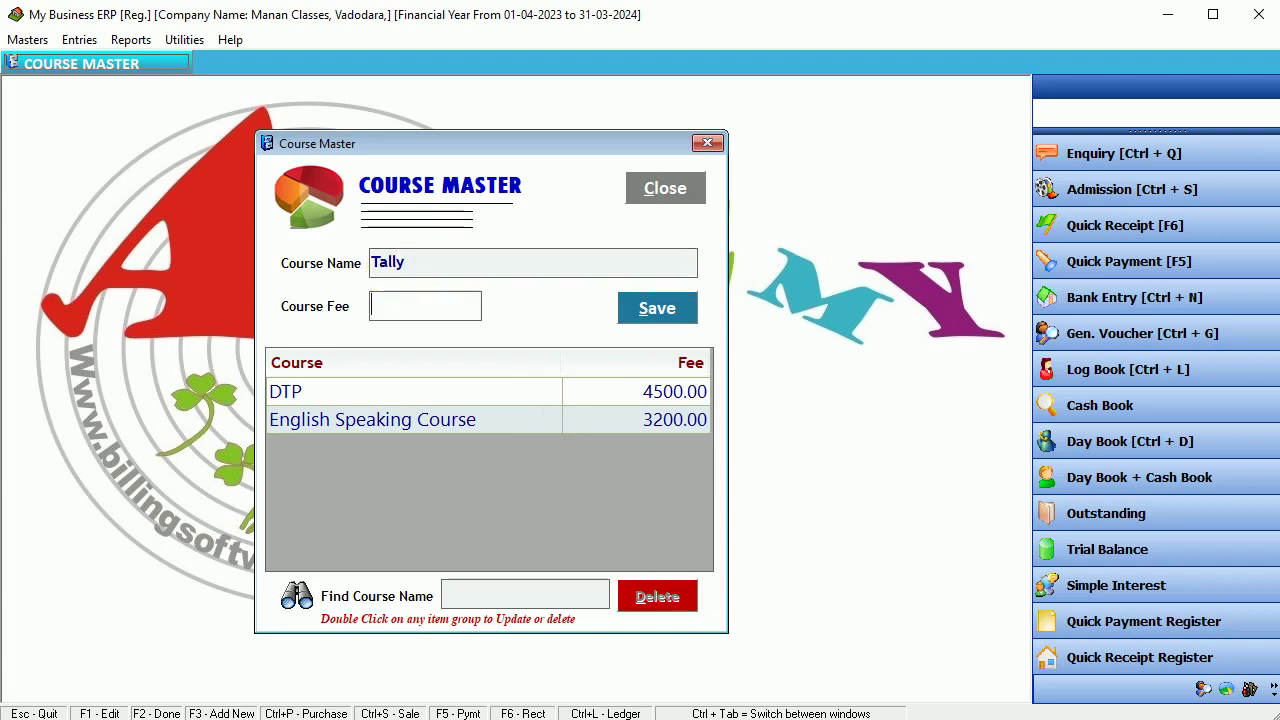
pyautogui.write('5500')
pyautogui.press('Return')
pyautogui.press('Return')
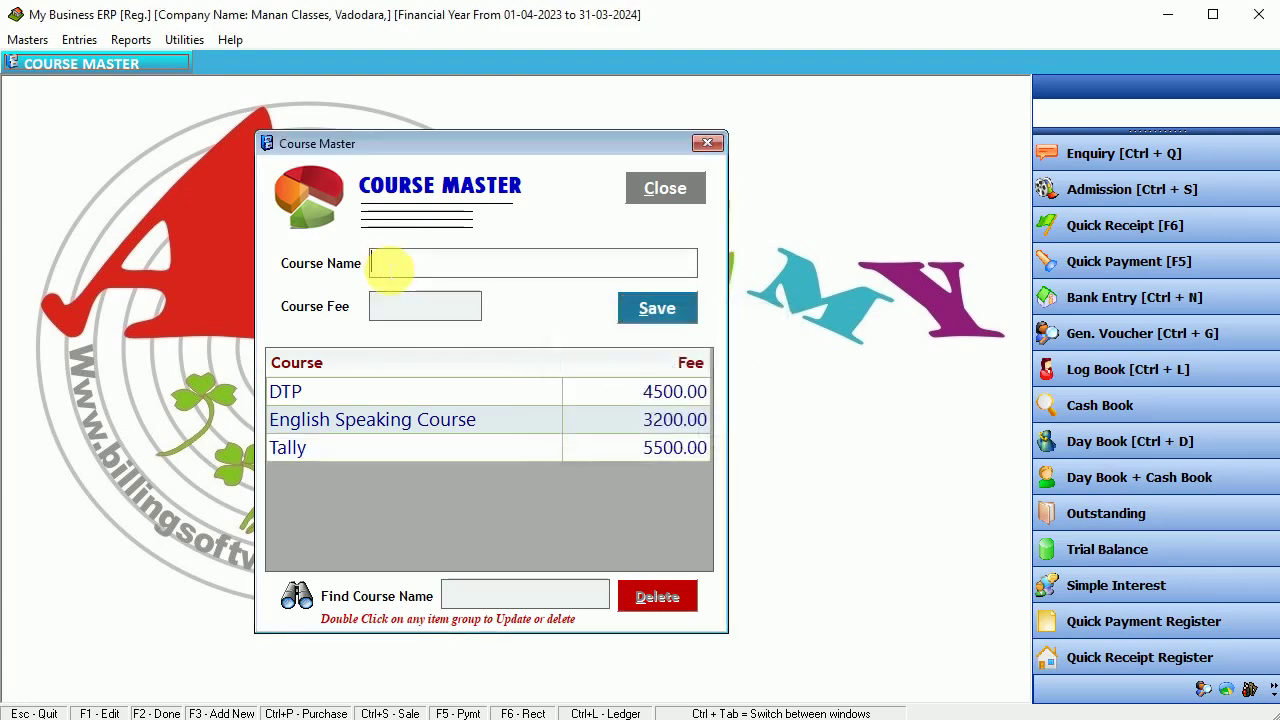
pyautogui.write('Pho')
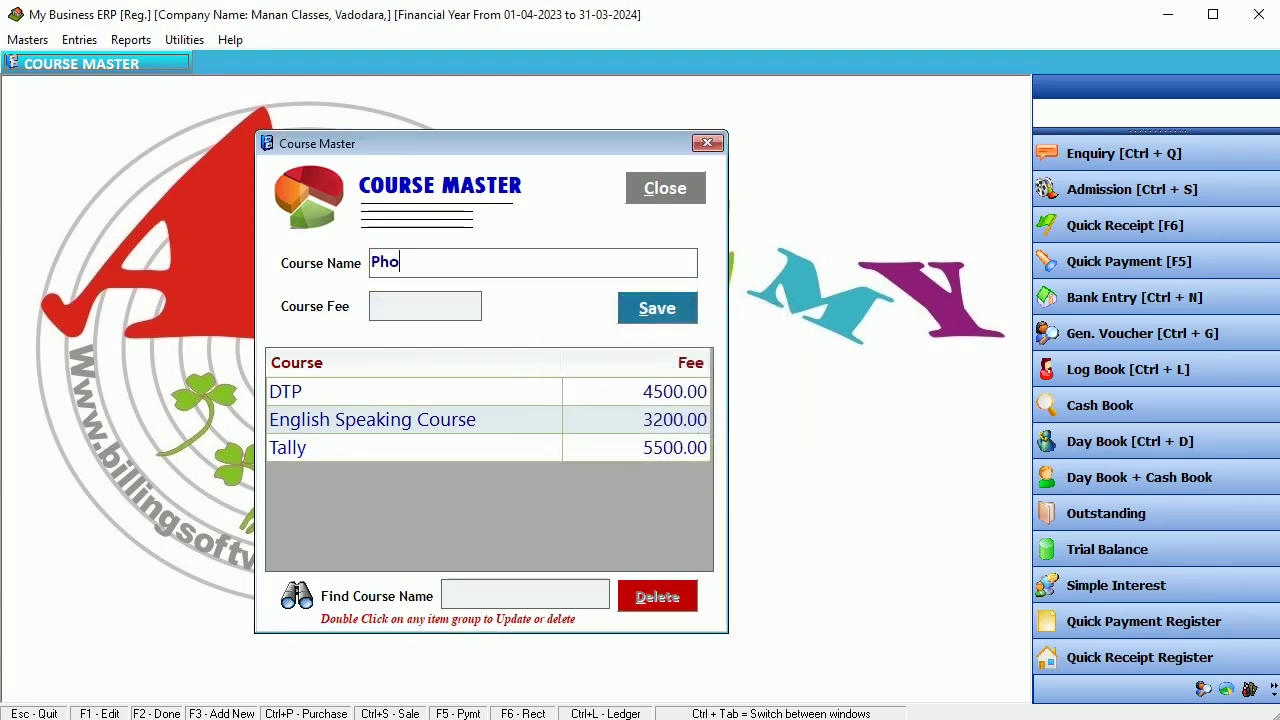
pyautogui.write('toshop')
pyautogui.click(425, 306)
pyautogui.write('1500')
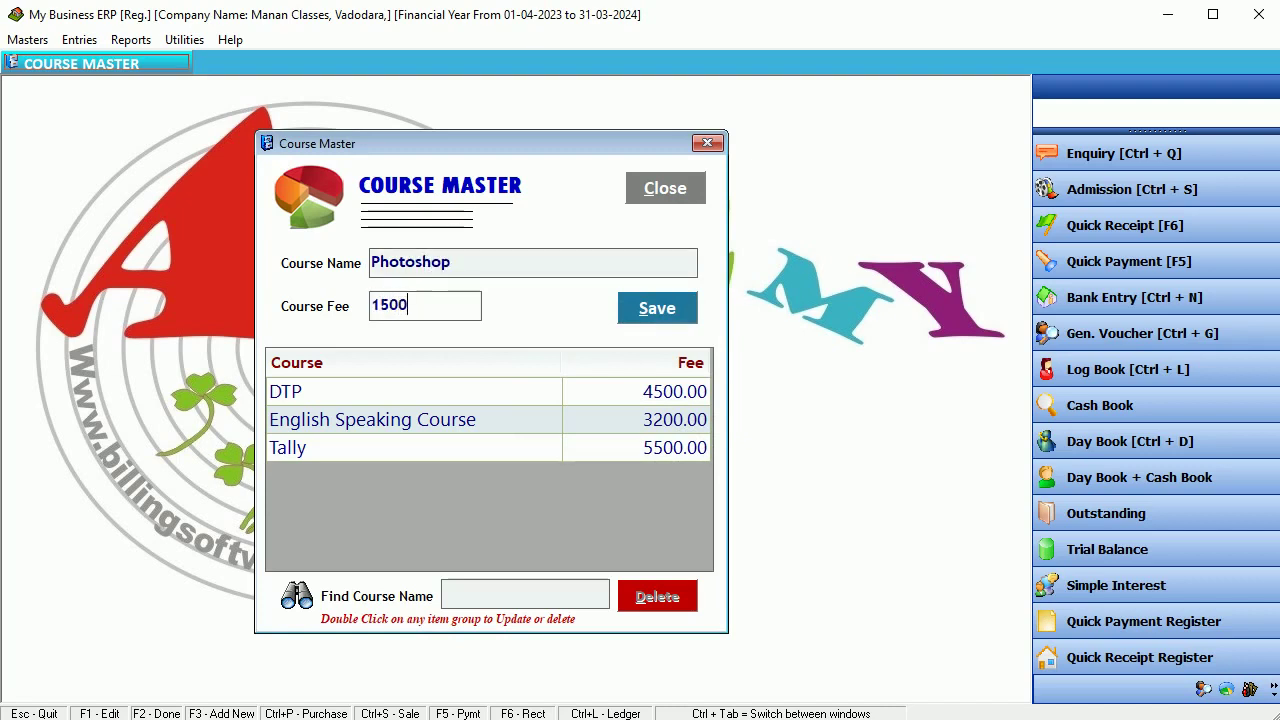
pyautogui.press('Return')
pyautogui.press('Return')
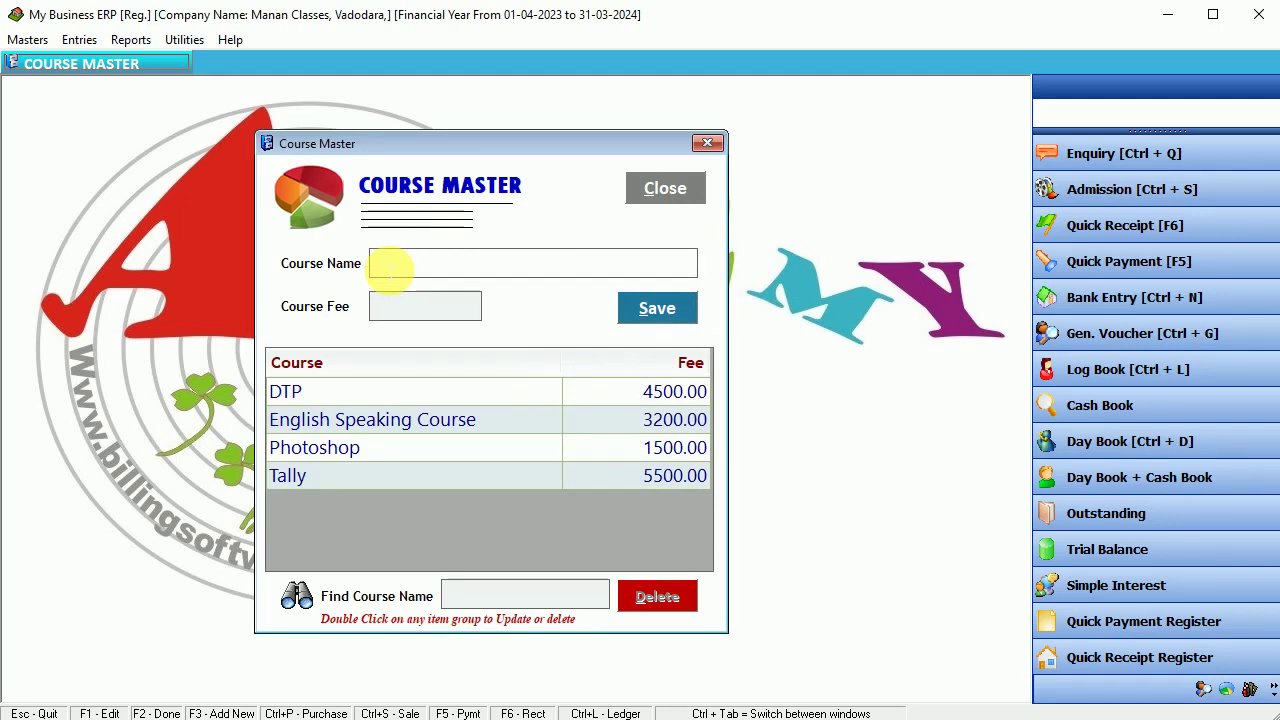
# - Close Course Master, then reopen it to verify the four courses
pyautogui.click(661, 192)
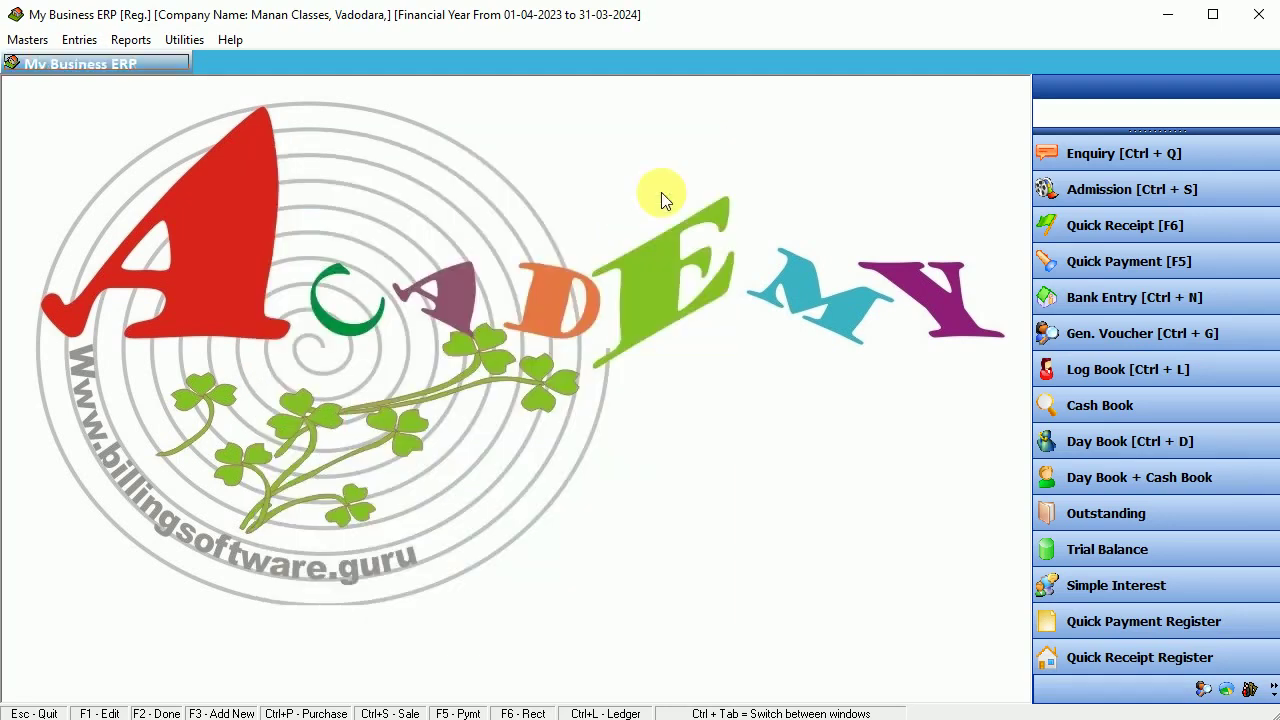
pyautogui.click(28, 39)
pyautogui.click(92, 133)
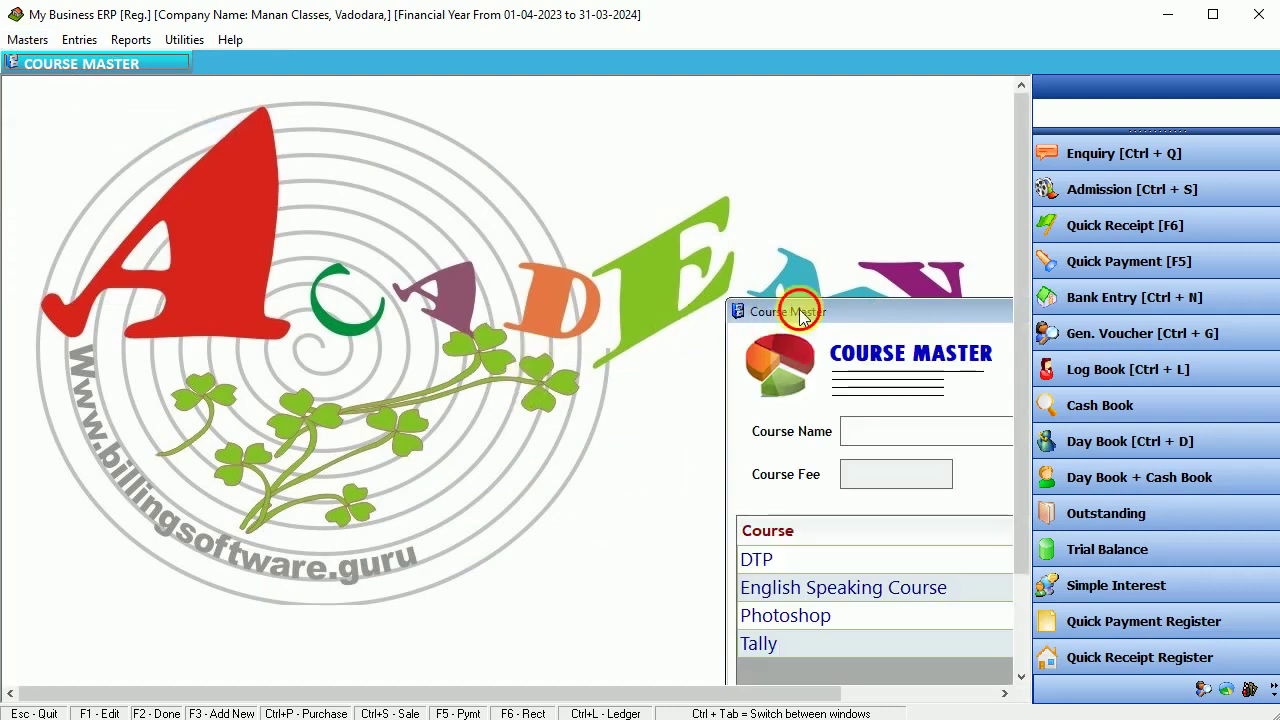
pyautogui.moveTo(800, 309); pyautogui.dragTo(312, 172)
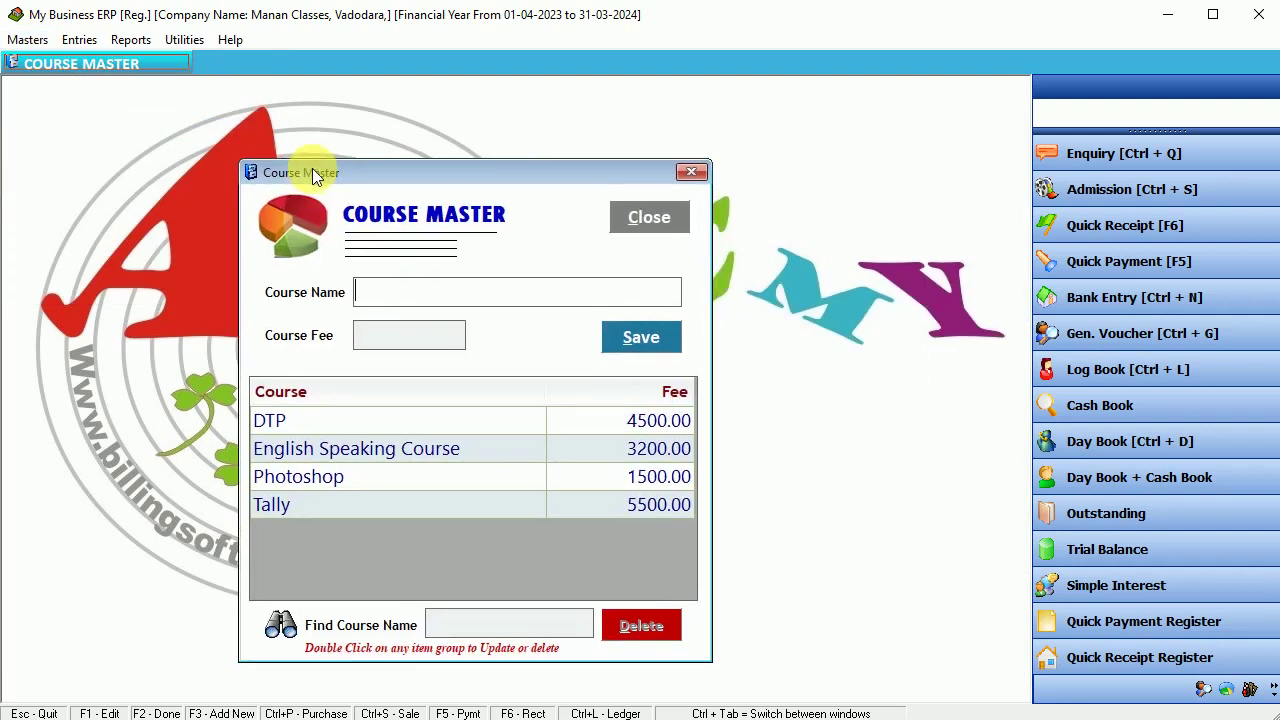
pyautogui.click(652, 226)
pyautogui.click(79, 39)
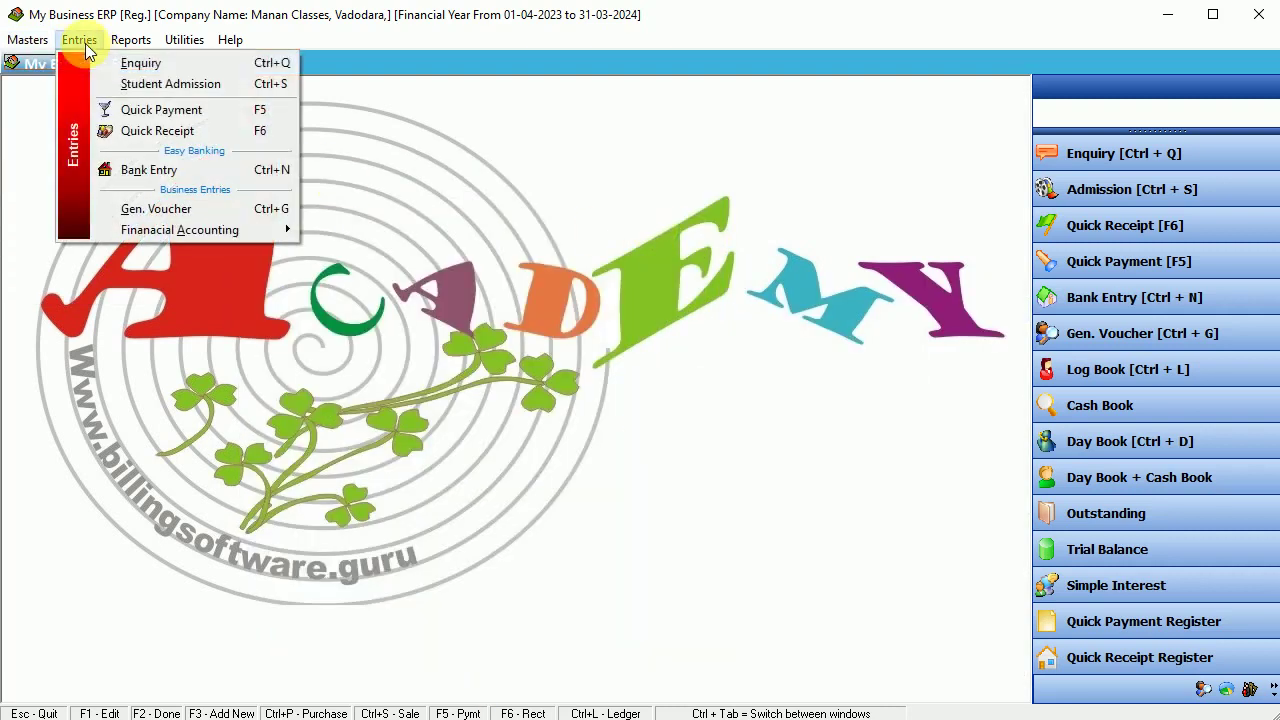
# - Start a new enquiry dated 28-05-2023 for the Tally course
pyautogui.click(174, 72)
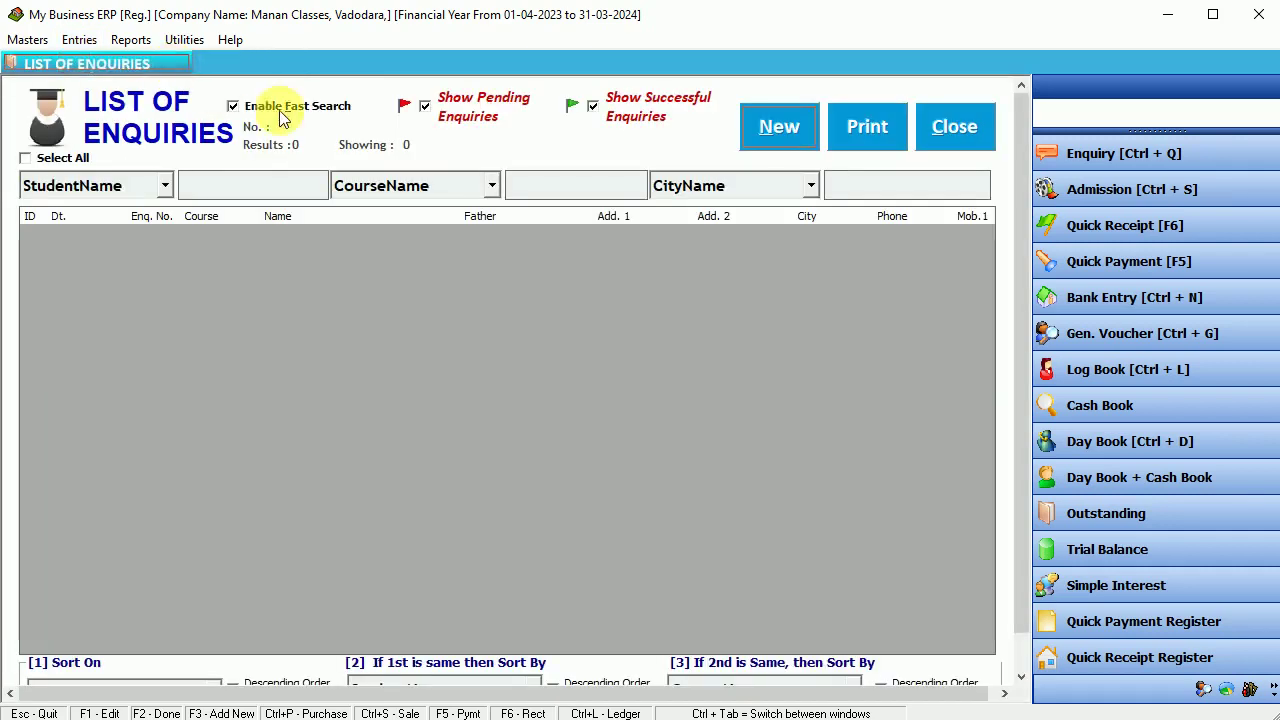
pyautogui.click(772, 131)
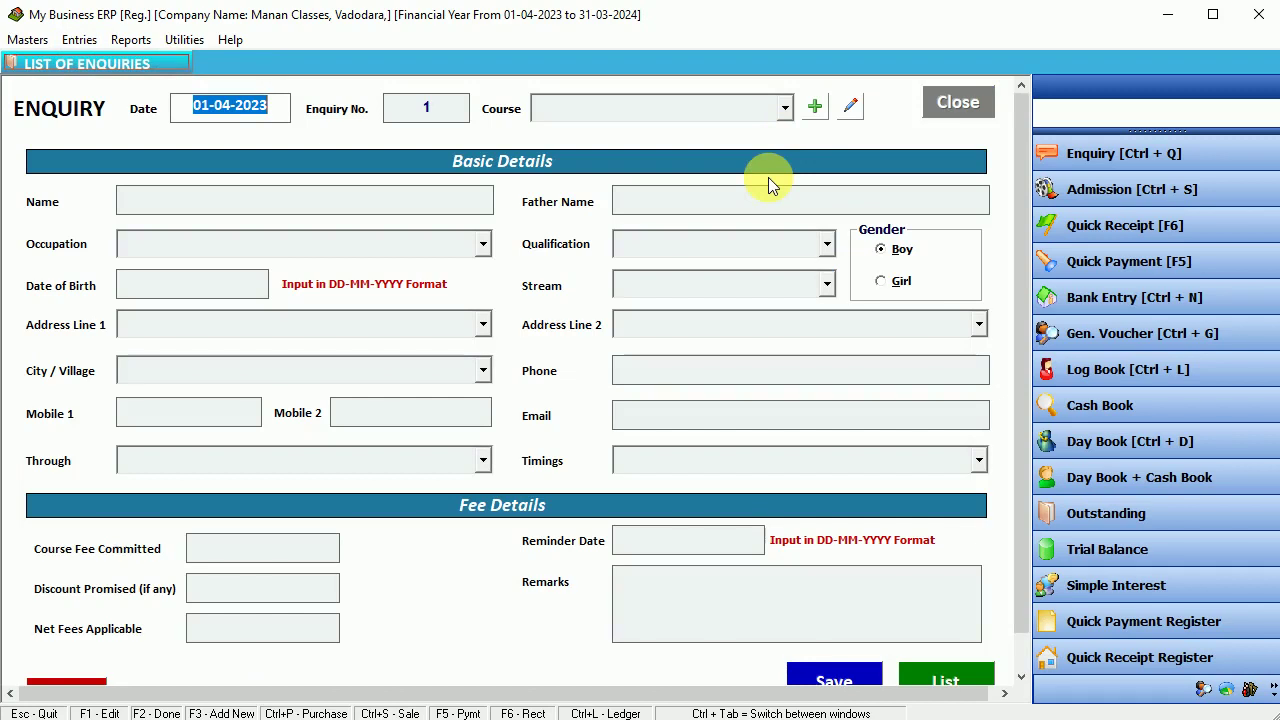
pyautogui.write('28-')
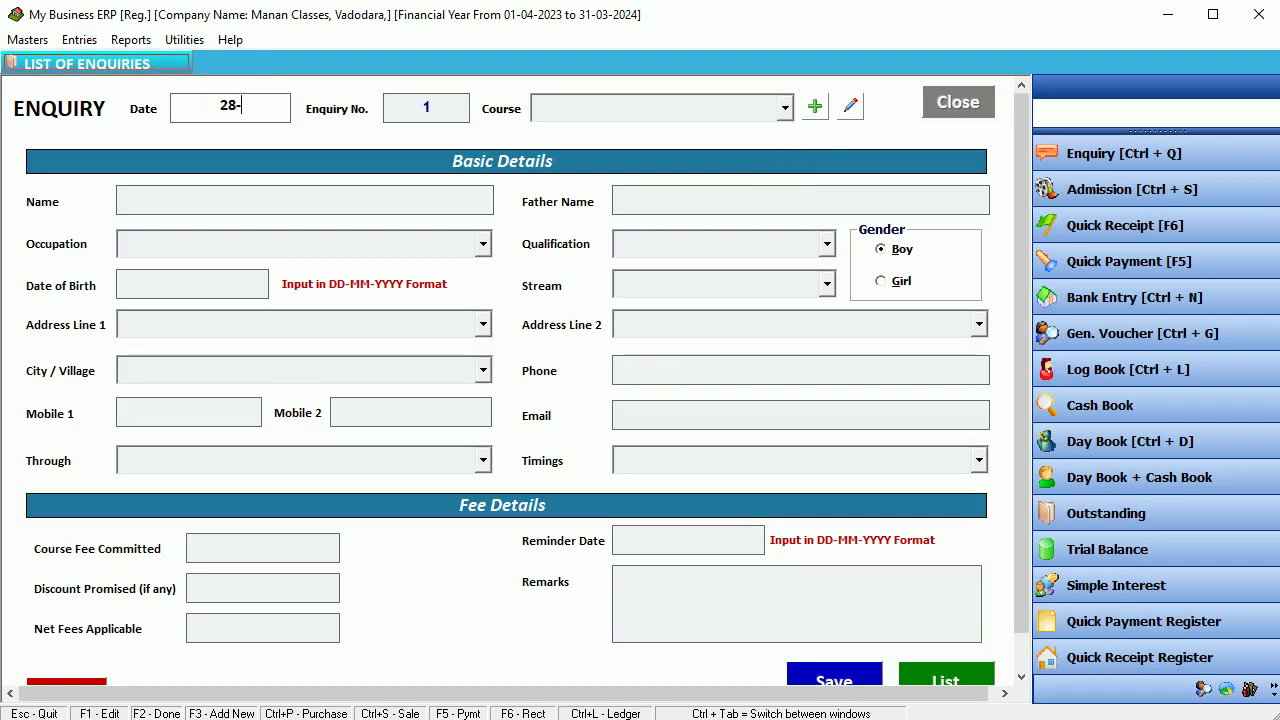
pyautogui.write('05-2023')
pyautogui.press('Return')
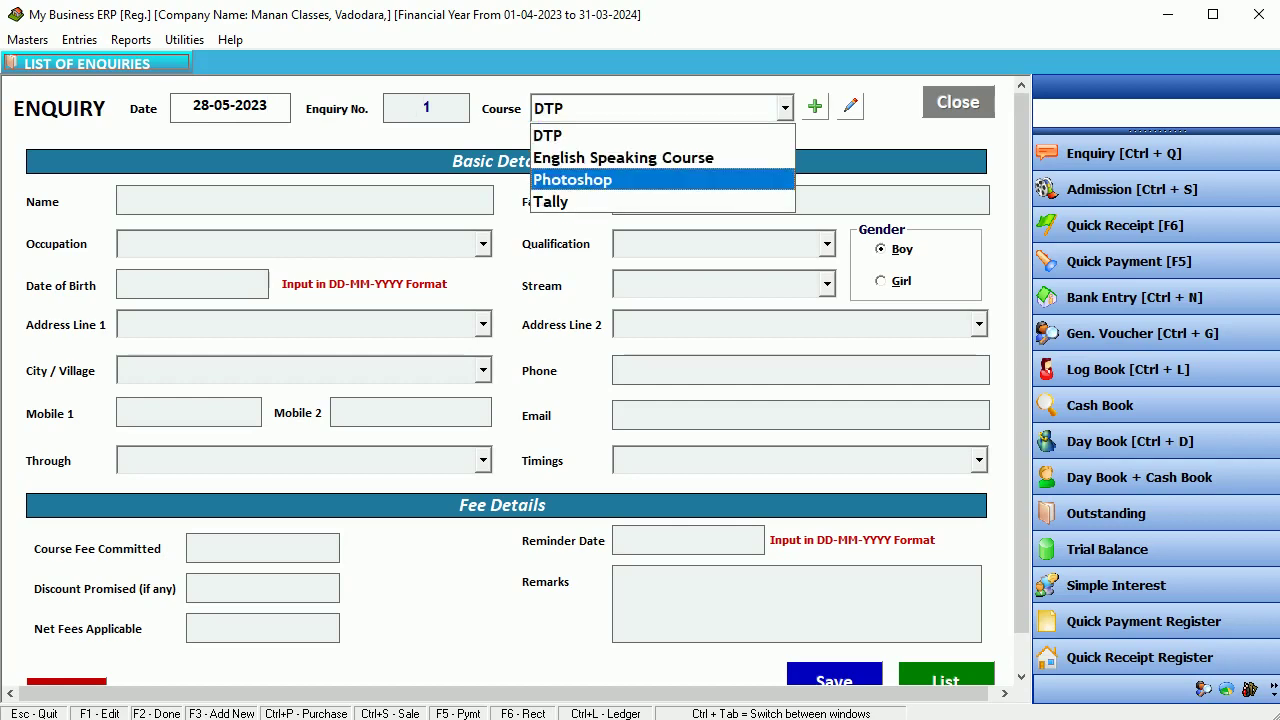
pyautogui.press('Up')
pyautogui.press('Up')
pyautogui.press('Down')
pyautogui.press('Down')
pyautogui.press('Down')
pyautogui.press('Up')
pyautogui.press('Down')
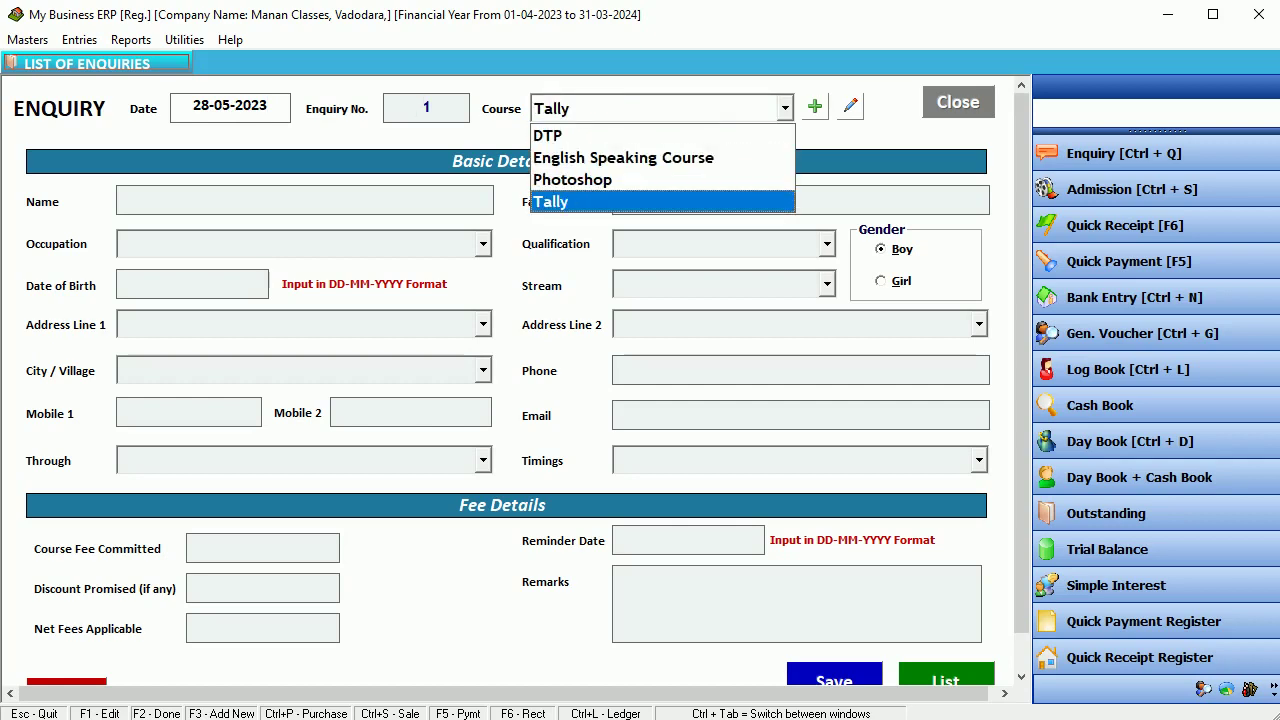
pyautogui.press('Return')
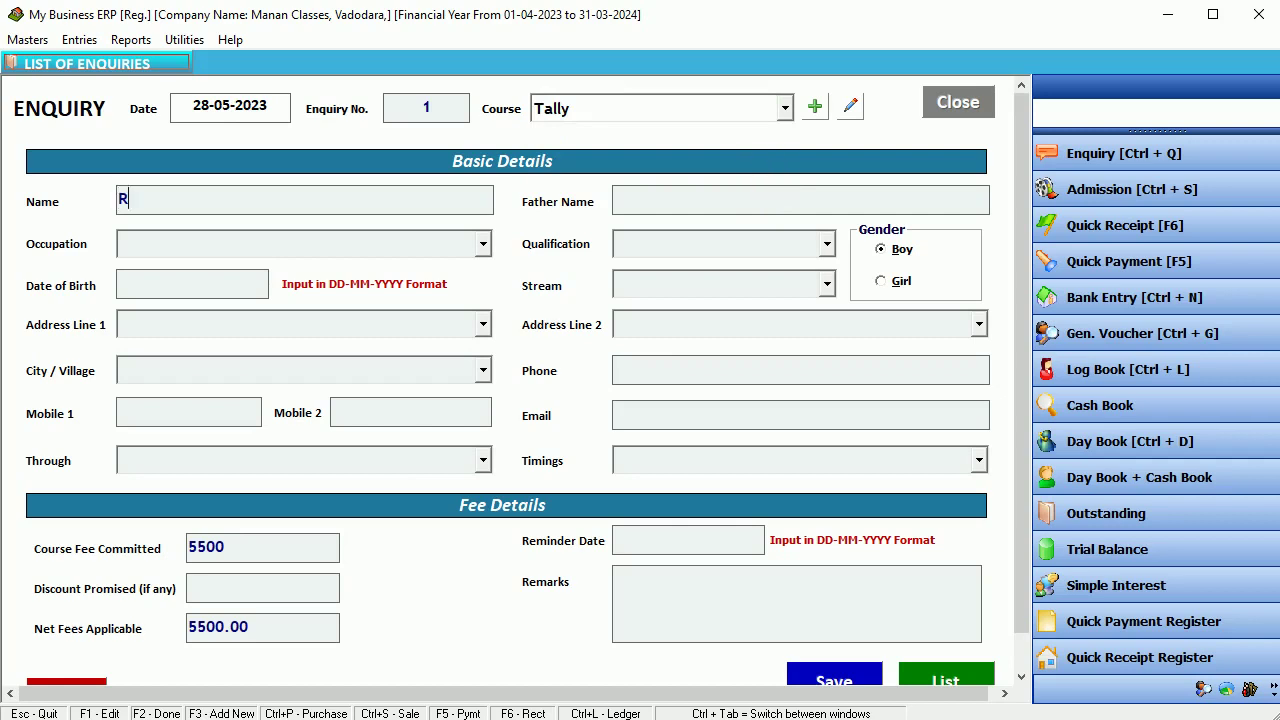
# - Enter the student's and father's names, a 500 discount and 'remarks', then save the enquiry
pyautogui.press('Return')
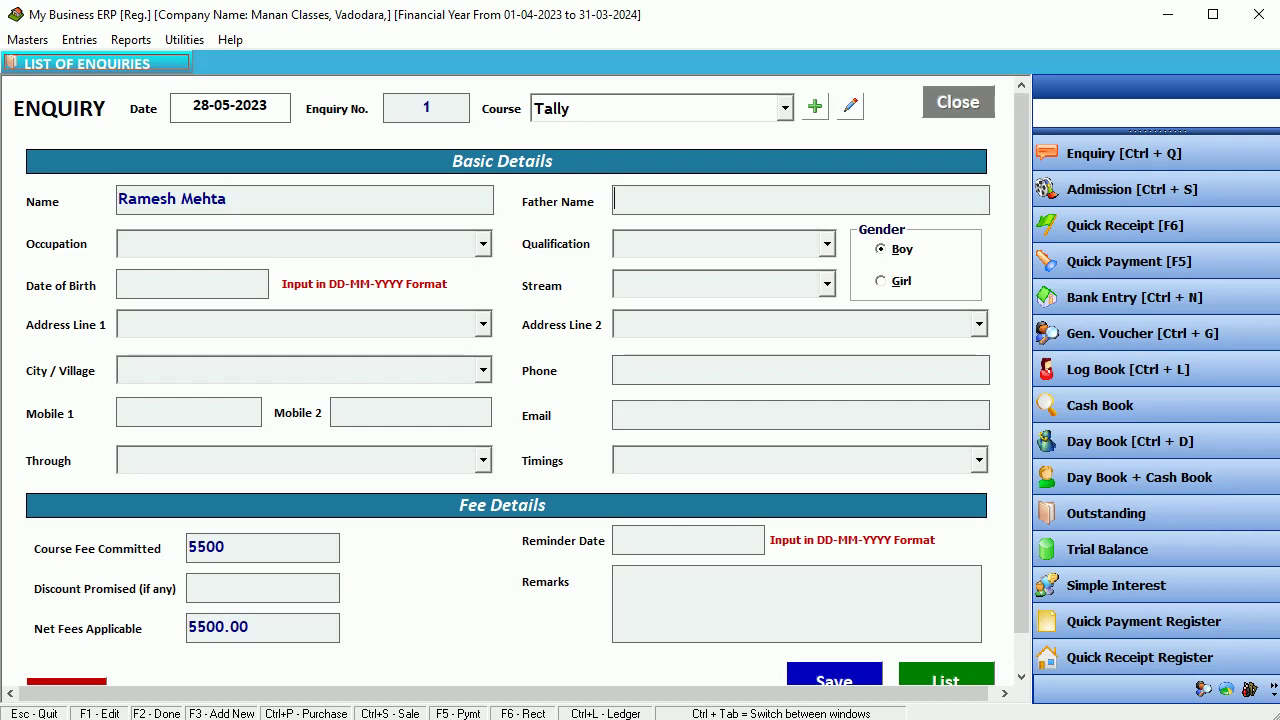
pyautogui.write('Rohit')
pyautogui.press('Return')
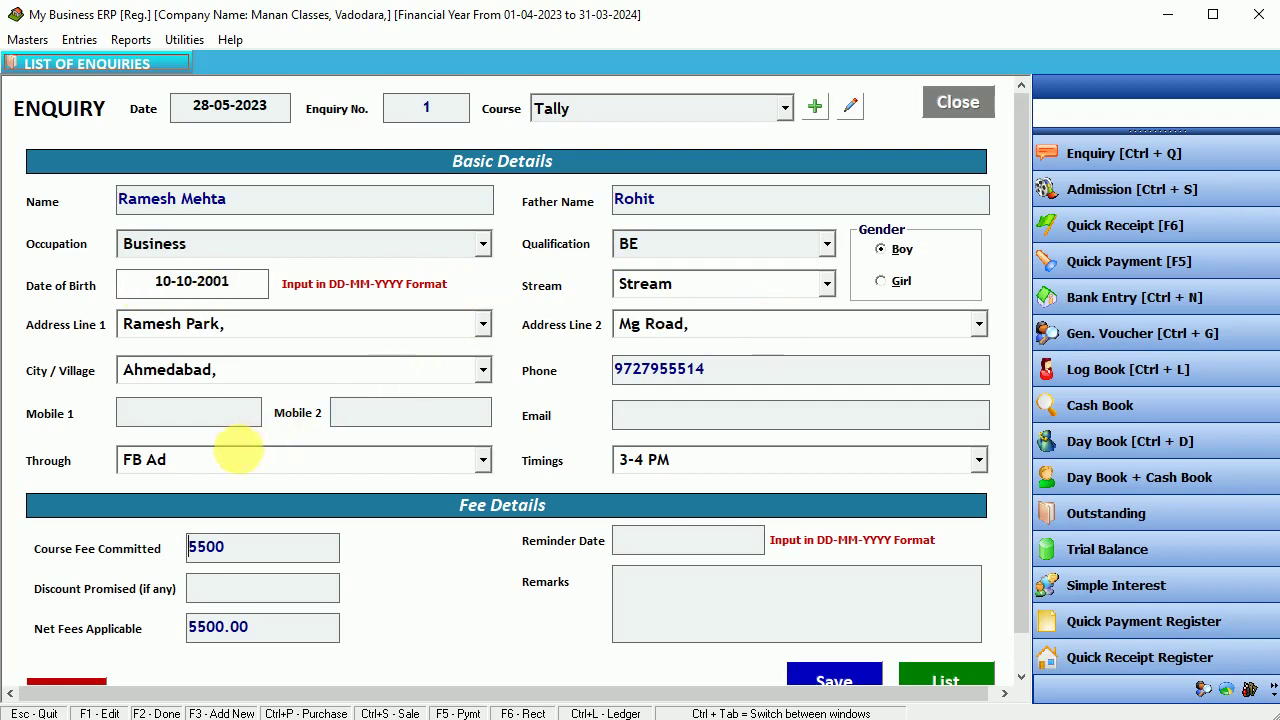
pyautogui.click(712, 466)
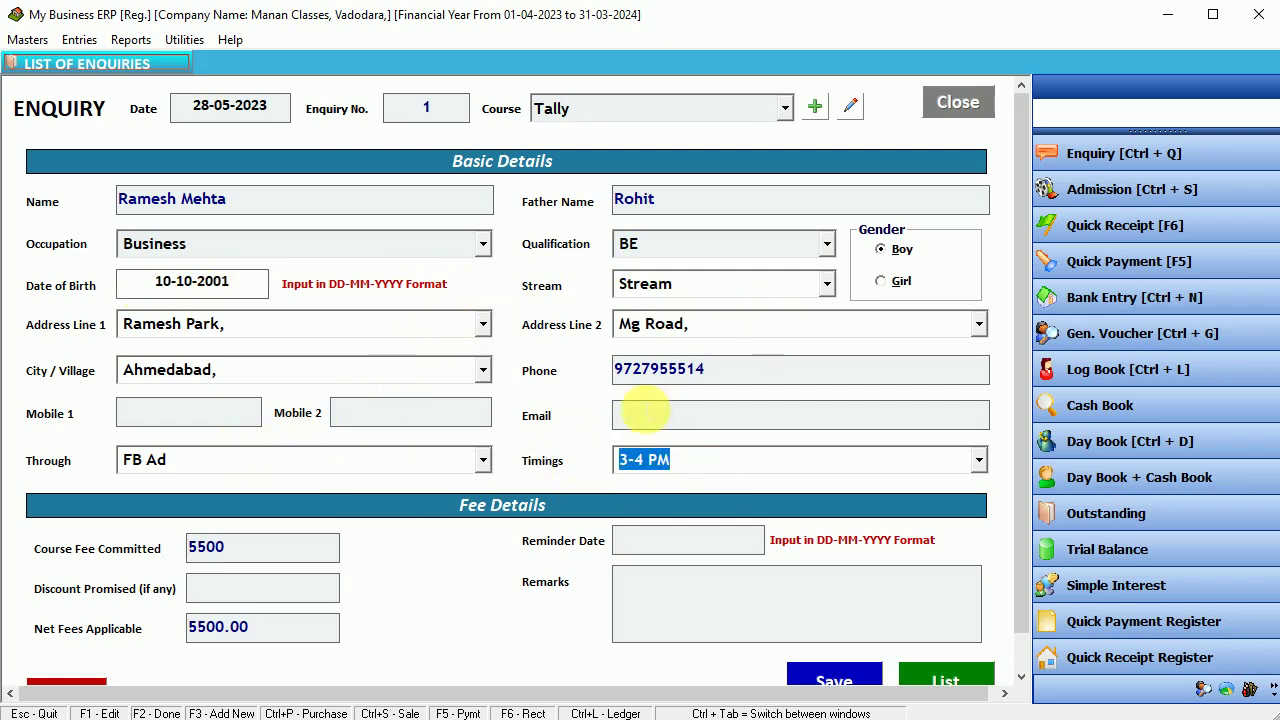
pyautogui.click(732, 461)
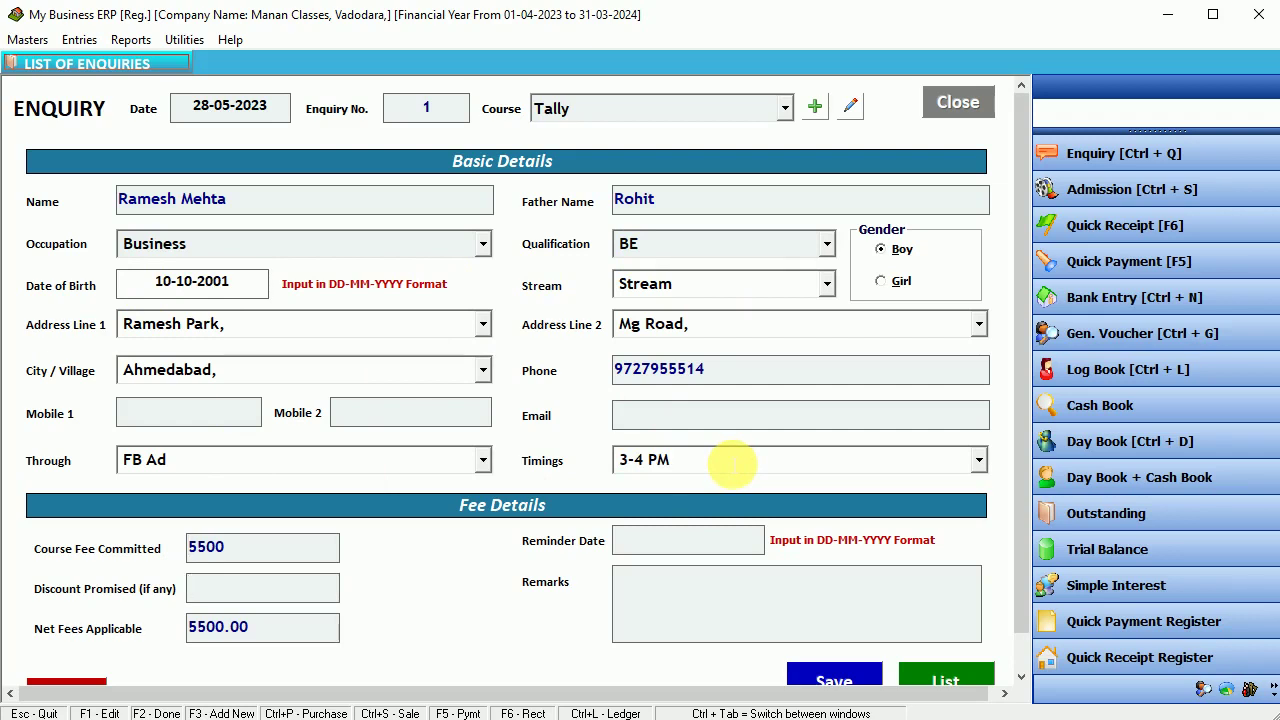
pyautogui.write('500')
pyautogui.press('Return')
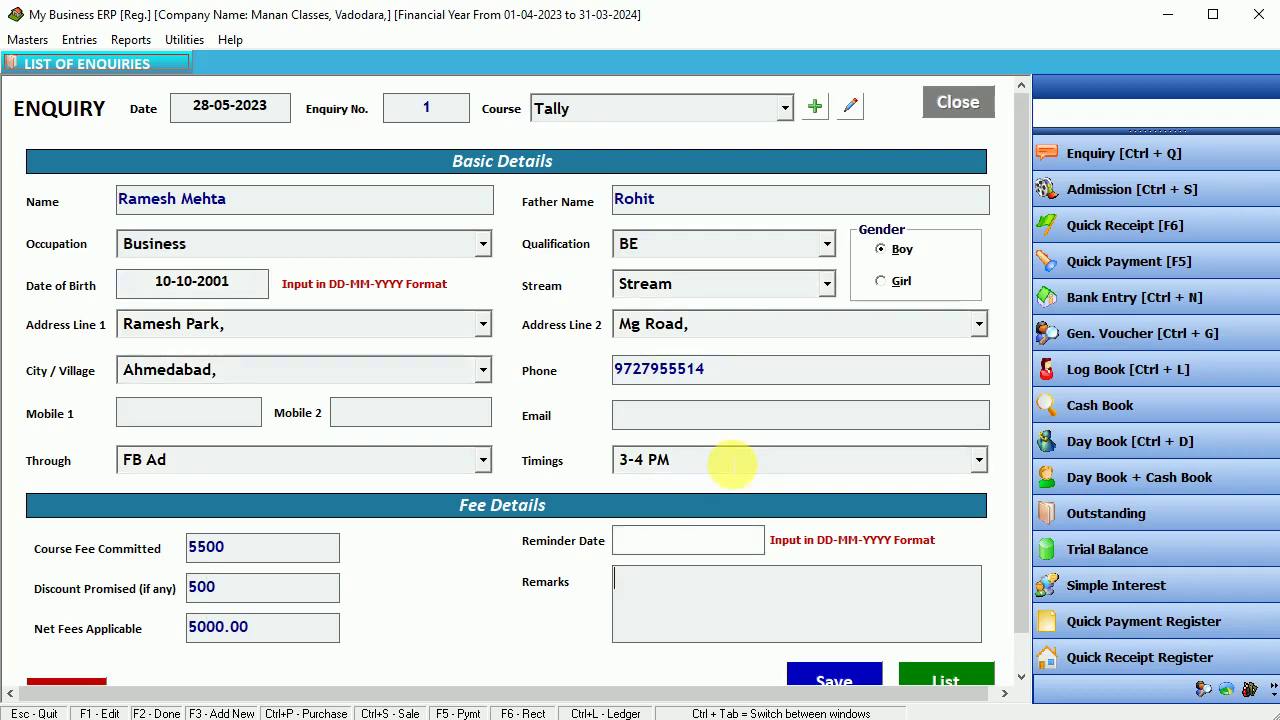
pyautogui.write('remarks')
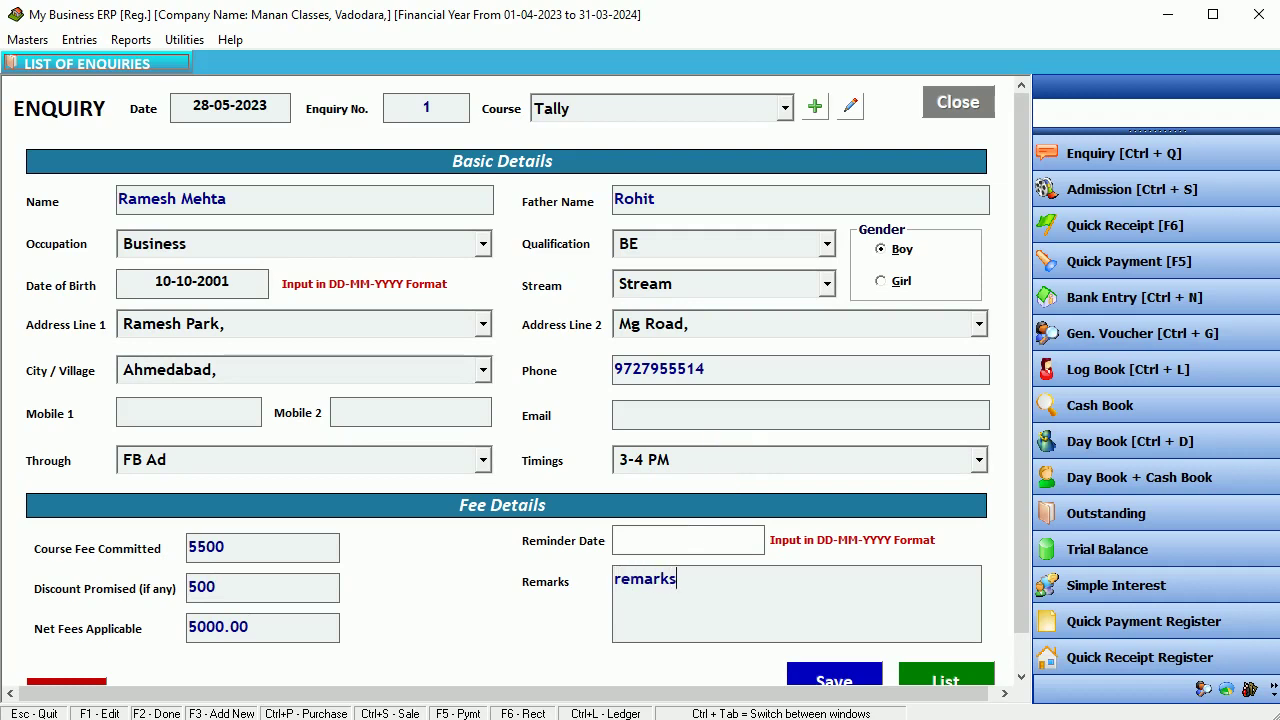
pyautogui.press('Return')
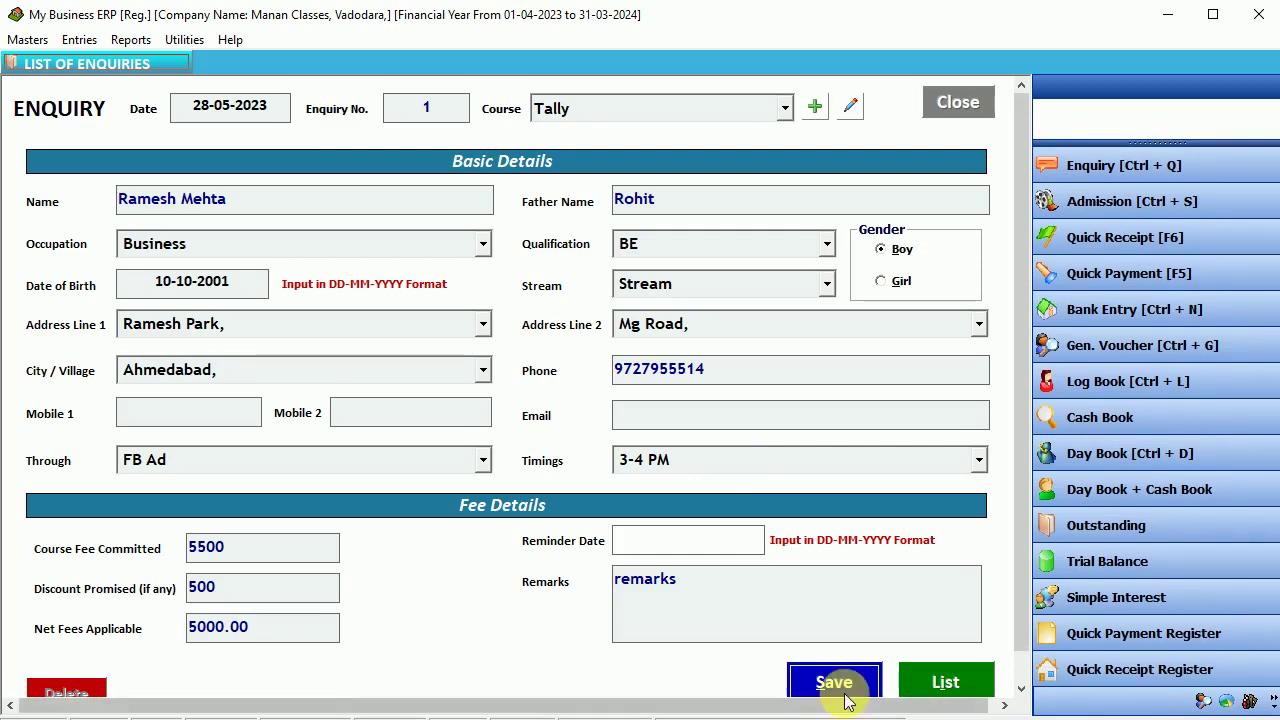
pyautogui.click(845, 686)
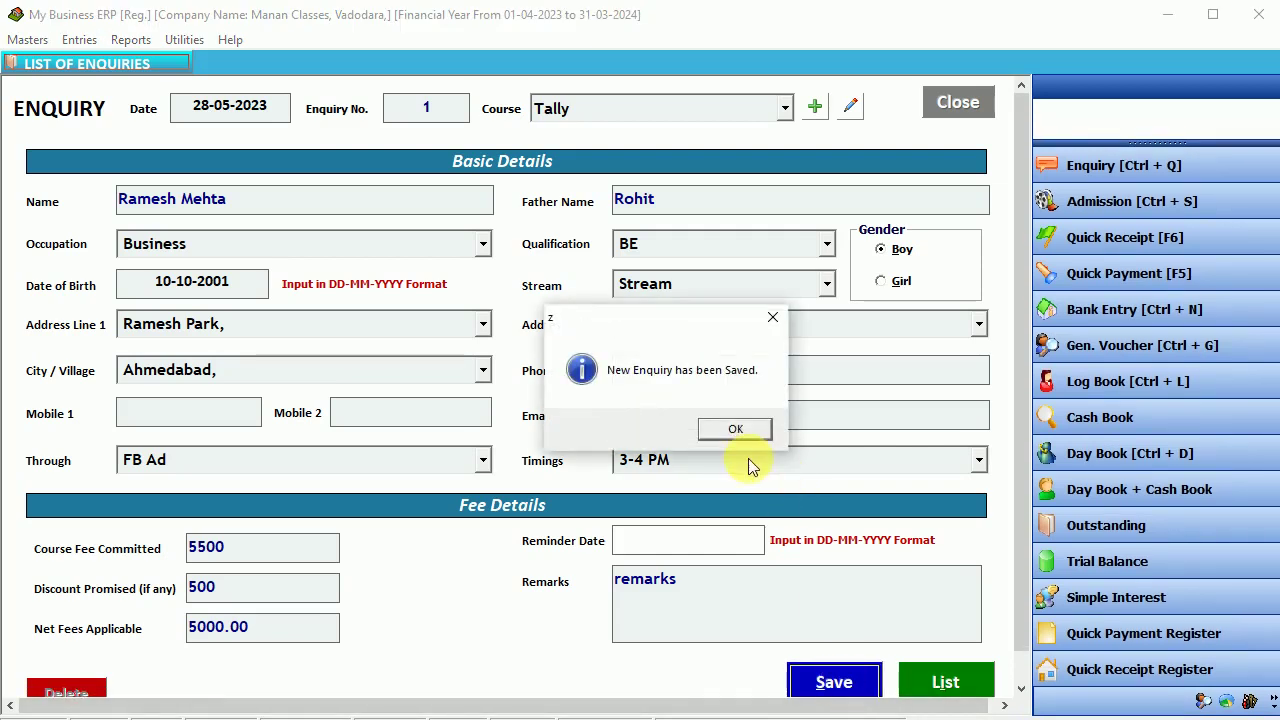
# - Acknowledge the saved enquiry message and close the enquiry form
pyautogui.click(738, 434)
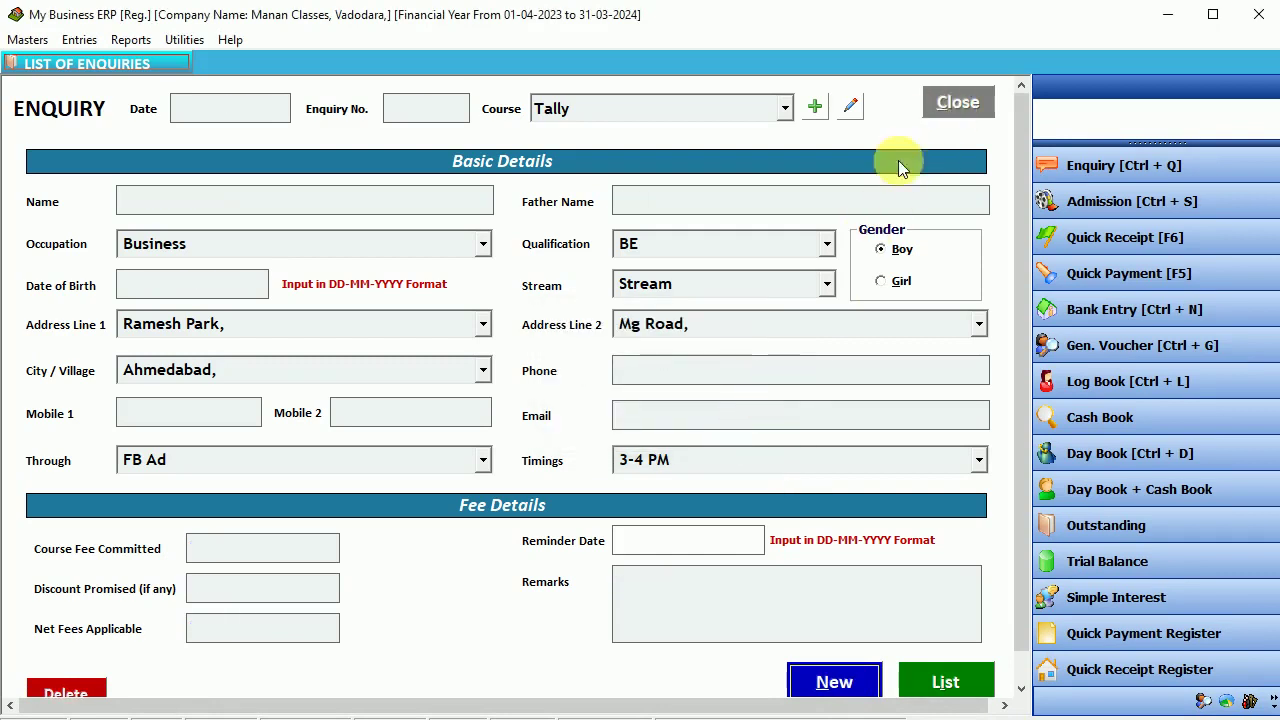
pyautogui.click(834, 681)
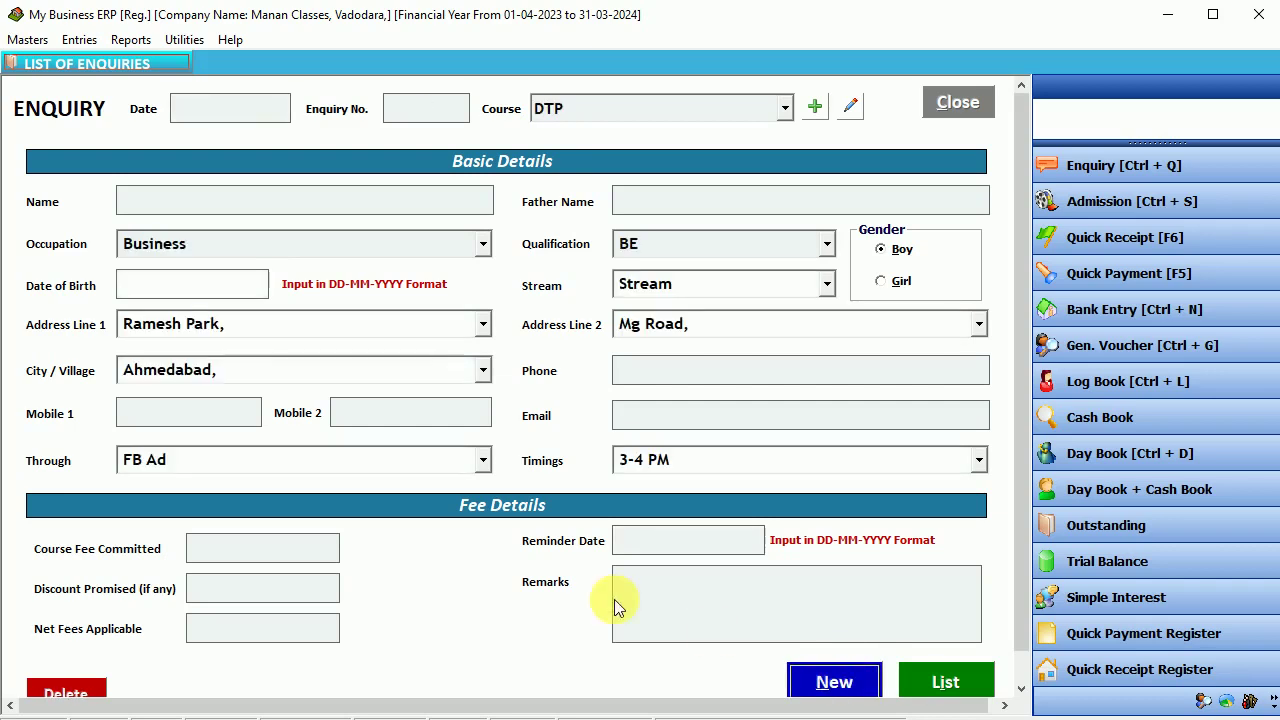
pyautogui.click(948, 103)
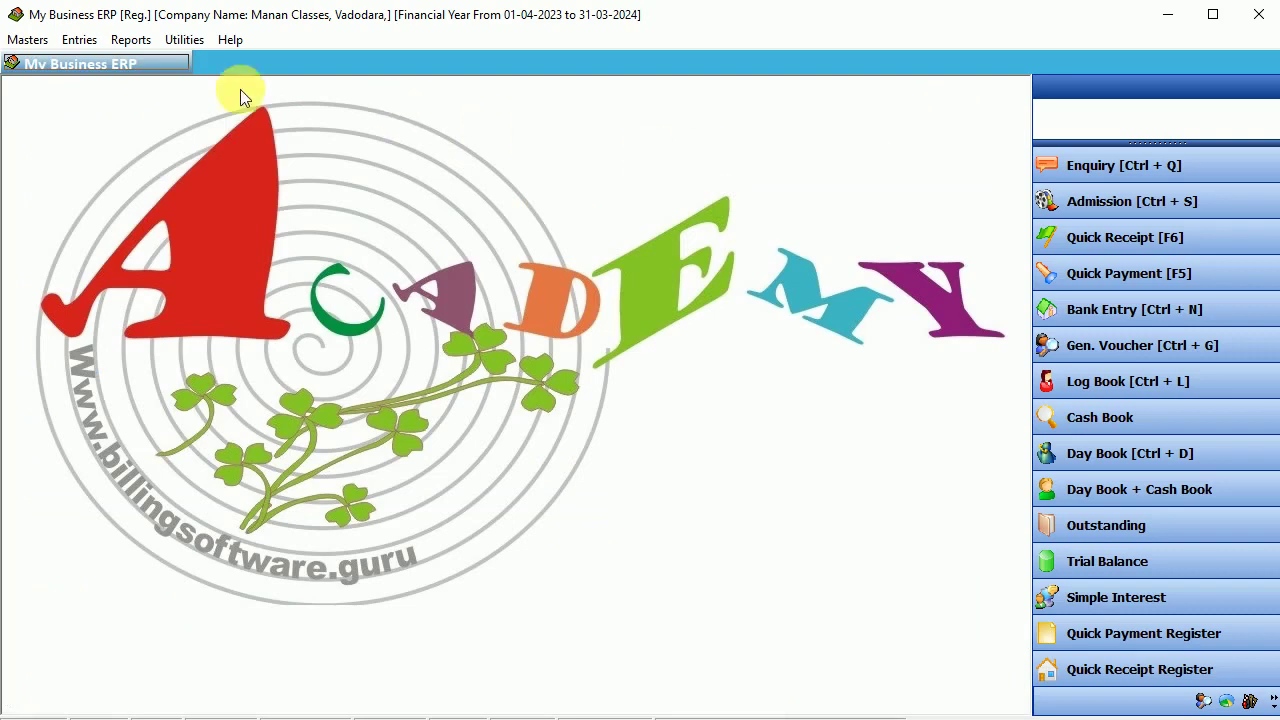
# - Check the List of Enquiries showing the three Tally and DTP enquiries, then close it
pyautogui.click(64, 40)
pyautogui.click(130, 63)
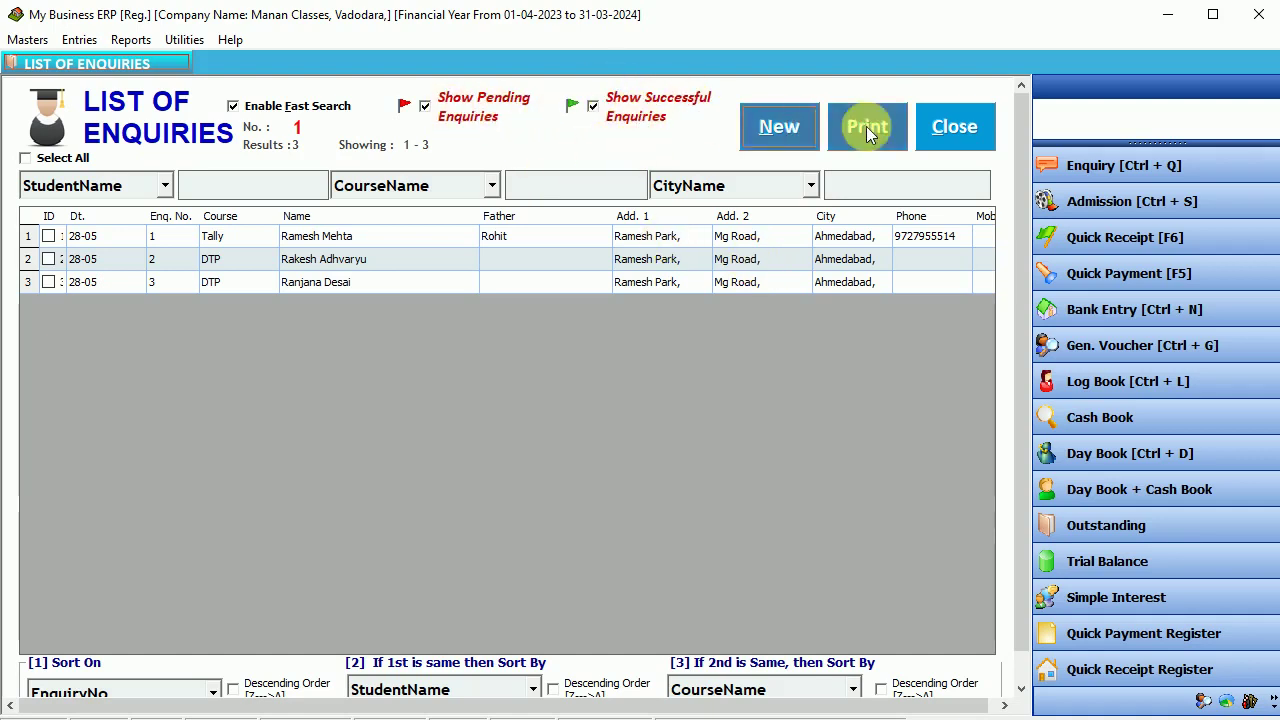
pyautogui.click(955, 124)
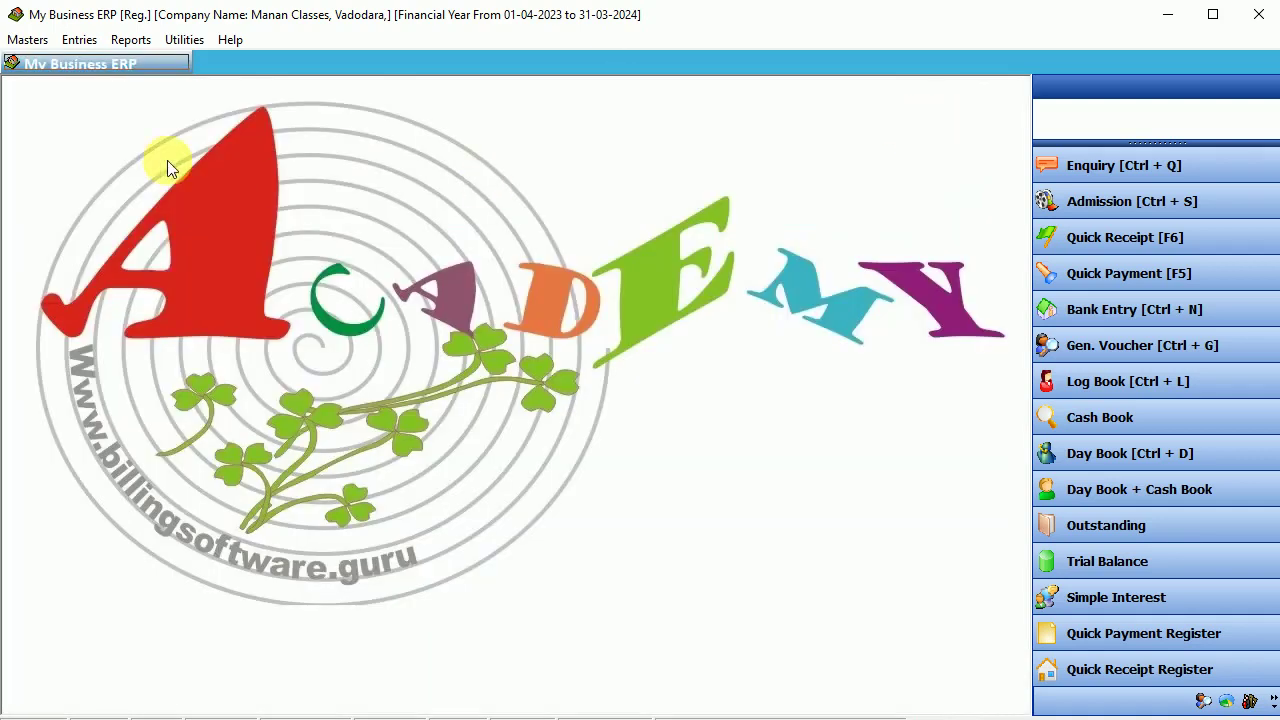
pyautogui.click(79, 40)
# - Save admission no. 1 dated 28-05-2023 from the DTP enquiry, with 4500.00 net fees
pyautogui.click(149, 83)
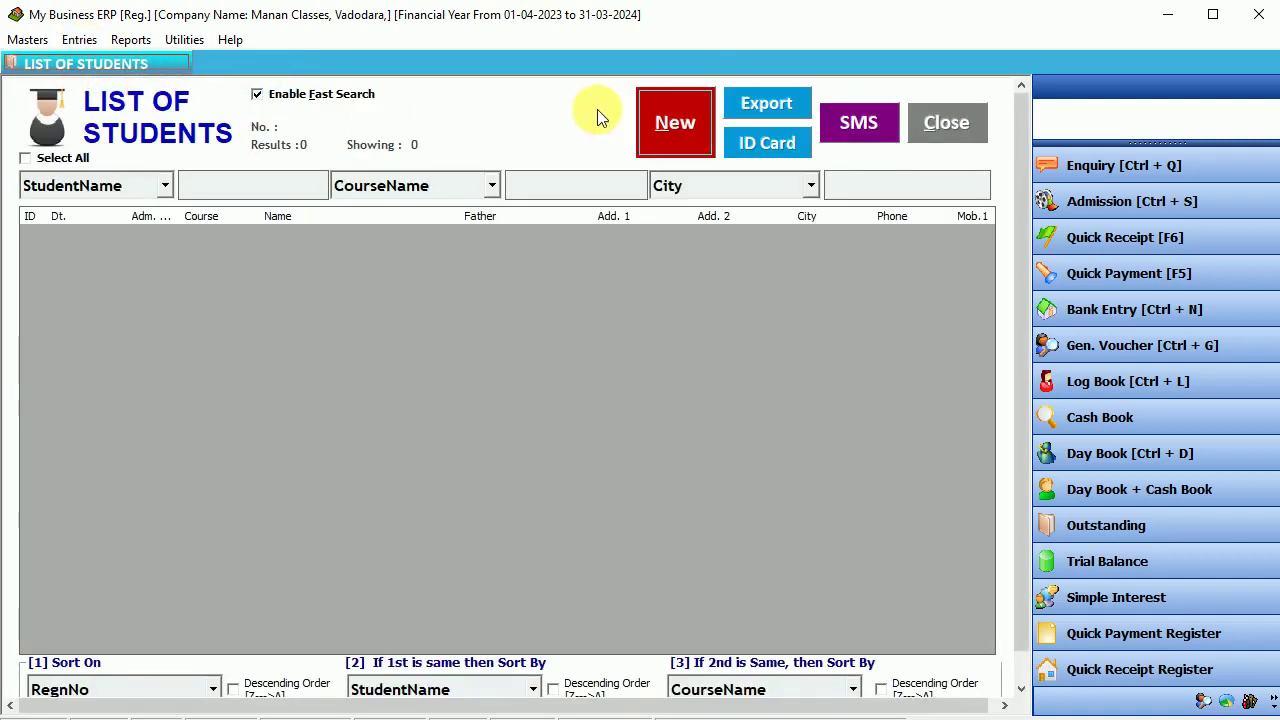
pyautogui.click(679, 110)
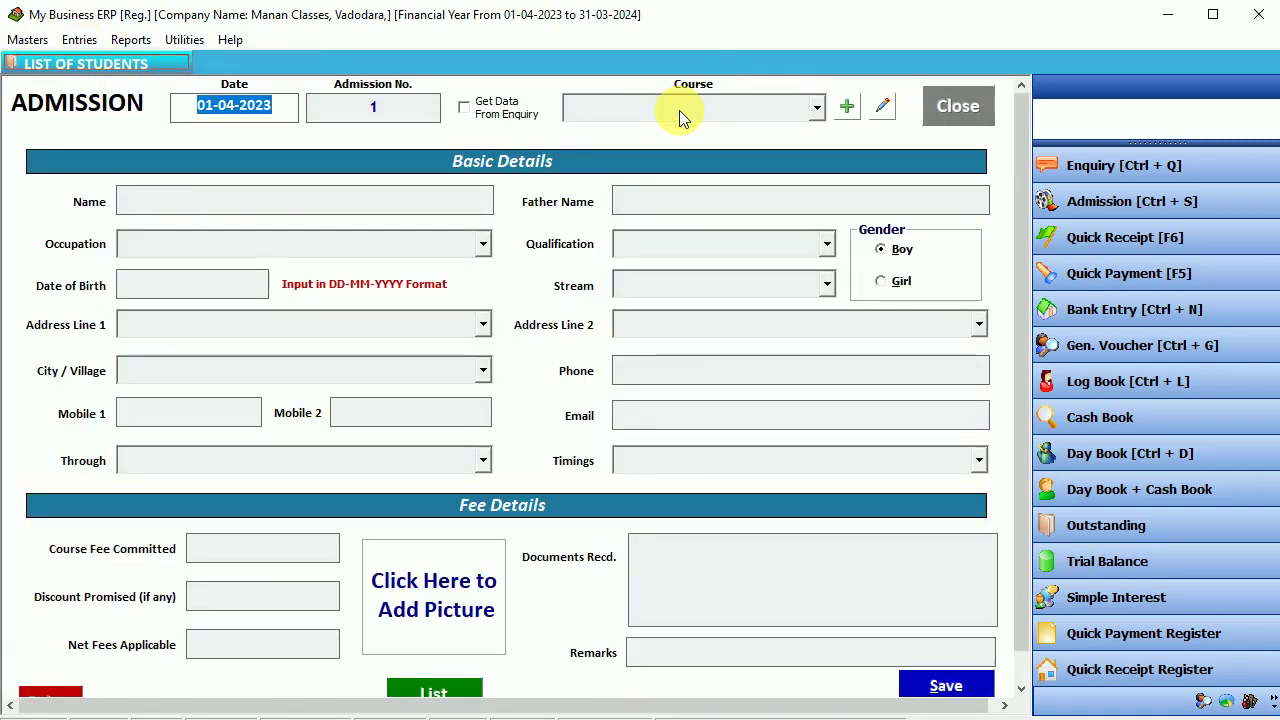
pyautogui.write('28-05-')
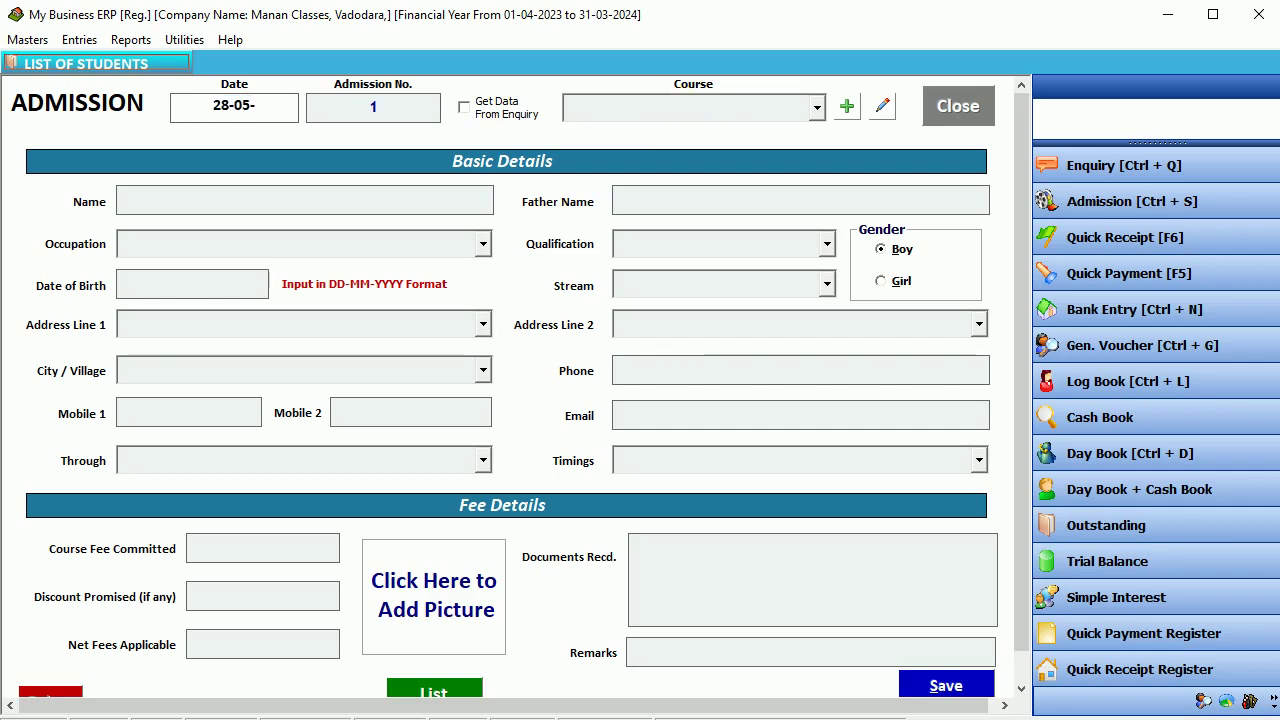
pyautogui.write('2023')
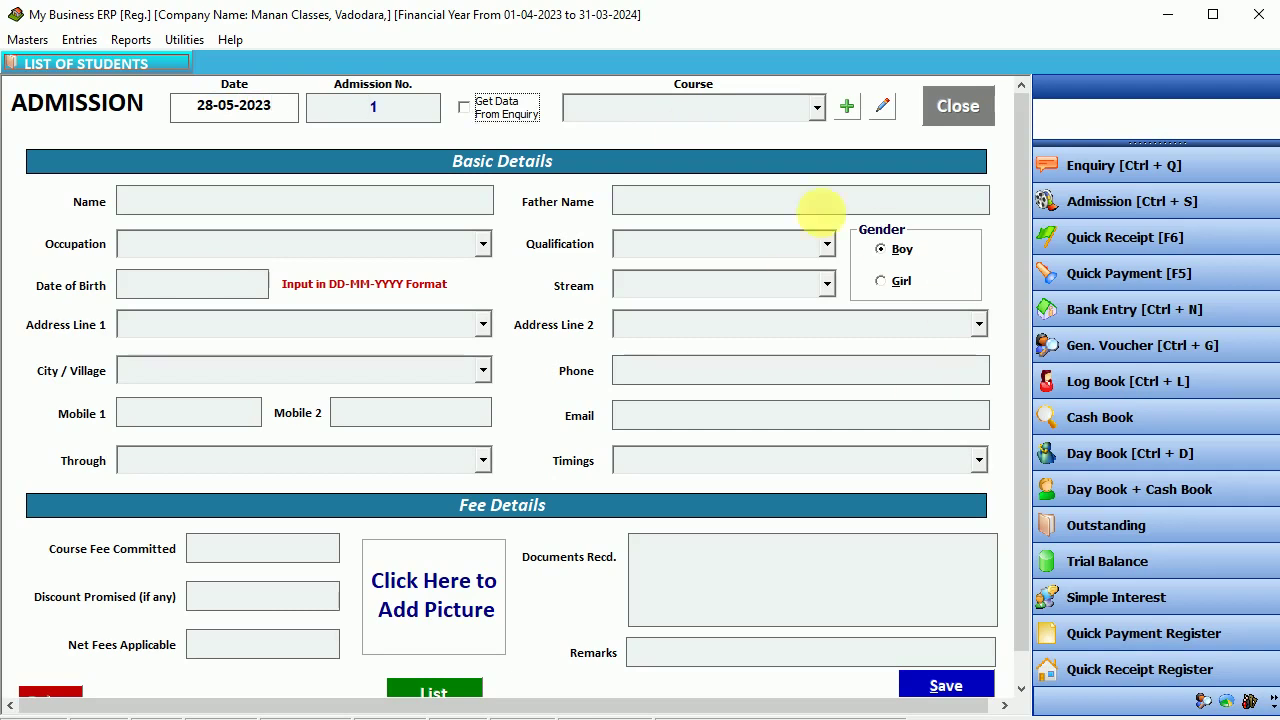
pyautogui.click(507, 113)
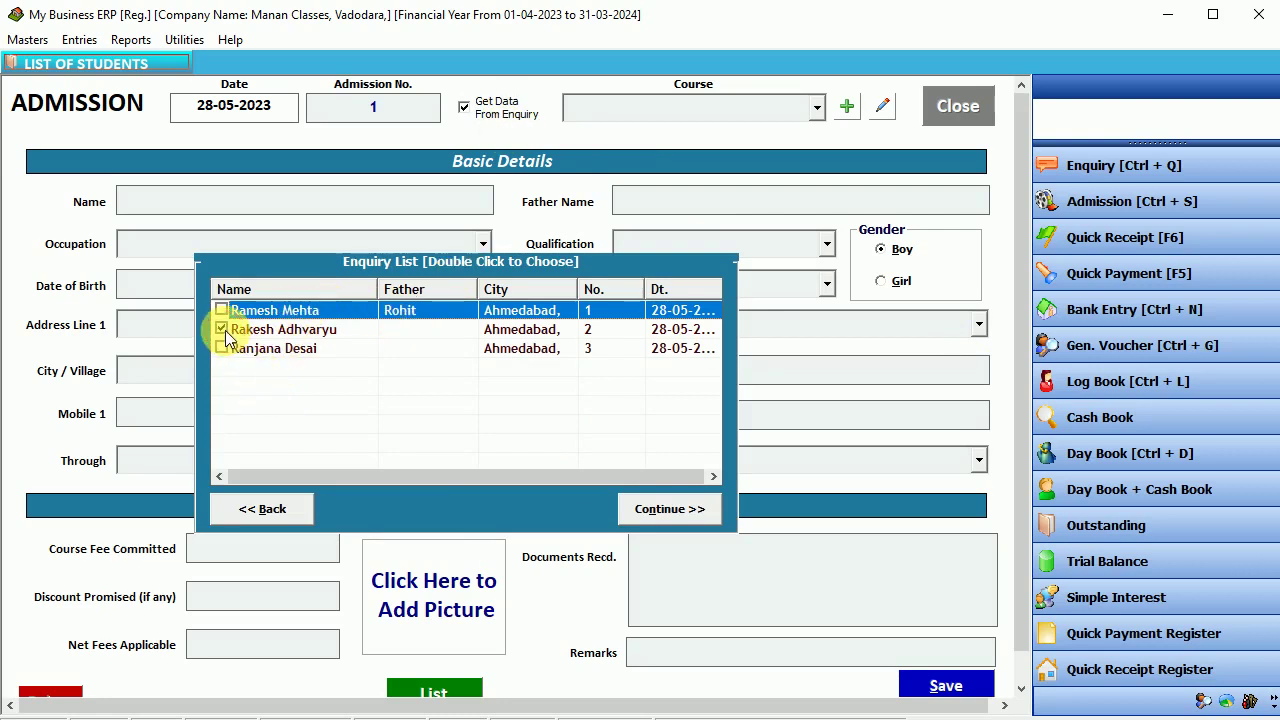
pyautogui.click(662, 508)
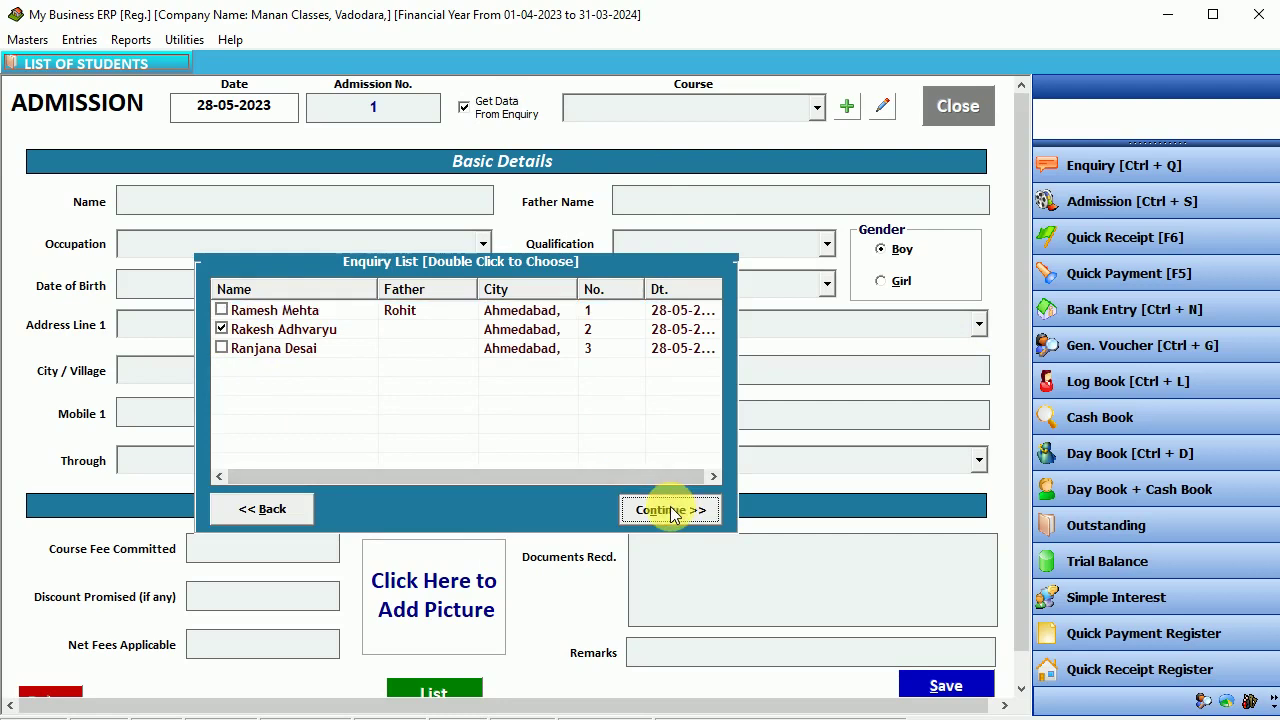
pyautogui.click(615, 135)
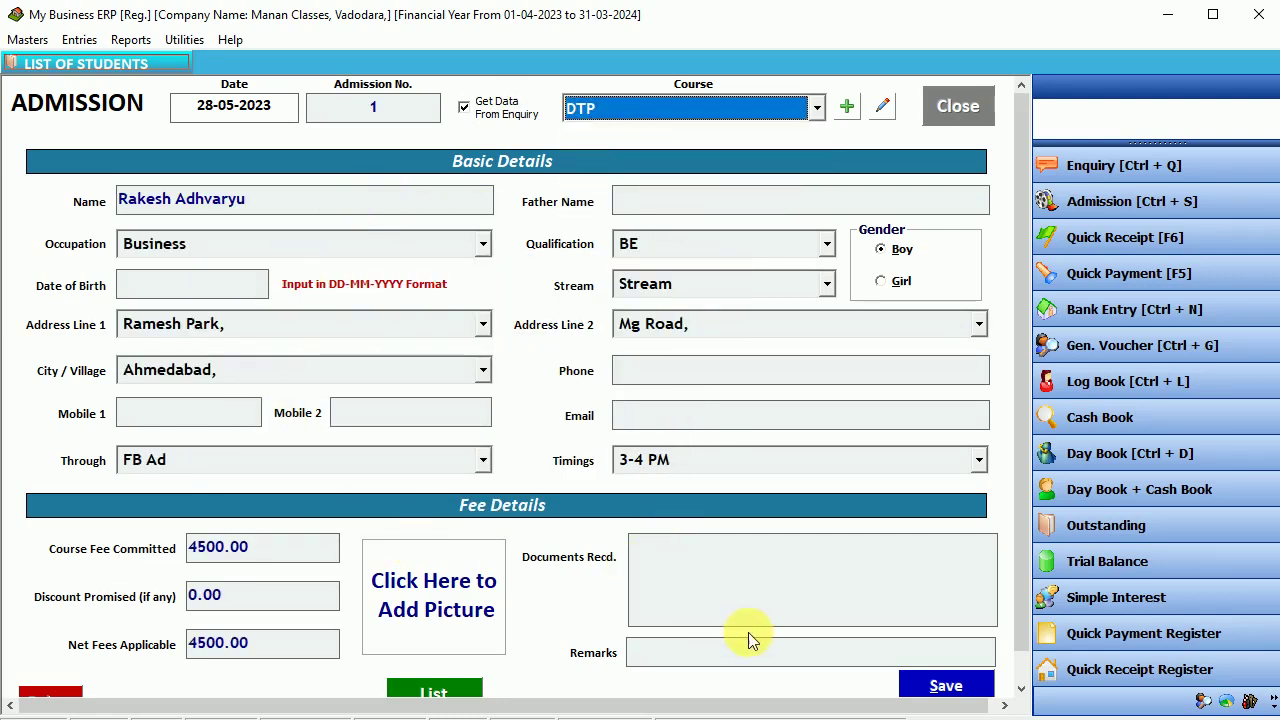
pyautogui.click(958, 690)
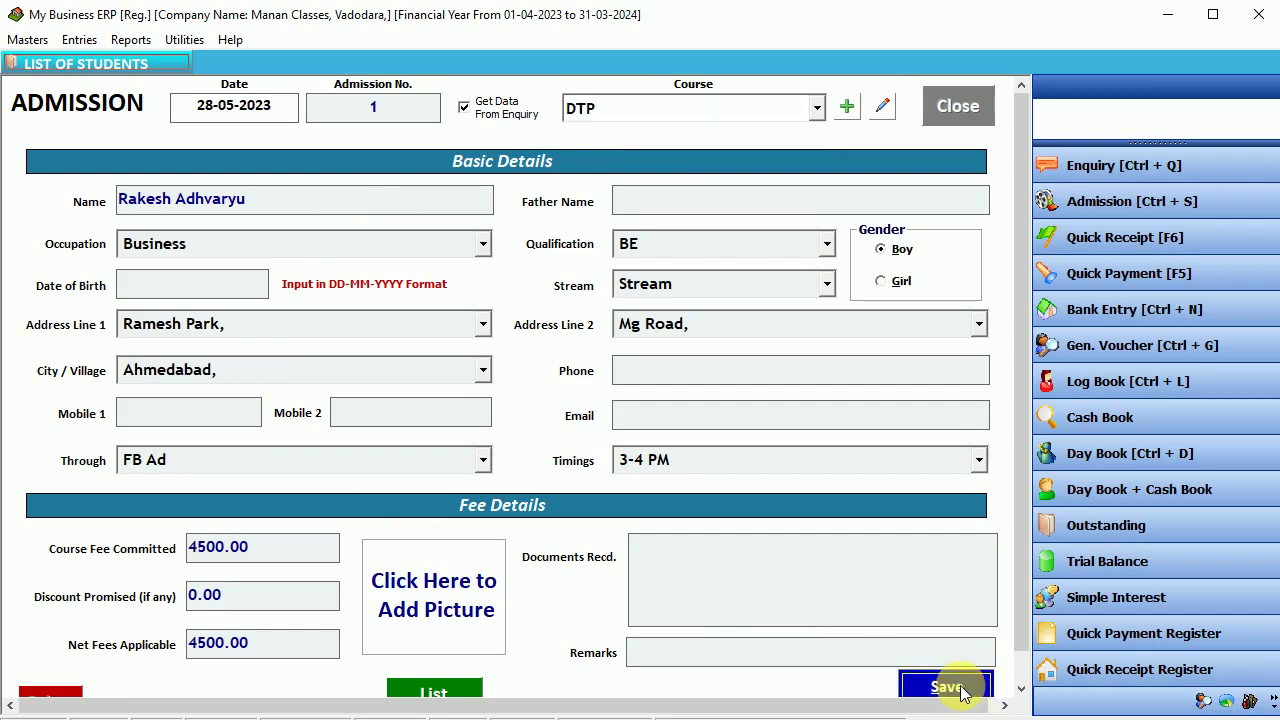
pyautogui.click(738, 429)
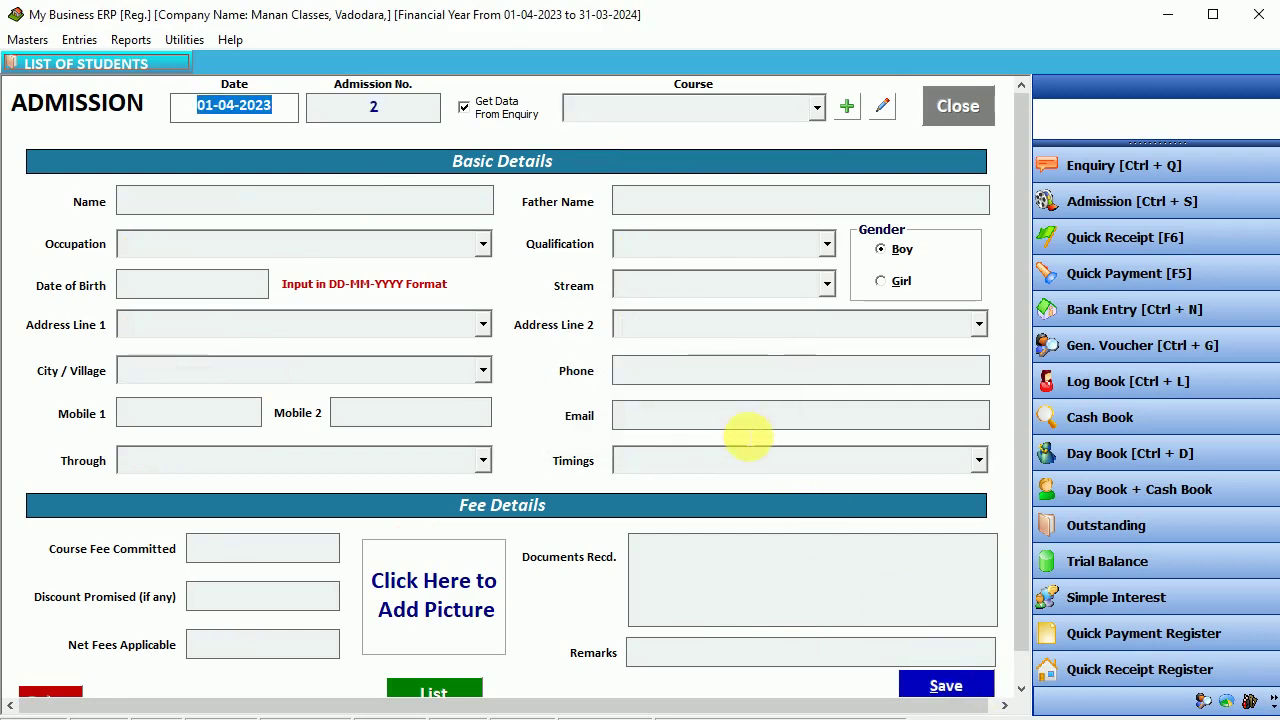
# - Fill admission no. 2 from the first listed enquiry and set its course to Tally
pyautogui.write('28-0')
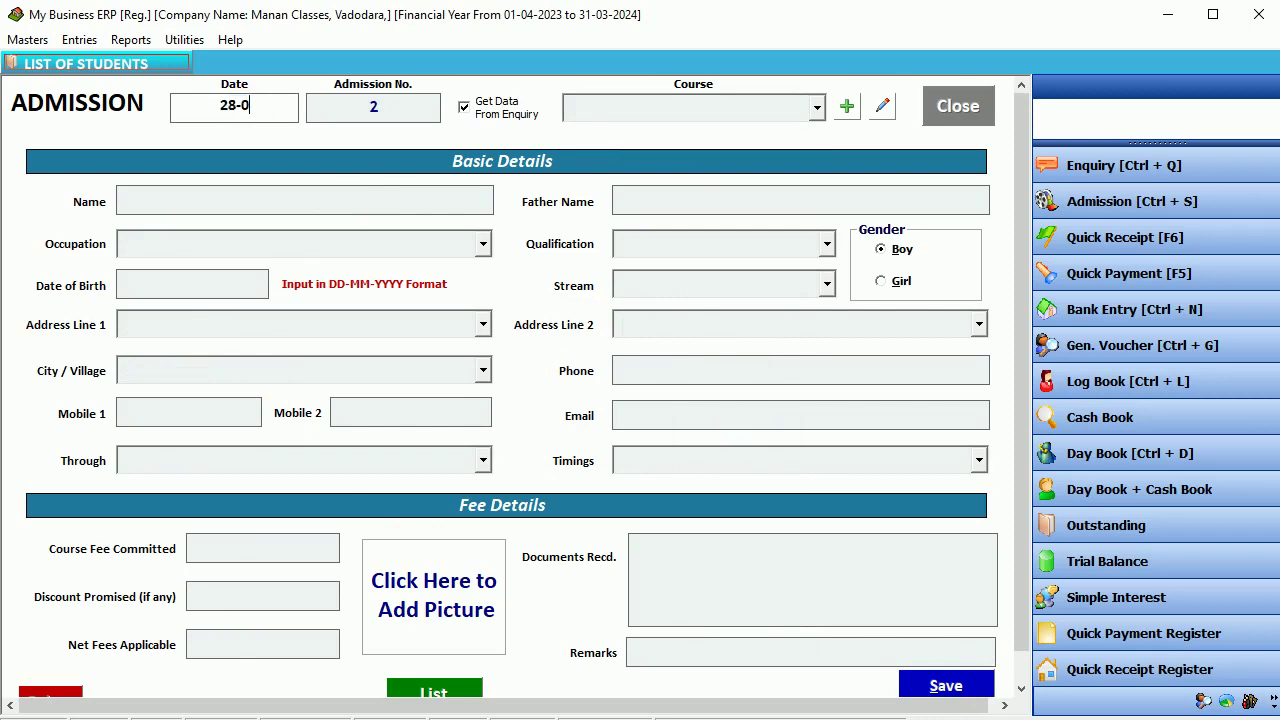
pyautogui.write('5-2023')
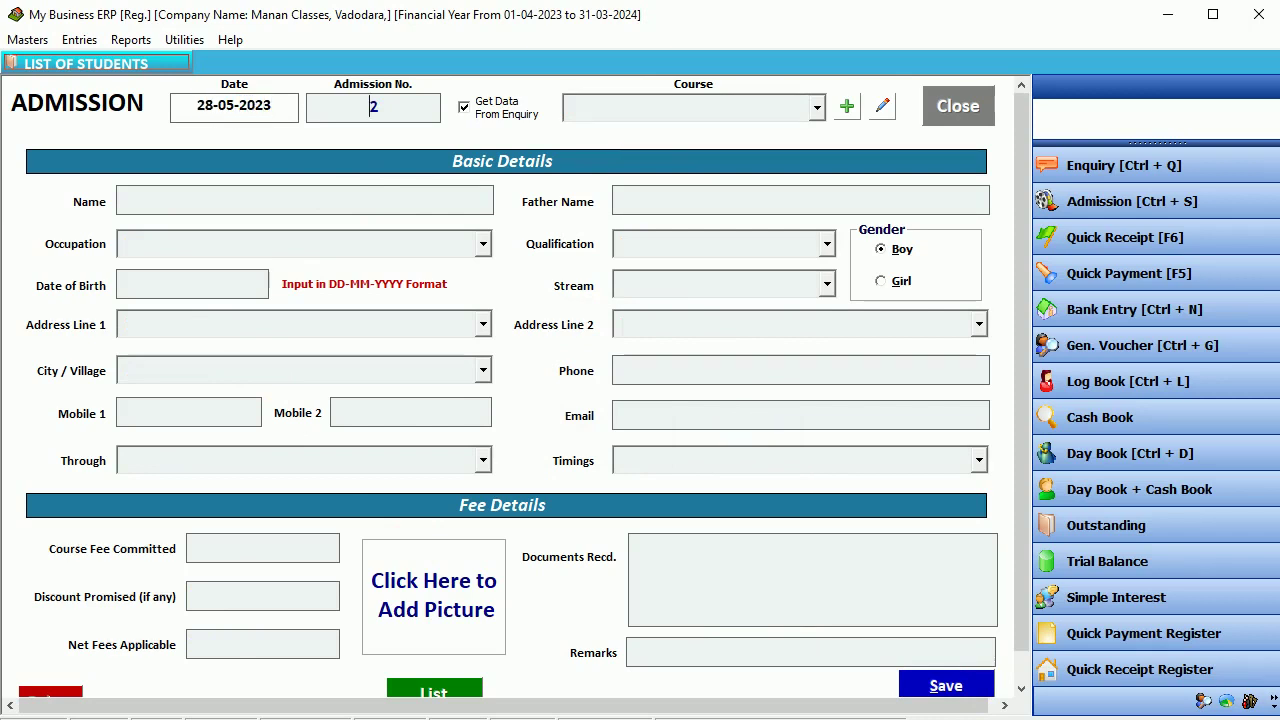
pyautogui.press('Return')
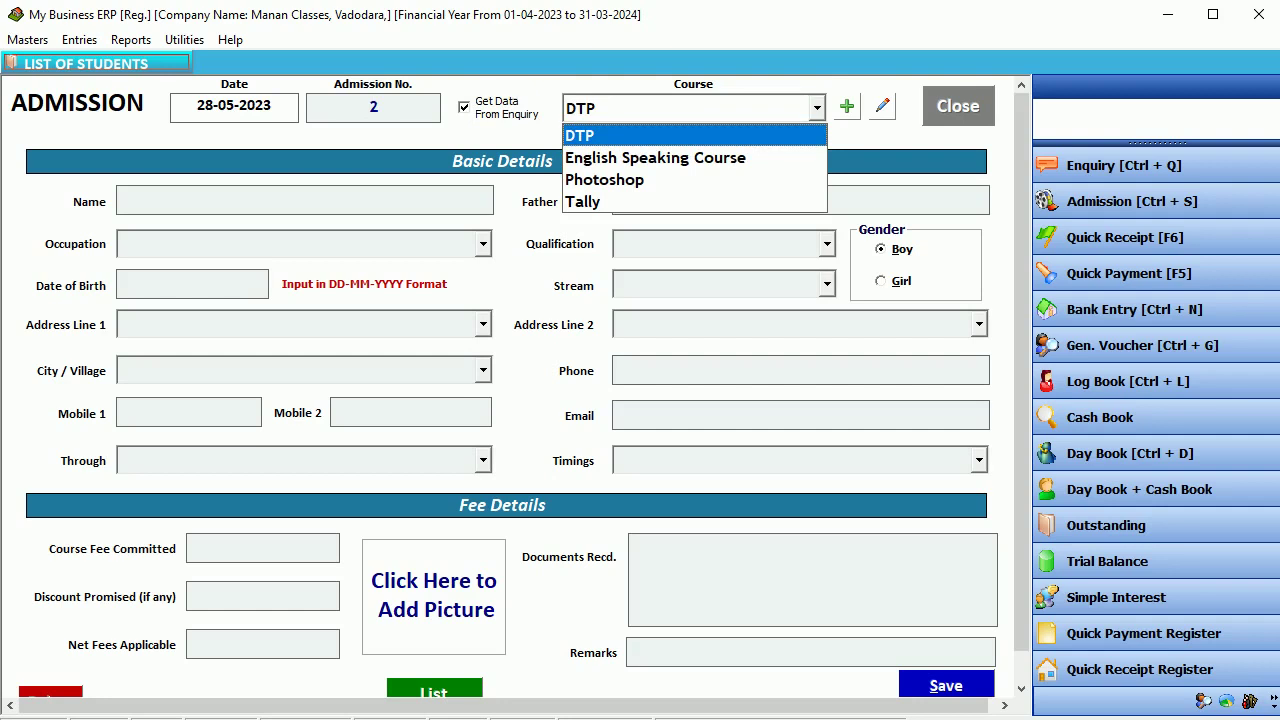
pyautogui.click(600, 140)
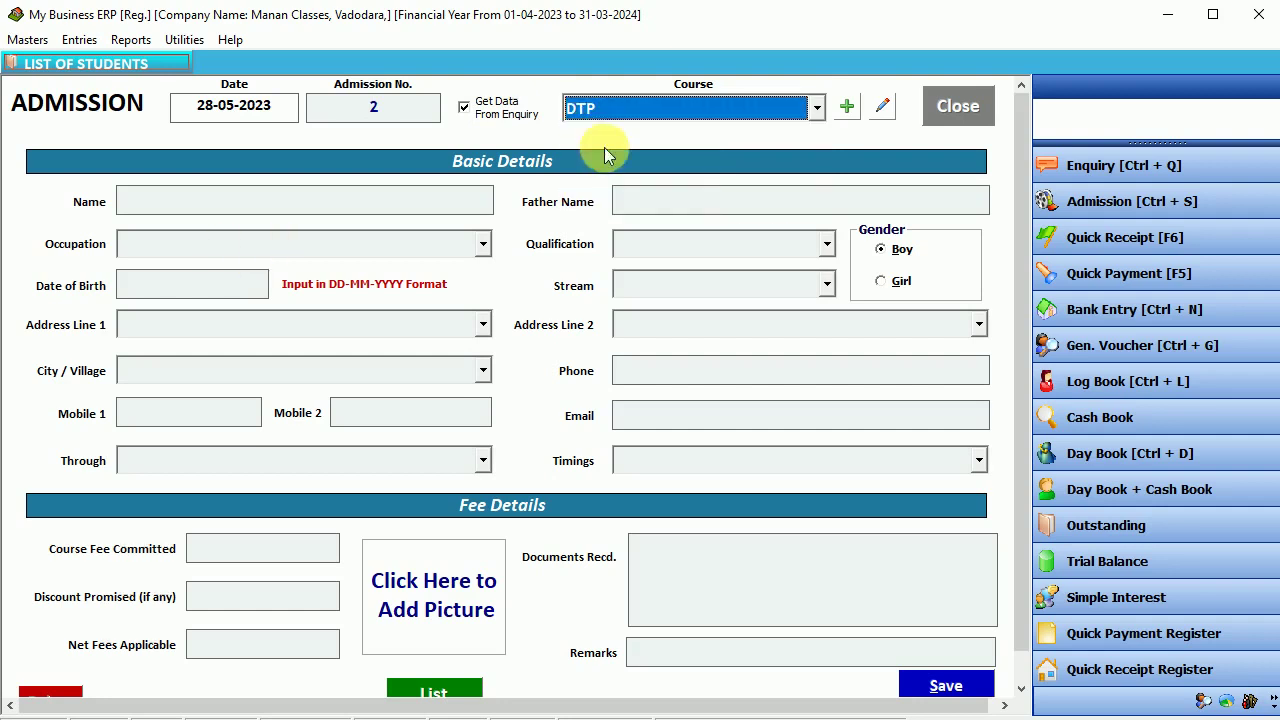
pyautogui.click(482, 110)
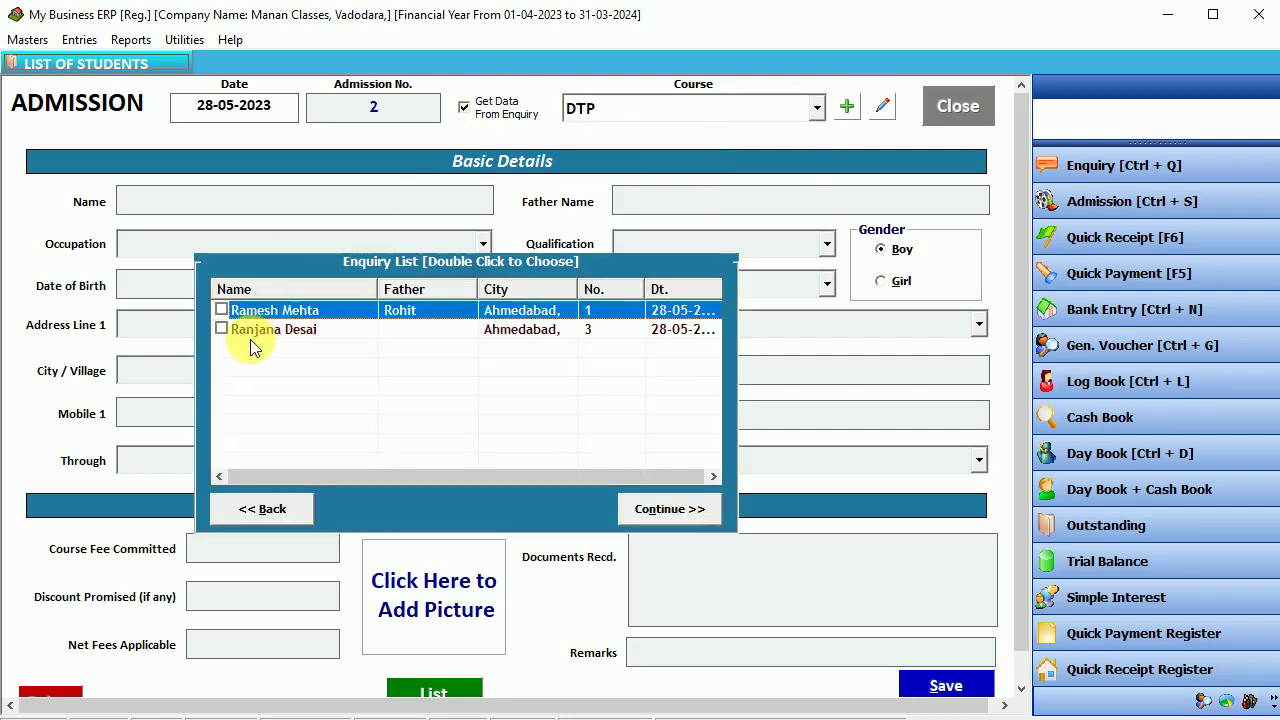
pyautogui.click(226, 314)
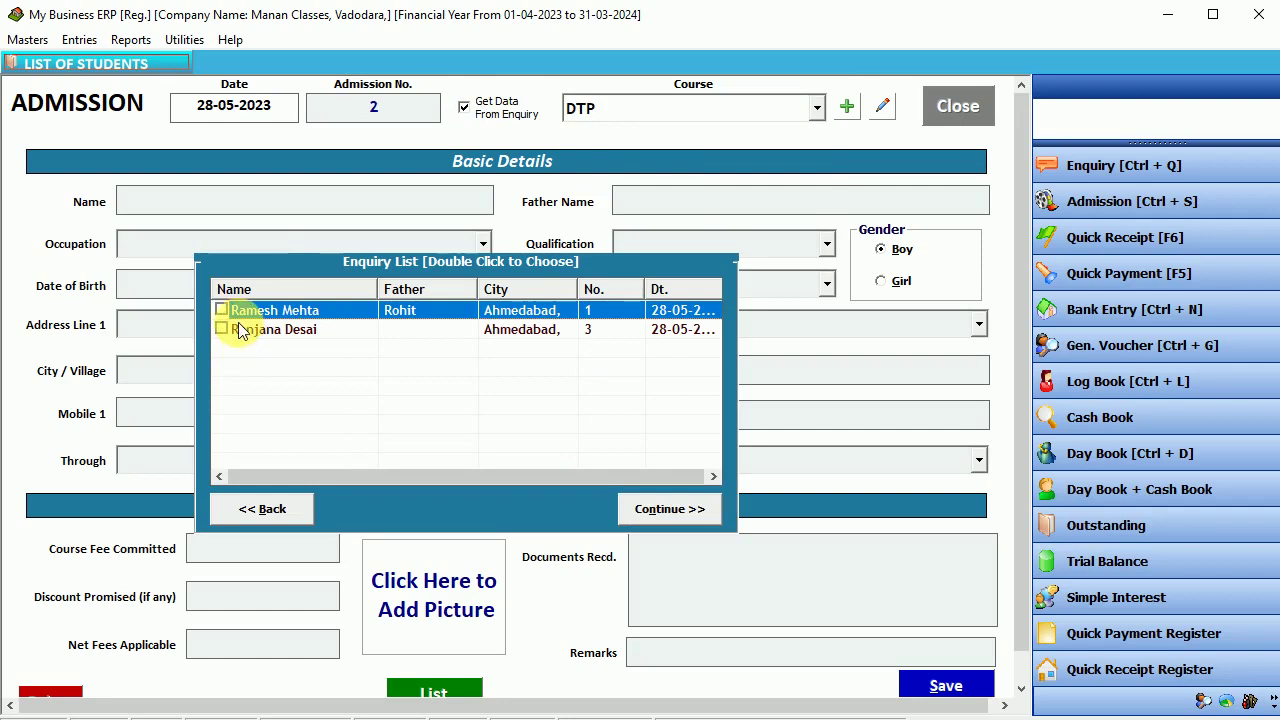
pyautogui.click(663, 508)
pyautogui.click(686, 202)
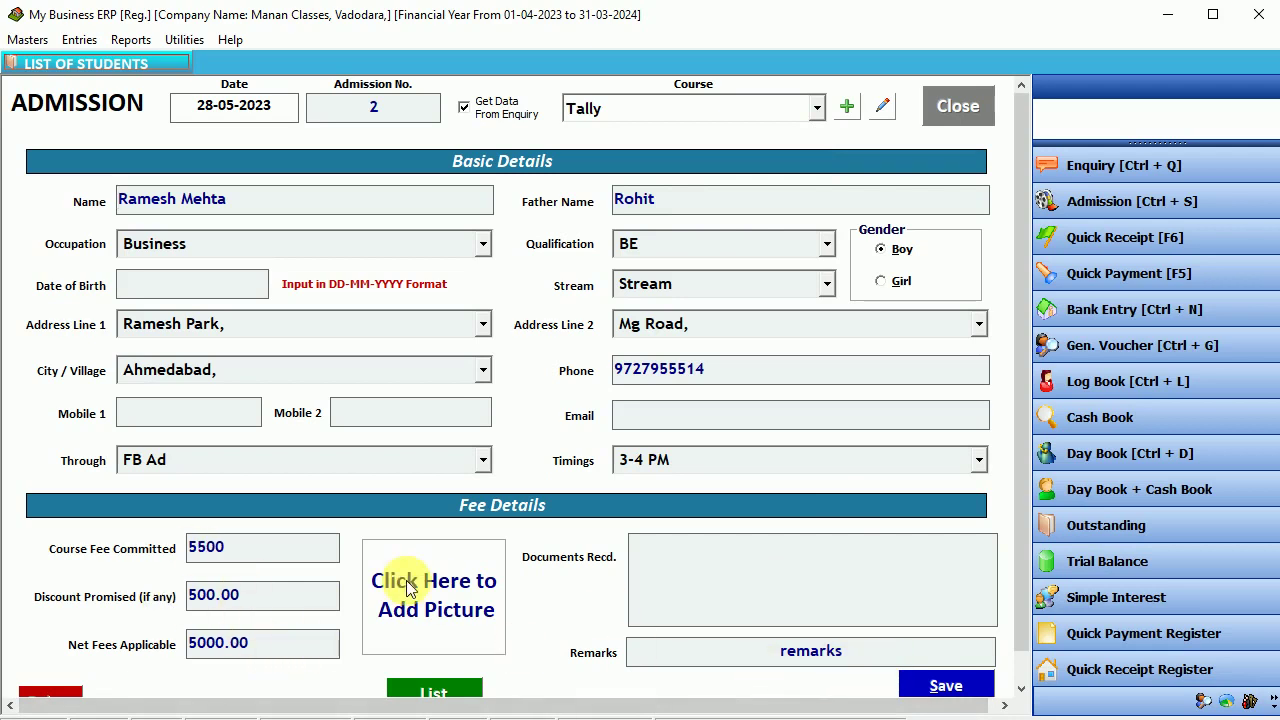
# - Add image file 12 as the student's photo, save the admission, and close the form
pyautogui.click(462, 588)
pyautogui.moveTo(1008, 342); pyautogui.dragTo(734, 180)
pyautogui.click(590, 492)
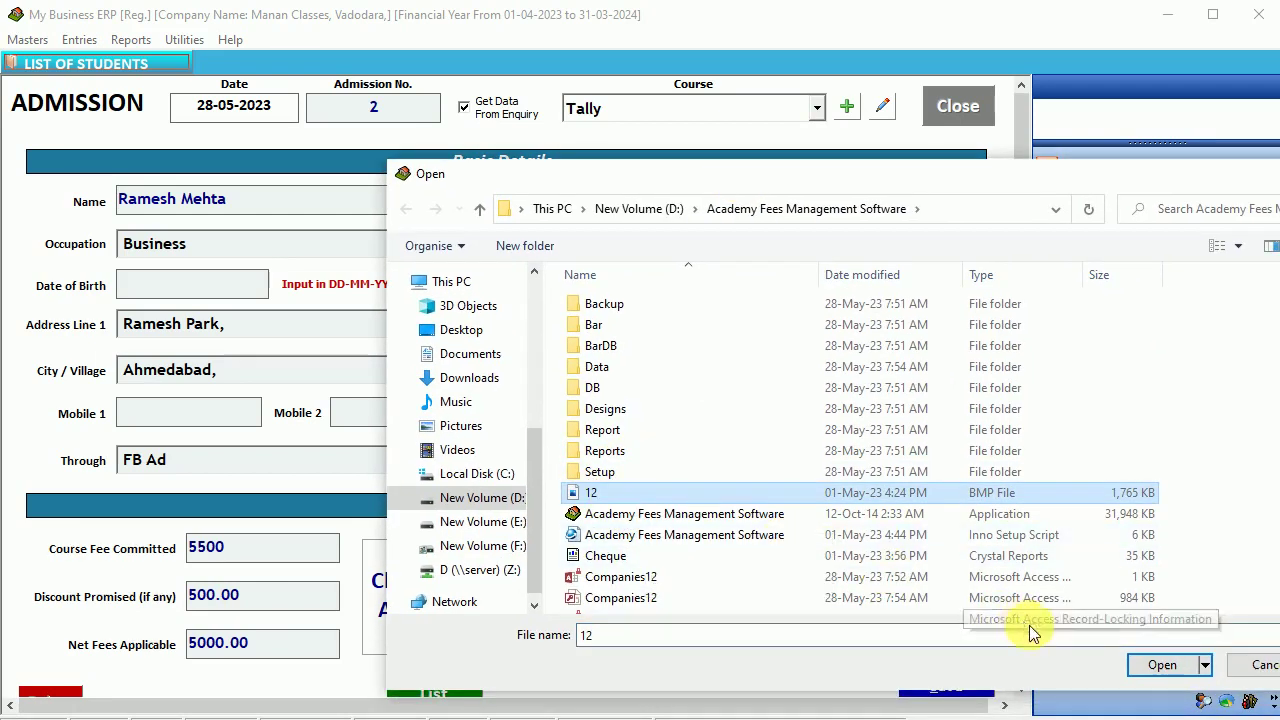
pyautogui.click(1160, 664)
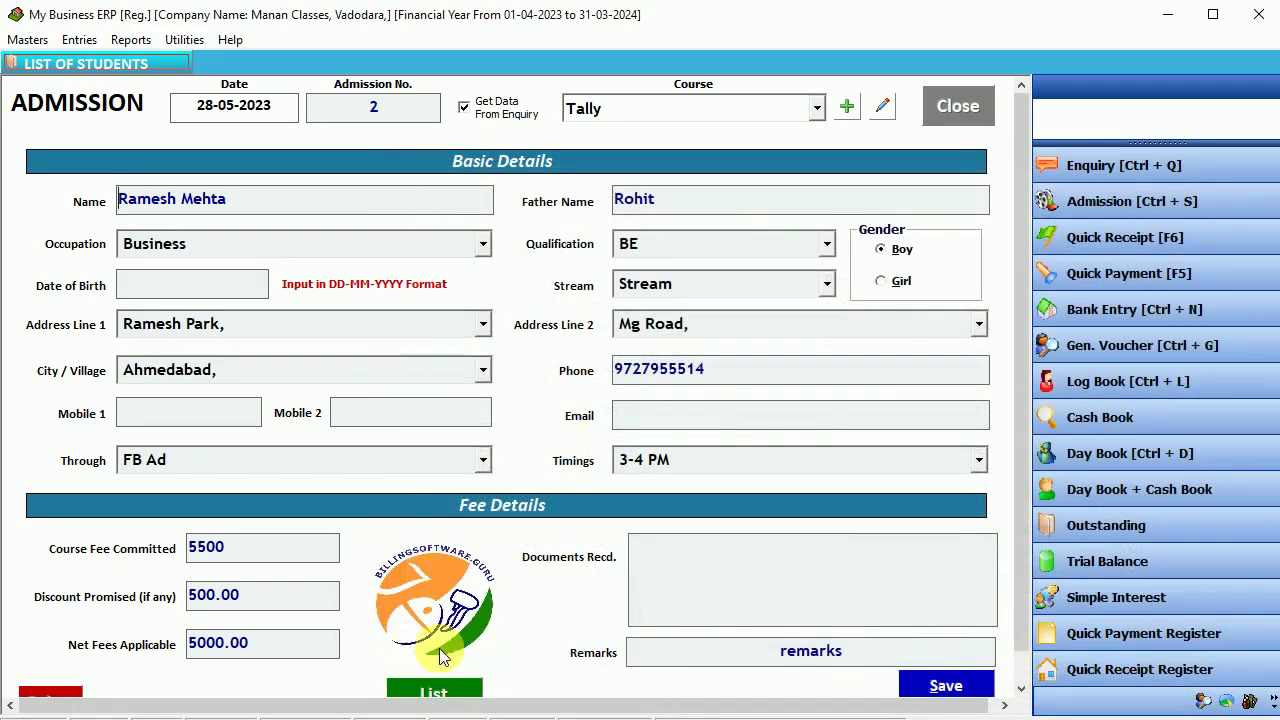
pyautogui.click(946, 686)
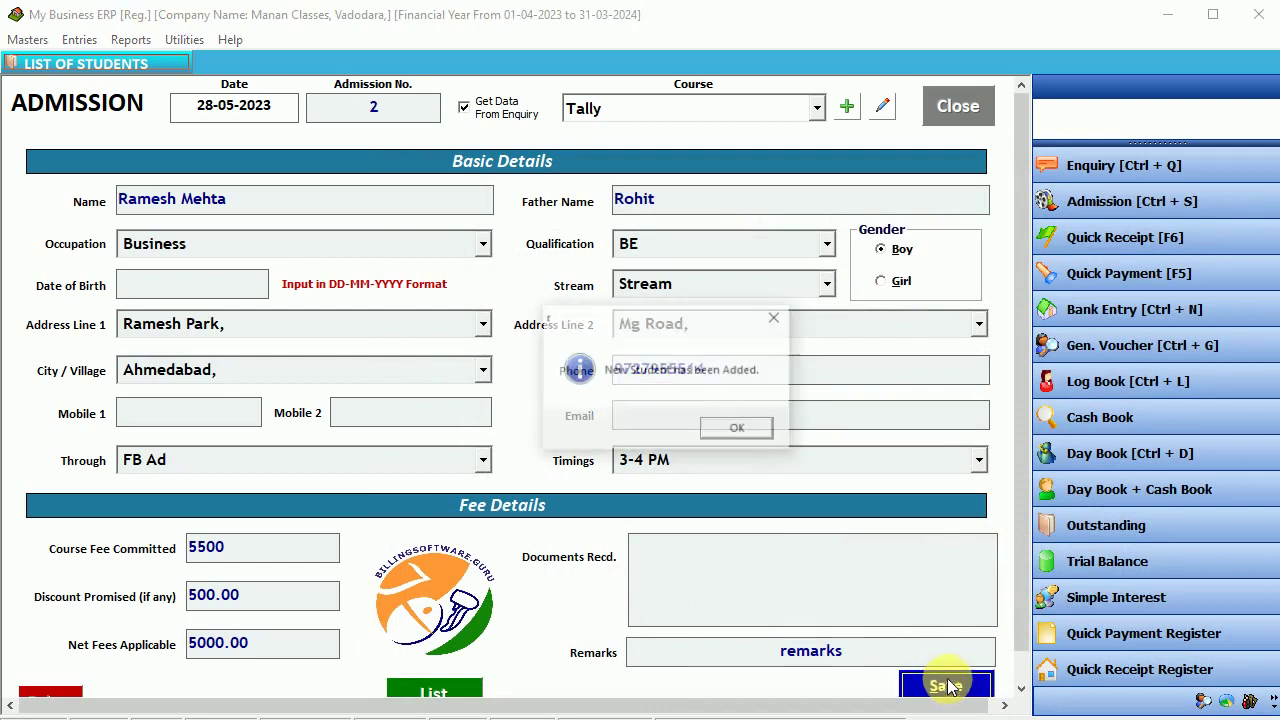
pyautogui.click(746, 432)
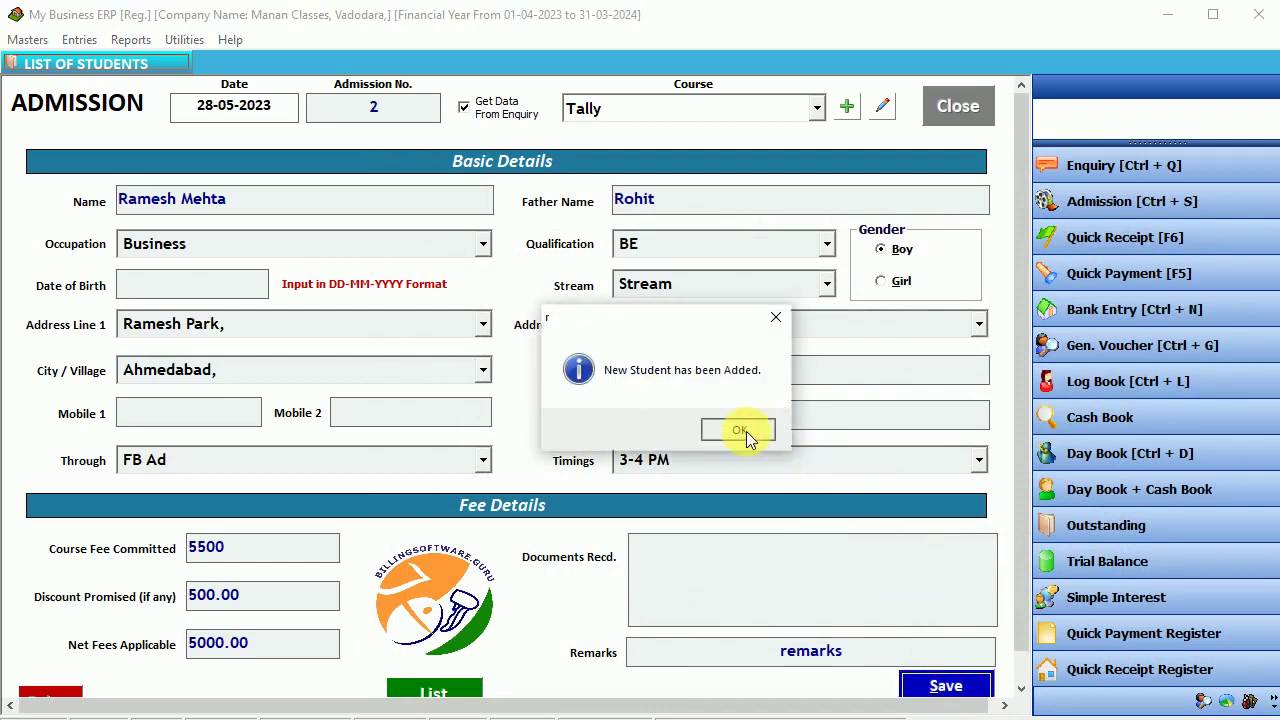
pyautogui.click(958, 108)
# - Generate an ID card preview for the ticked Tally student in the student list
pyautogui.click(75, 40)
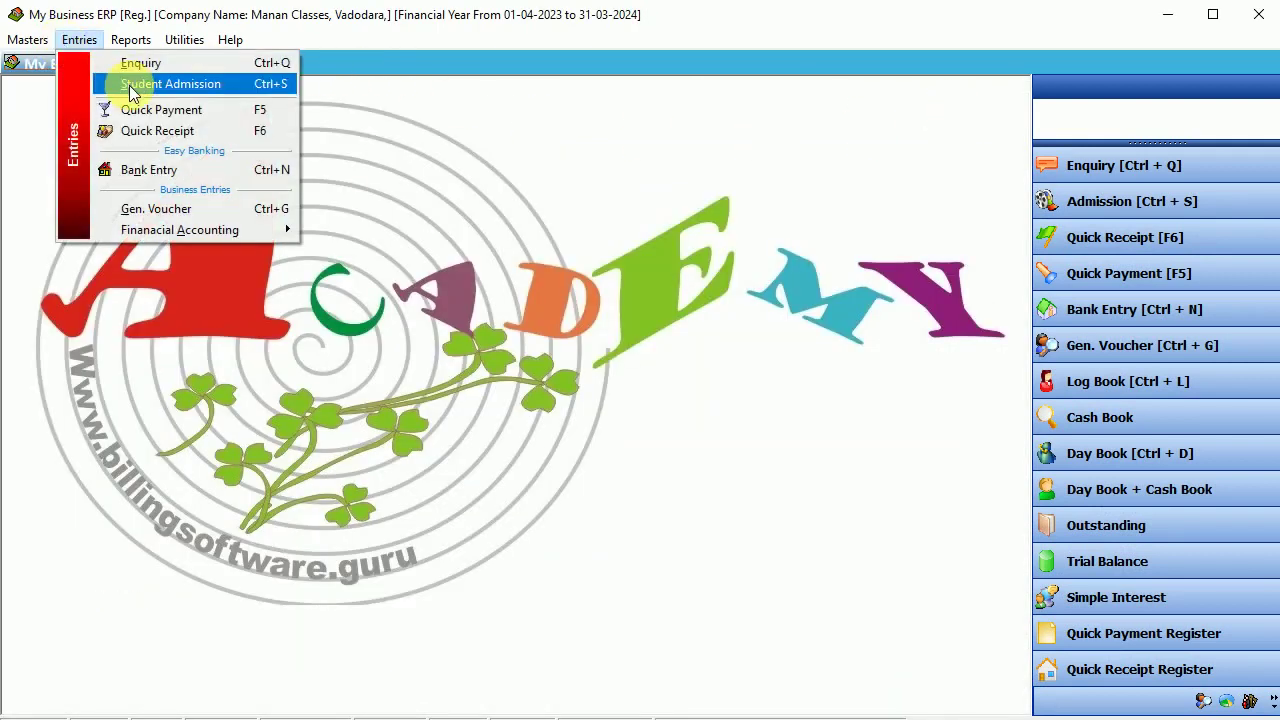
pyautogui.click(129, 84)
pyautogui.click(344, 240)
pyautogui.click(340, 259)
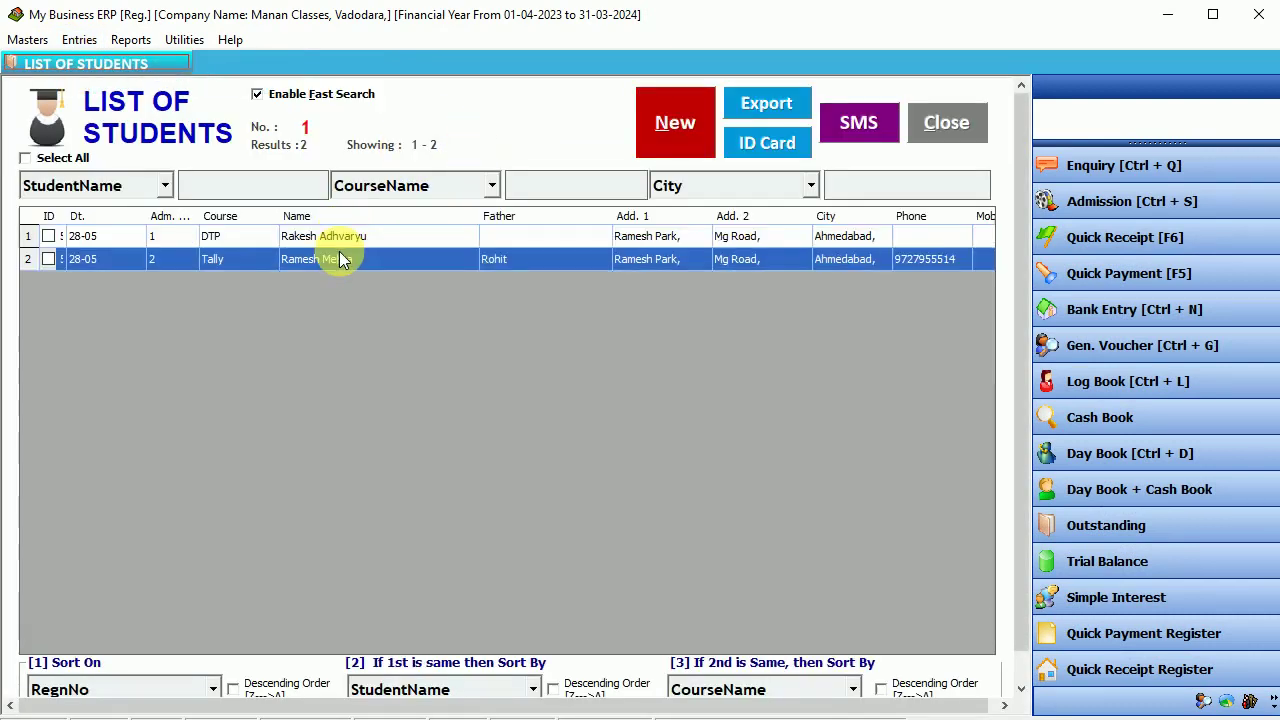
pyautogui.click(48, 259)
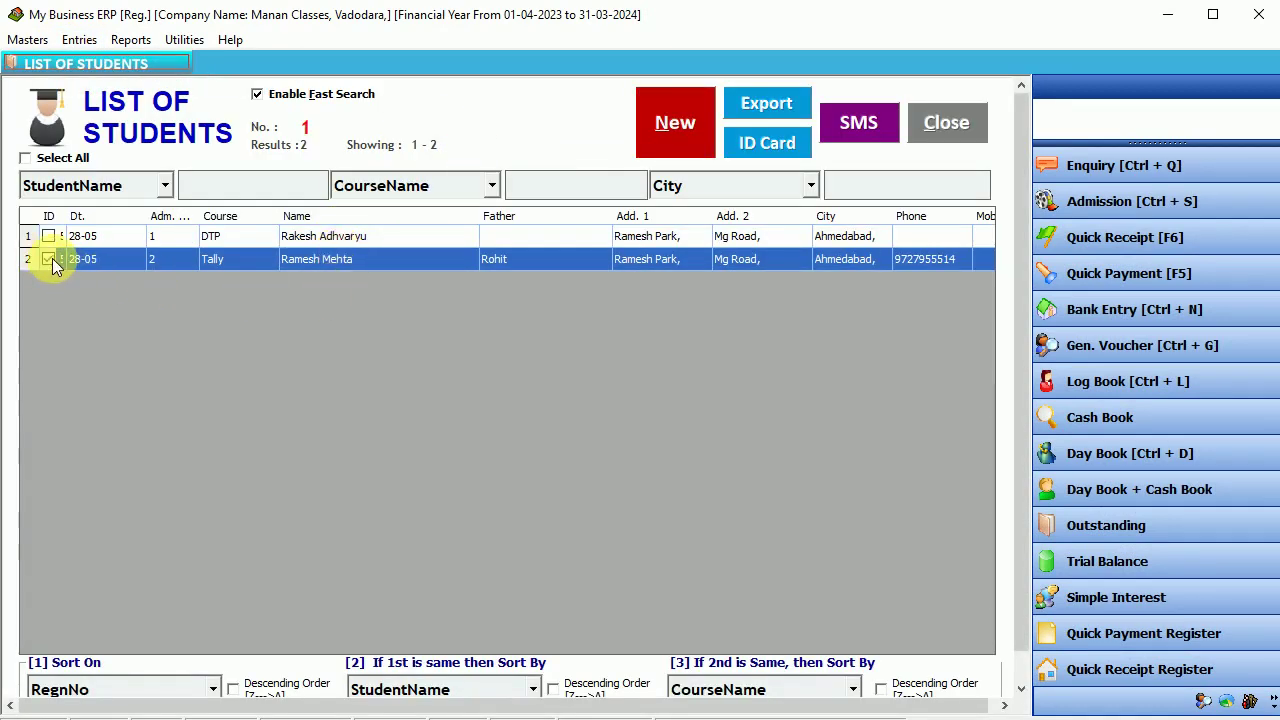
pyautogui.click(778, 158)
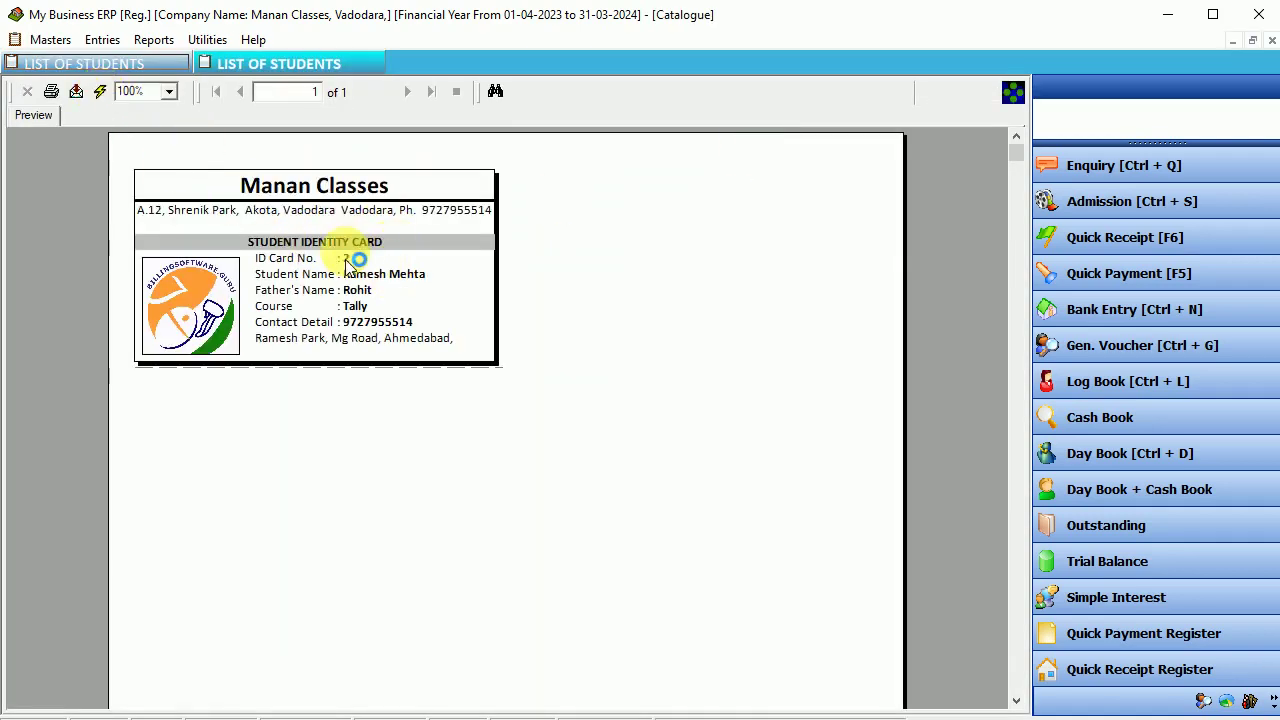
# - Zoom the ID card preview to 200%
pyautogui.click(168, 91)
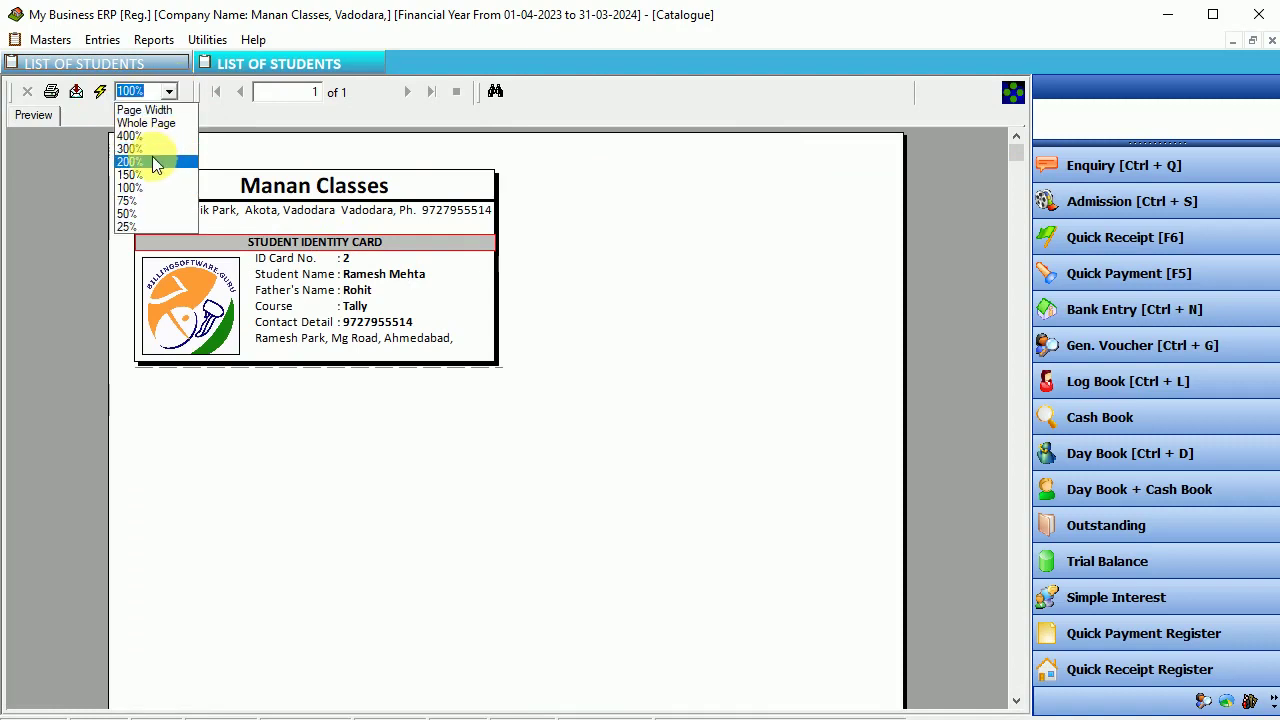
pyautogui.click(152, 157)
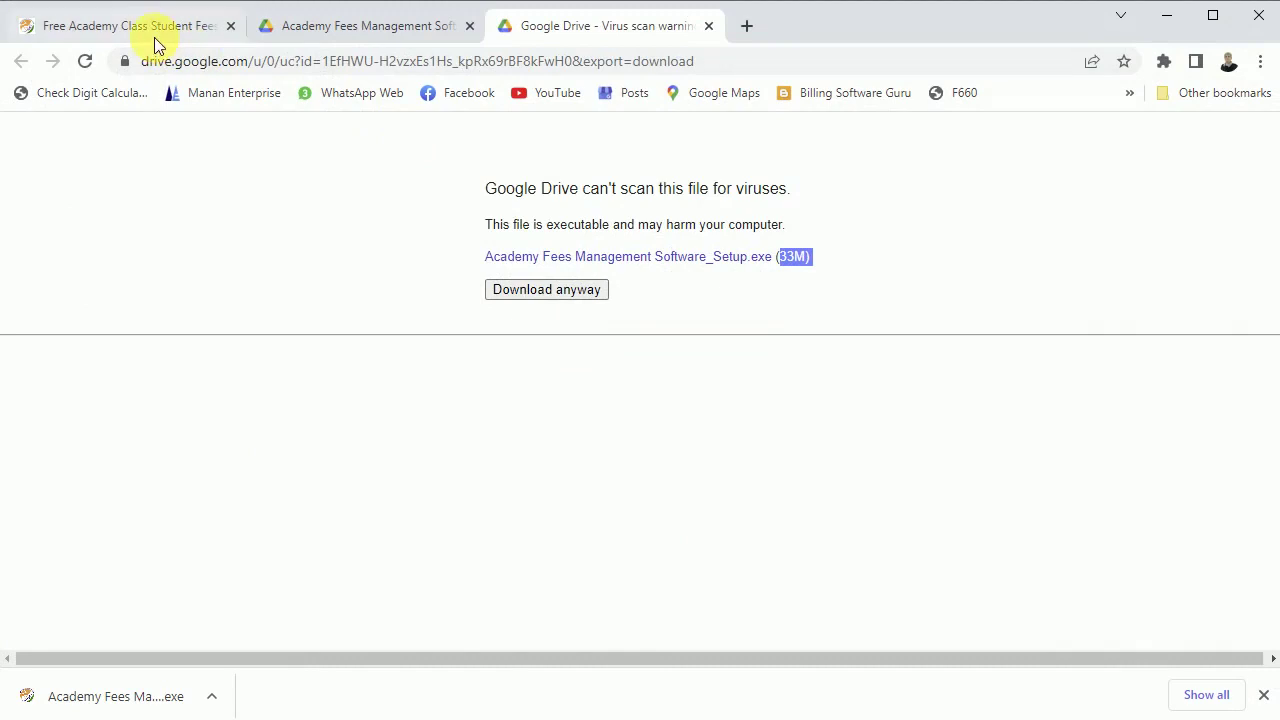
pyautogui.click(154, 38)
pyautogui.scroll(8, 860, 227)
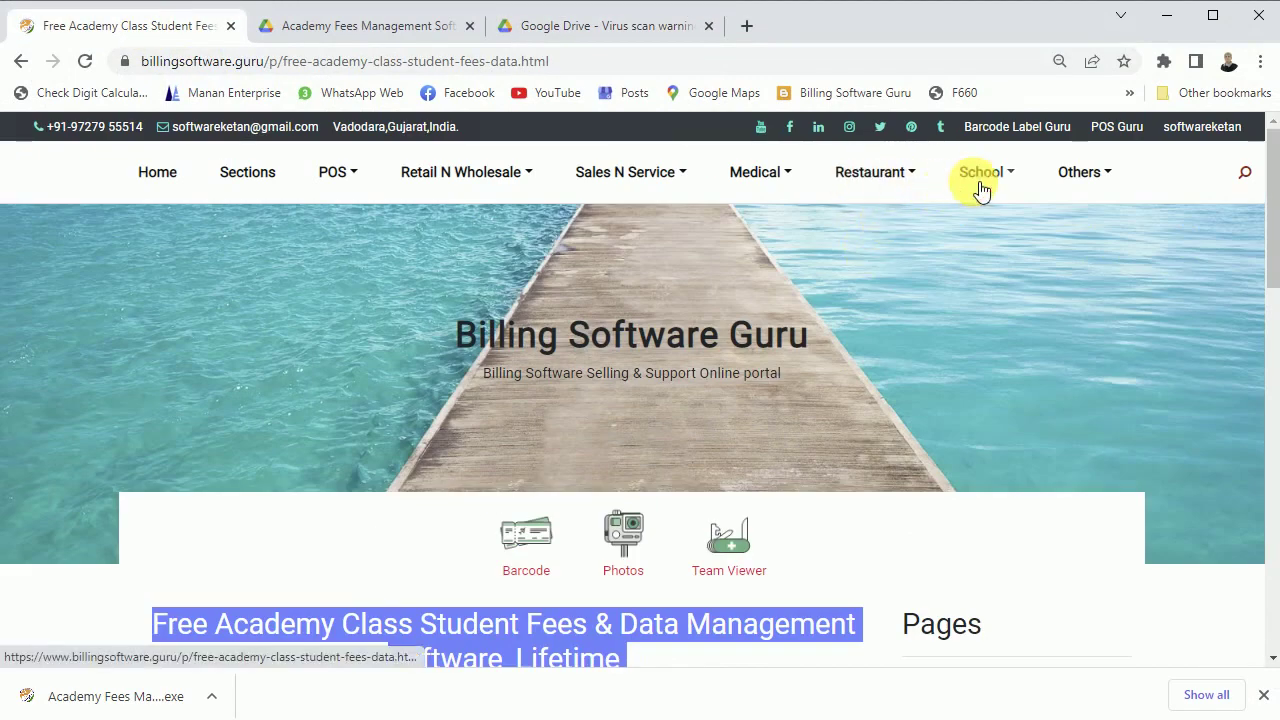
pyautogui.click(978, 185)
pyautogui.click(1036, 420)
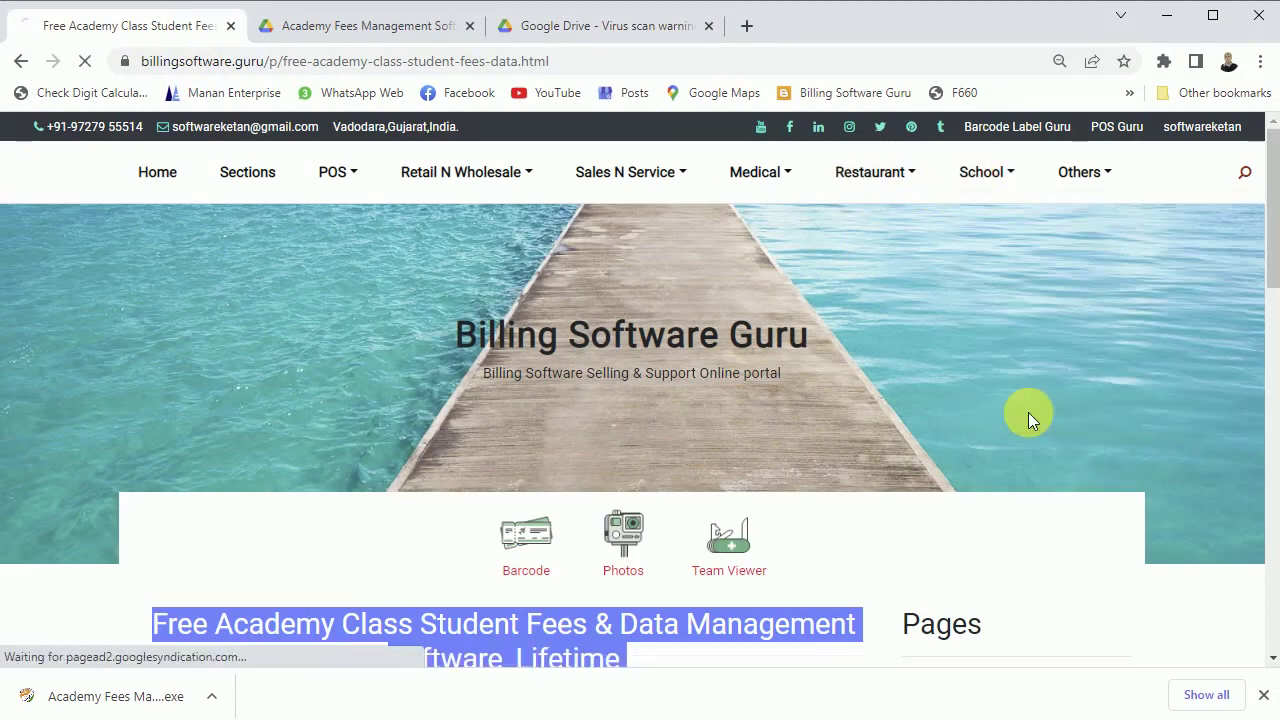
pyautogui.scroll(-15, 660, 320)
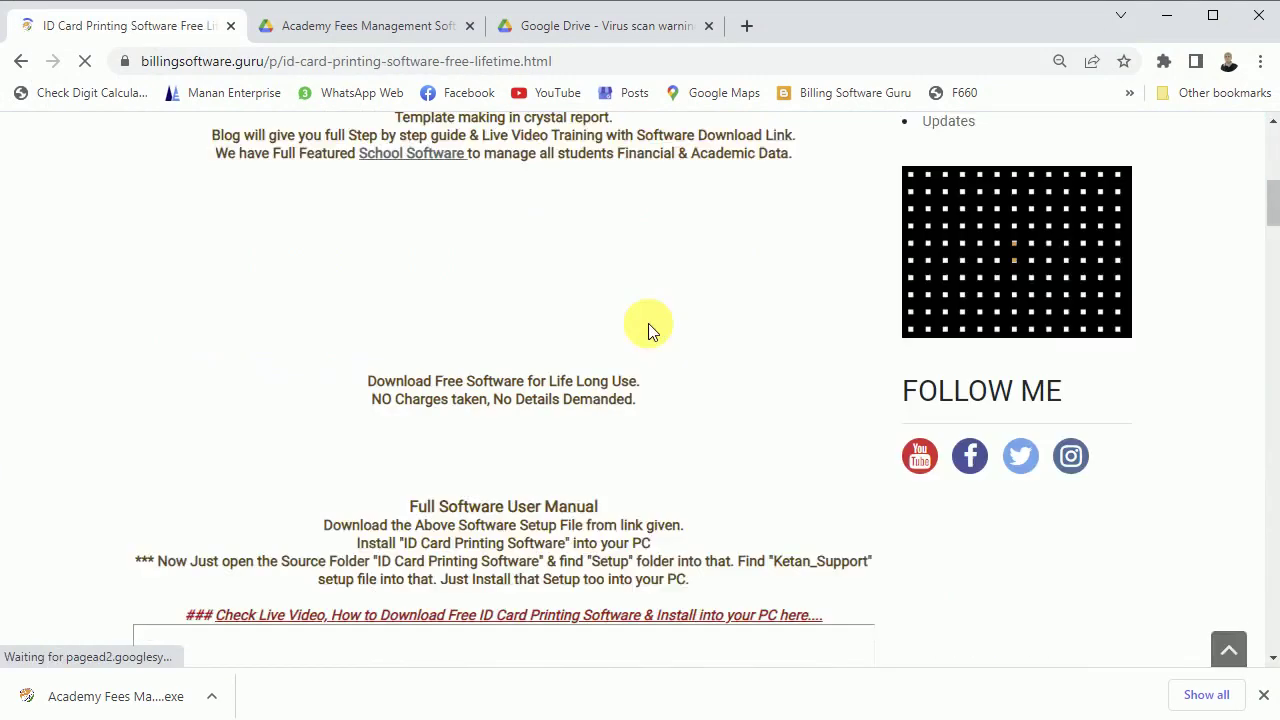
pyautogui.scroll(-15, 655, 330)
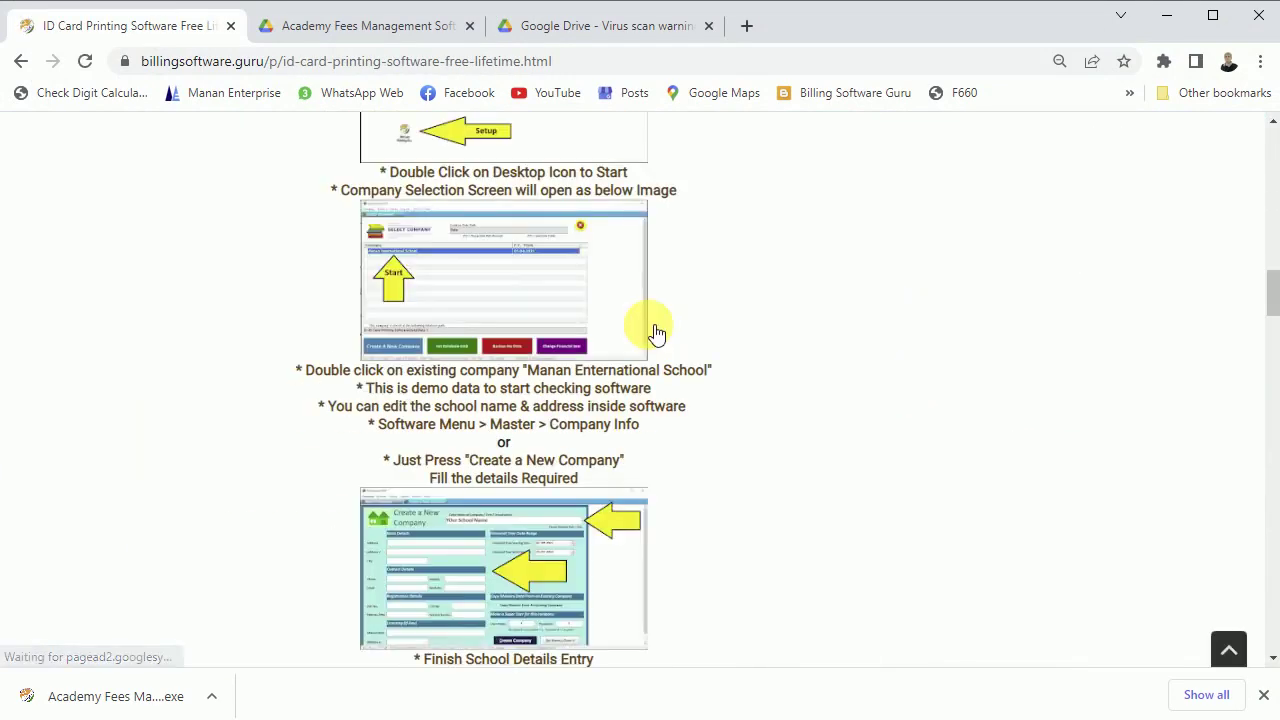
pyautogui.scroll(-15, 648, 327)
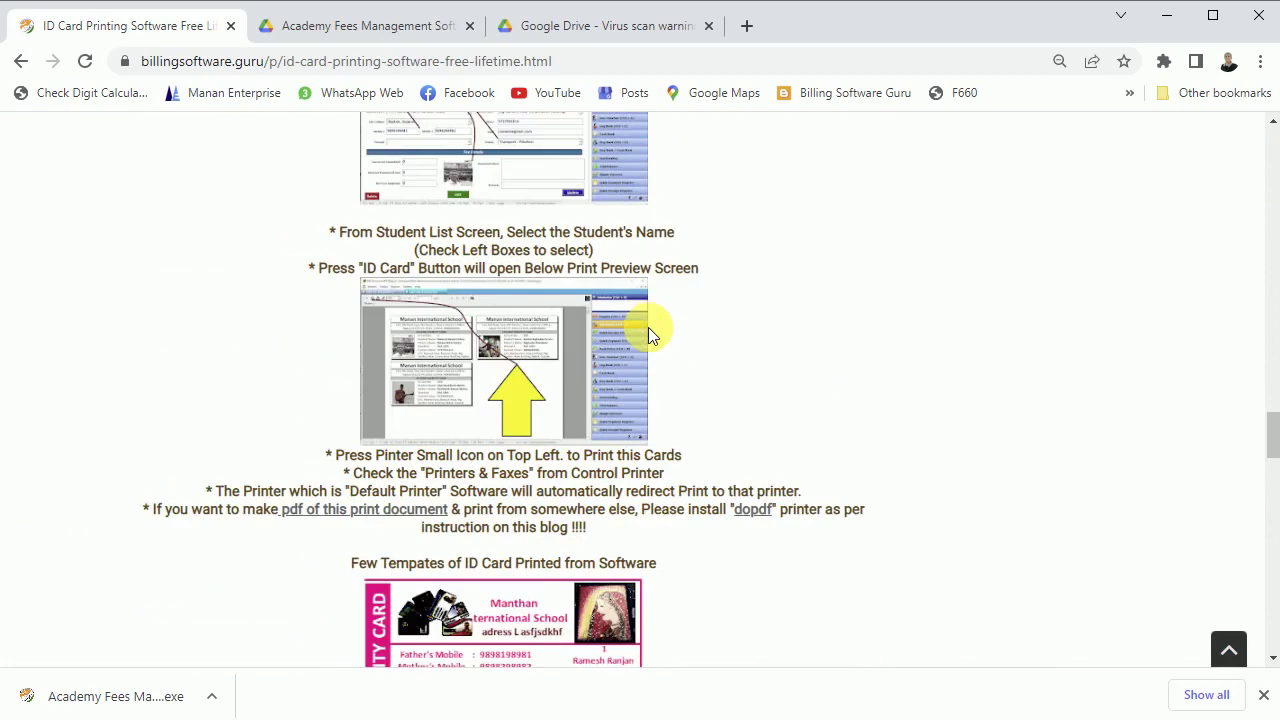
pyautogui.scroll(-6, 648, 327)
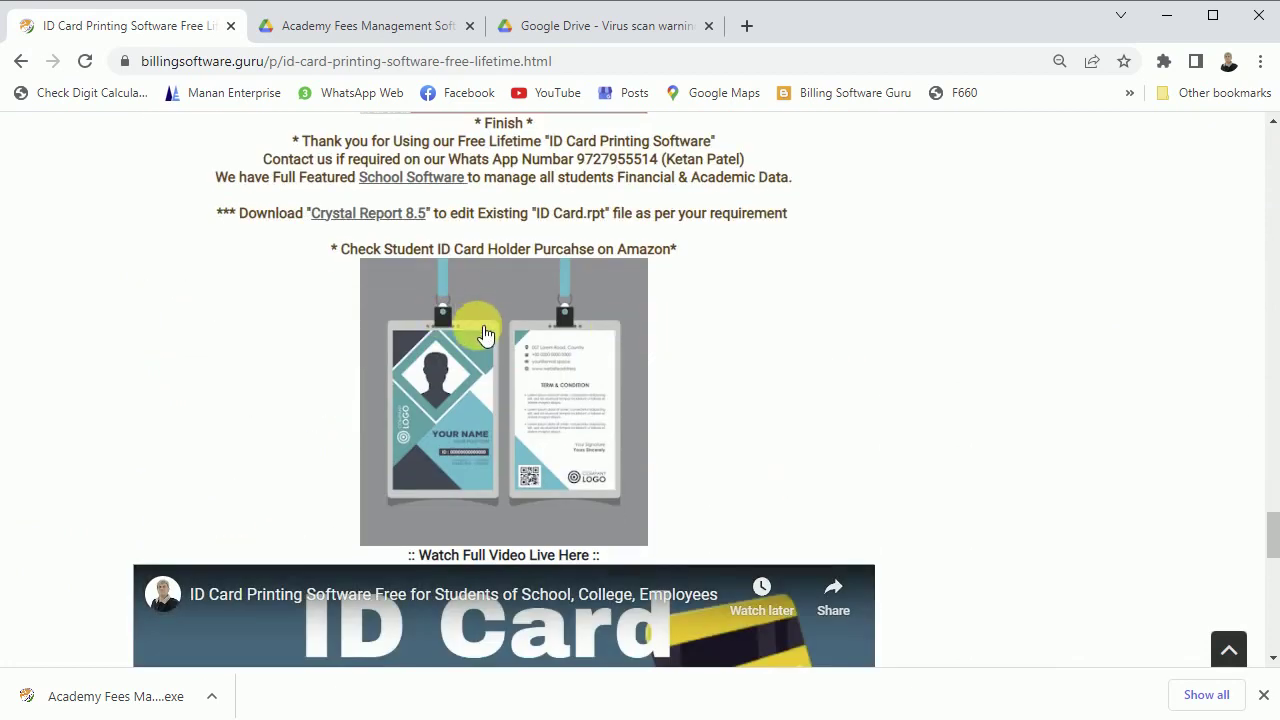
pyautogui.moveTo(552, 252); pyautogui.dragTo(674, 260)
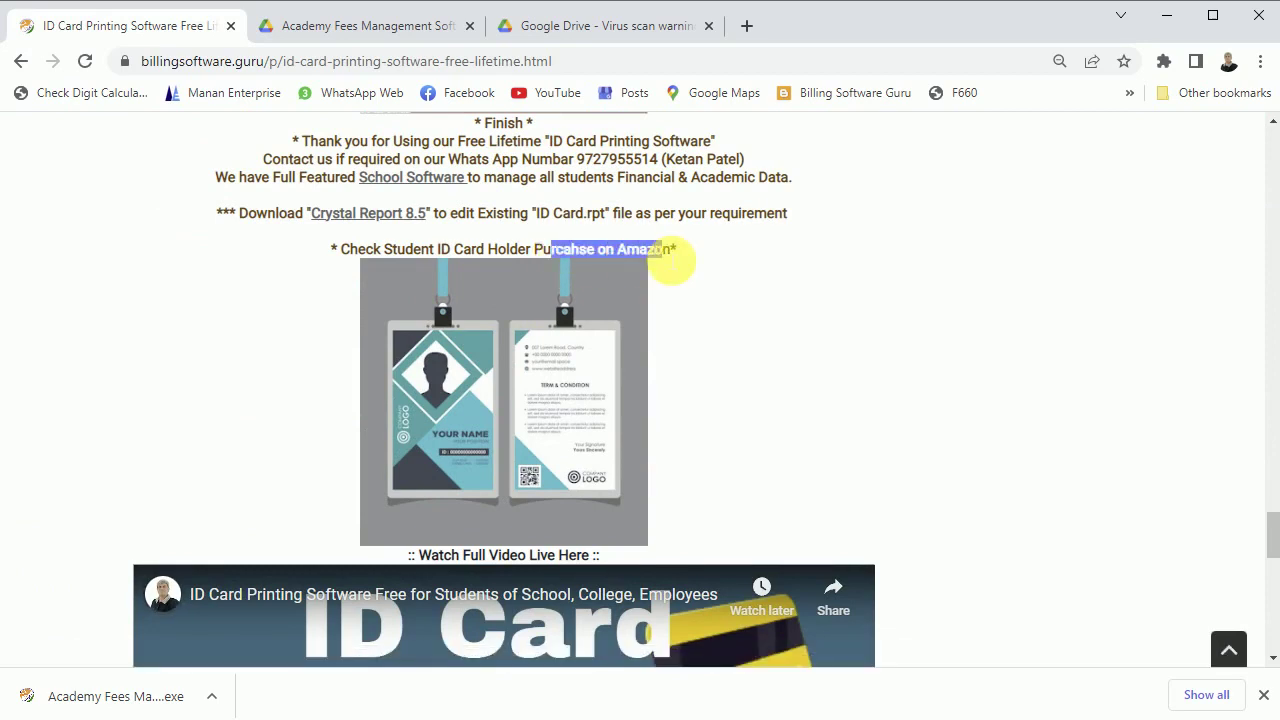
pyautogui.scroll(-3, 551, 197)
pyautogui.click(540, 165)
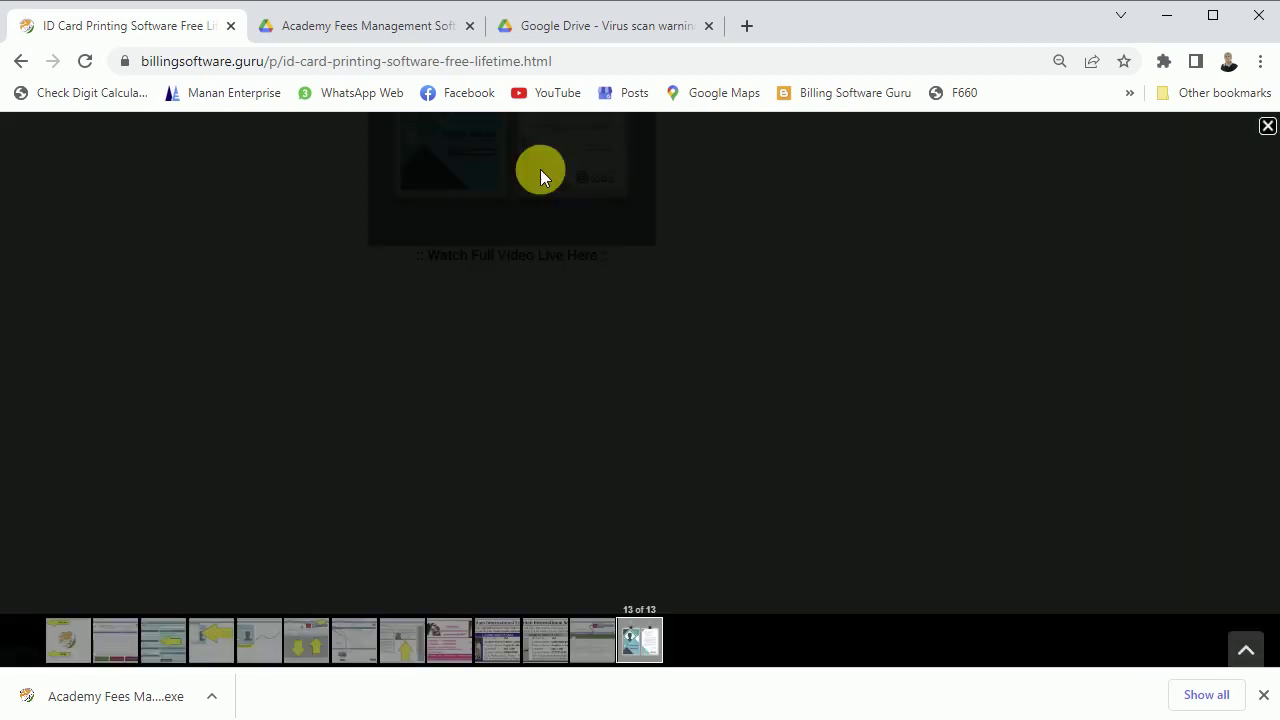
pyautogui.click(1267, 127)
pyautogui.scroll(-5, 697, 320)
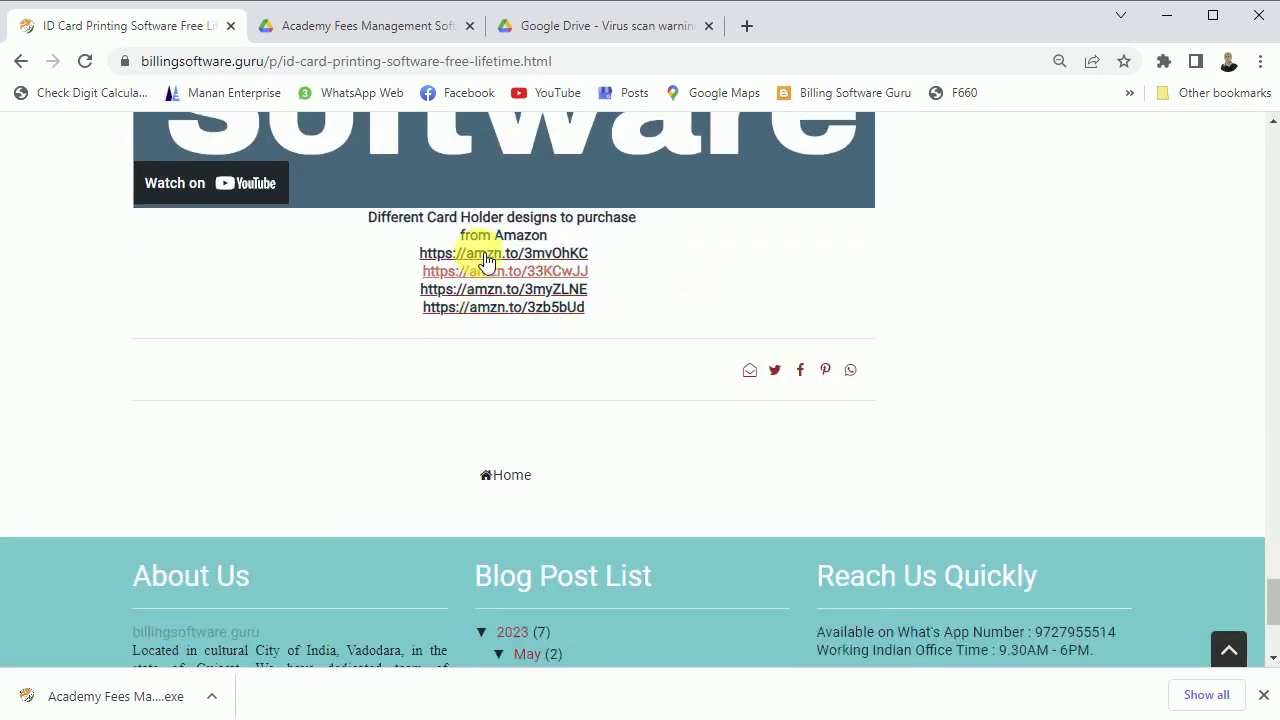
pyautogui.moveTo(486, 214); pyautogui.dragTo(543, 268)
pyautogui.click(661, 263)
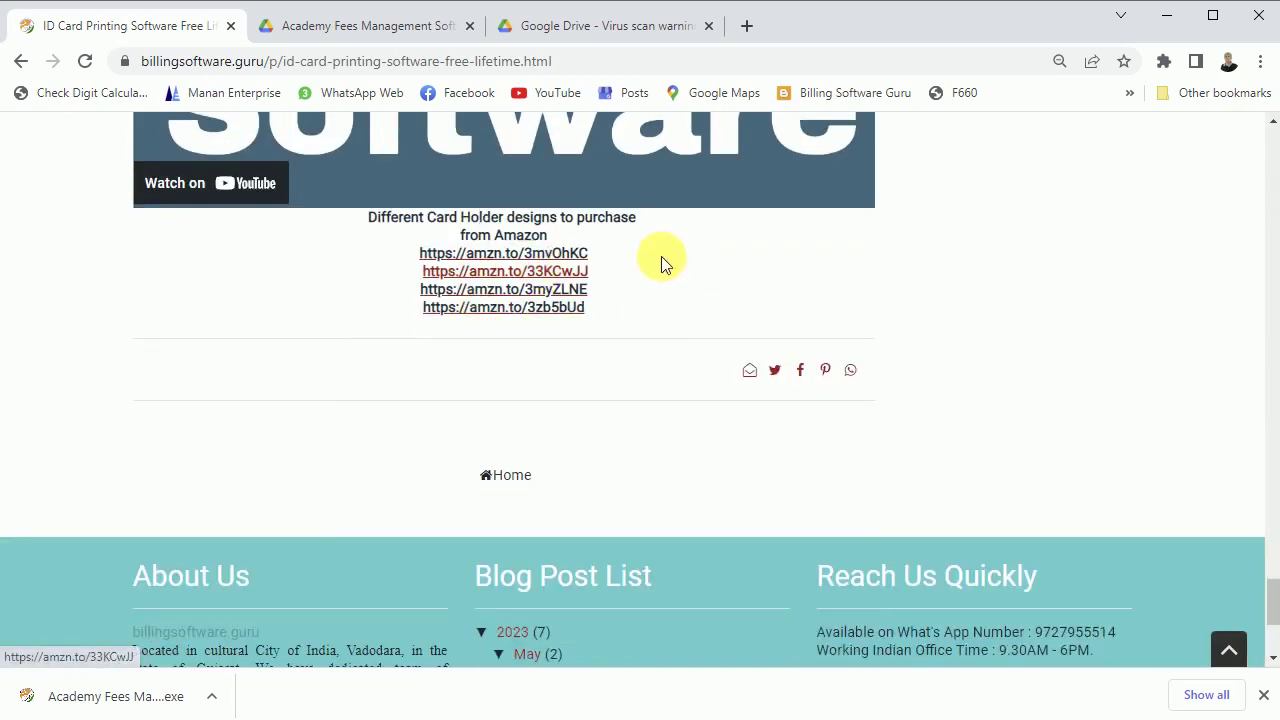
pyautogui.click(559, 258)
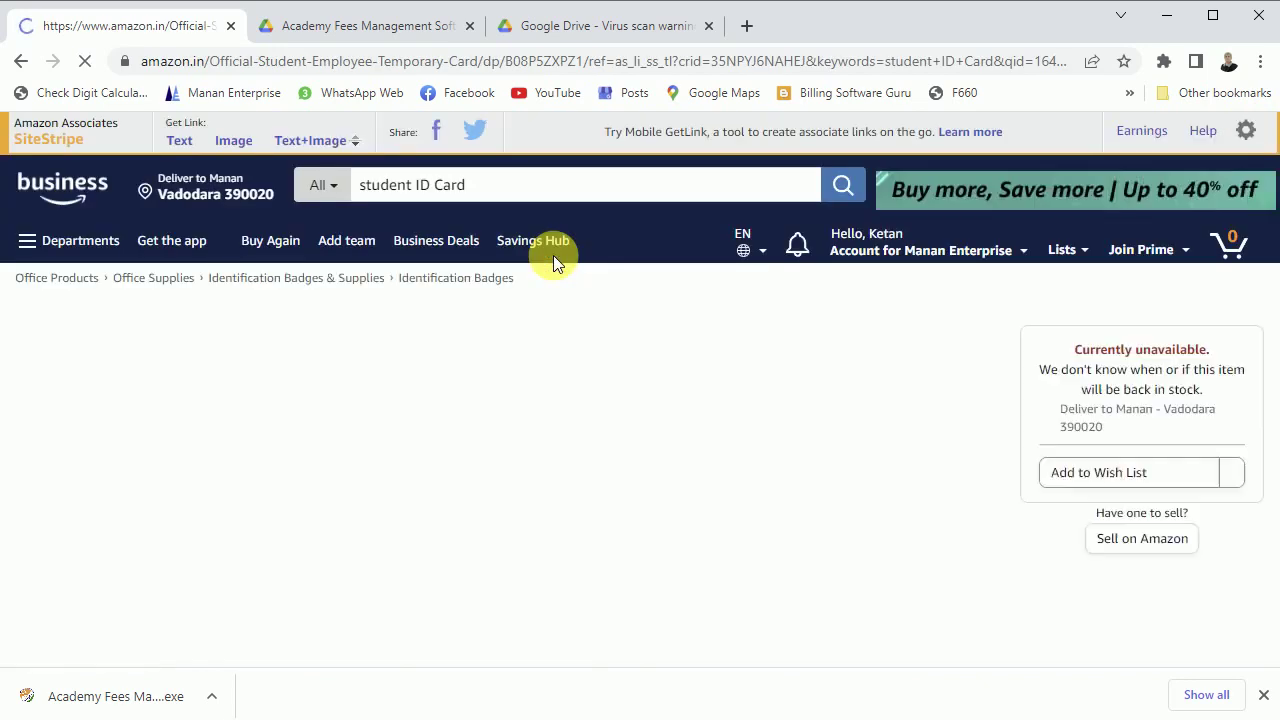
pyautogui.scroll(-2, 472, 423)
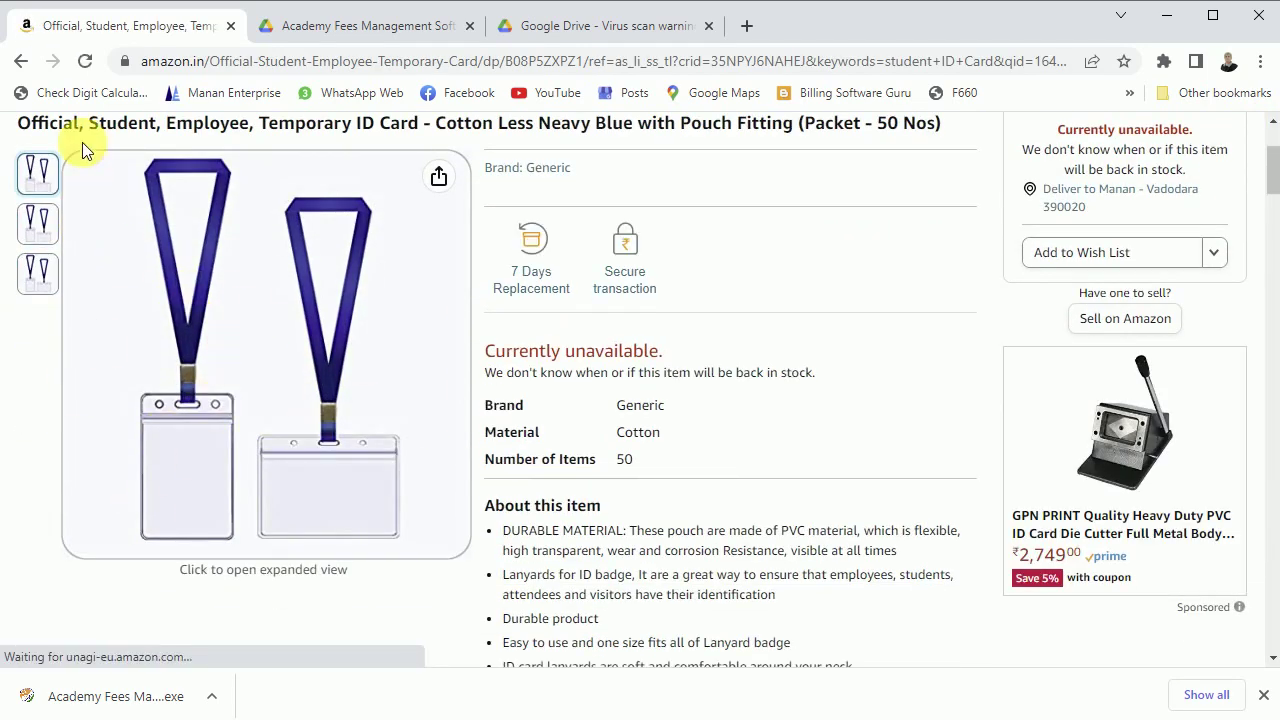
pyautogui.rightClick(22, 64)
pyautogui.click(20, 64)
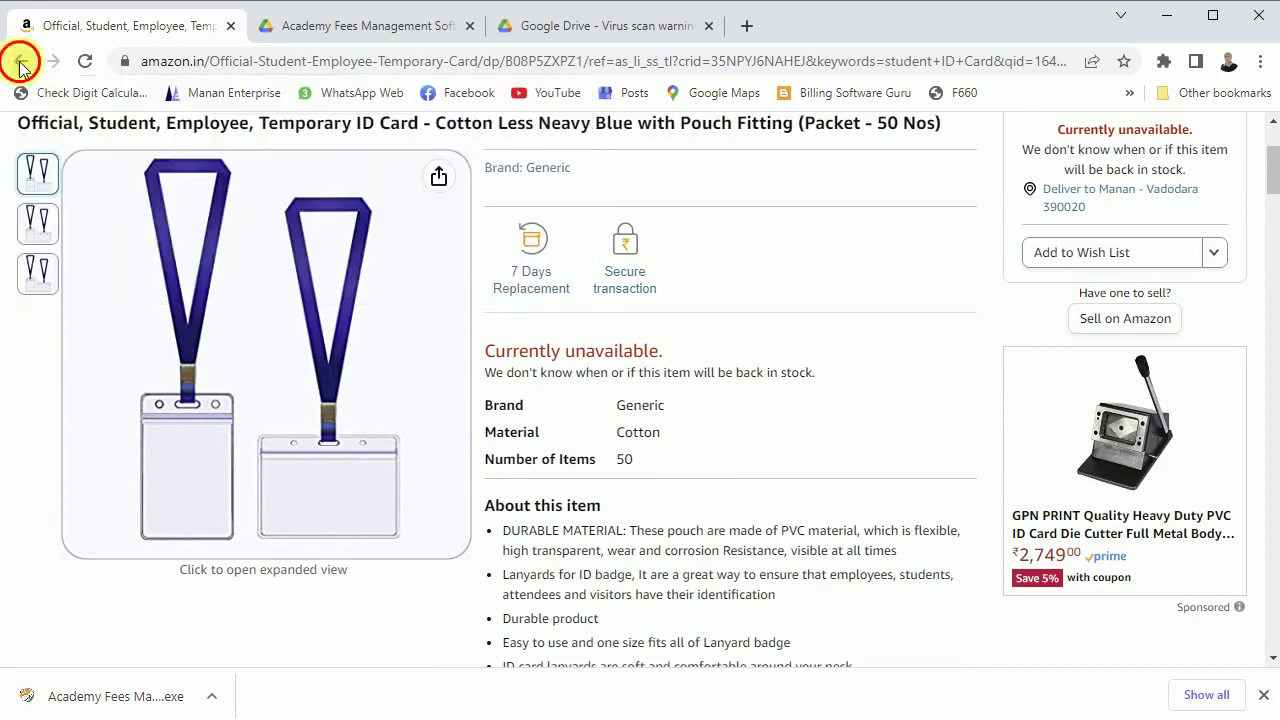
pyautogui.click(1166, 15)
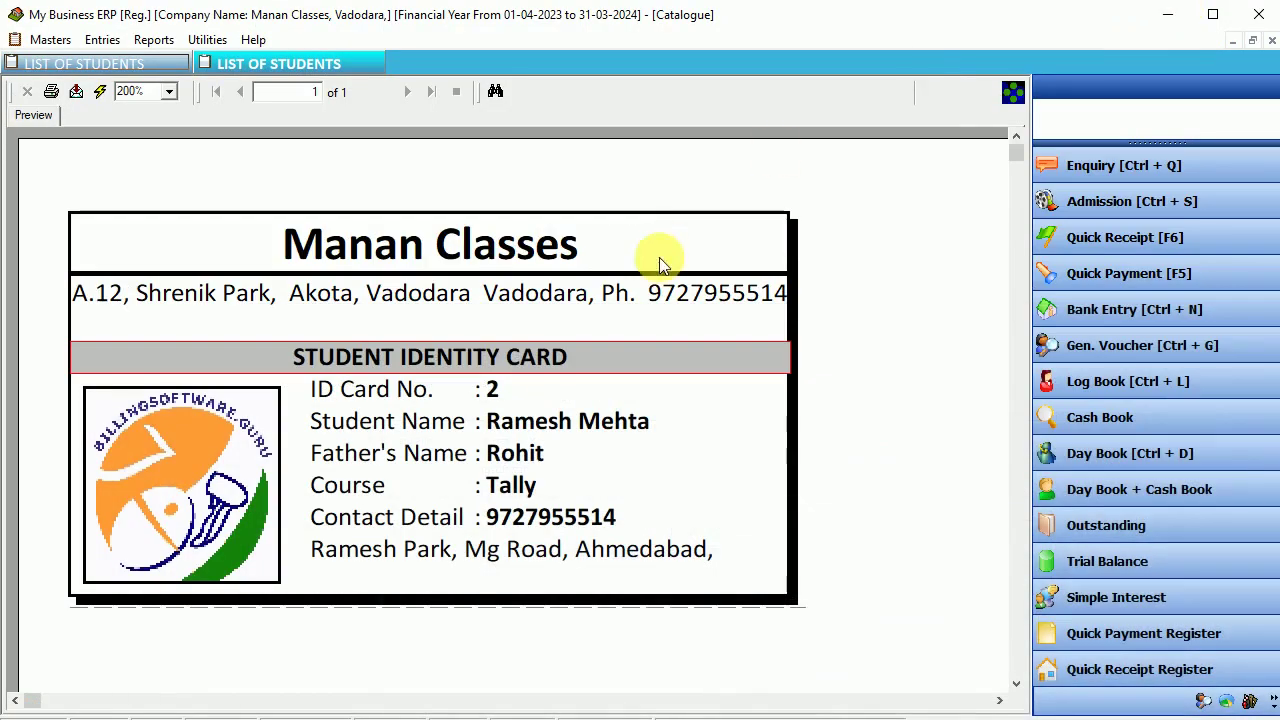
# - Close the ID card preview, filter students by course name 't', then close the list
pyautogui.click(1272, 41)
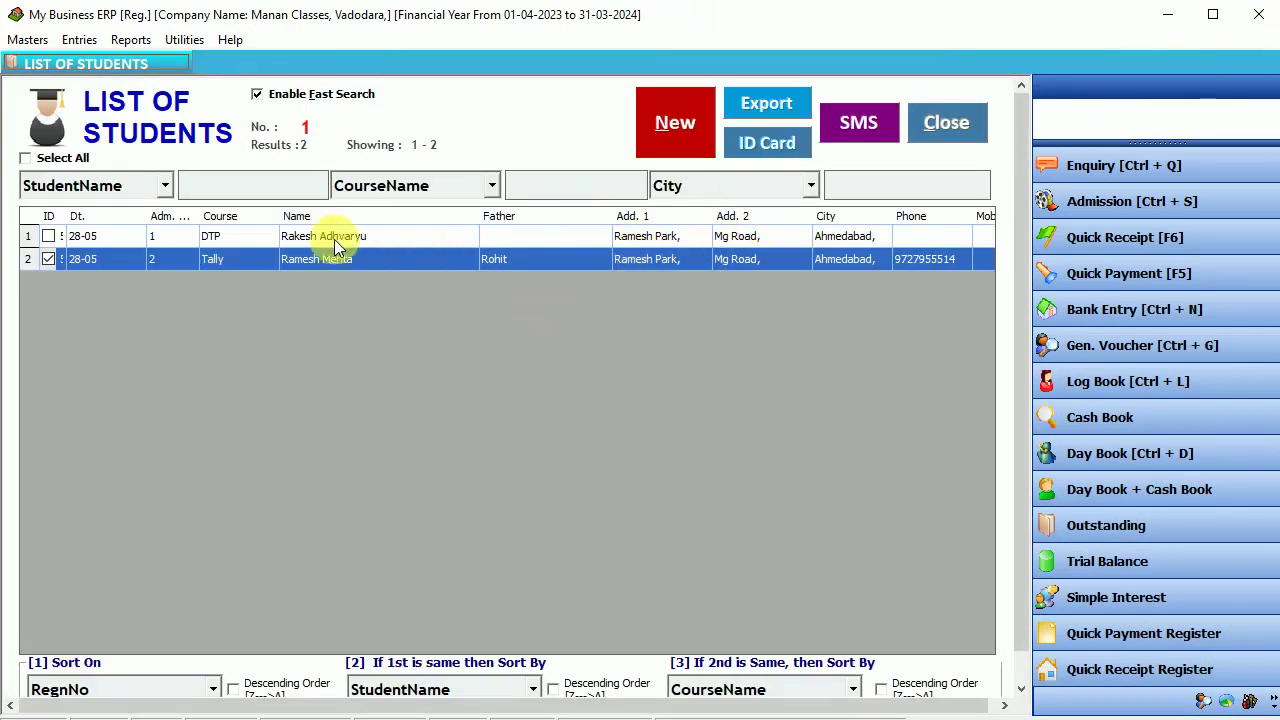
pyautogui.click(543, 190)
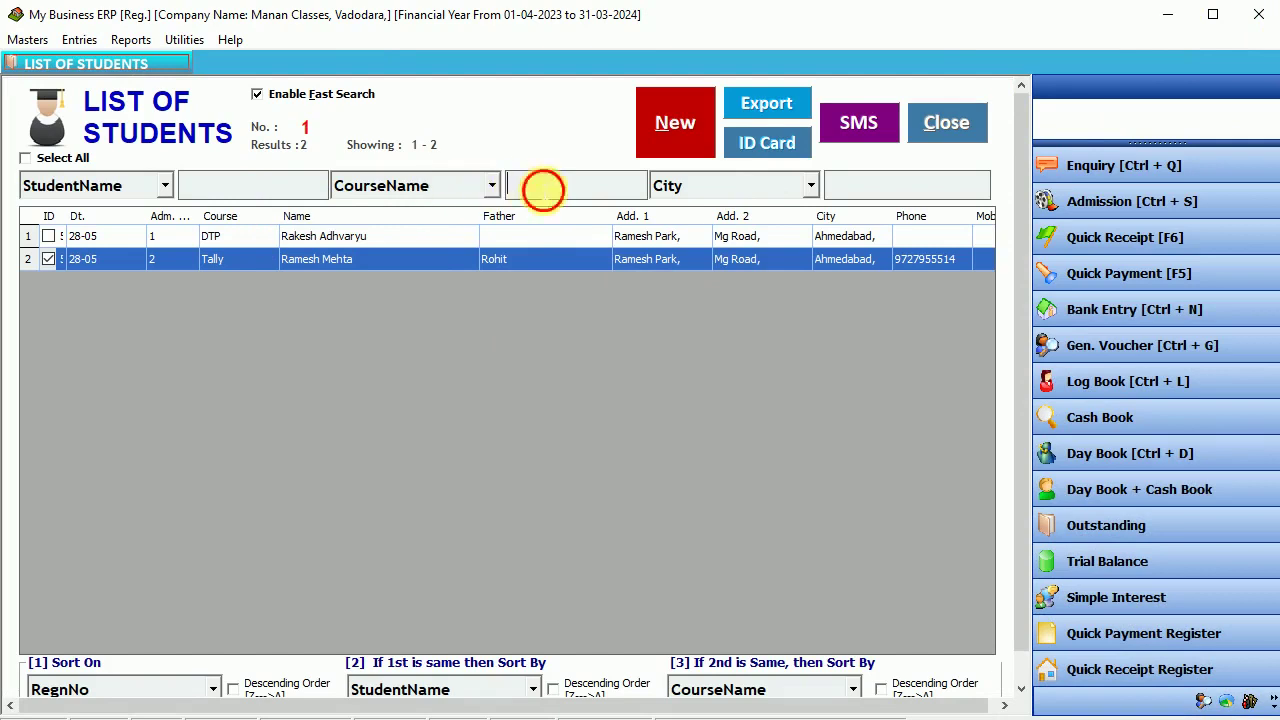
pyautogui.write('t')
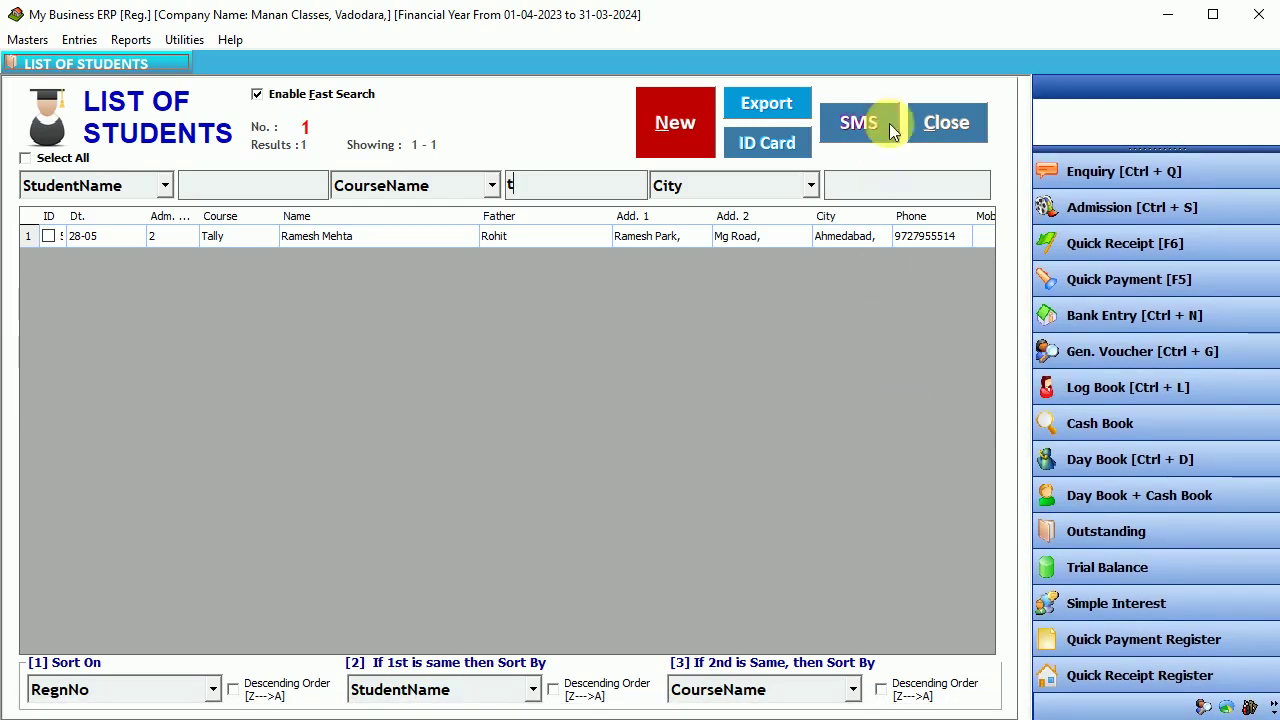
pyautogui.click(939, 123)
# - Filter the List of Enquiries to pending enquiries only and select the DTP one
pyautogui.click(79, 40)
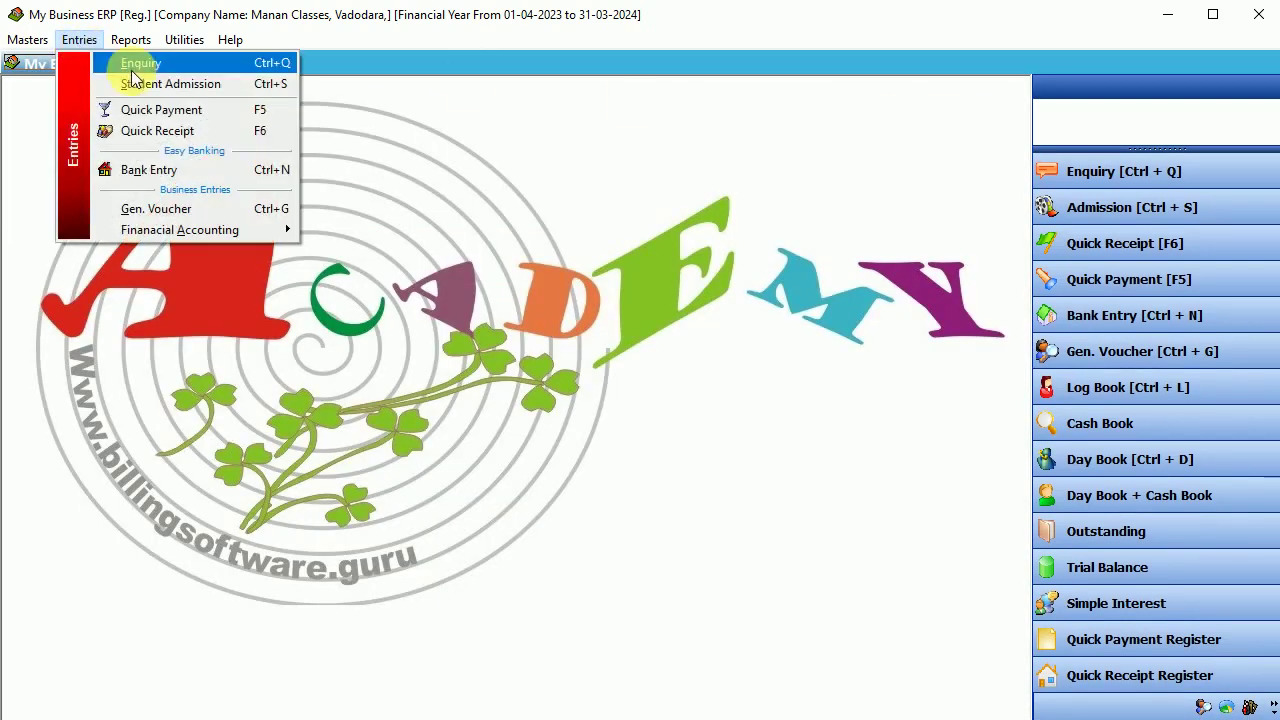
pyautogui.click(141, 66)
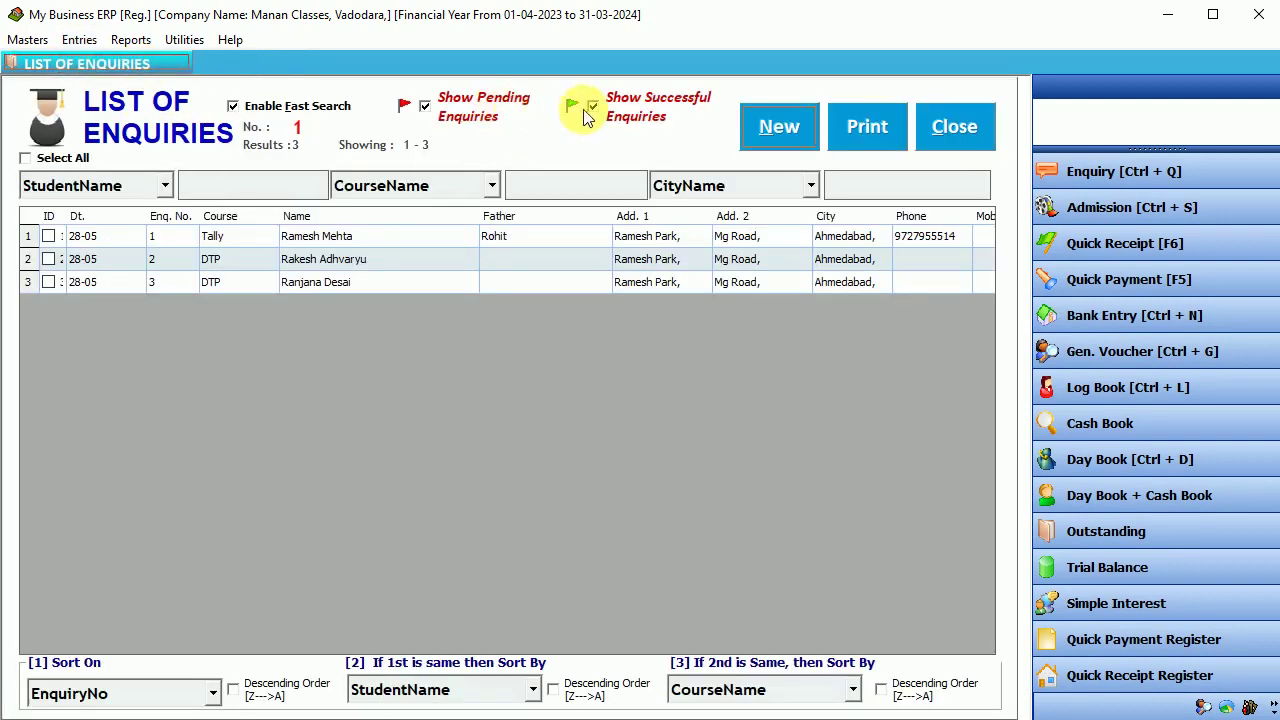
pyautogui.click(481, 108)
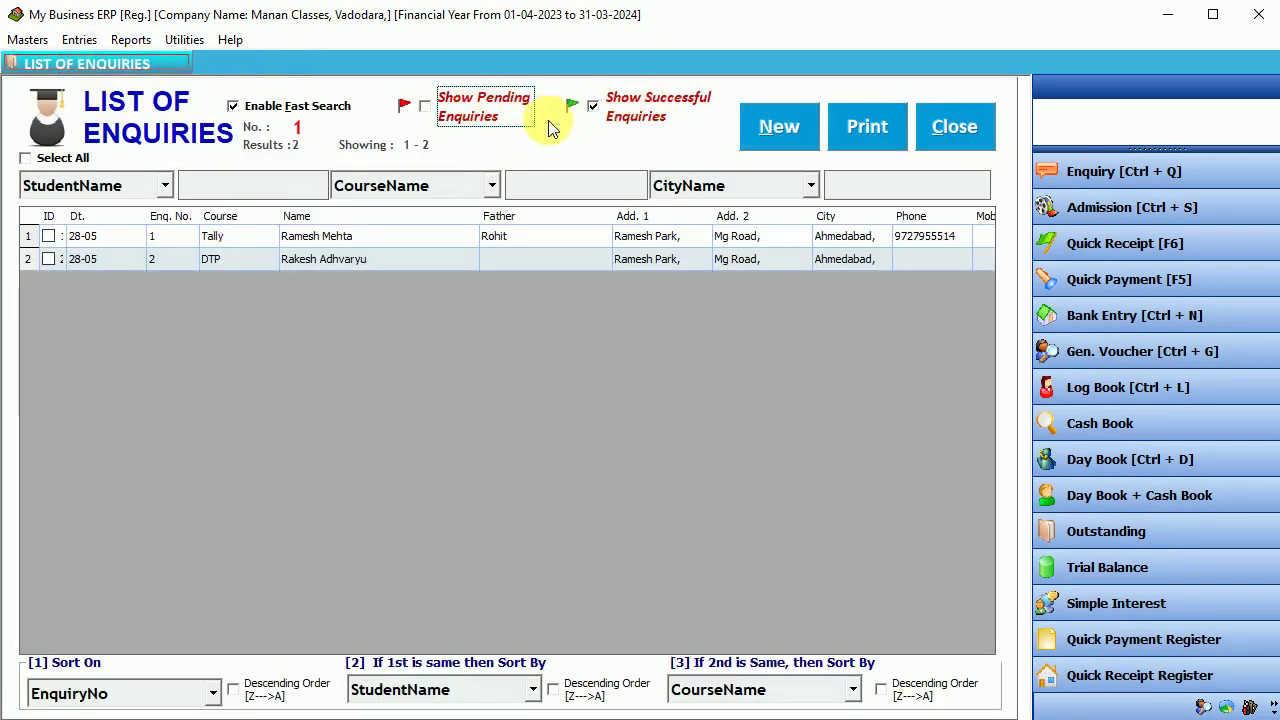
pyautogui.click(385, 236)
pyautogui.click(376, 255)
pyautogui.click(378, 243)
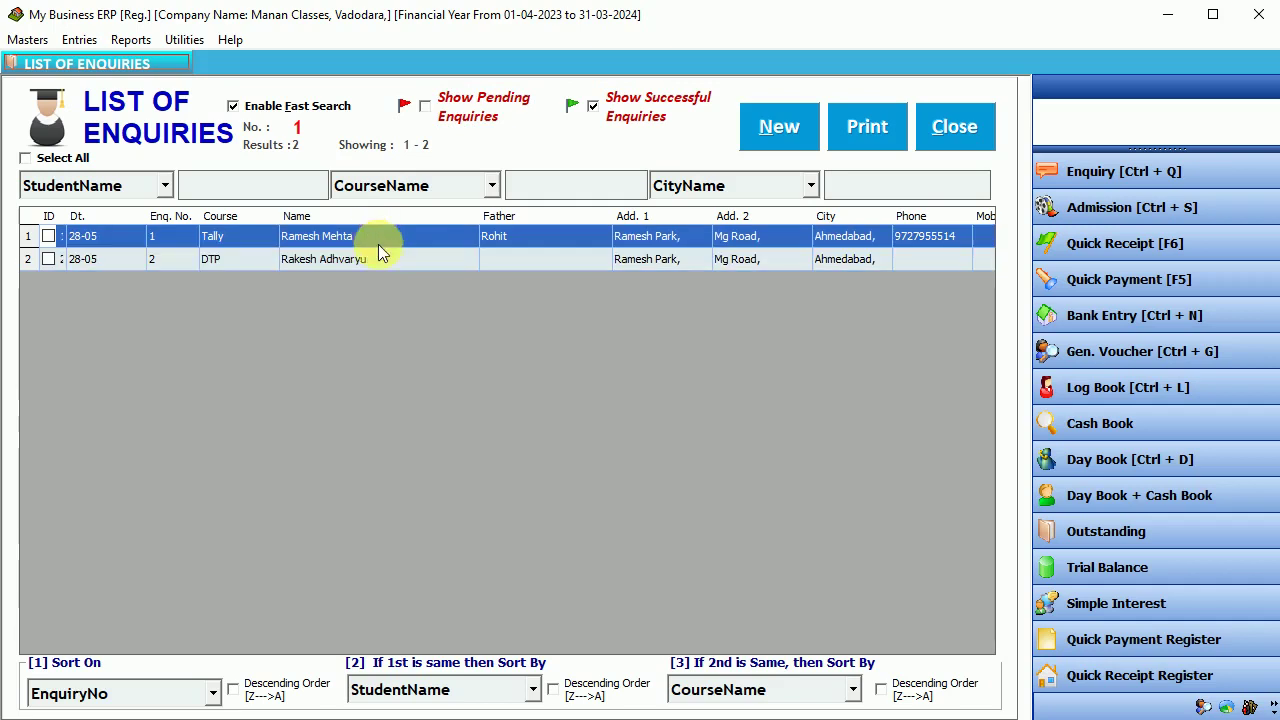
pyautogui.click(372, 254)
pyautogui.click(618, 106)
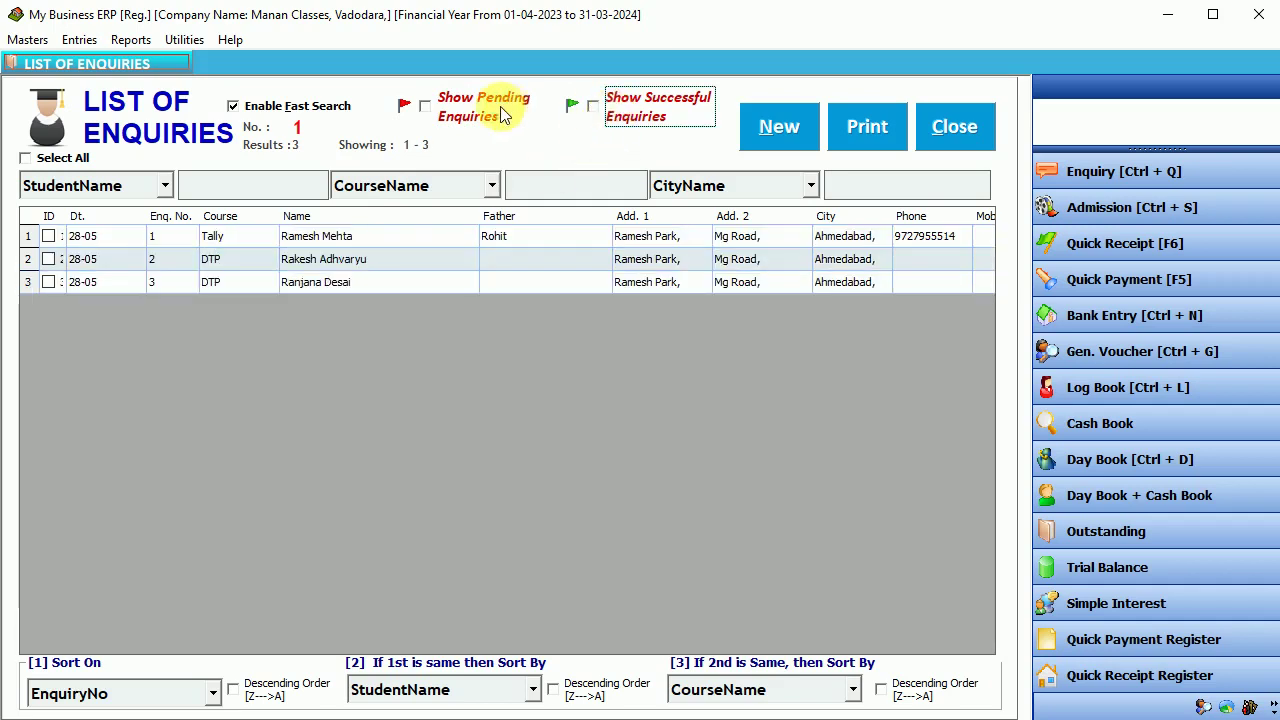
pyautogui.click(470, 108)
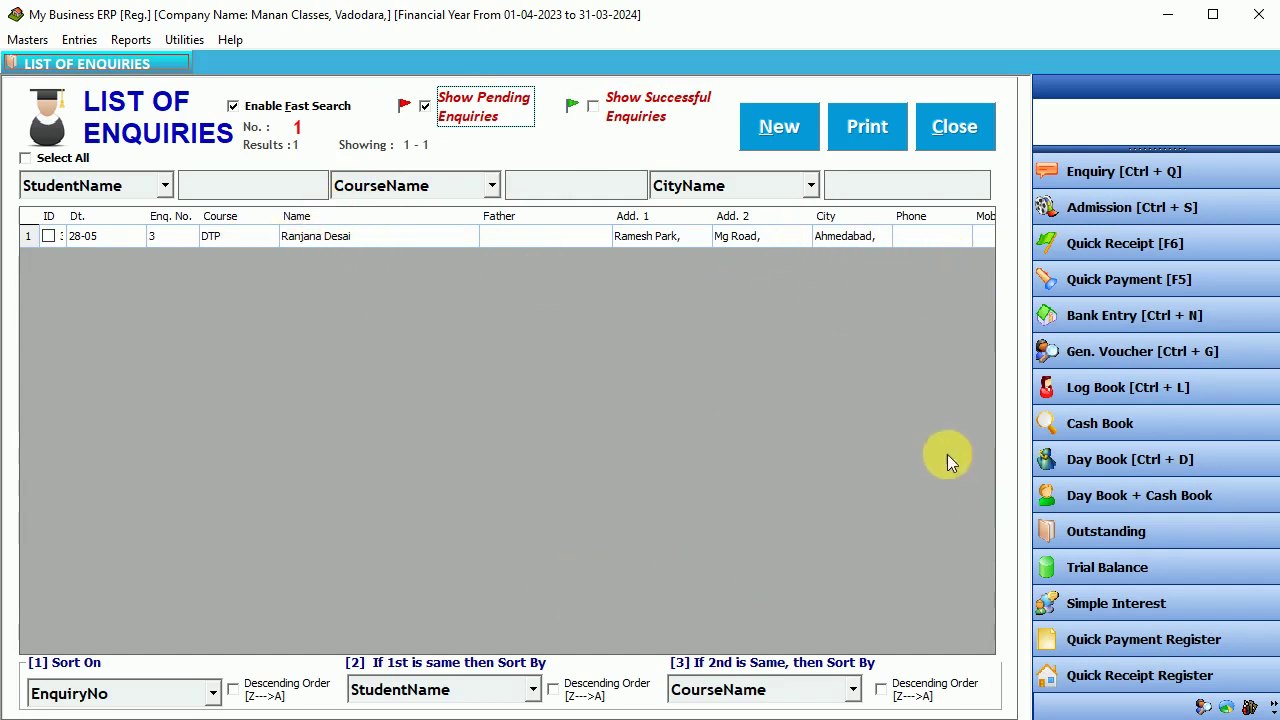
pyautogui.click(883, 237)
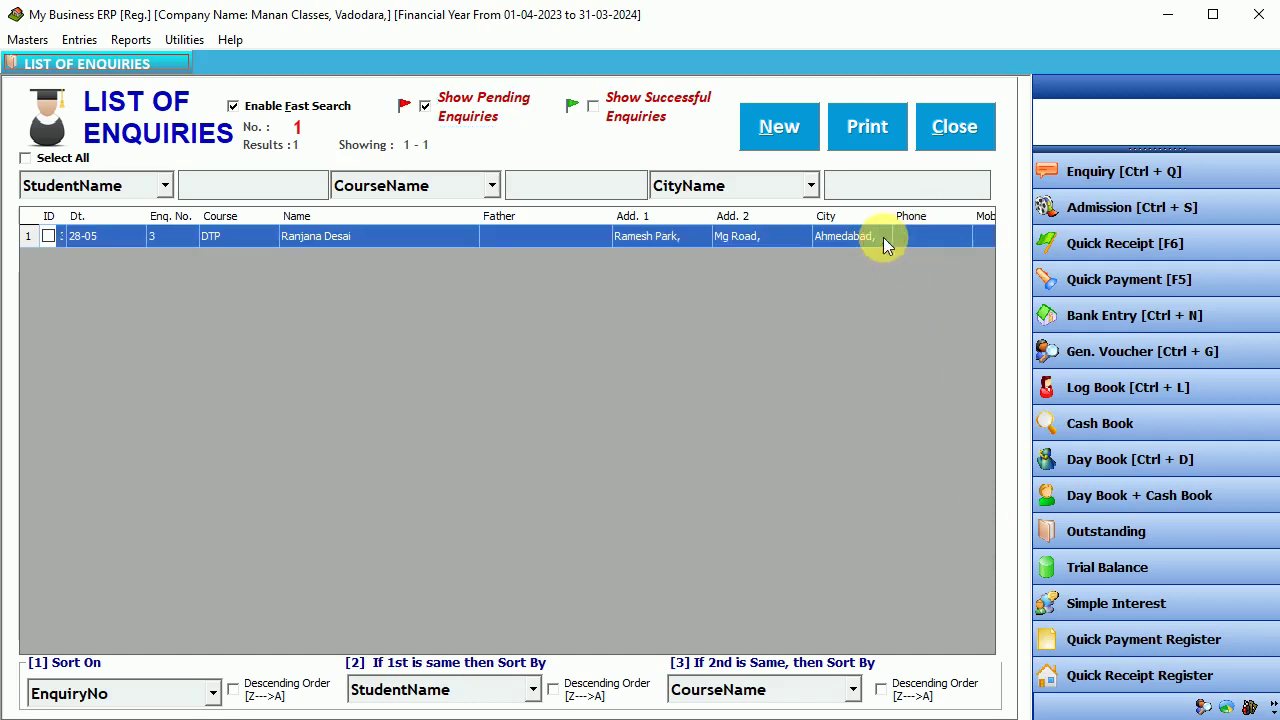
# - Open the pending DTP enquiry, cancel the edit without saving, and close the form and list
pyautogui.doubleClick(658, 241)
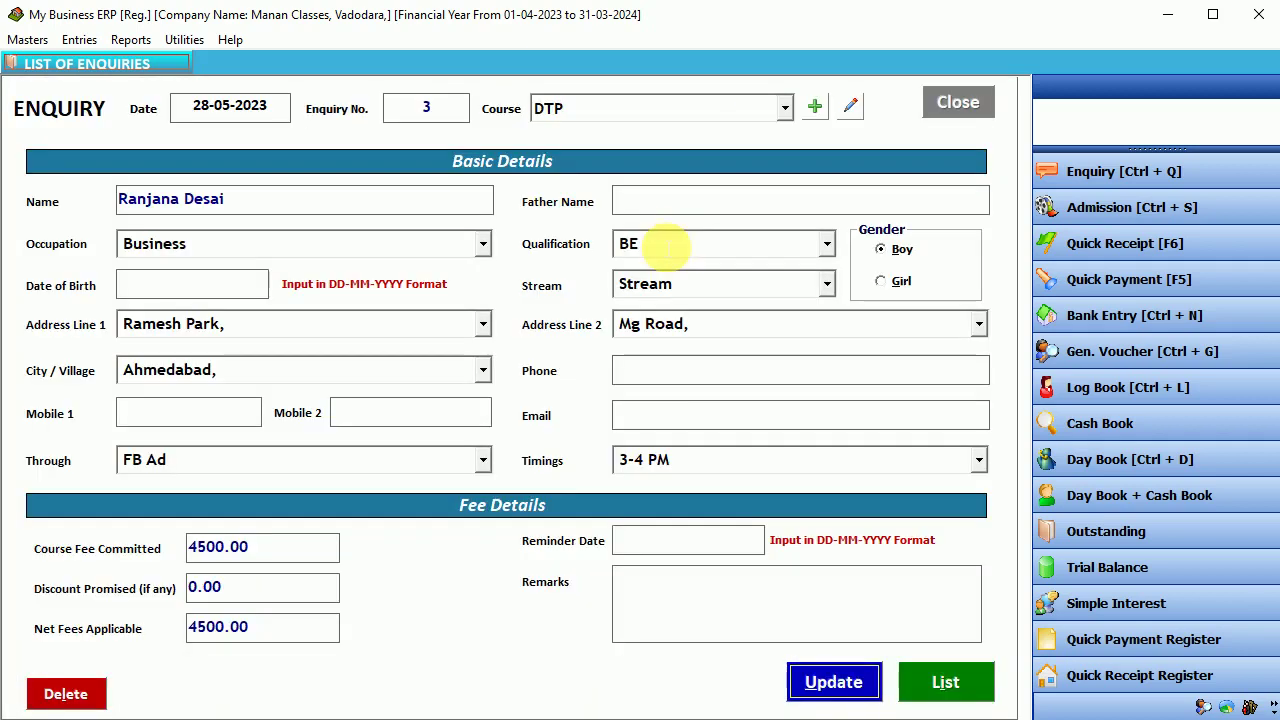
pyautogui.click(635, 374)
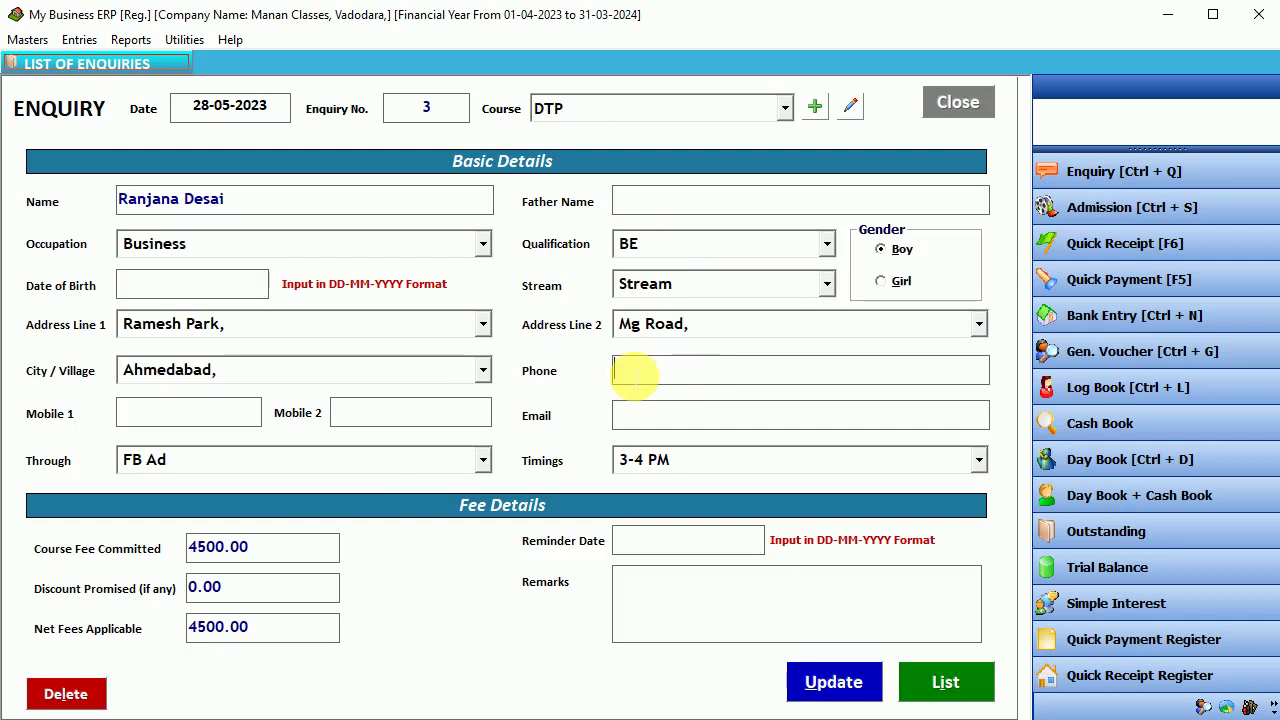
pyautogui.press('Escape')
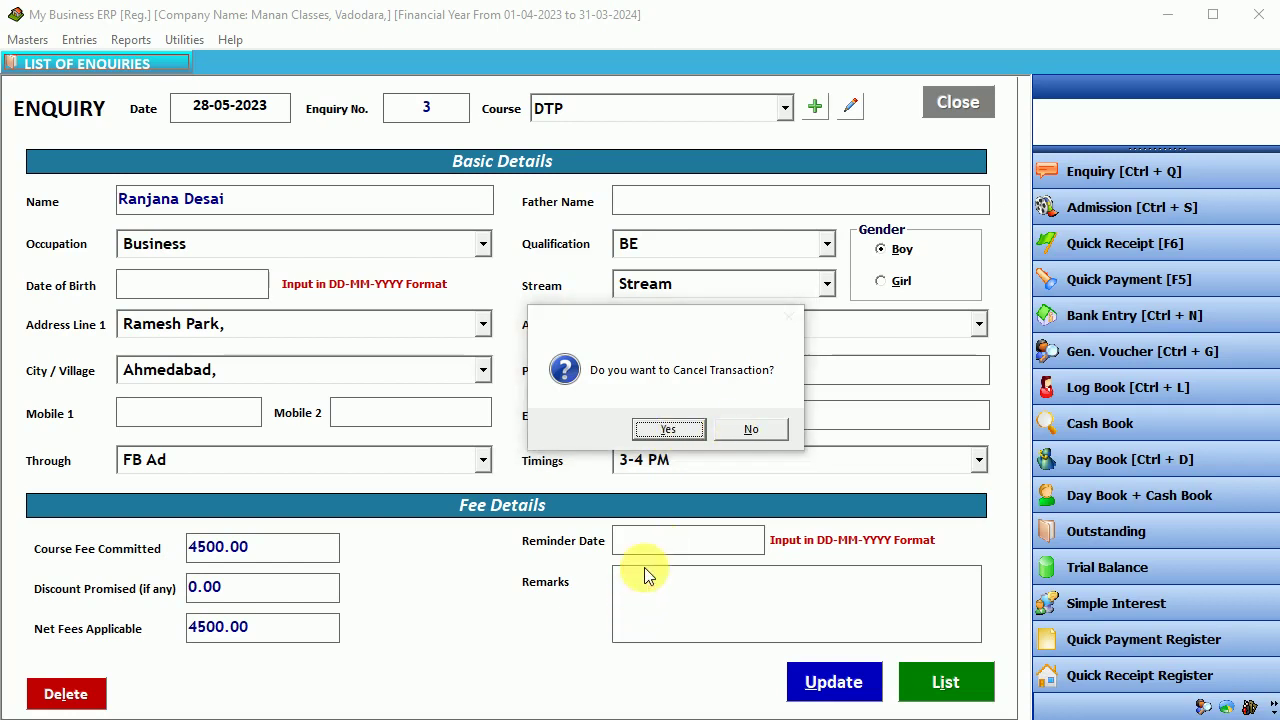
pyautogui.click(746, 430)
pyautogui.press('Escape')
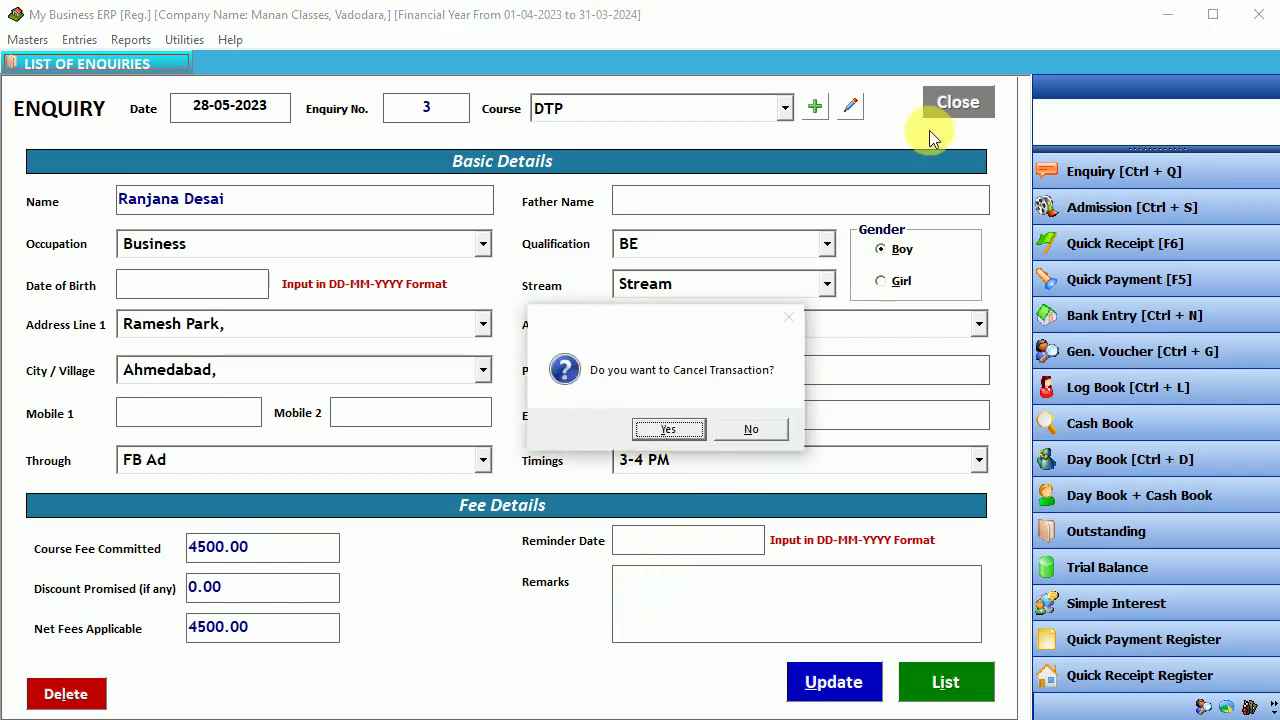
pyautogui.press('Return')
pyautogui.click(938, 102)
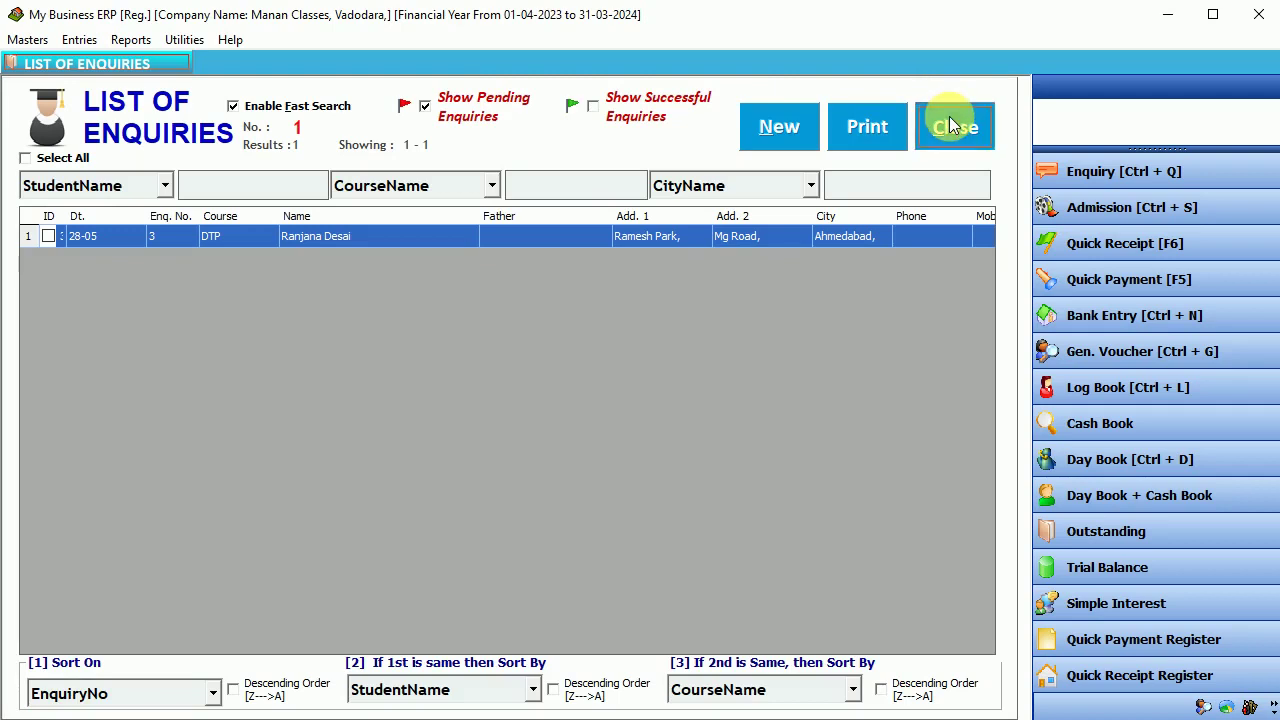
pyautogui.click(950, 125)
pyautogui.click(79, 39)
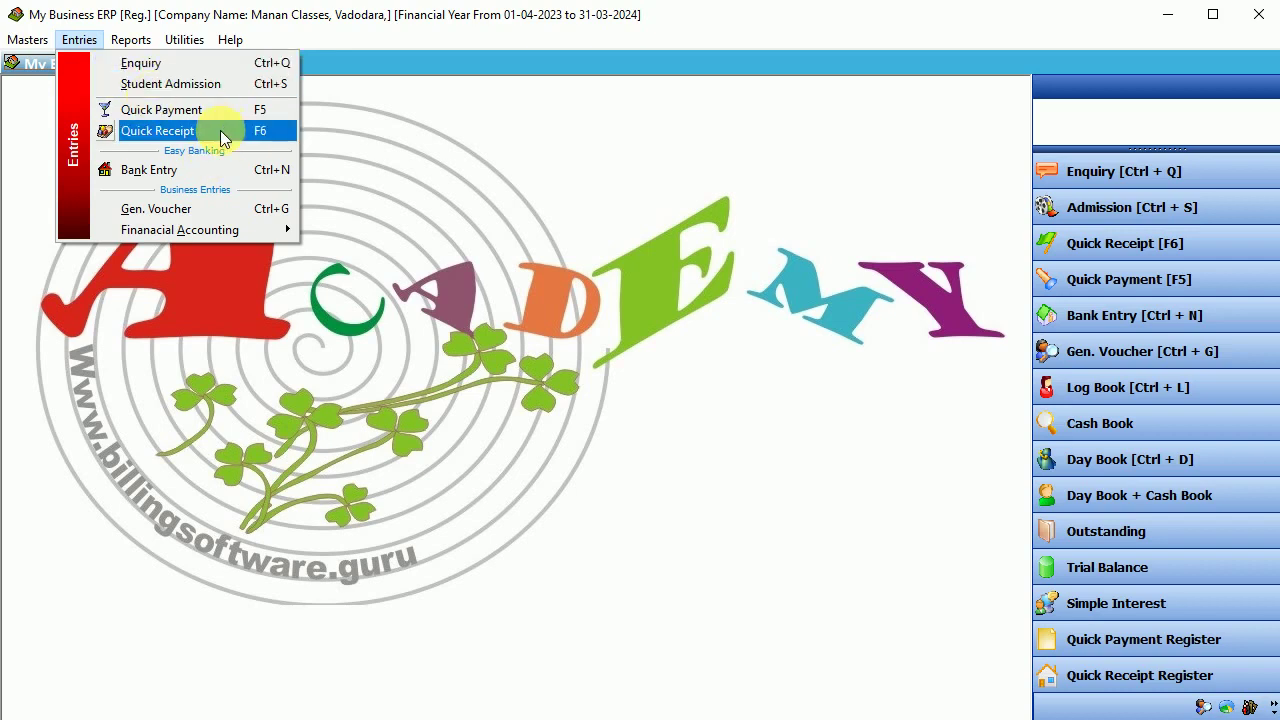
# - Start quick receipt no. 1 dated 28-05-2023 in Cash mode
pyautogui.click(160, 131)
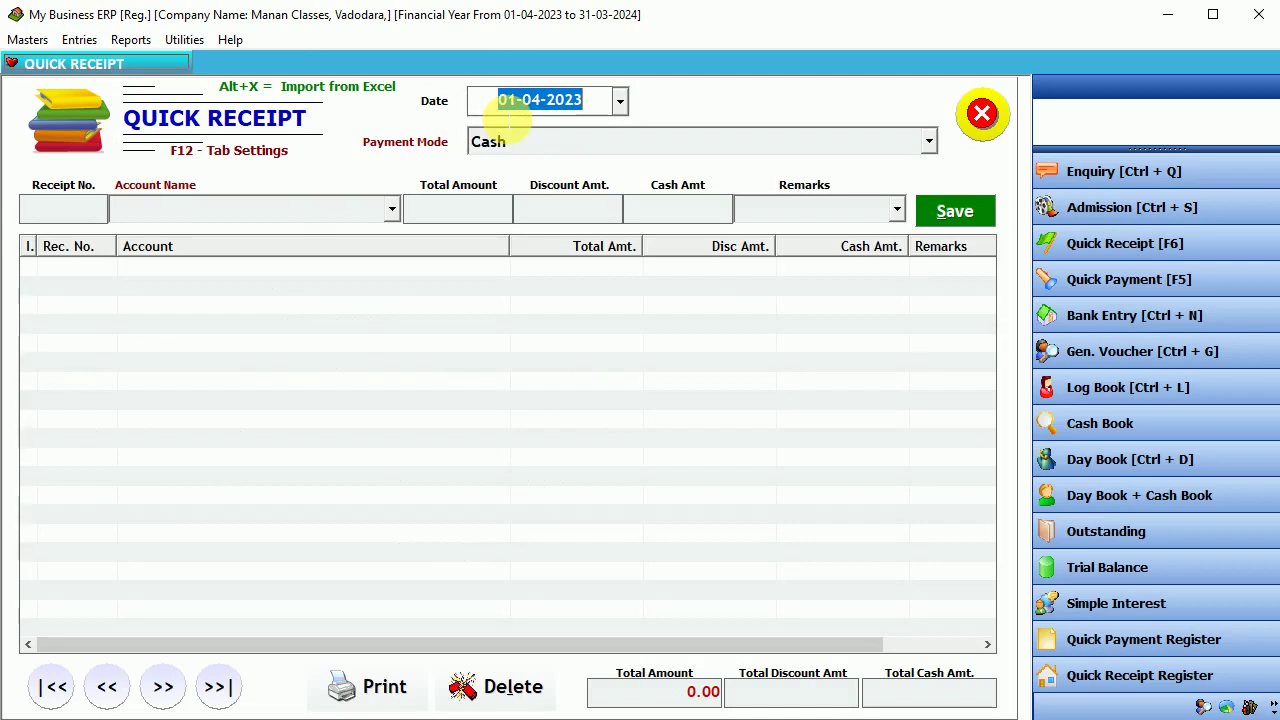
pyautogui.write('08')
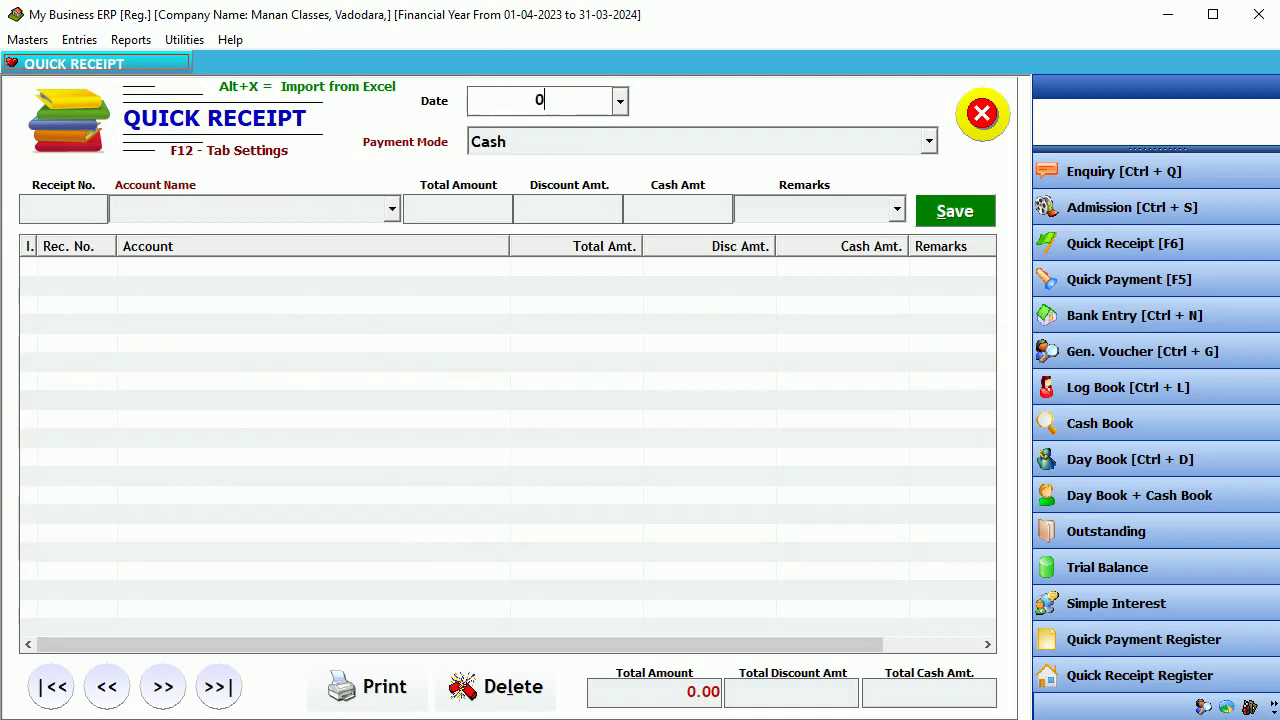
pyautogui.press('BackSpace')
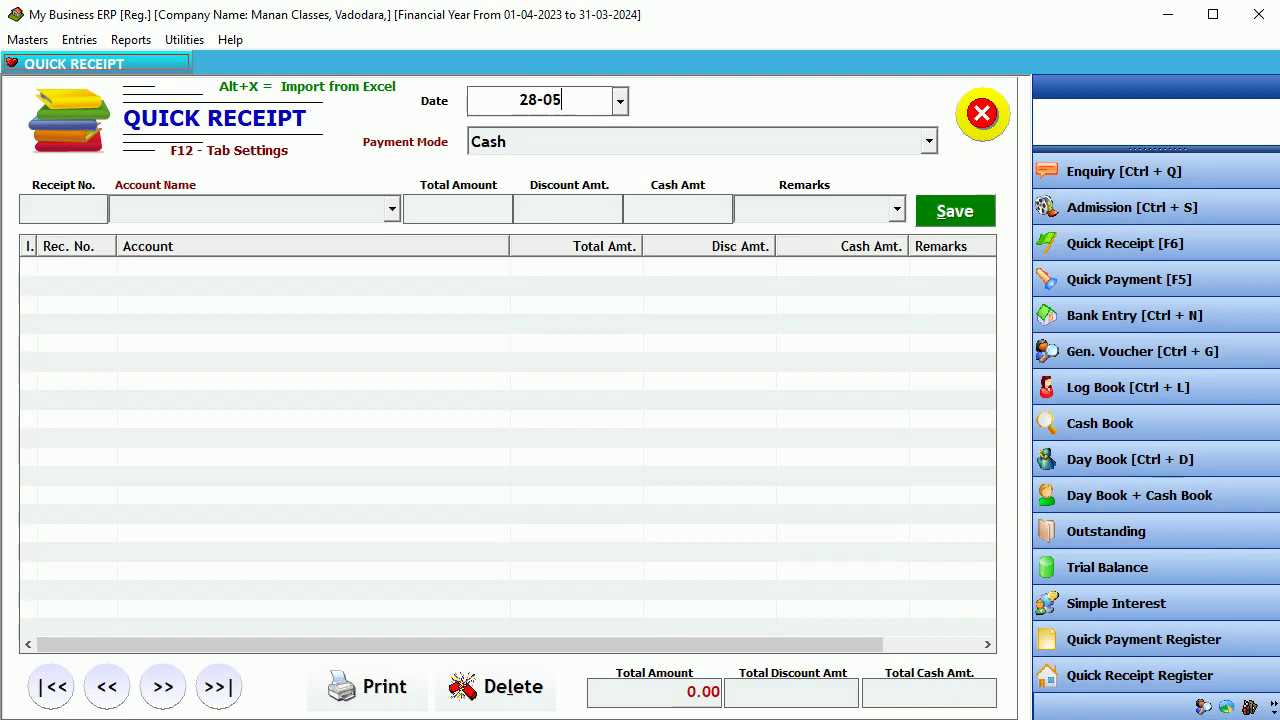
pyautogui.write('28-05-2023')
pyautogui.press('Return')
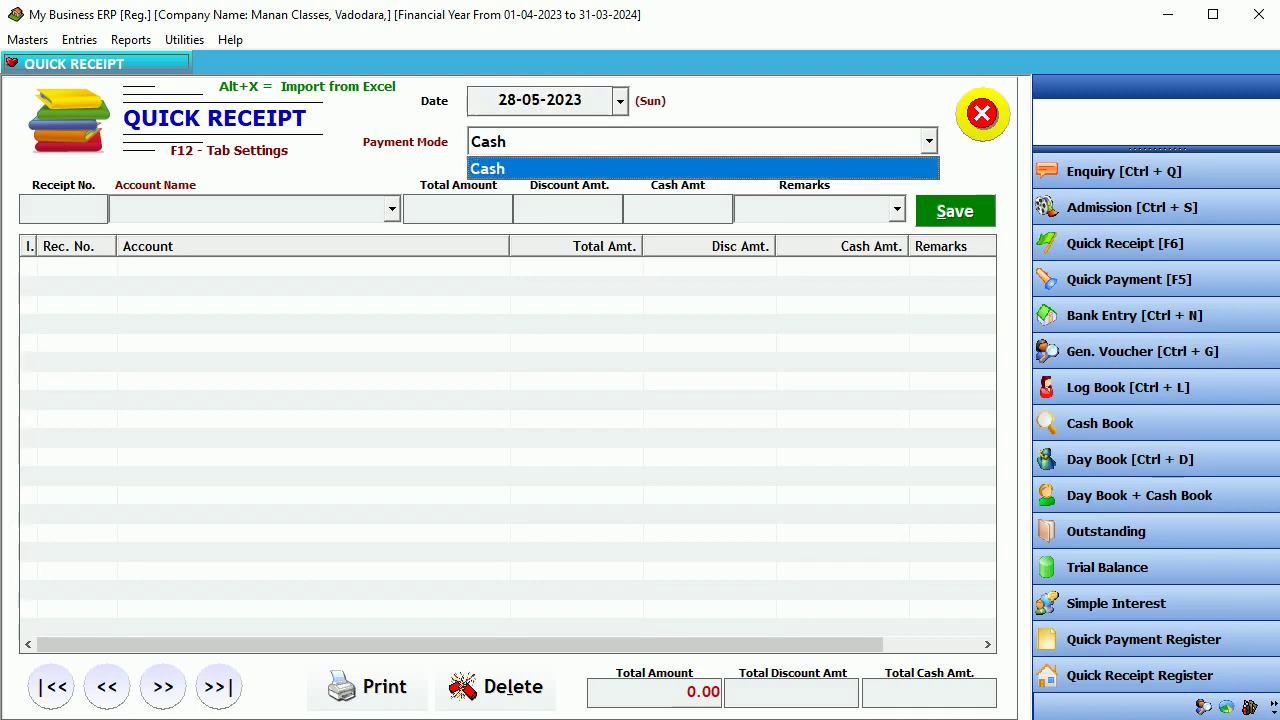
pyautogui.press('Return')
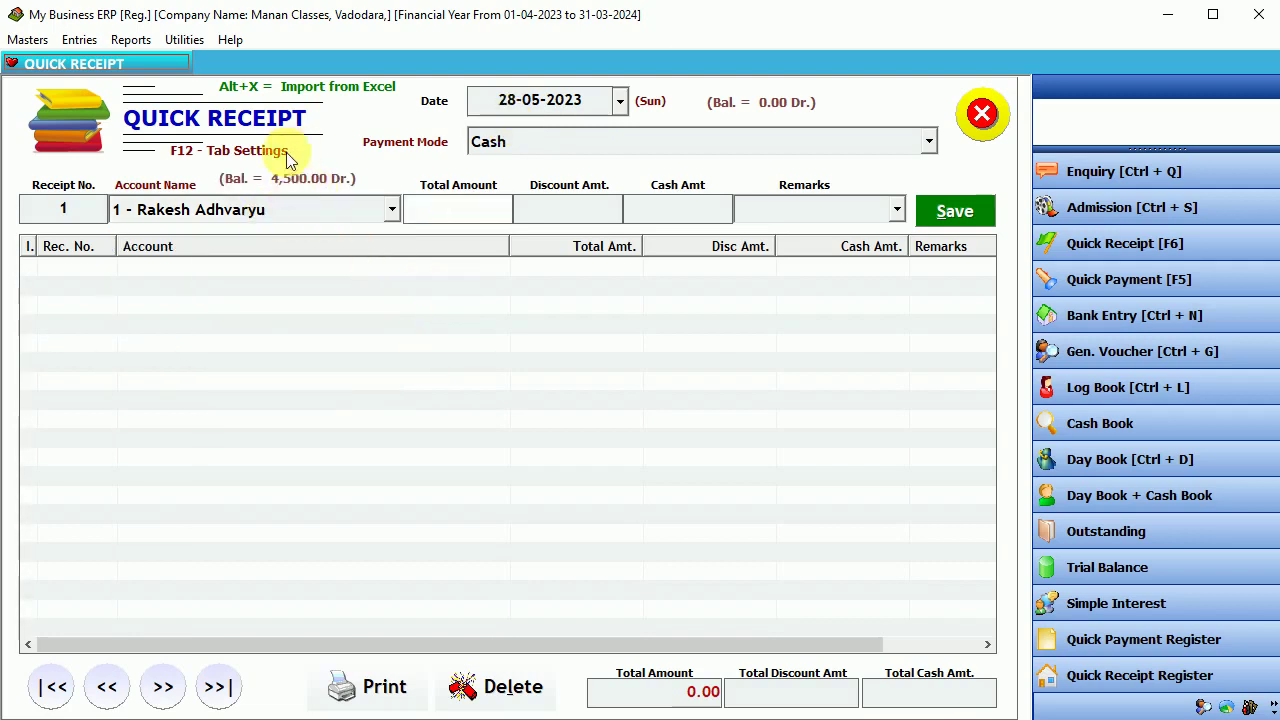
# - Enter 1500 with remark '1st installment, pending 3k', save, and tick the saved receipt
pyautogui.write('150')
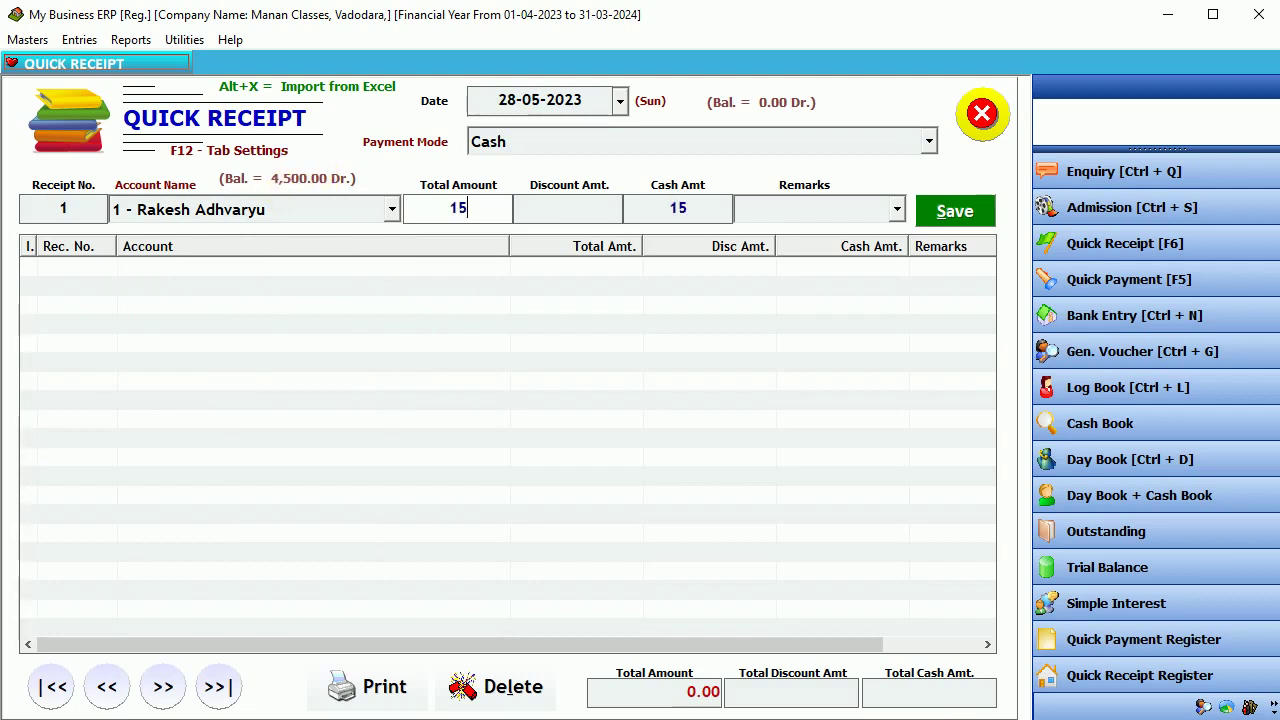
pyautogui.press('Return')
pyautogui.press('Return')
pyautogui.press('Return')
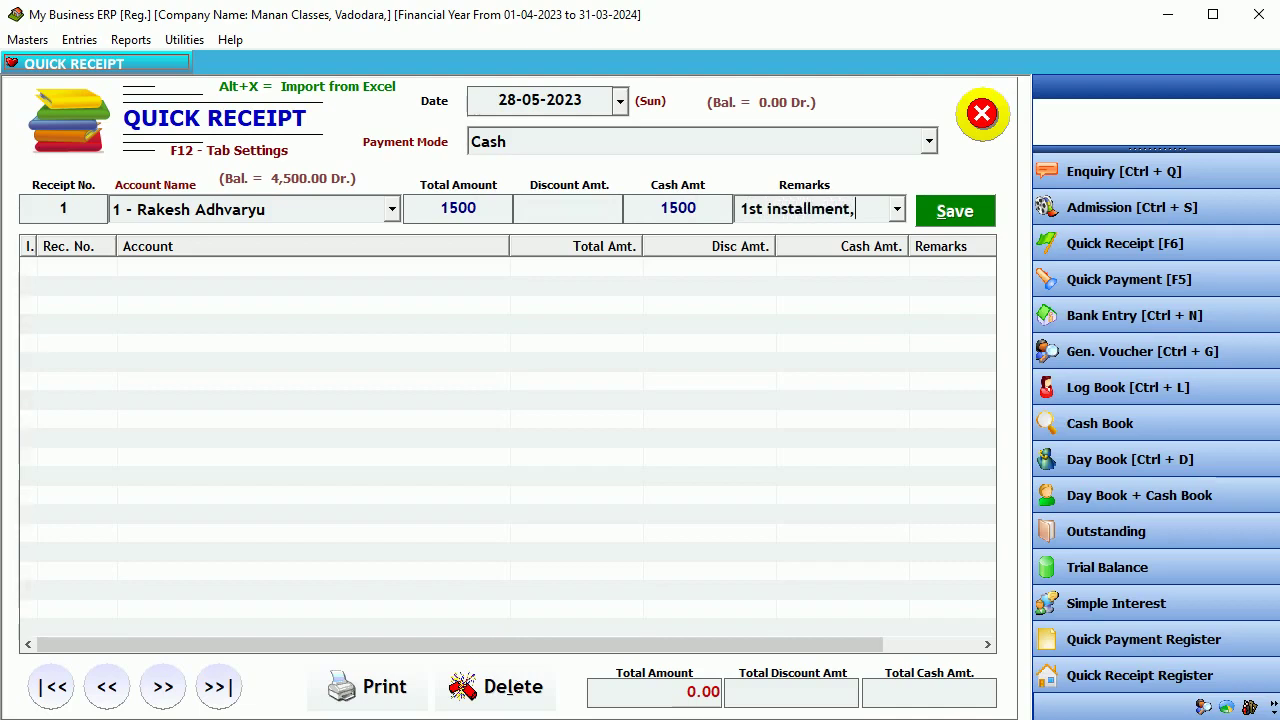
pyautogui.write('1st installment, pending 3k')
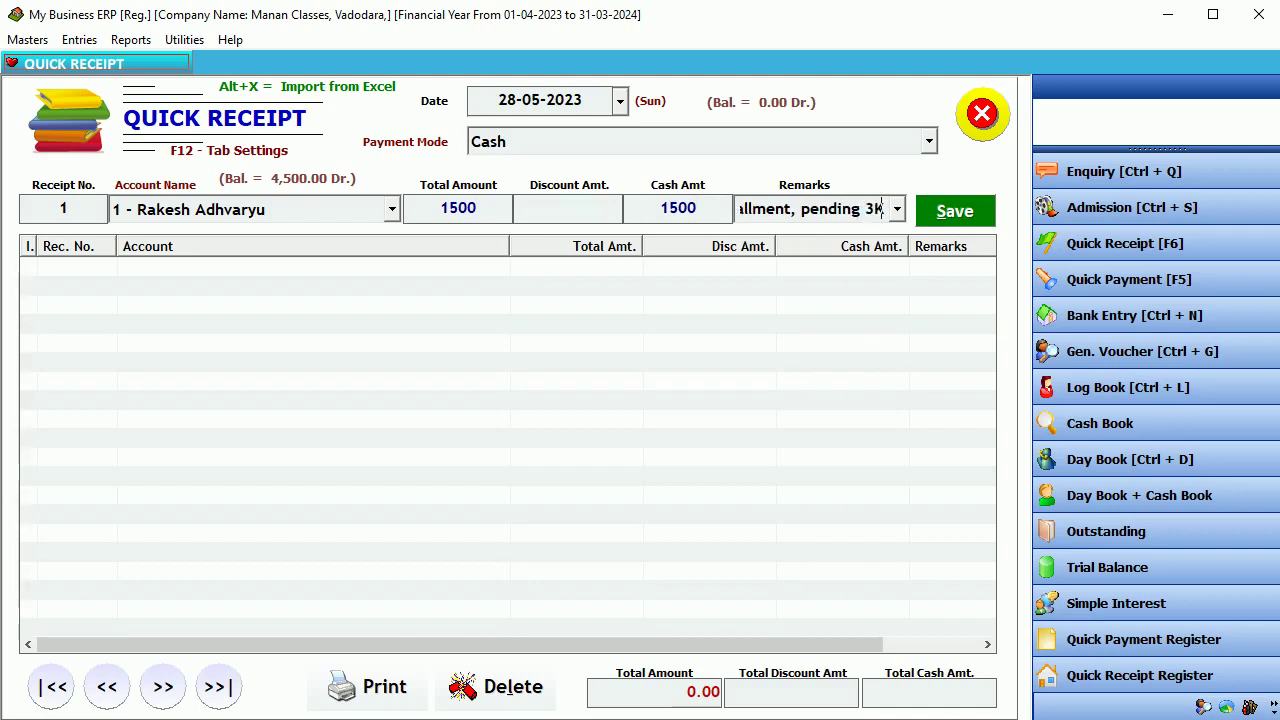
pyautogui.press('Tab')
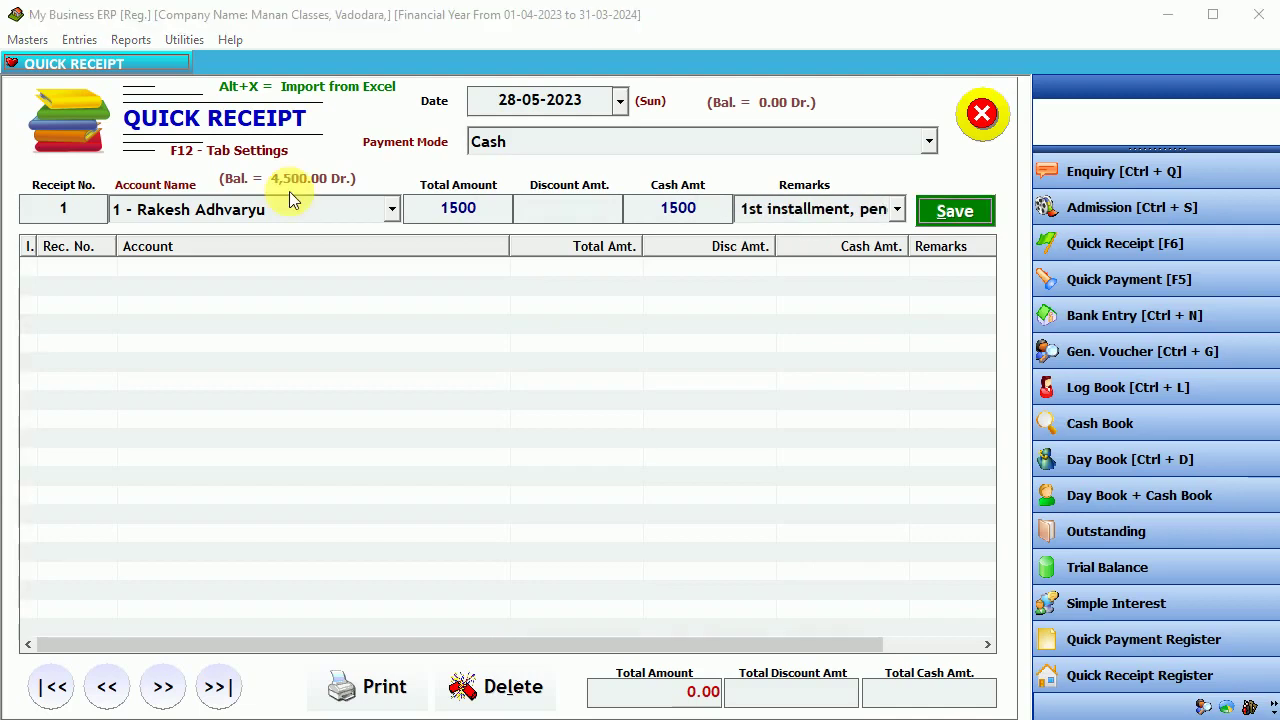
pyautogui.press('Return')
pyautogui.press('Return')
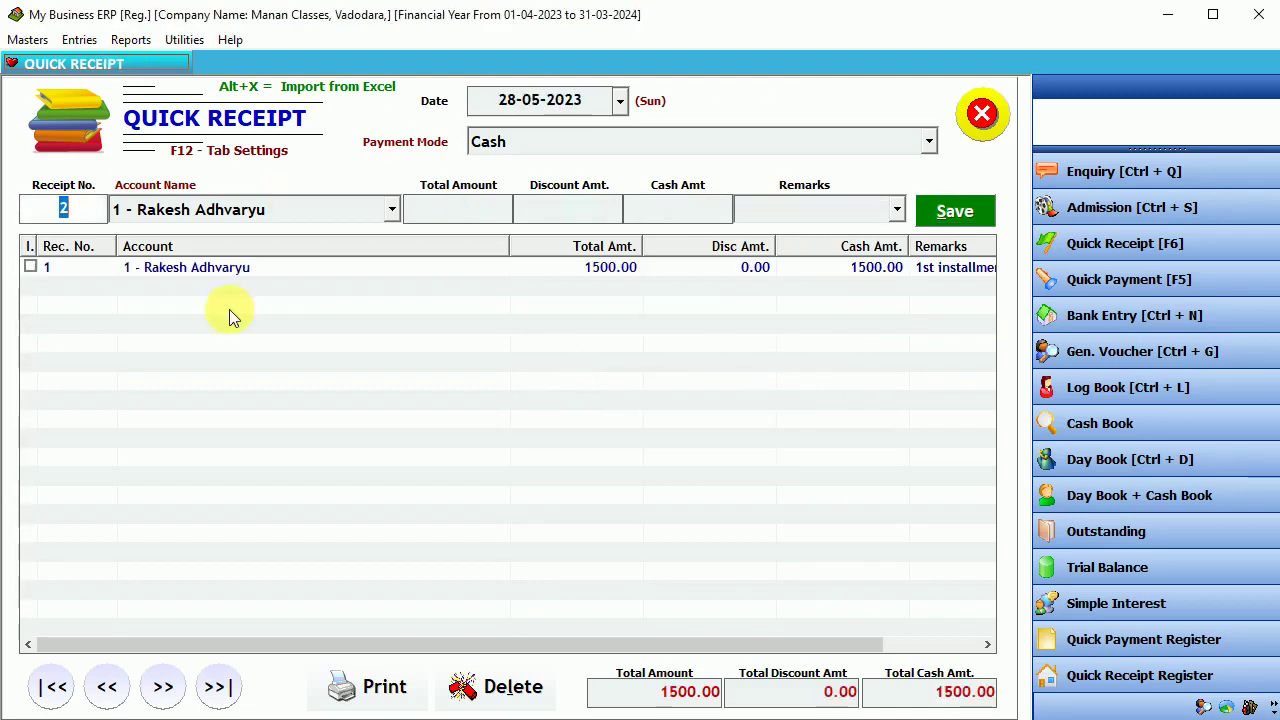
pyautogui.click(31, 267)
pyautogui.click(31, 267)
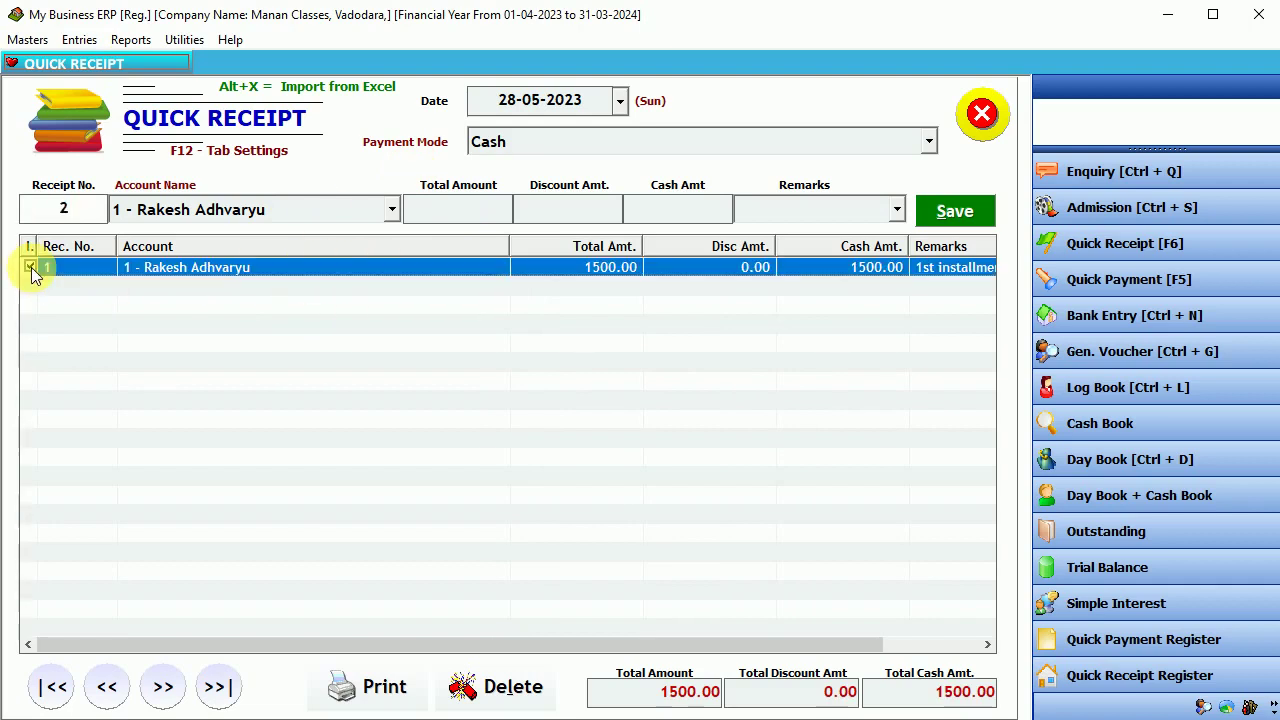
pyautogui.click(345, 686)
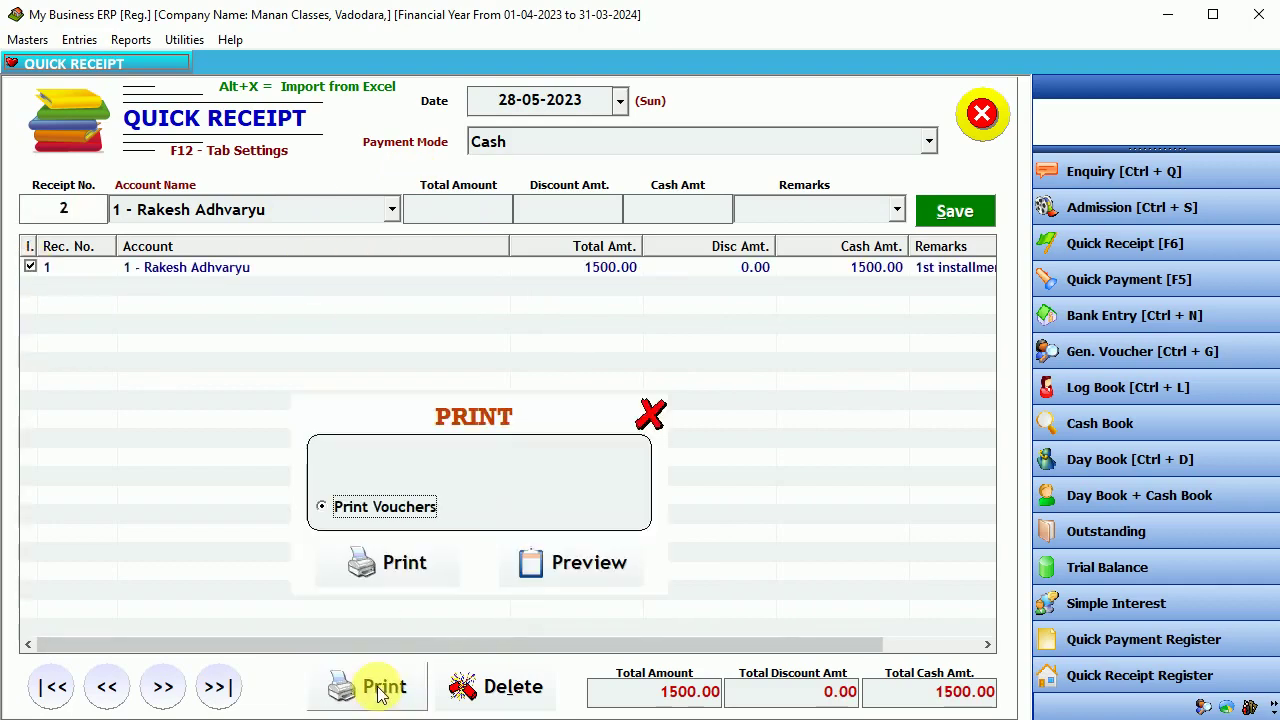
# - Preview Print Vouchers output for Manan Classes receipt no. 1 of ₹1500.00
pyautogui.click(575, 565)
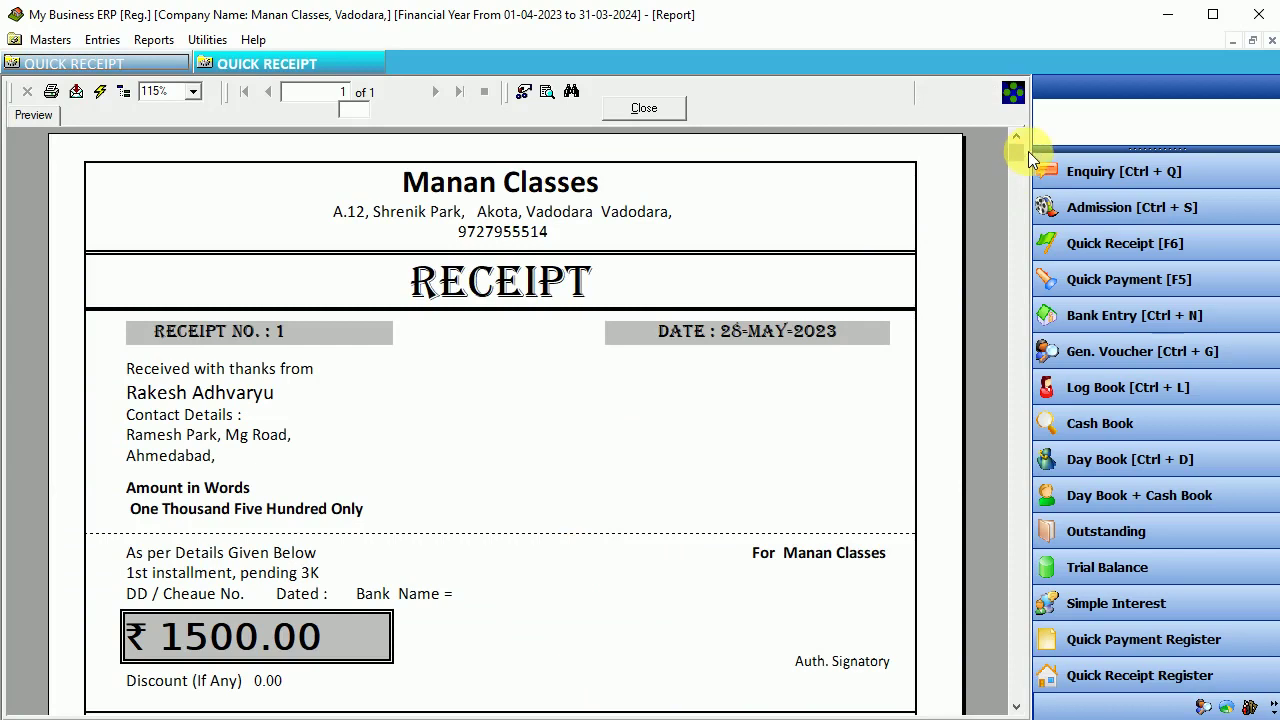
pyautogui.moveTo(1022, 154); pyautogui.dragTo(1019, 167)
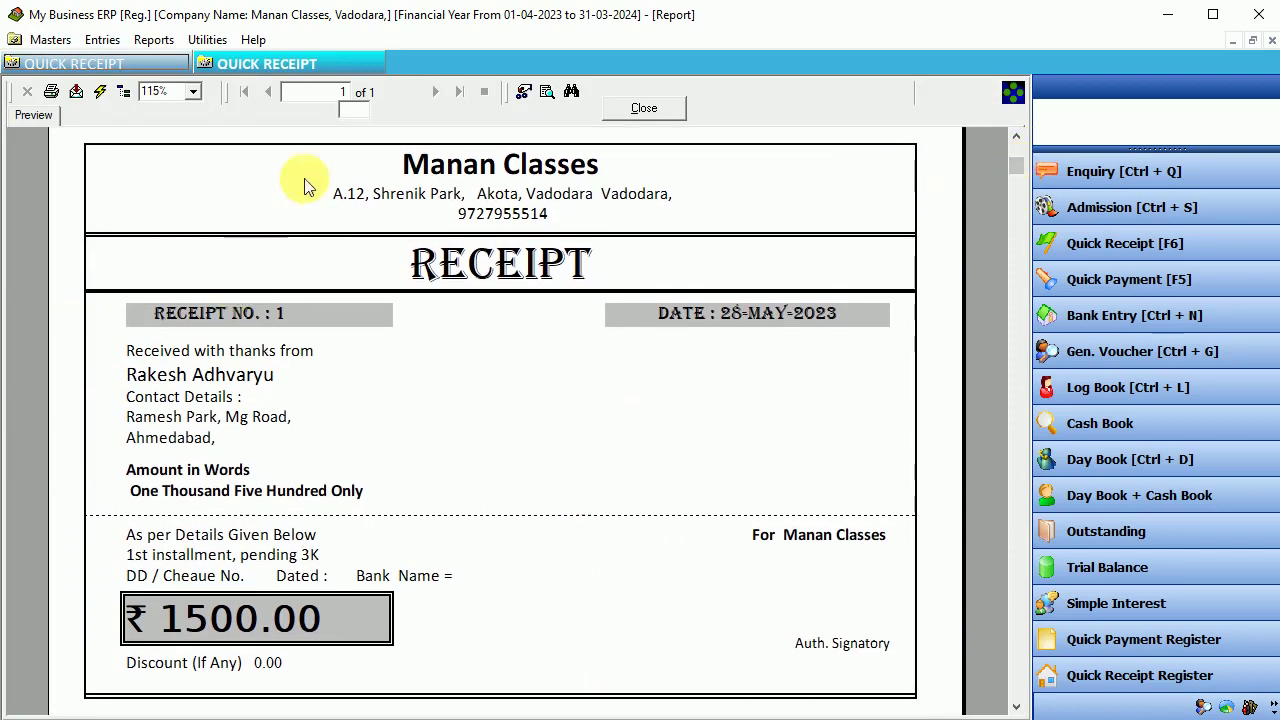
pyautogui.click(480, 255)
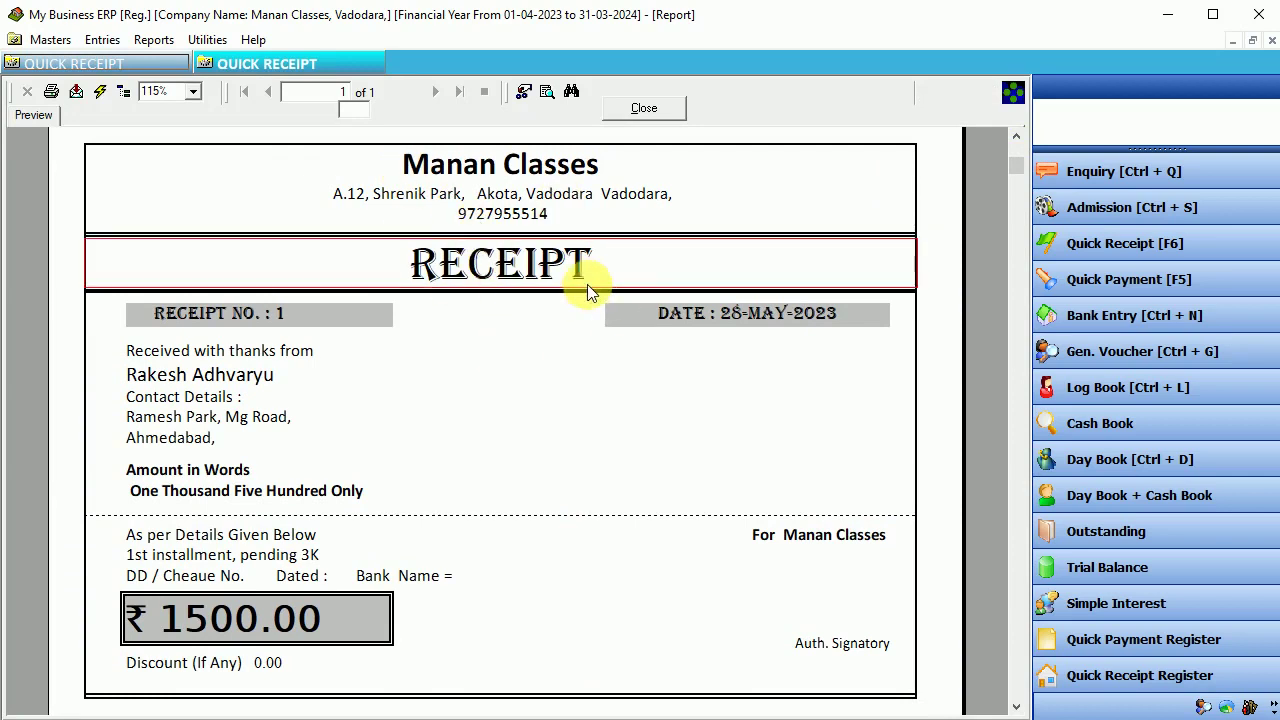
pyautogui.click(505, 185)
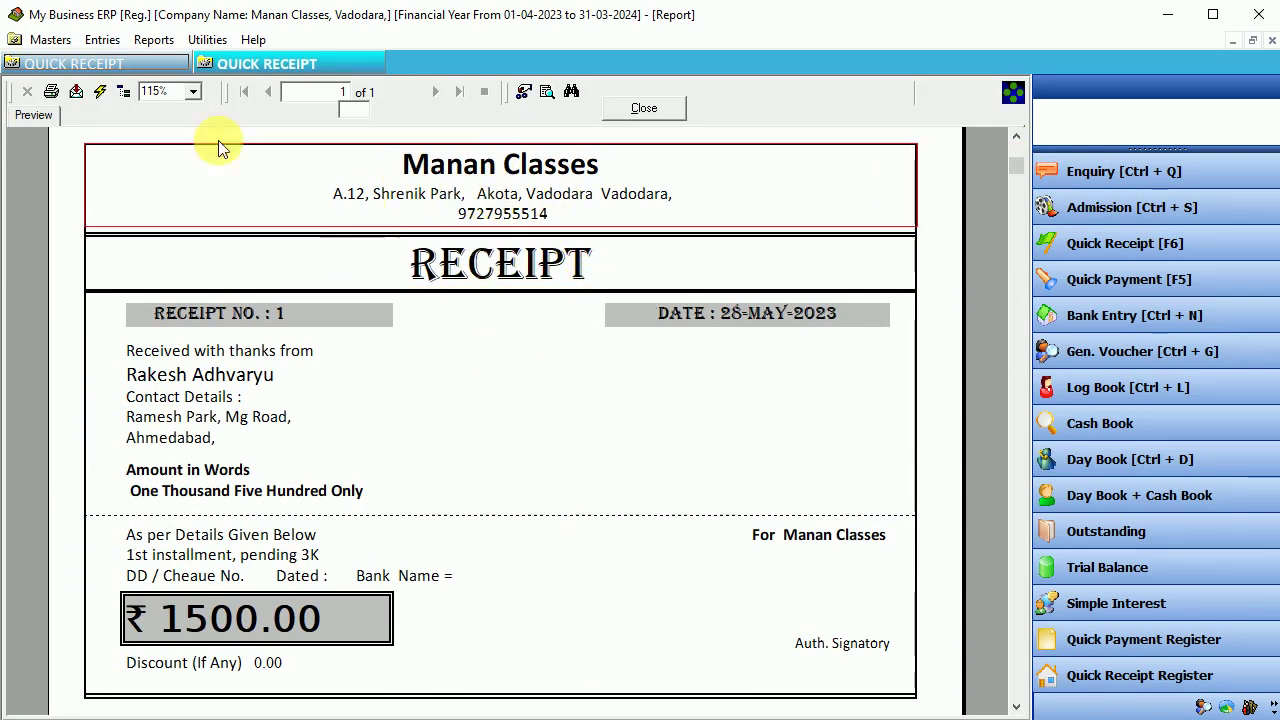
pyautogui.click(50, 39)
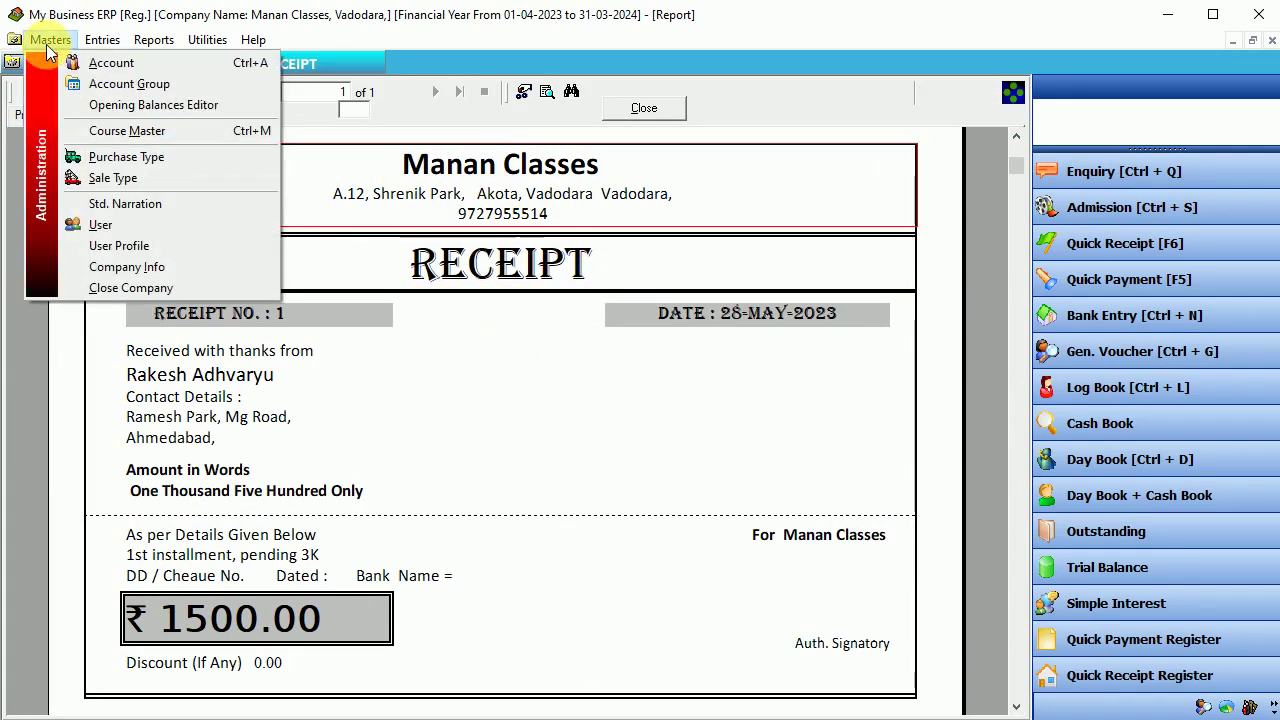
# - Review the company name, address, city and mobile entries in Company Information, then close it
pyautogui.click(120, 266)
pyautogui.moveTo(277, 196); pyautogui.dragTo(126, 177)
pyautogui.click(287, 310)
pyautogui.moveTo(287, 305); pyautogui.dragTo(127, 302)
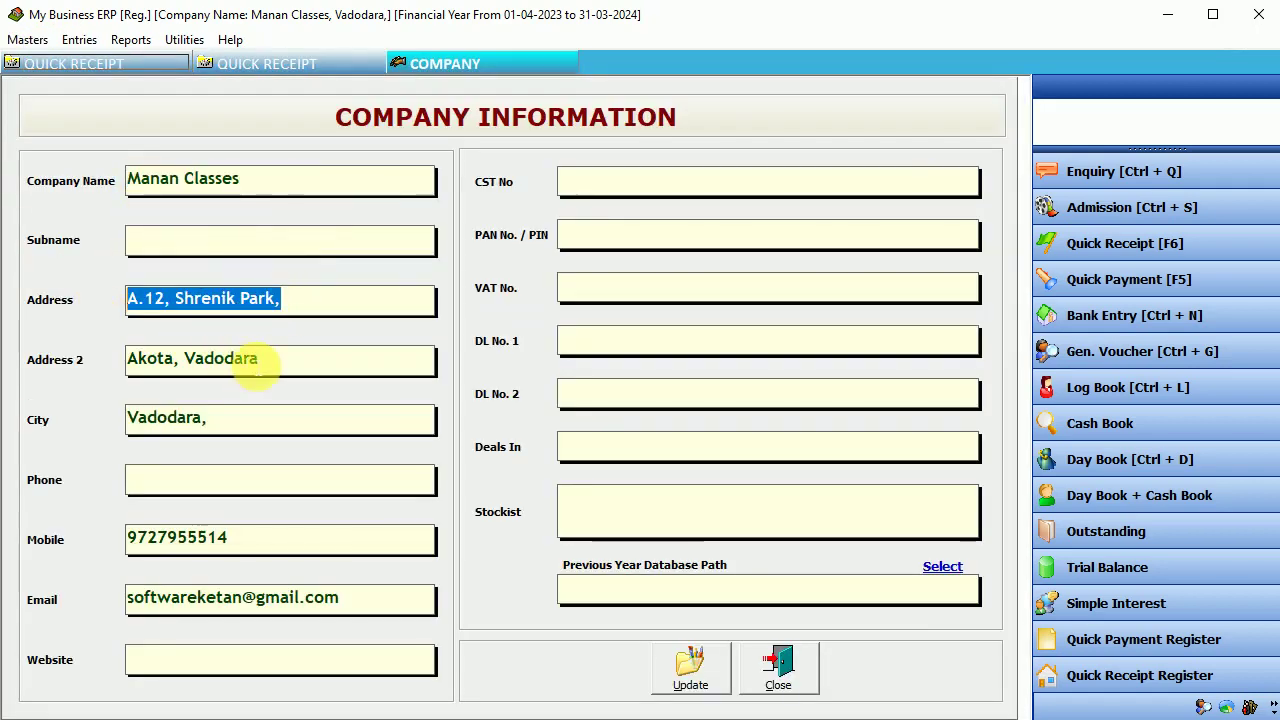
pyautogui.moveTo(252, 358); pyautogui.dragTo(89, 360)
pyautogui.moveTo(223, 423); pyautogui.dragTo(127, 420)
pyautogui.moveTo(232, 538); pyautogui.dragTo(127, 537)
pyautogui.click(775, 670)
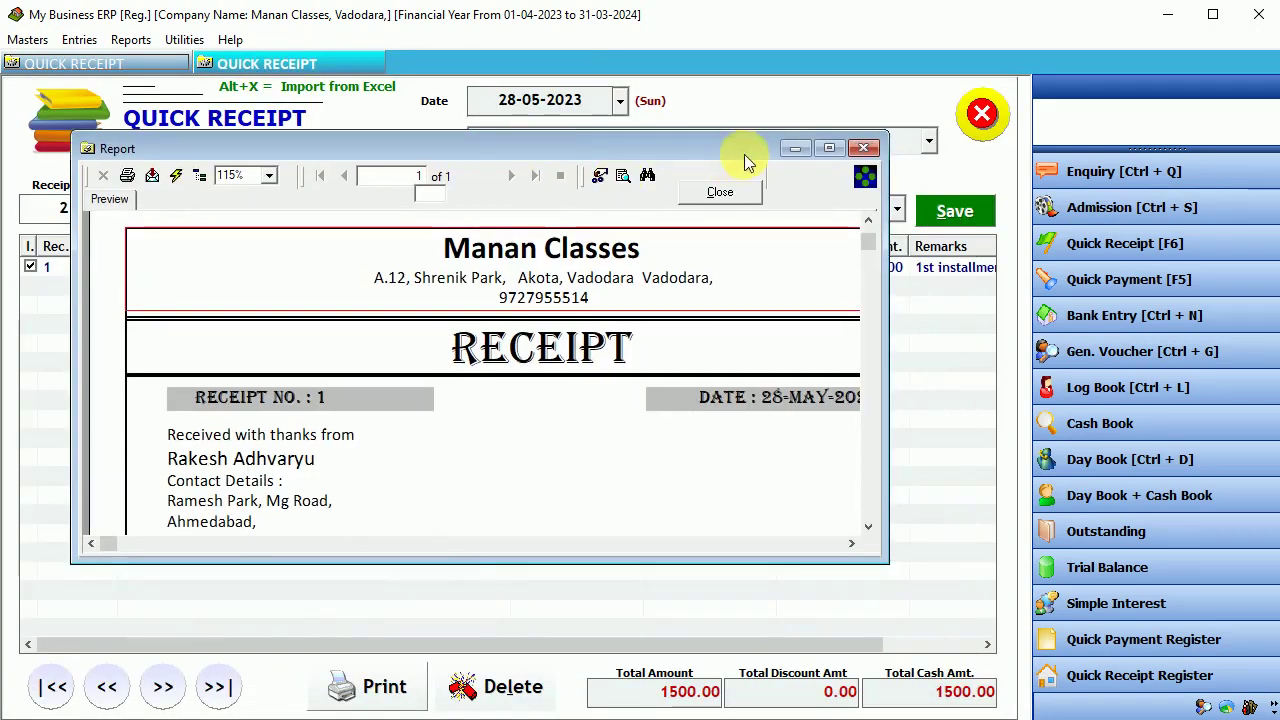
# - Maximize the receipt preview and go through its sections, from RECEIPT title to Auth. Signatory
pyautogui.click(829, 148)
pyautogui.click(490, 262)
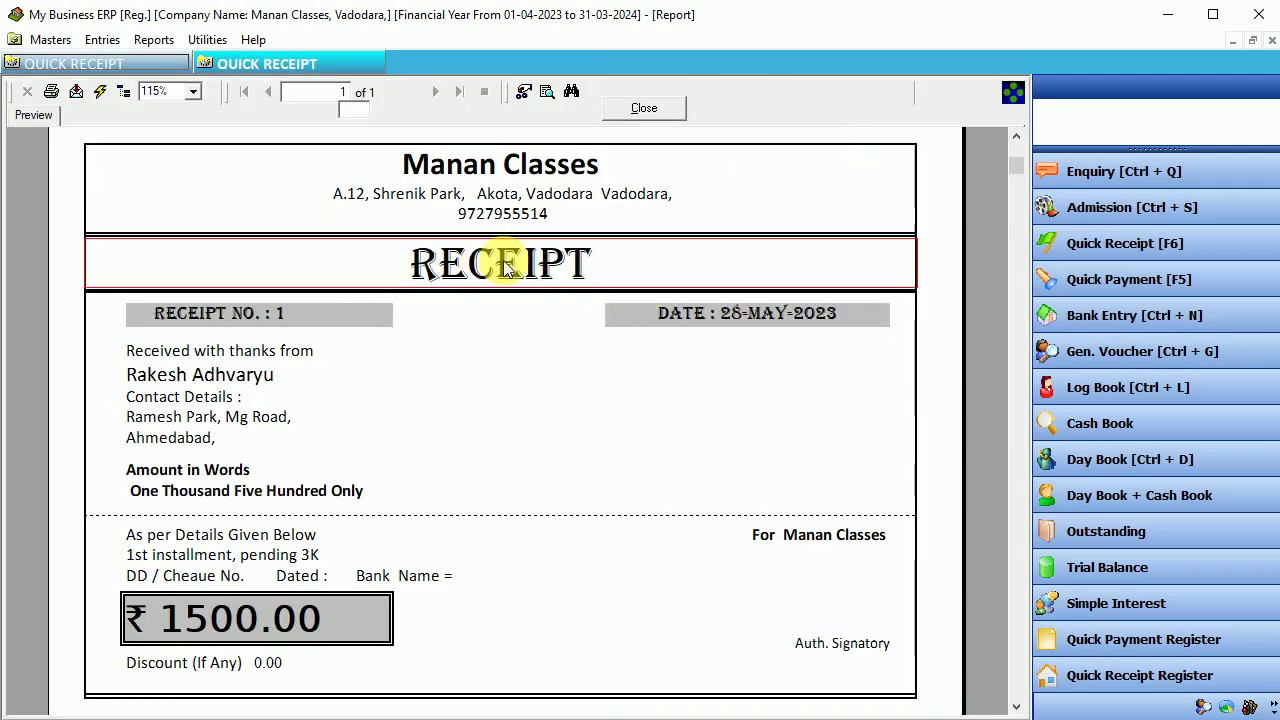
pyautogui.click(248, 318)
pyautogui.click(748, 316)
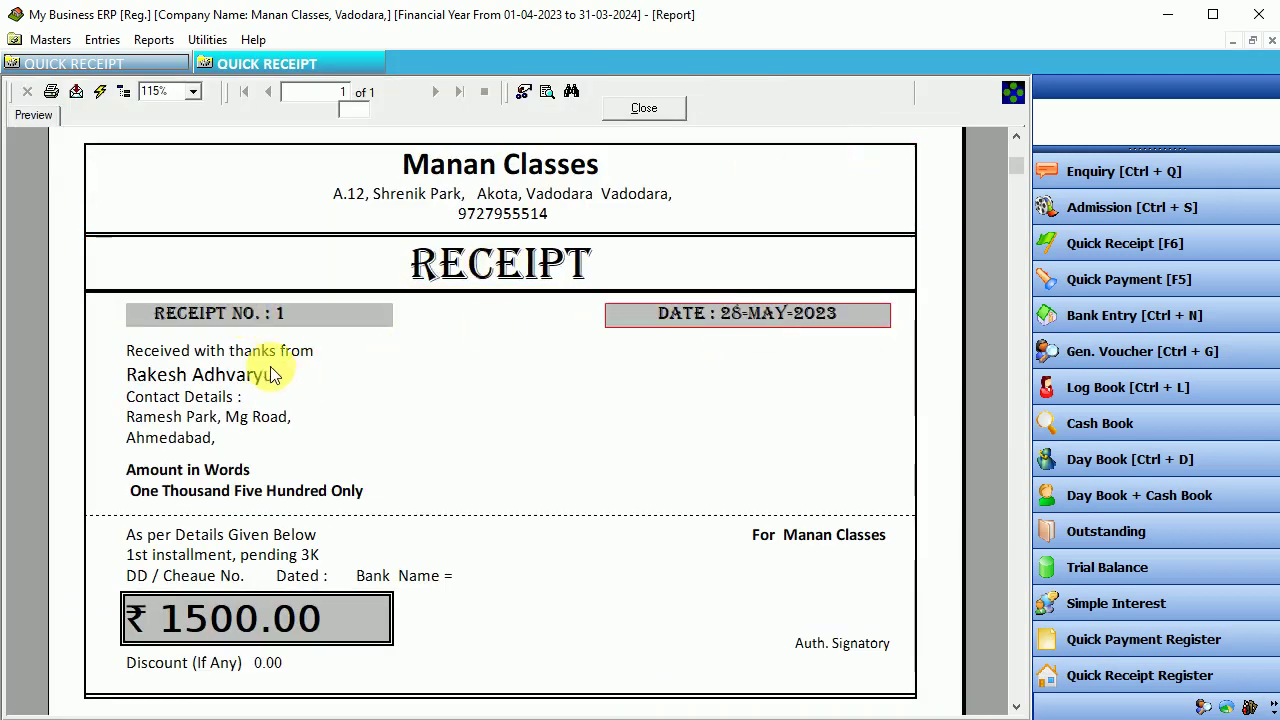
pyautogui.click(200, 370)
pyautogui.click(200, 425)
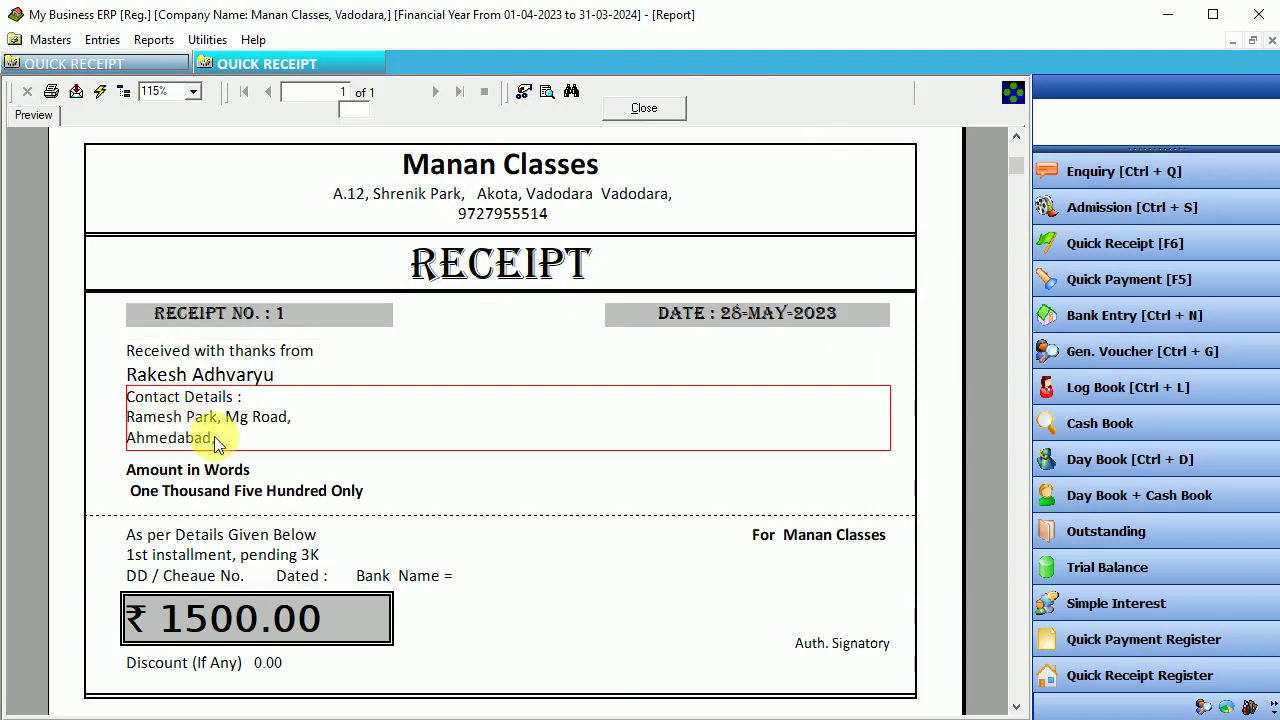
pyautogui.click(208, 485)
pyautogui.click(237, 540)
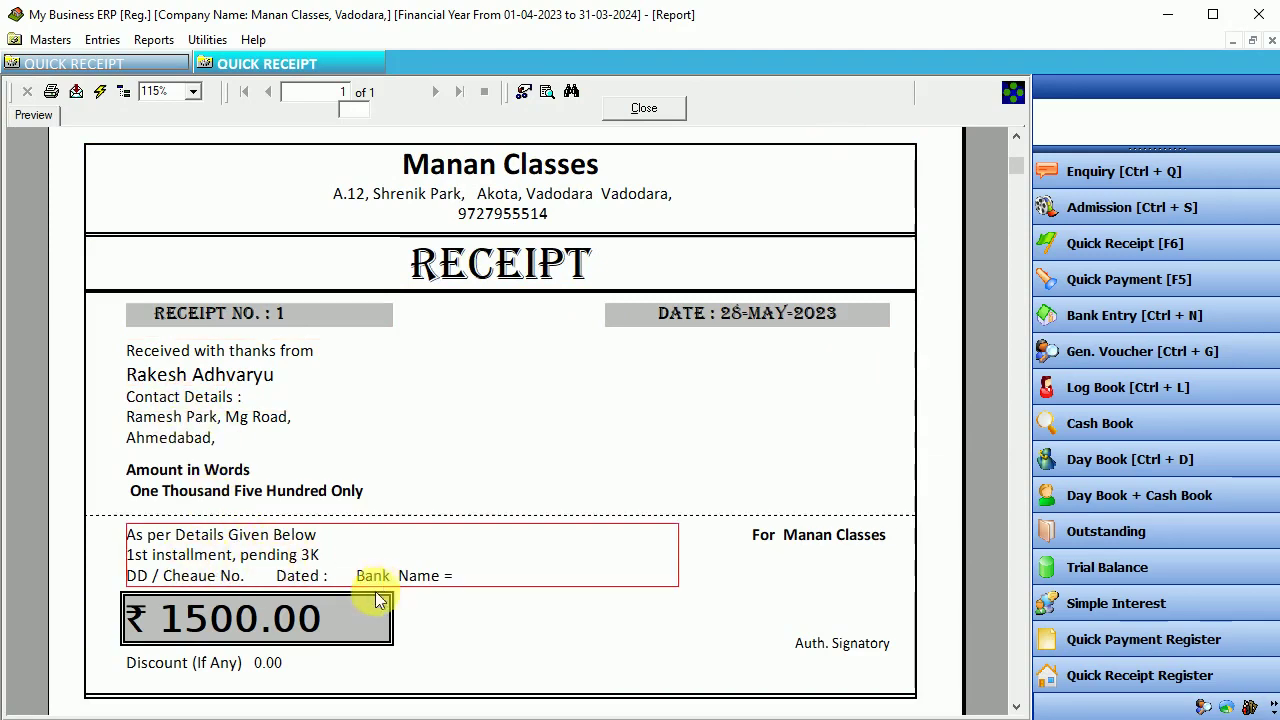
pyautogui.click(257, 612)
pyautogui.click(260, 664)
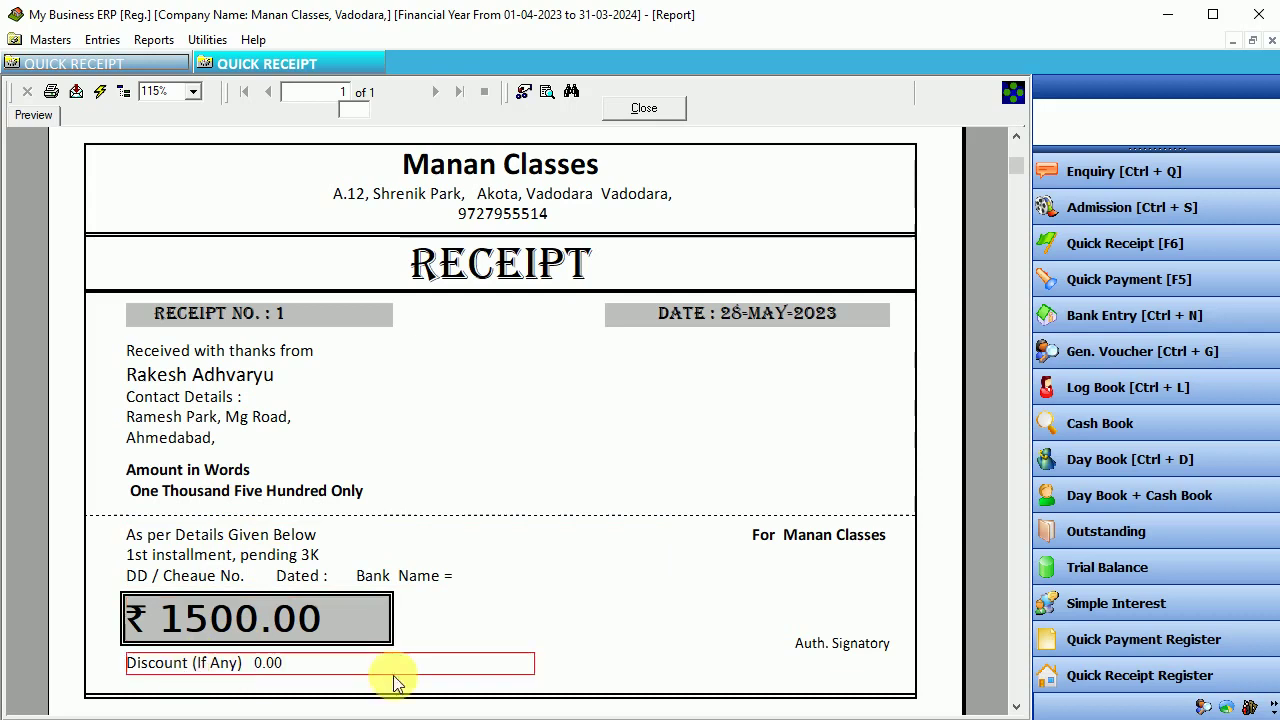
pyautogui.click(823, 532)
pyautogui.click(830, 642)
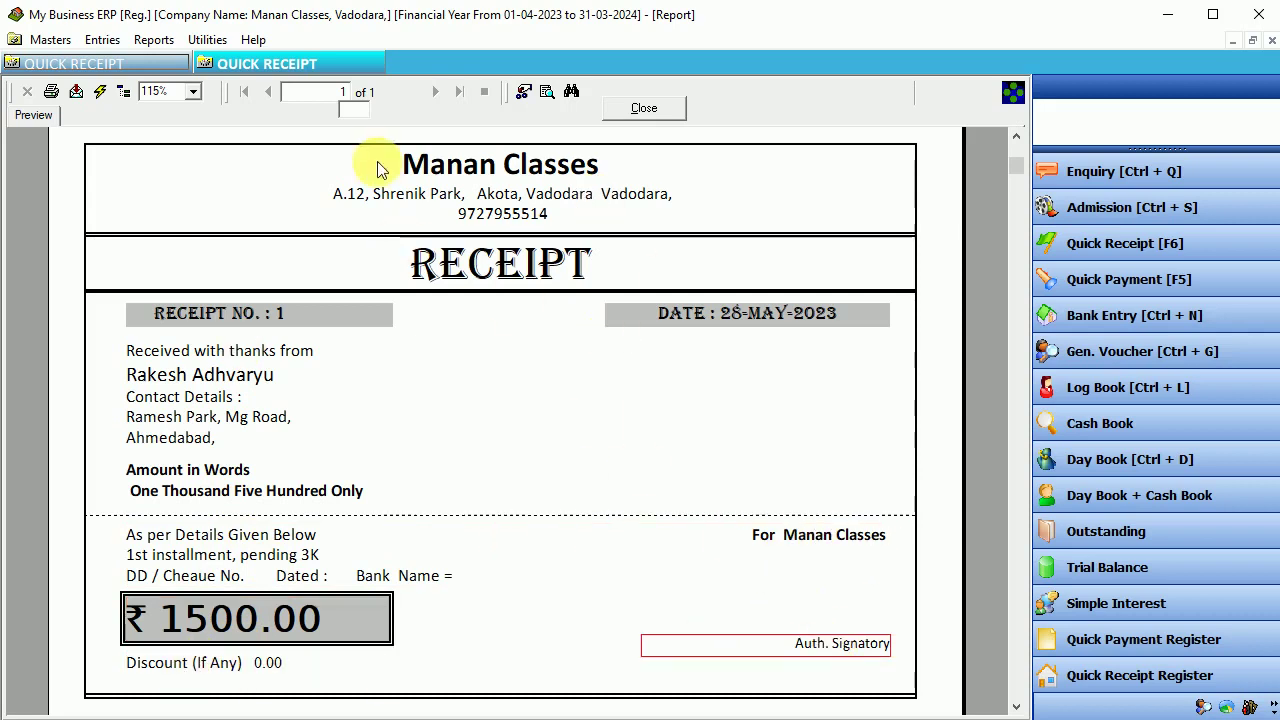
# - Cancel printing the receipt and close the preview
pyautogui.click(52, 92)
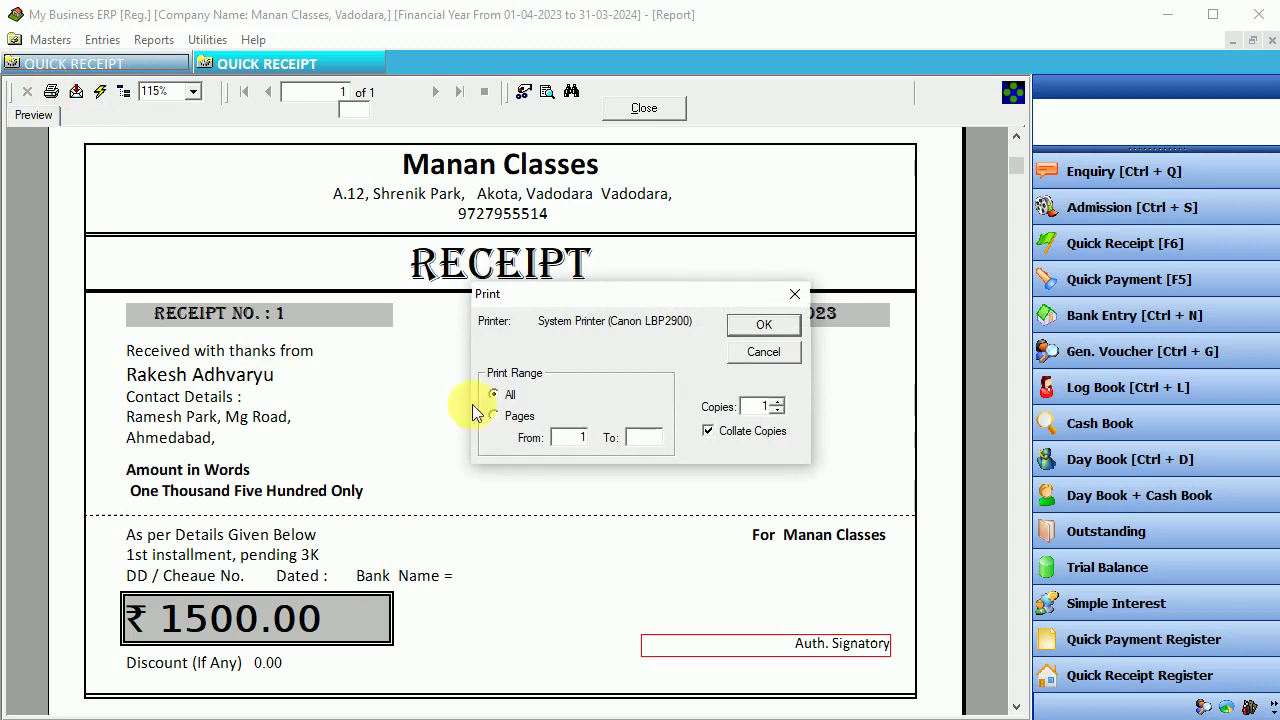
pyautogui.click(772, 350)
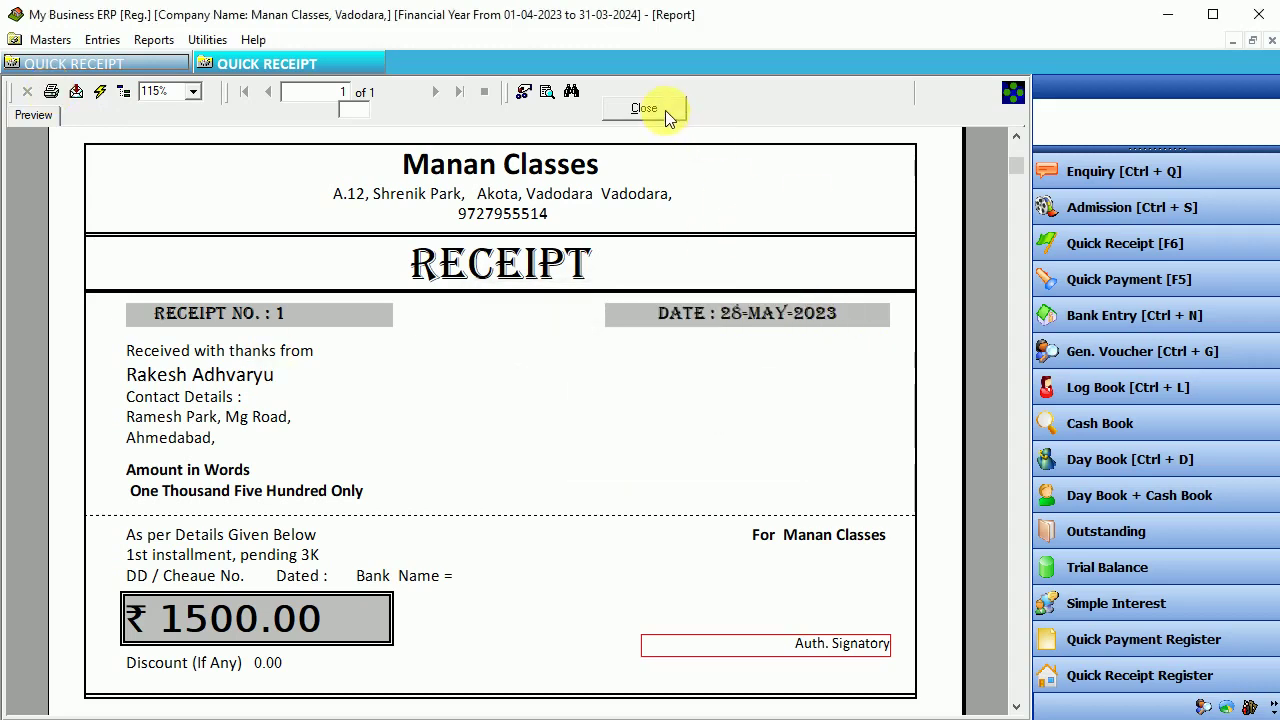
pyautogui.click(630, 110)
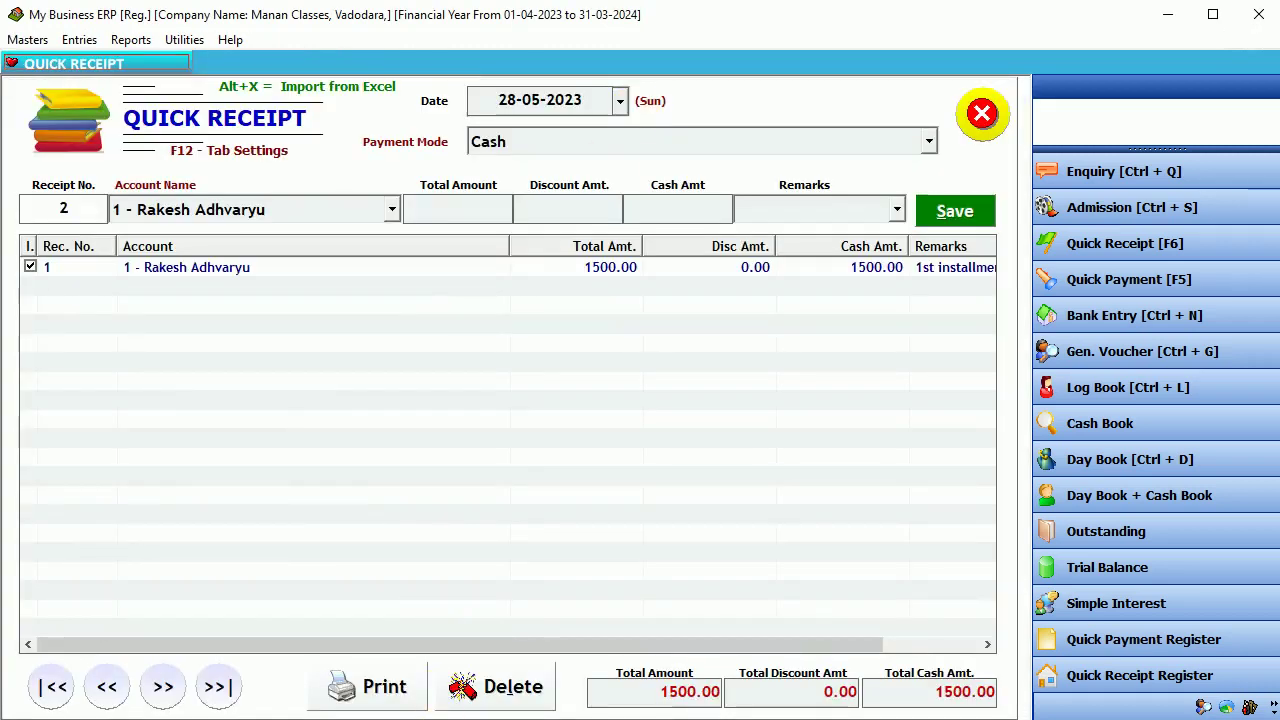
# - Set doPDF v7 as the default printer in Printers & scanners settings
pyautogui.press('super')
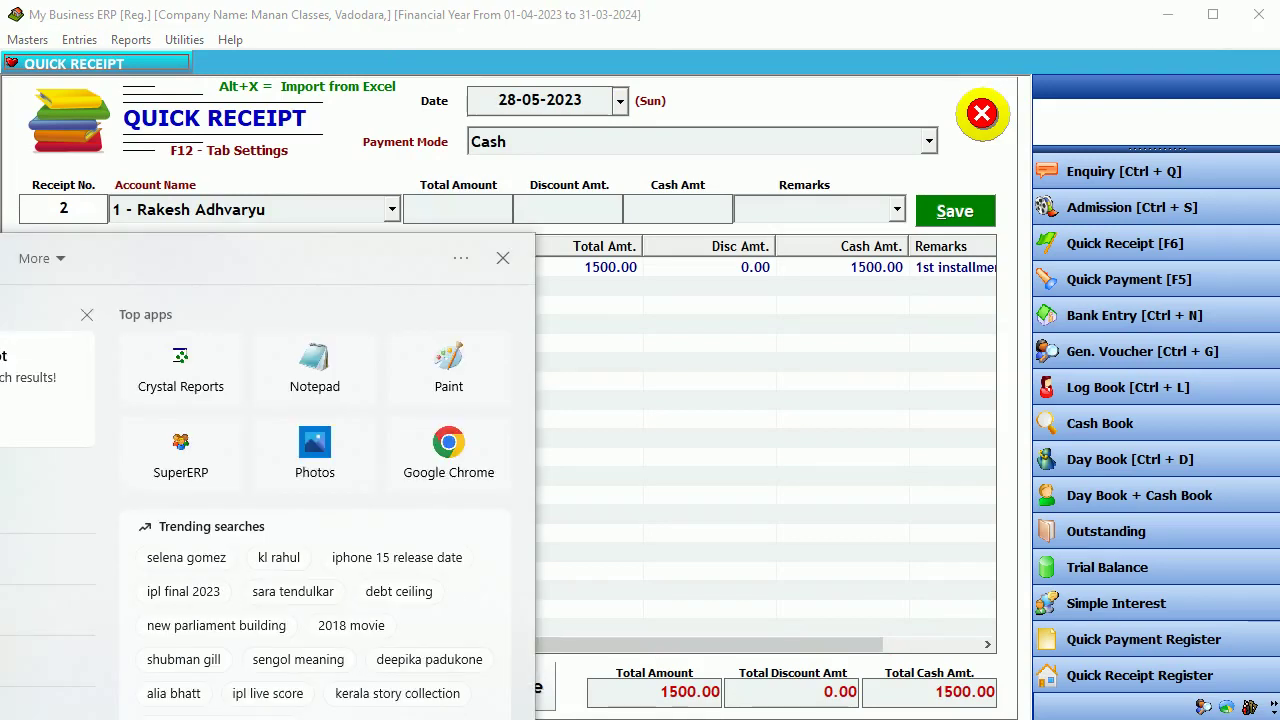
pyautogui.write('printer')
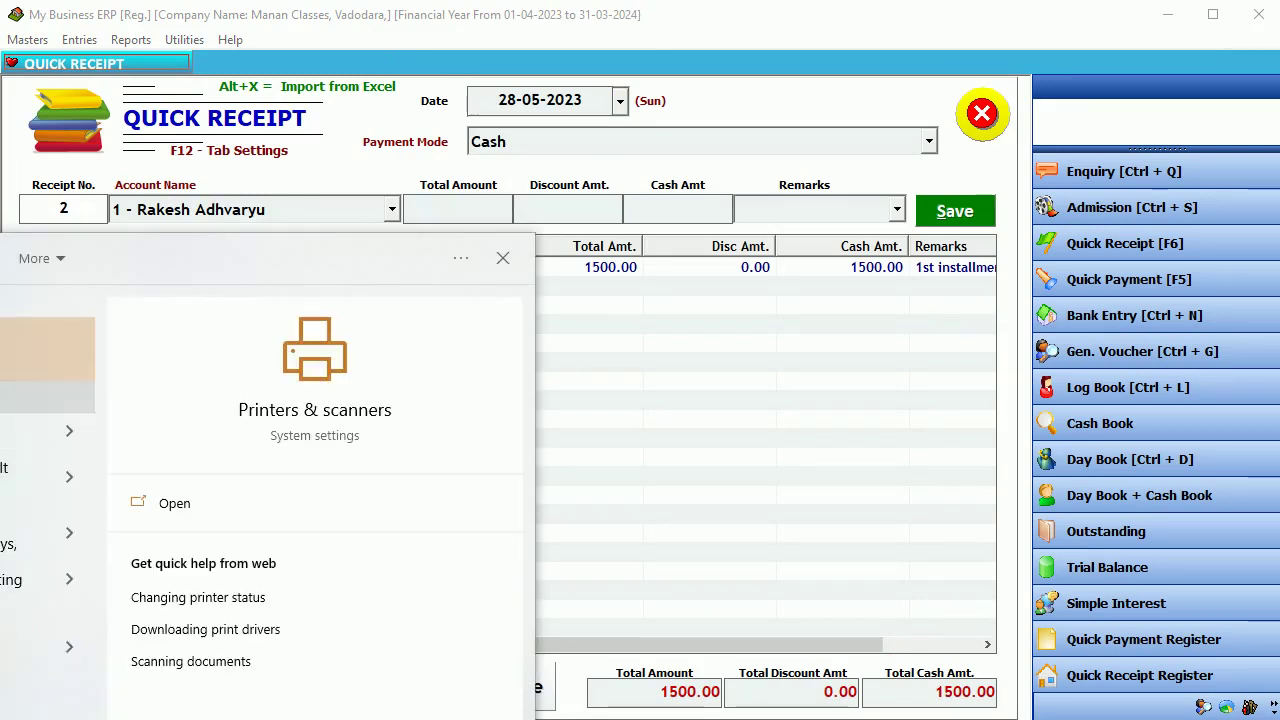
pyautogui.press('Escape')
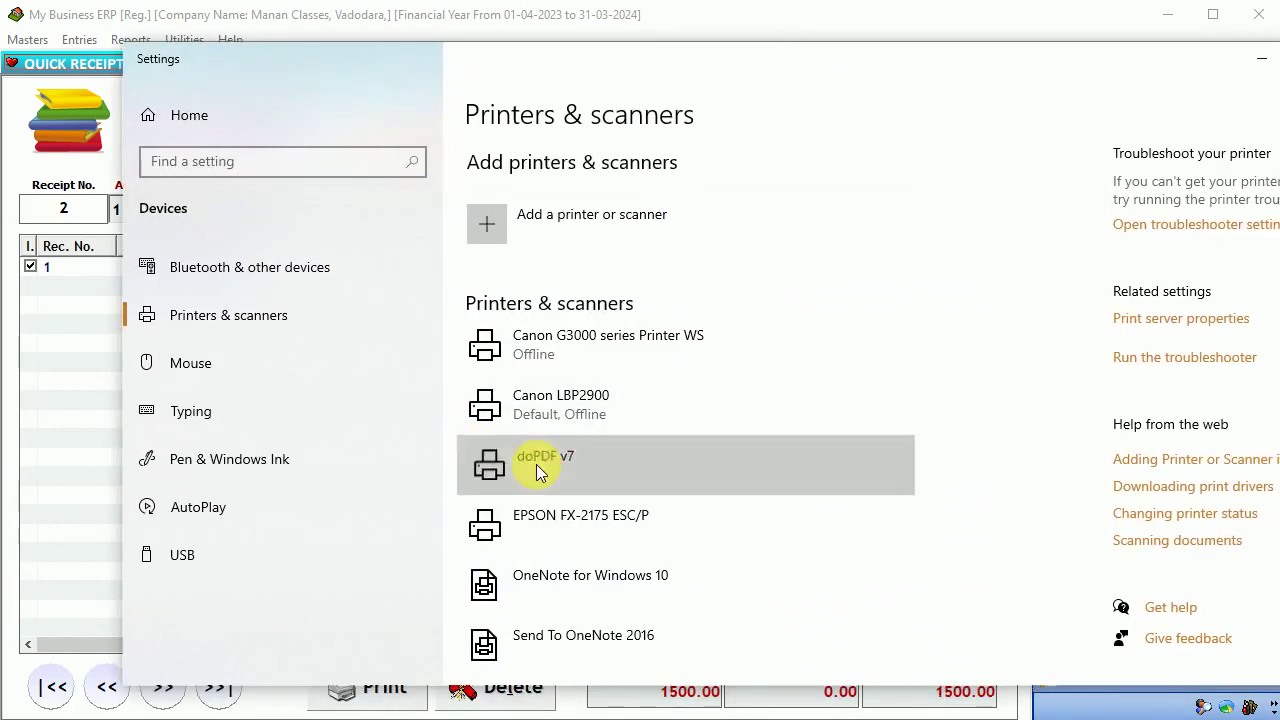
pyautogui.click(494, 466)
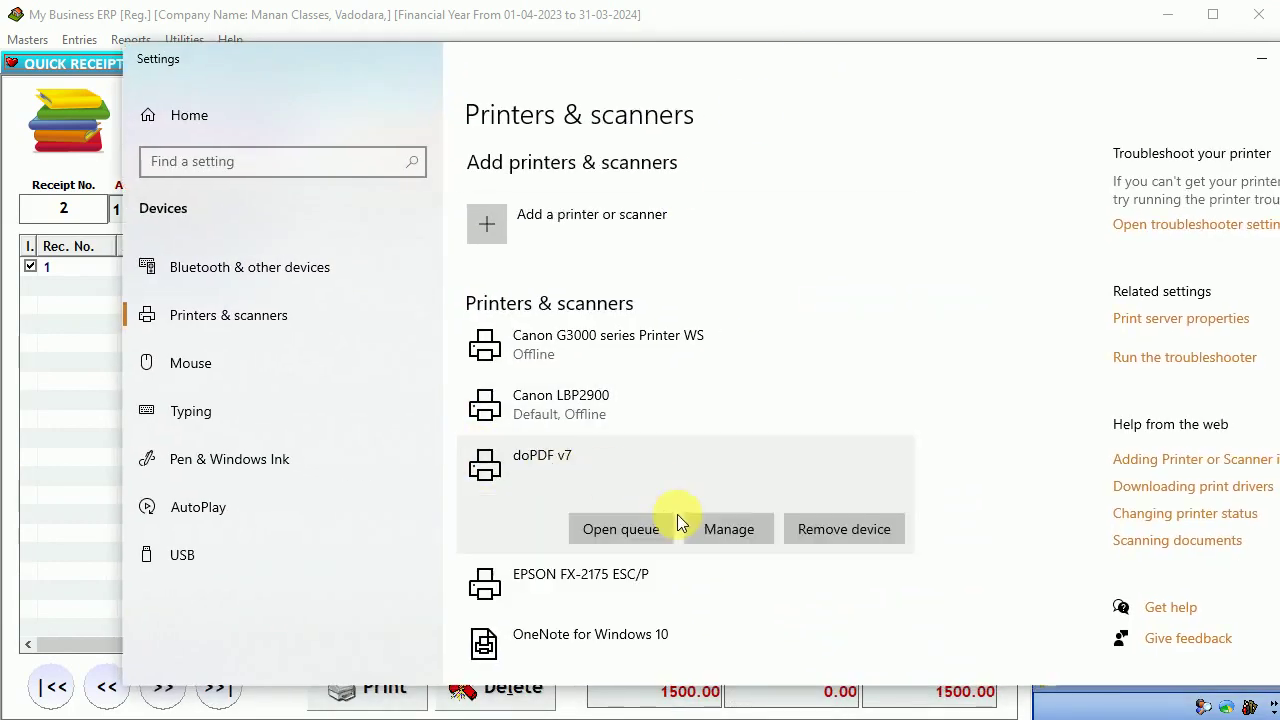
pyautogui.click(739, 533)
pyautogui.click(377, 252)
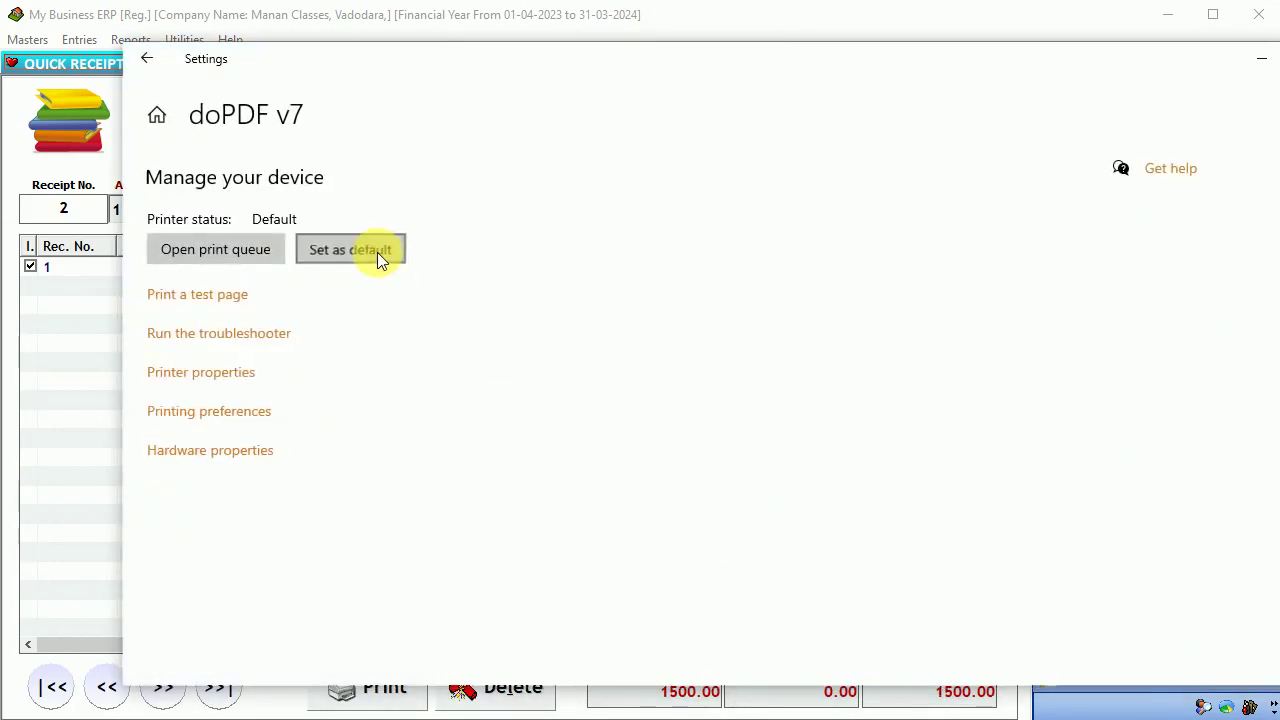
pyautogui.click(146, 58)
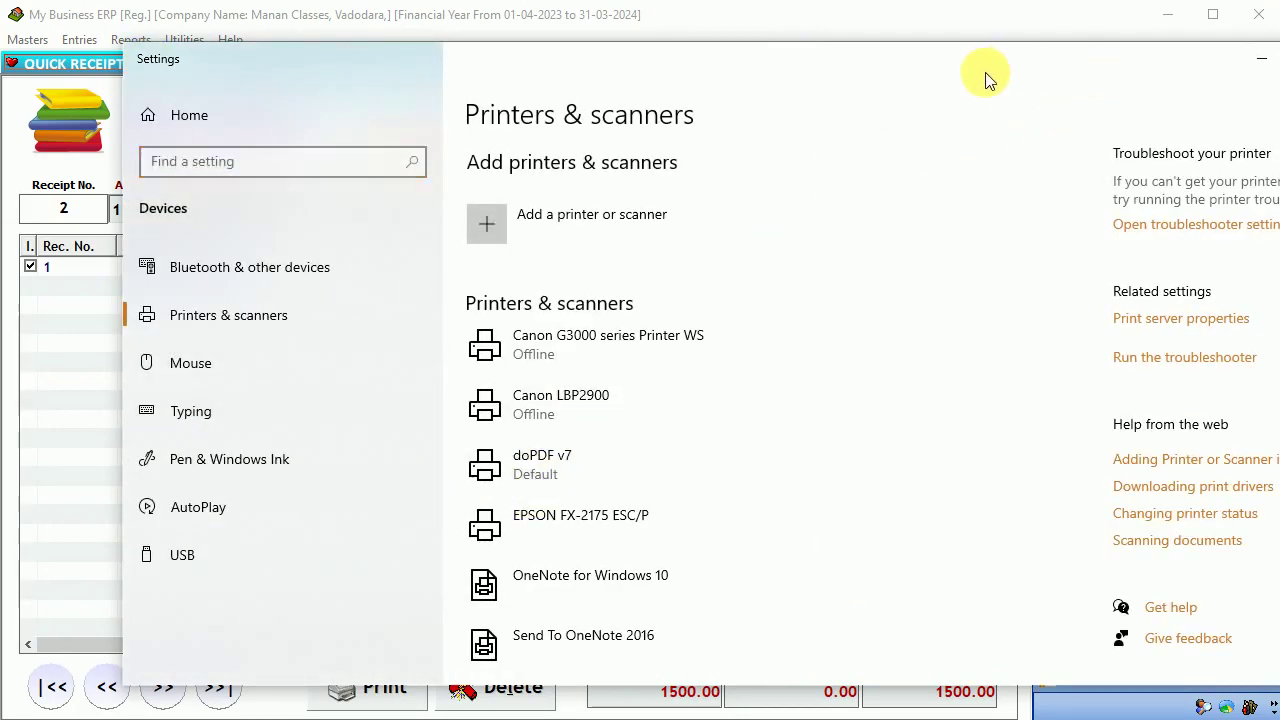
# - Minimize the Settings window and the Academy Fees Management Software folder
pyautogui.moveTo(982, 55); pyautogui.dragTo(863, 73)
pyautogui.click(1079, 78)
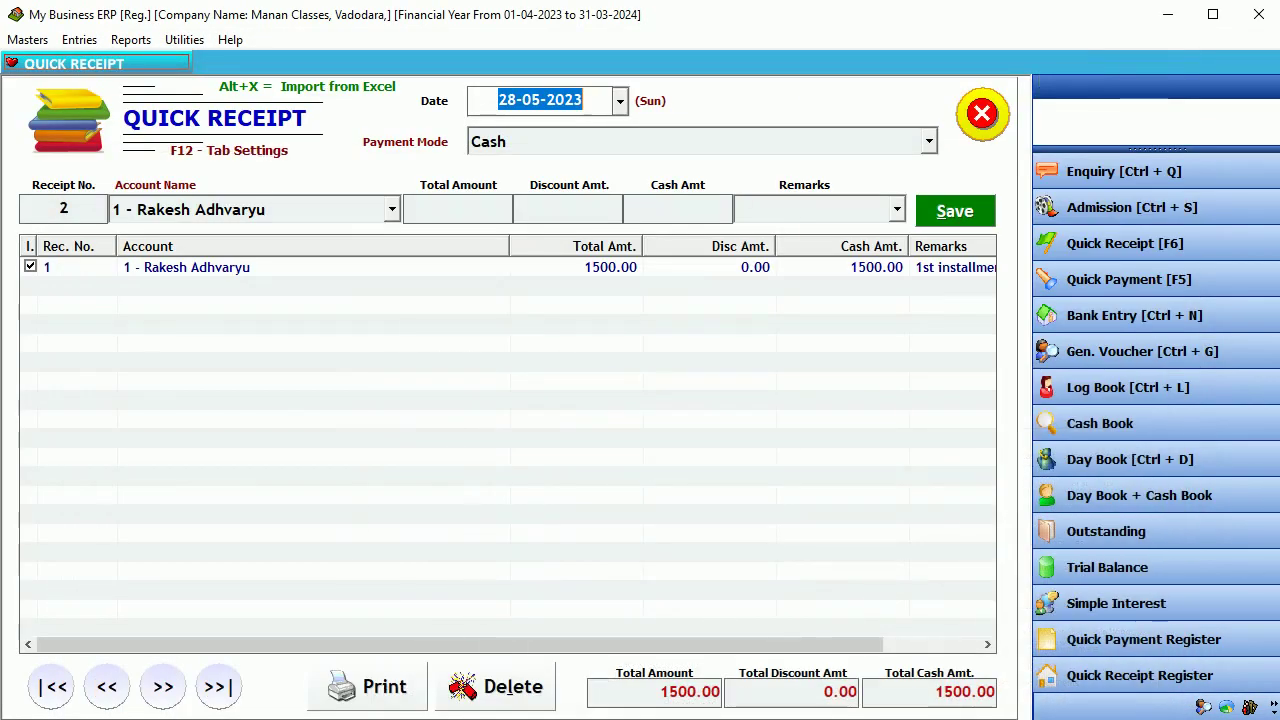
pyautogui.hotkey('alt', 'Tab')
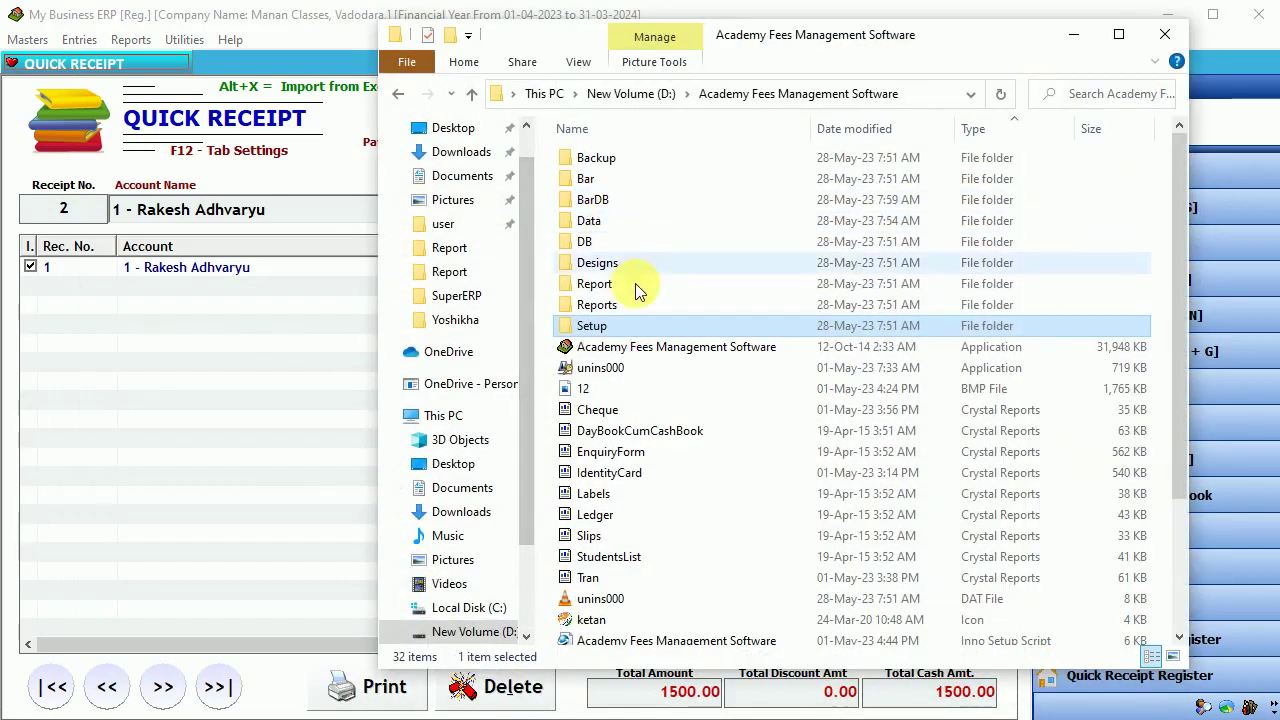
pyautogui.click(618, 208)
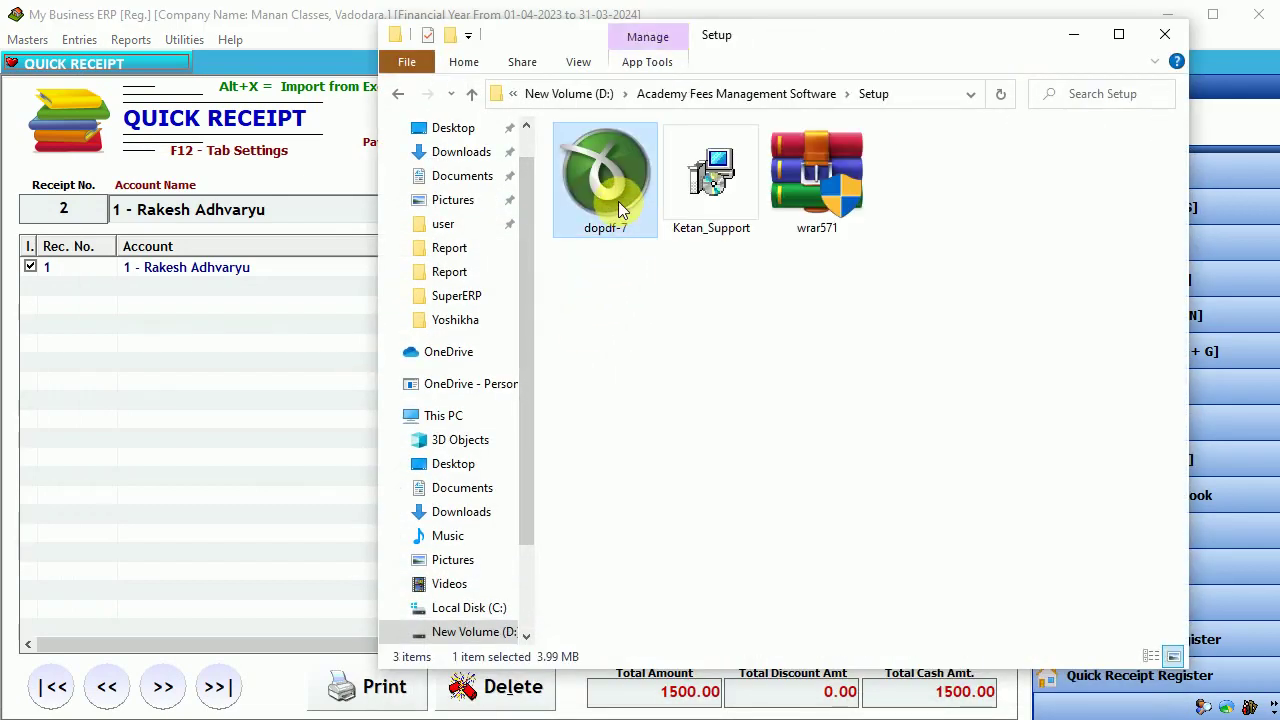
pyautogui.click(1073, 38)
# - Preview receipt no. 1 for ₹1500.00 and print it to doPDF as a PDF file
pyautogui.click(358, 686)
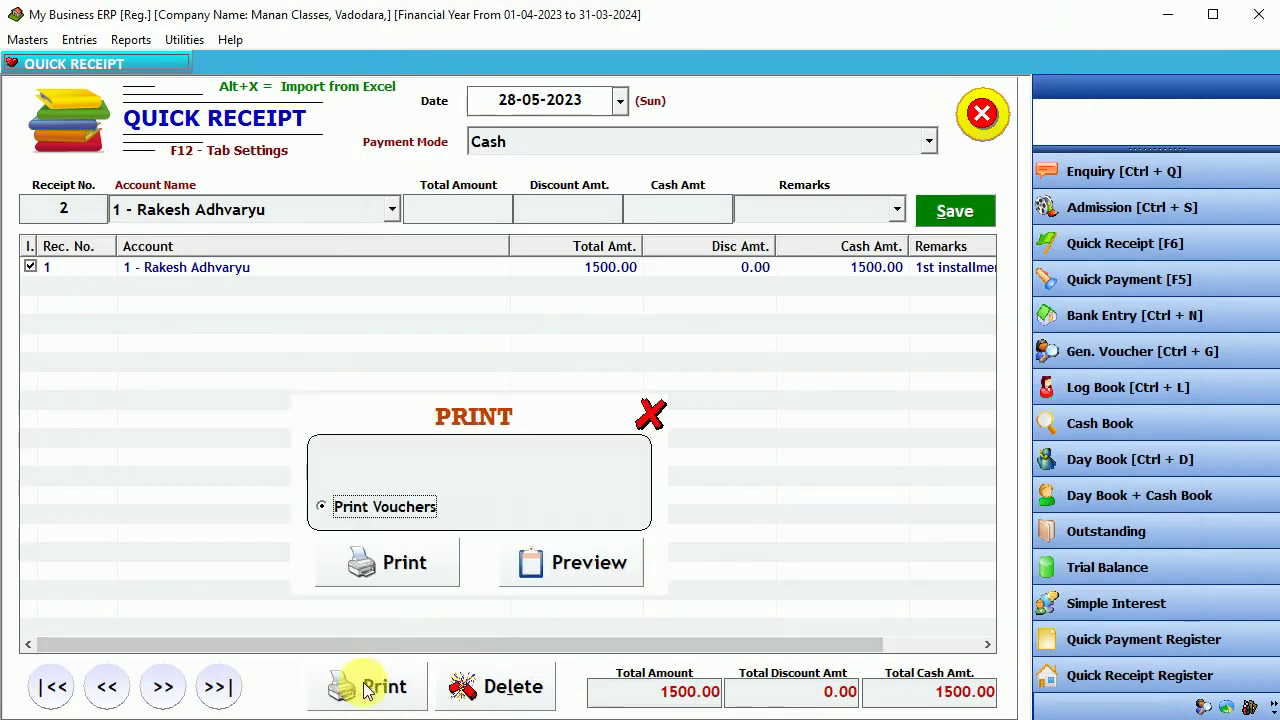
pyautogui.click(576, 566)
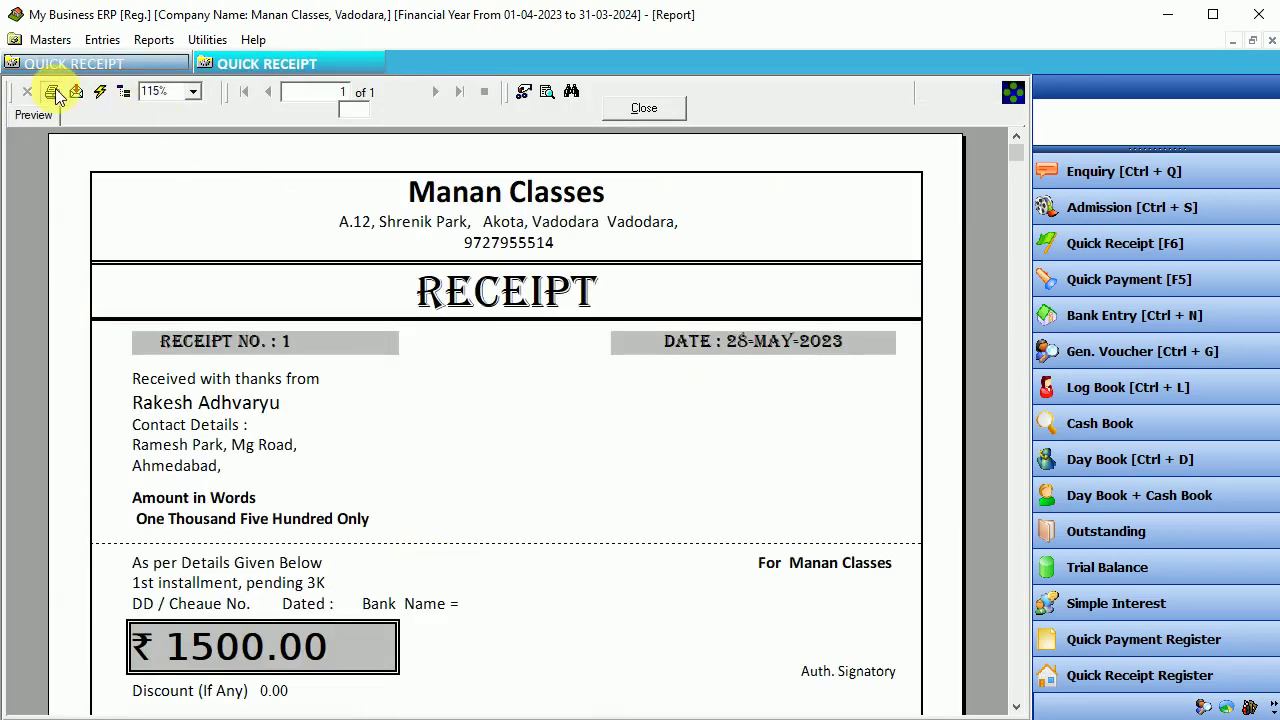
pyautogui.click(52, 92)
pyautogui.moveTo(643, 298); pyautogui.dragTo(667, 317)
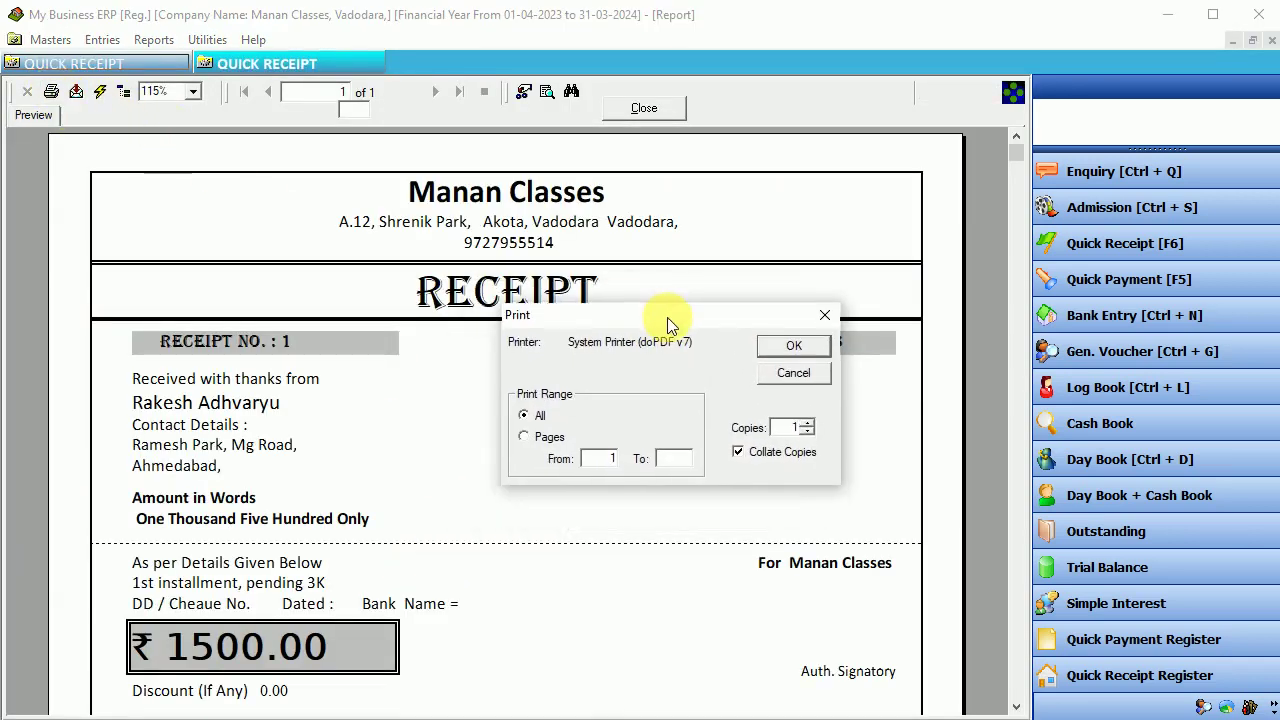
pyautogui.click(795, 347)
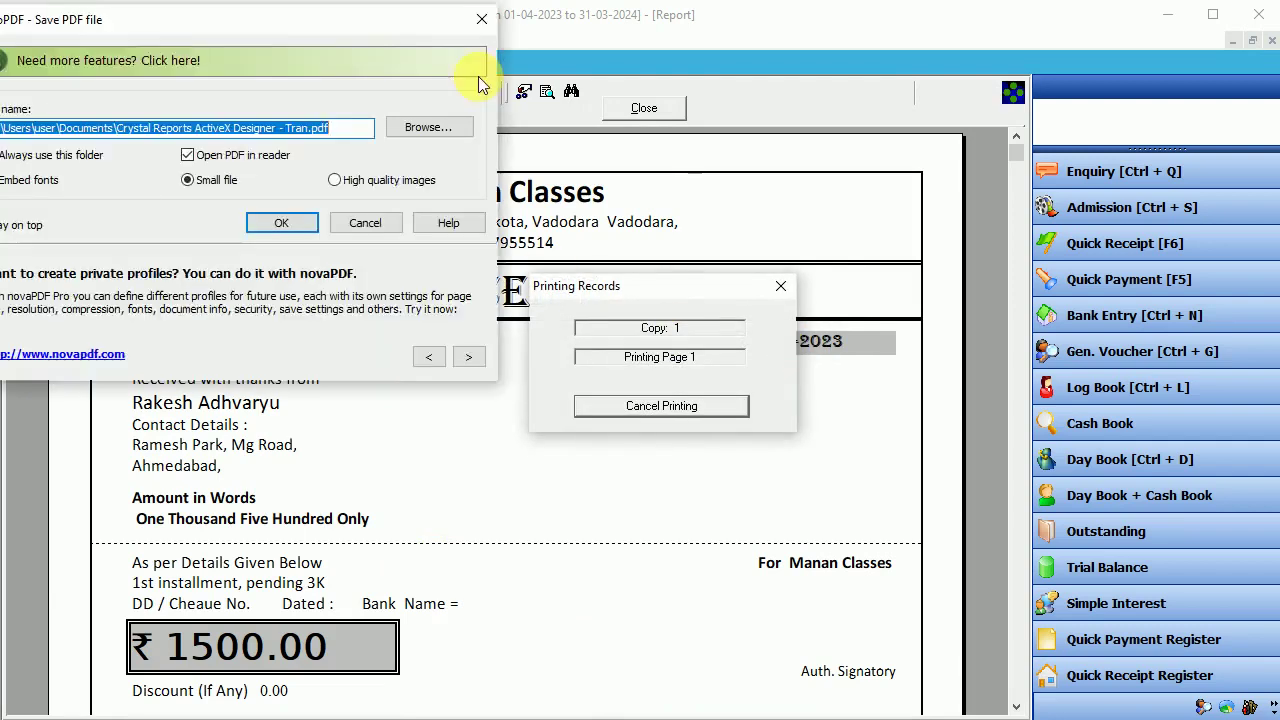
pyautogui.click(473, 306)
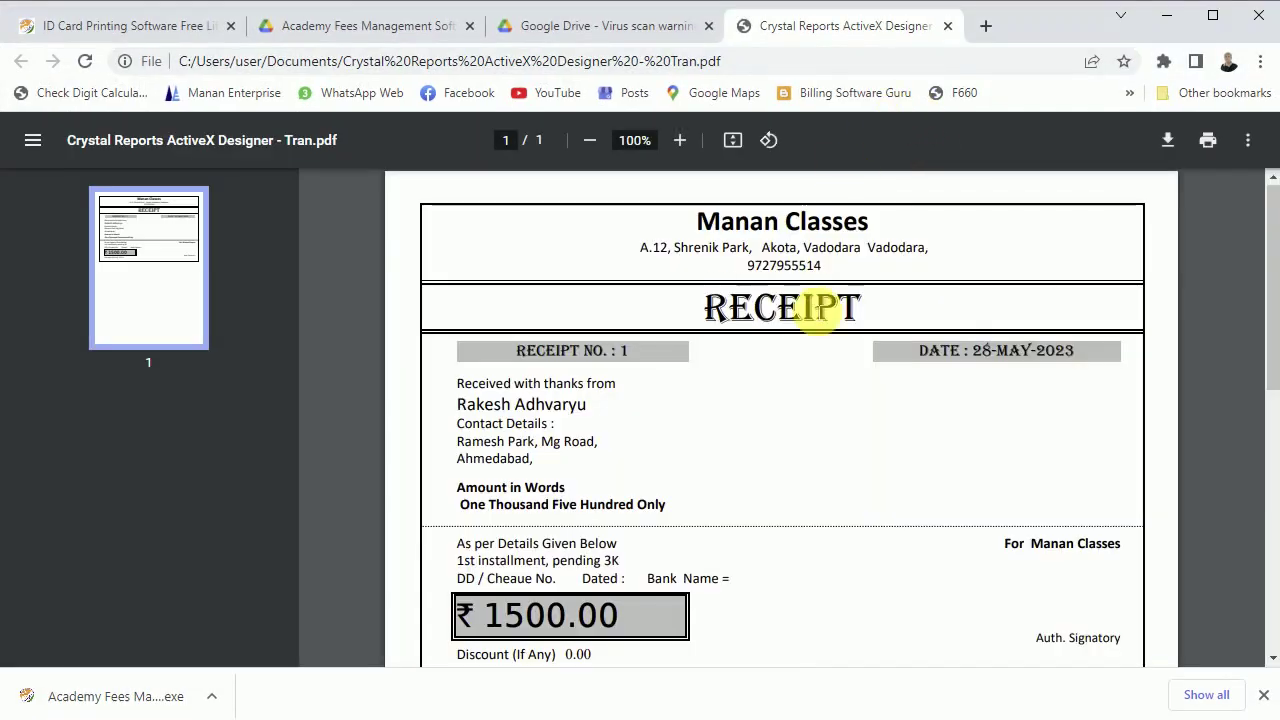
# - Scroll through the one-page receipt PDF in Chrome to check it
pyautogui.scroll(-1, 818, 310)
pyautogui.scroll(1, 848, 350)
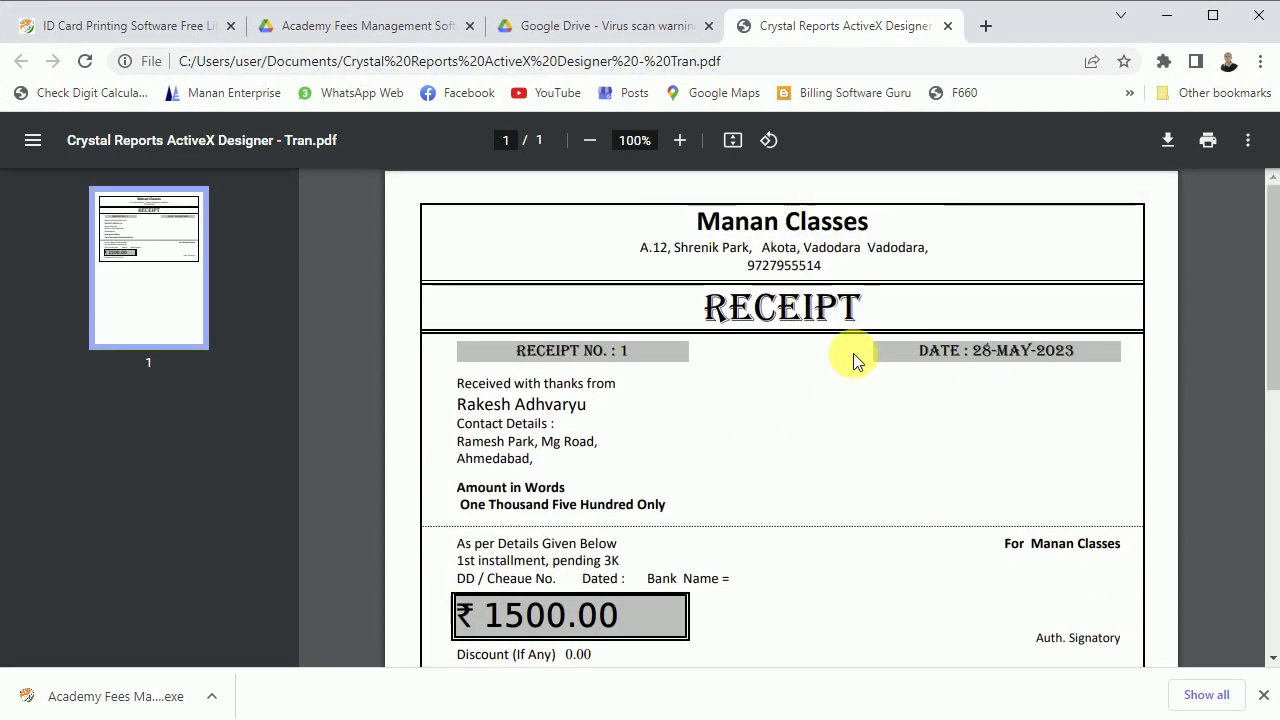
pyautogui.scroll(-1, 853, 360)
pyautogui.scroll(1, 855, 362)
pyautogui.scroll(-1, 862, 368)
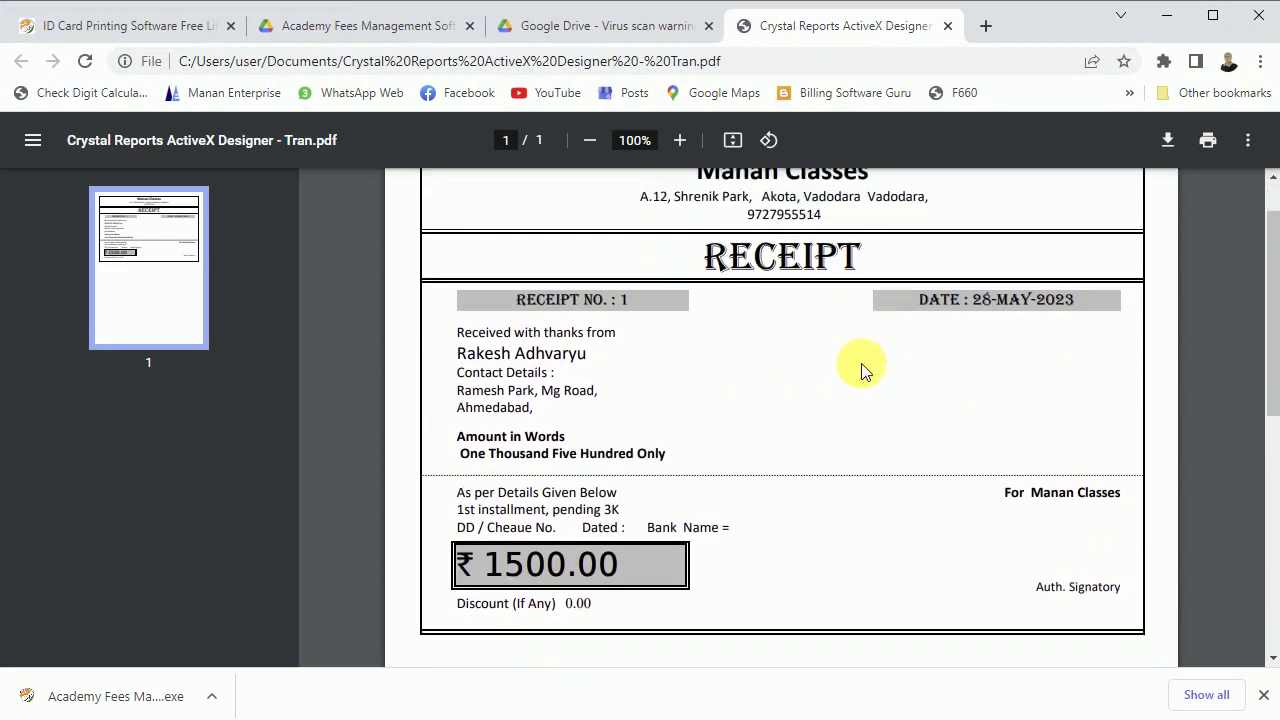
pyautogui.scroll(1, 860, 369)
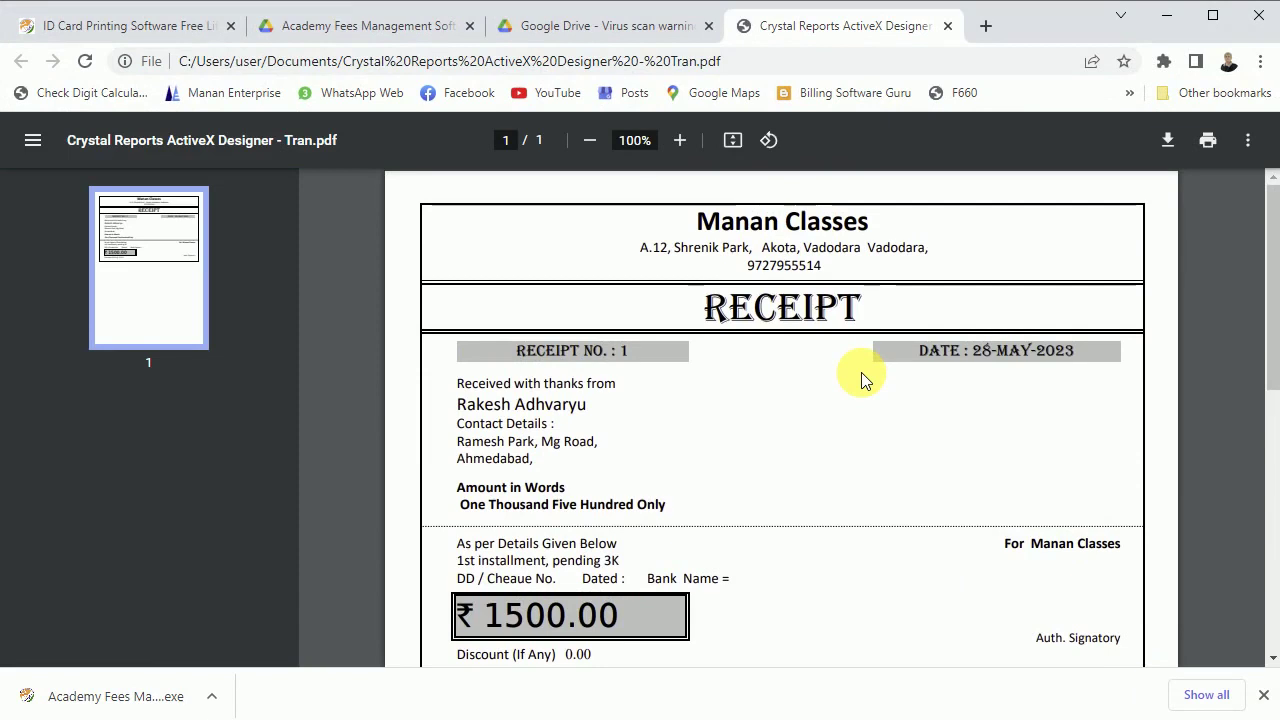
# - Close the receipt PDF and Drive virus-warning tabs and minimize Chrome
pyautogui.click(947, 26)
pyautogui.click(709, 26)
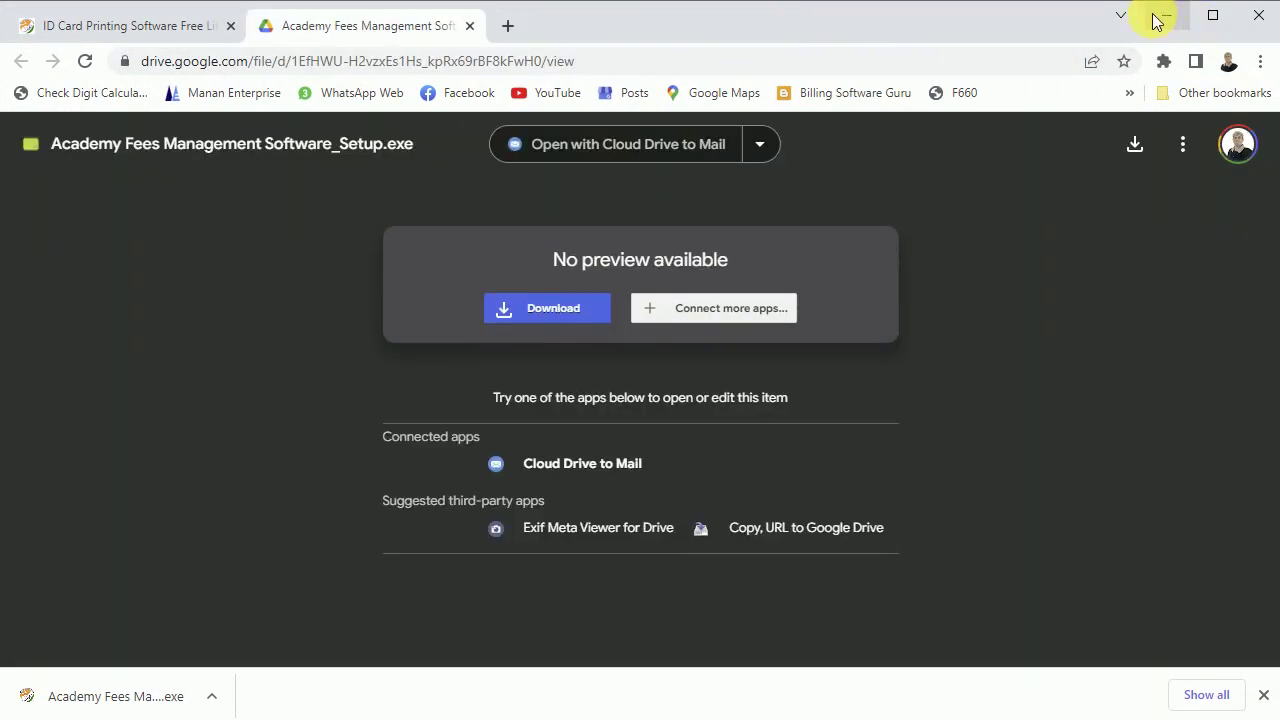
pyautogui.click(1160, 16)
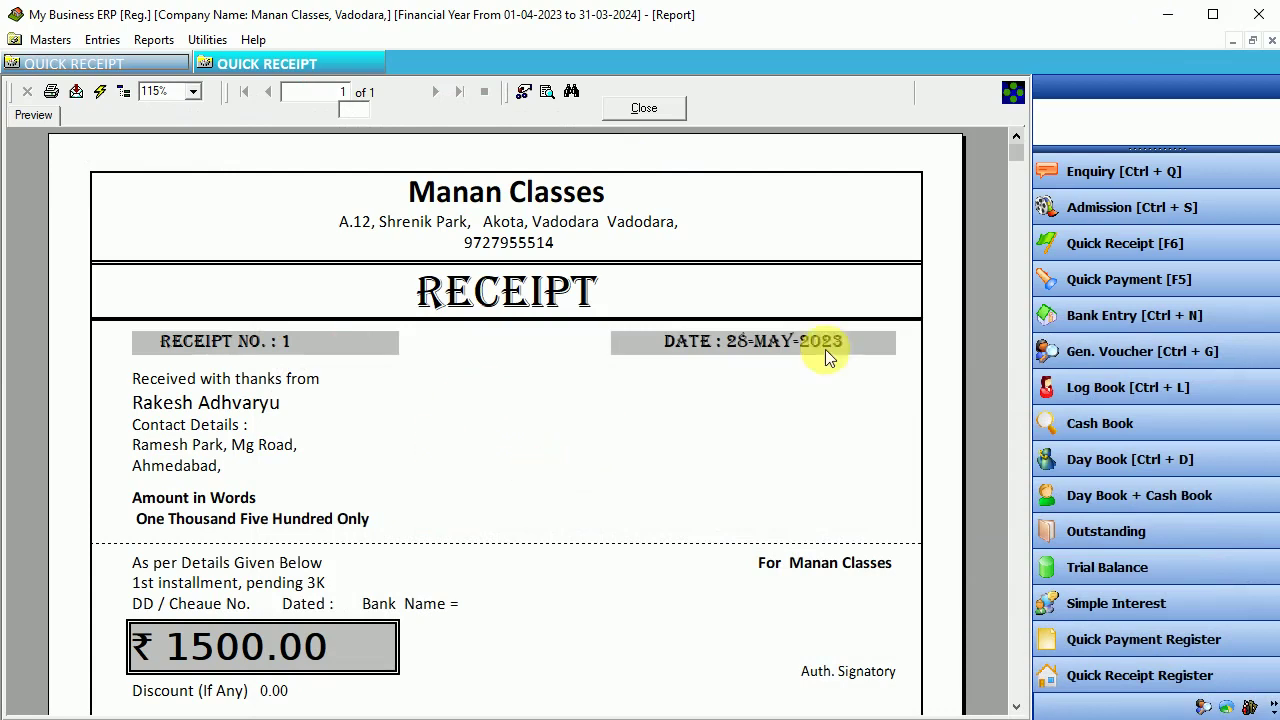
# - Close the receipt preview and the Quick Receipt form, leaving payment mode as Cash
pyautogui.moveTo(1014, 155); pyautogui.dragTo(1018, 177)
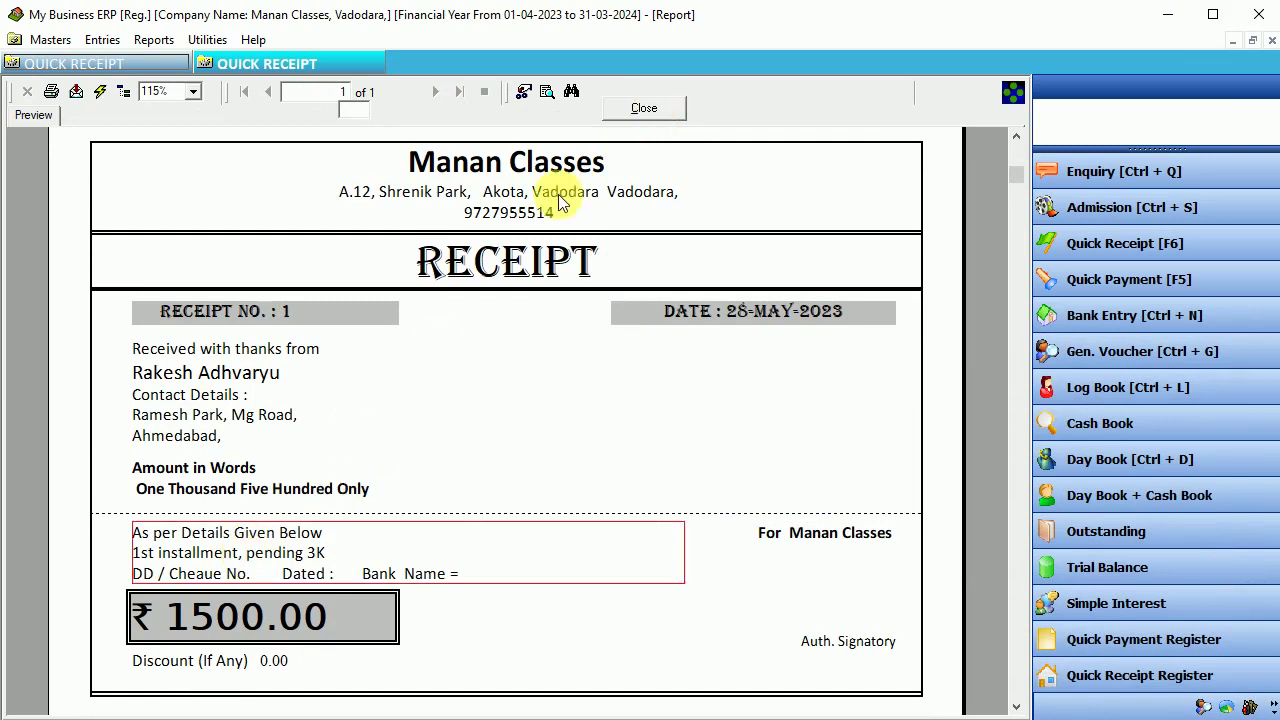
pyautogui.click(630, 108)
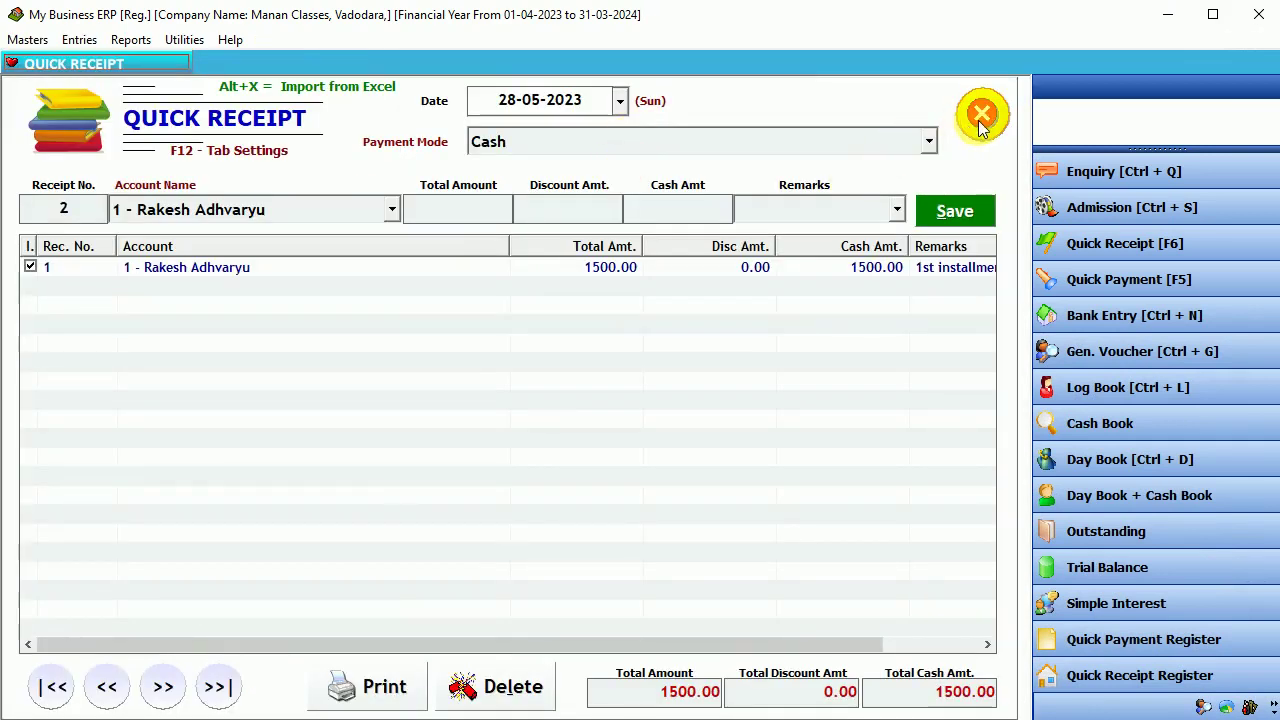
pyautogui.click(655, 148)
pyautogui.click(660, 148)
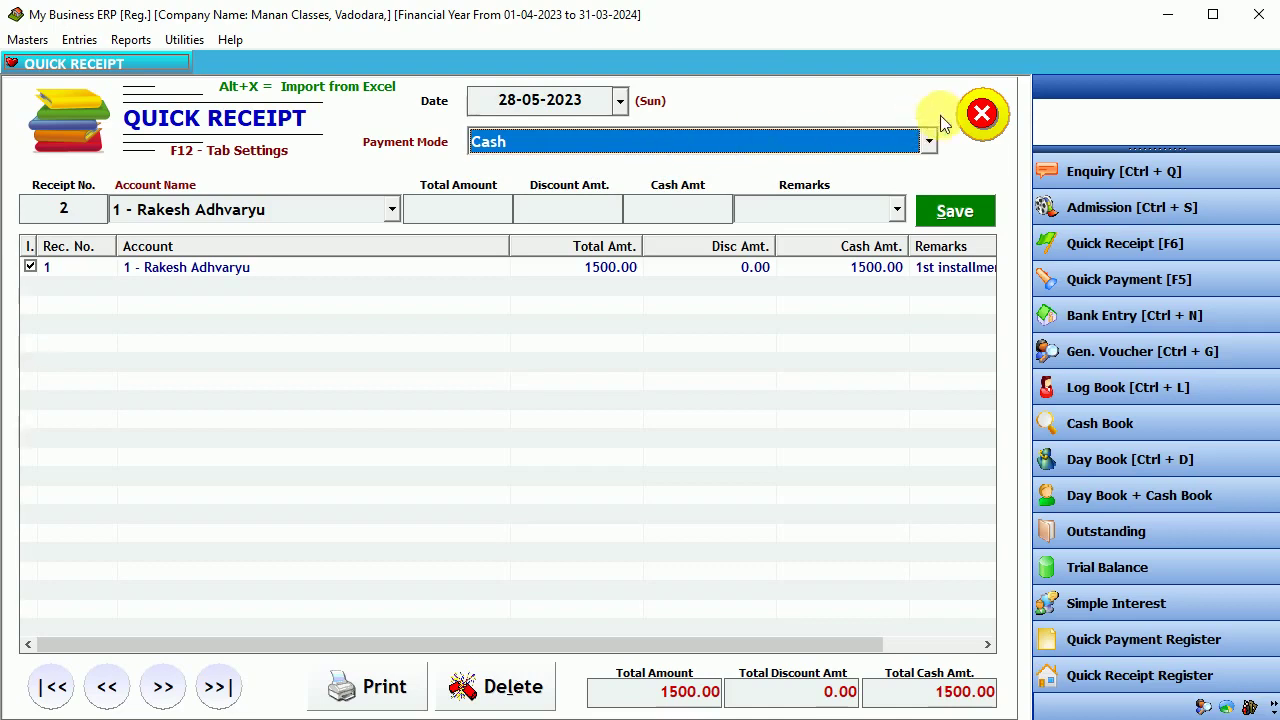
pyautogui.click(981, 113)
# - Create a new account 'Bank Of Baroda' in the Bank Accounts group and save it
pyautogui.click(27, 39)
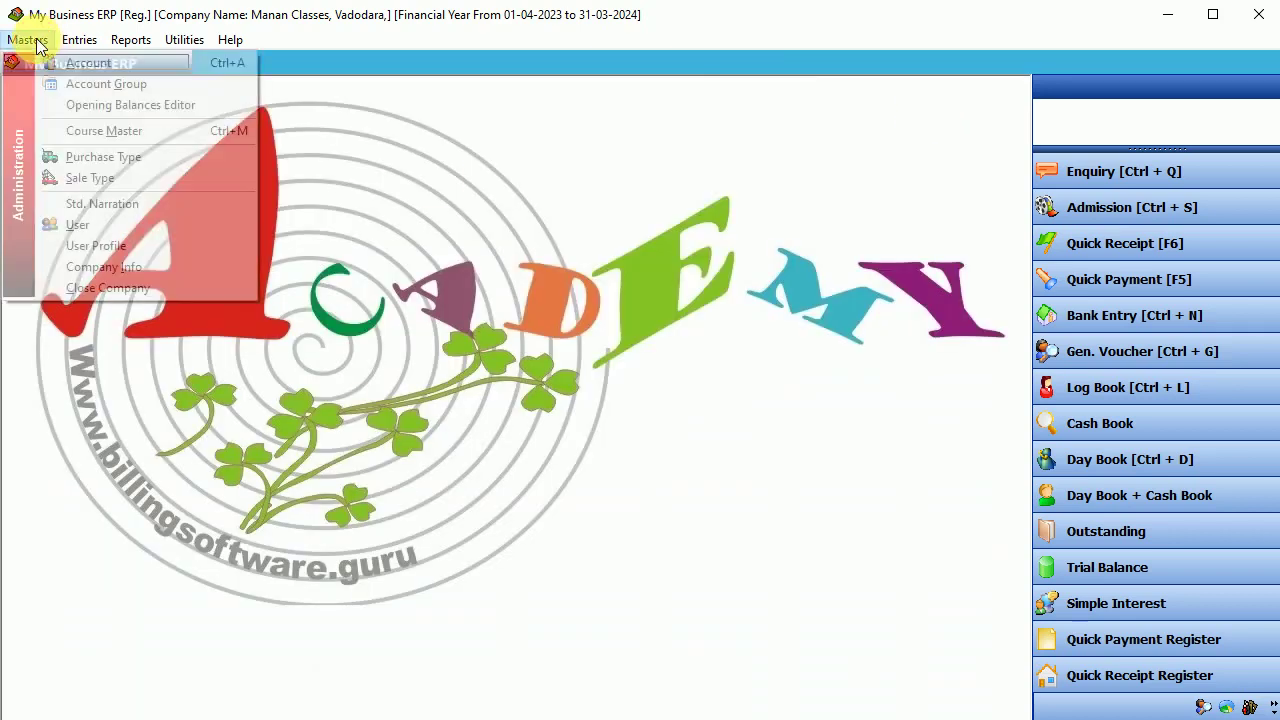
pyautogui.click(75, 64)
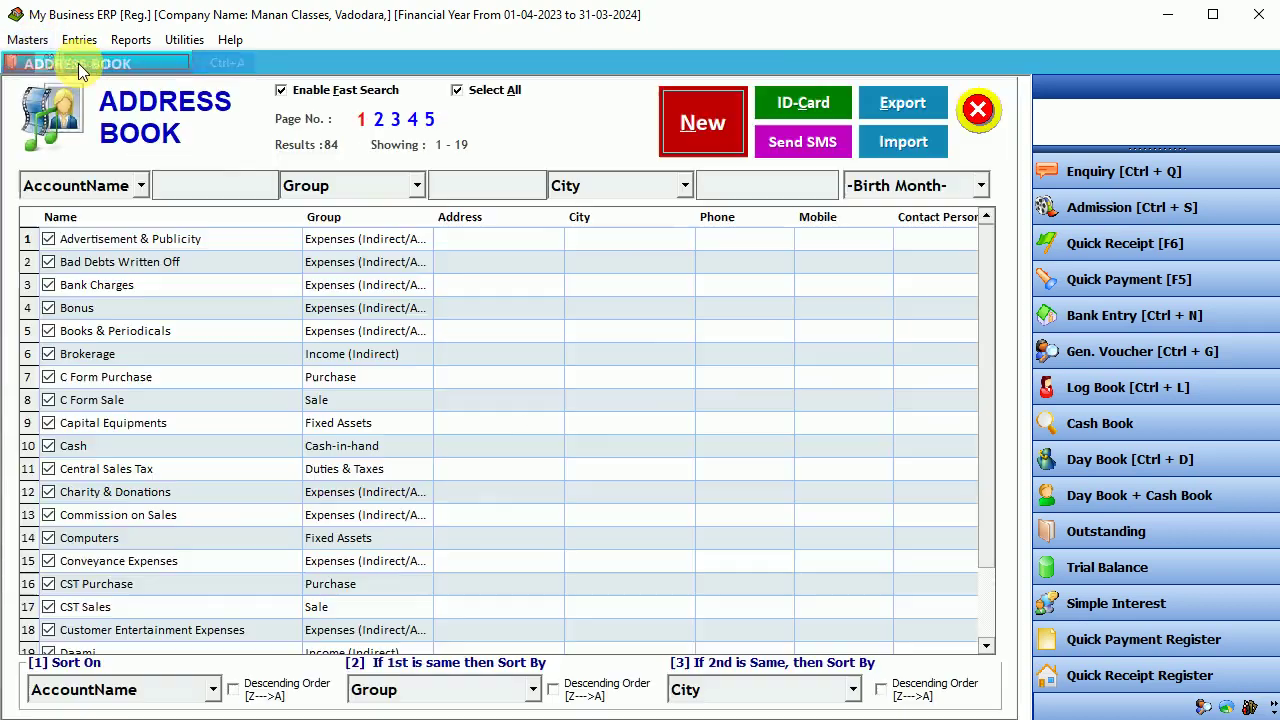
pyautogui.click(674, 122)
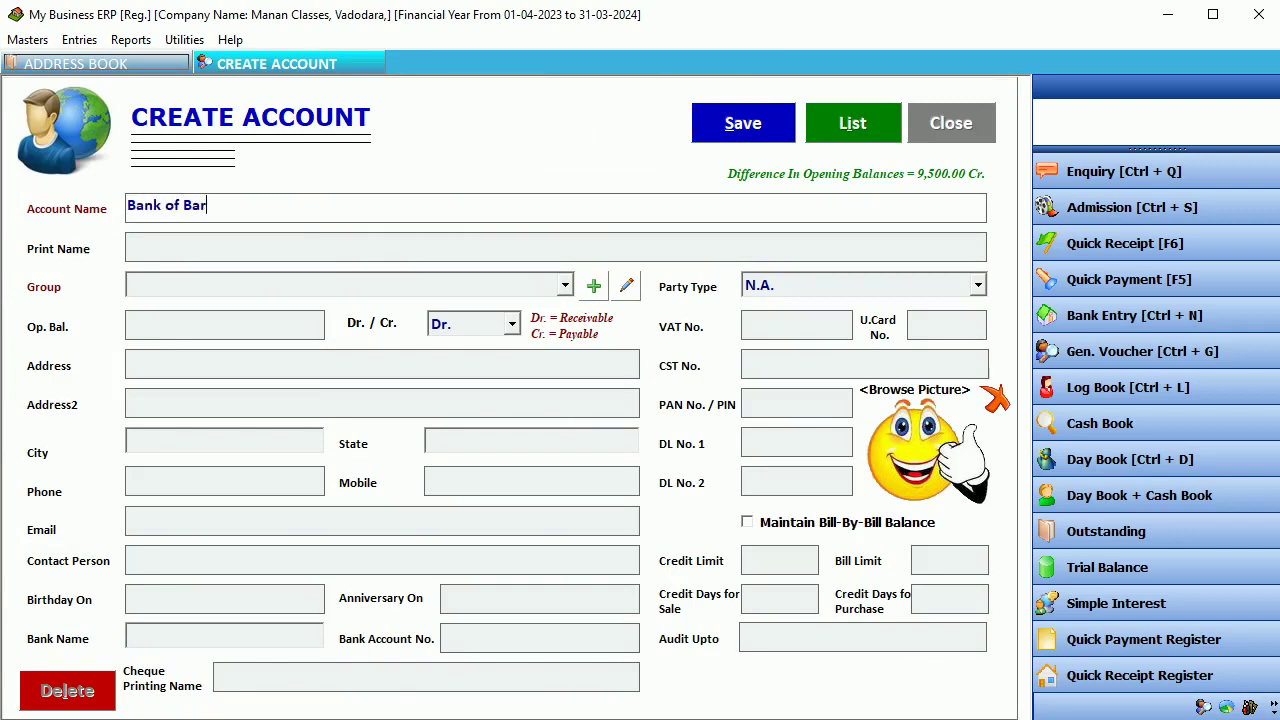
pyautogui.press('Return')
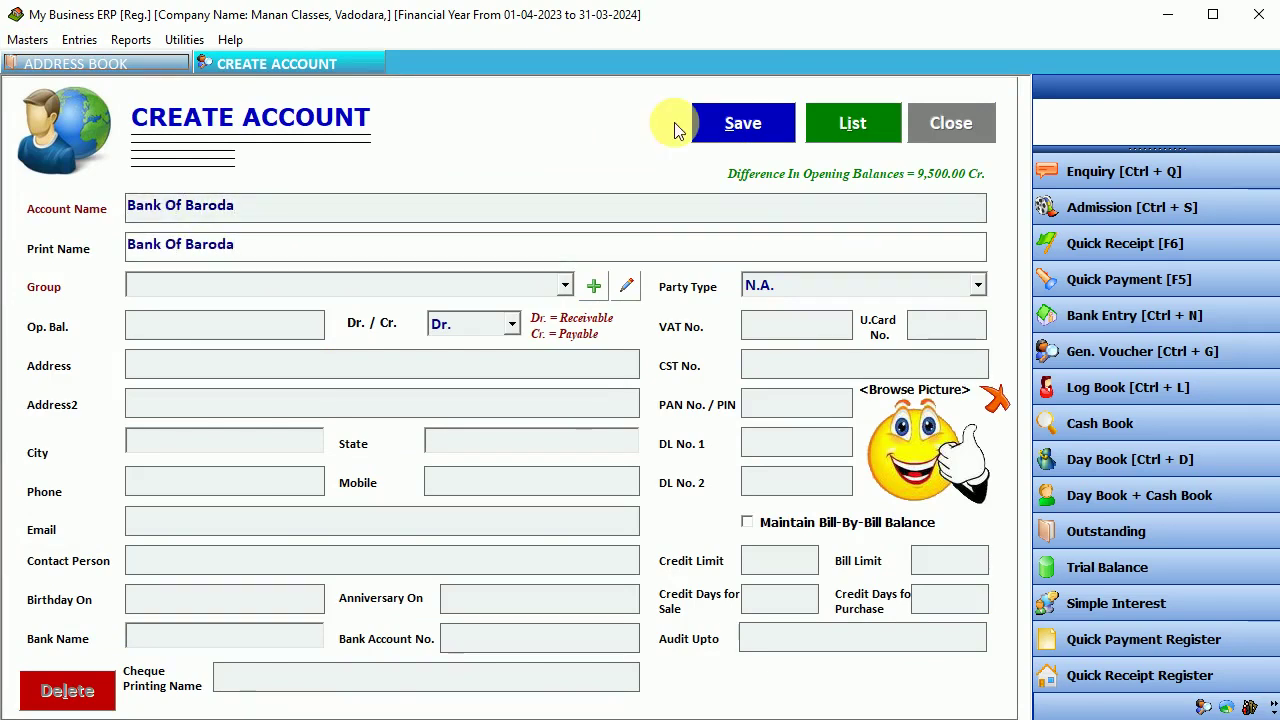
pyautogui.press('Return')
pyautogui.press('Return')
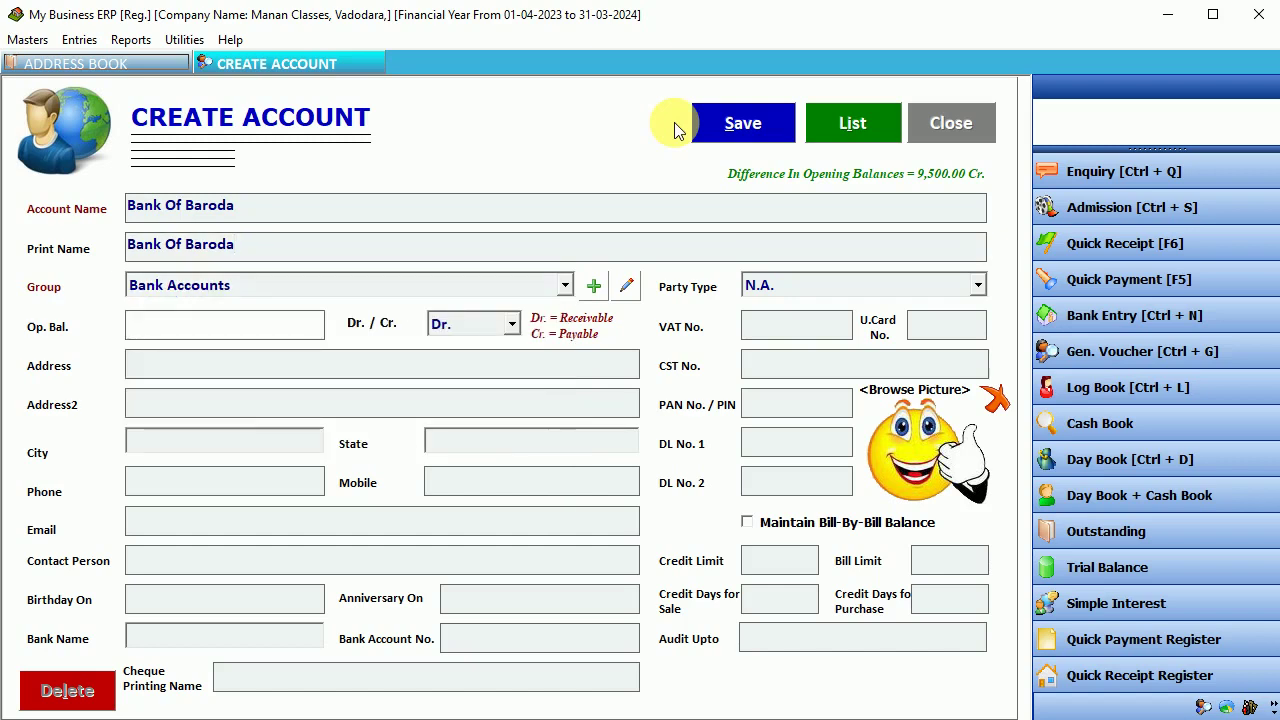
pyautogui.click(760, 124)
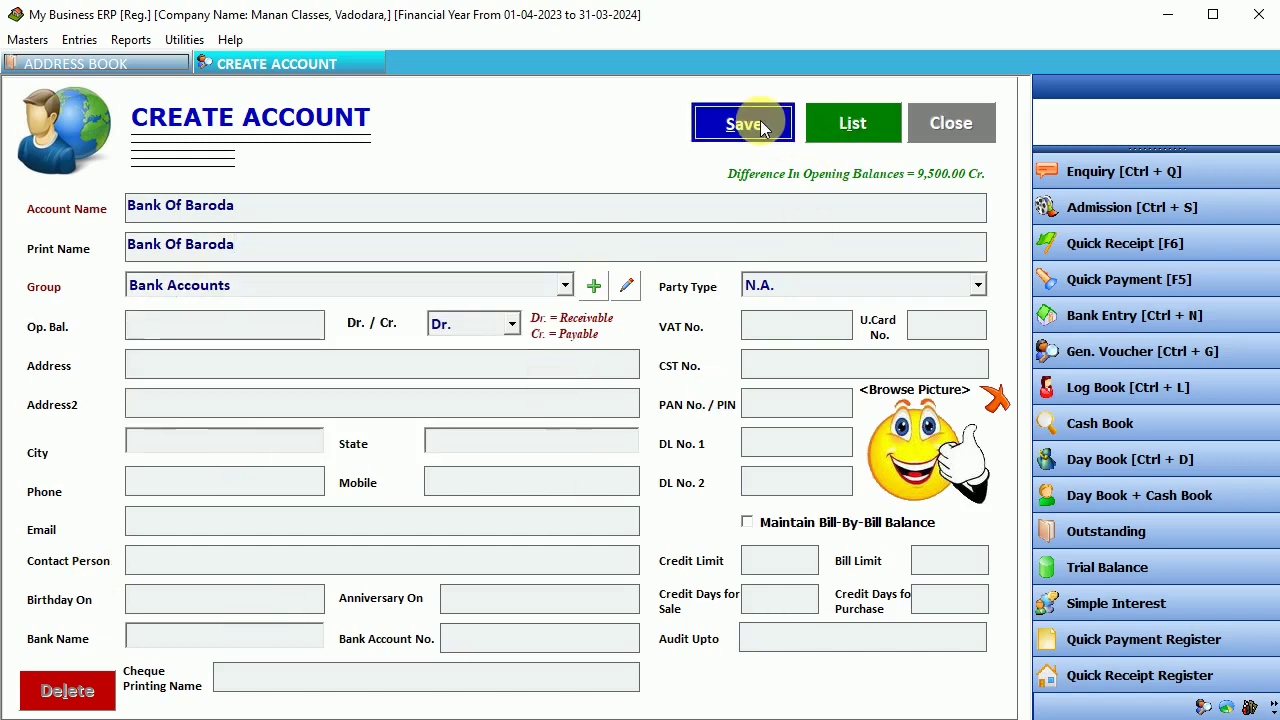
pyautogui.click(738, 430)
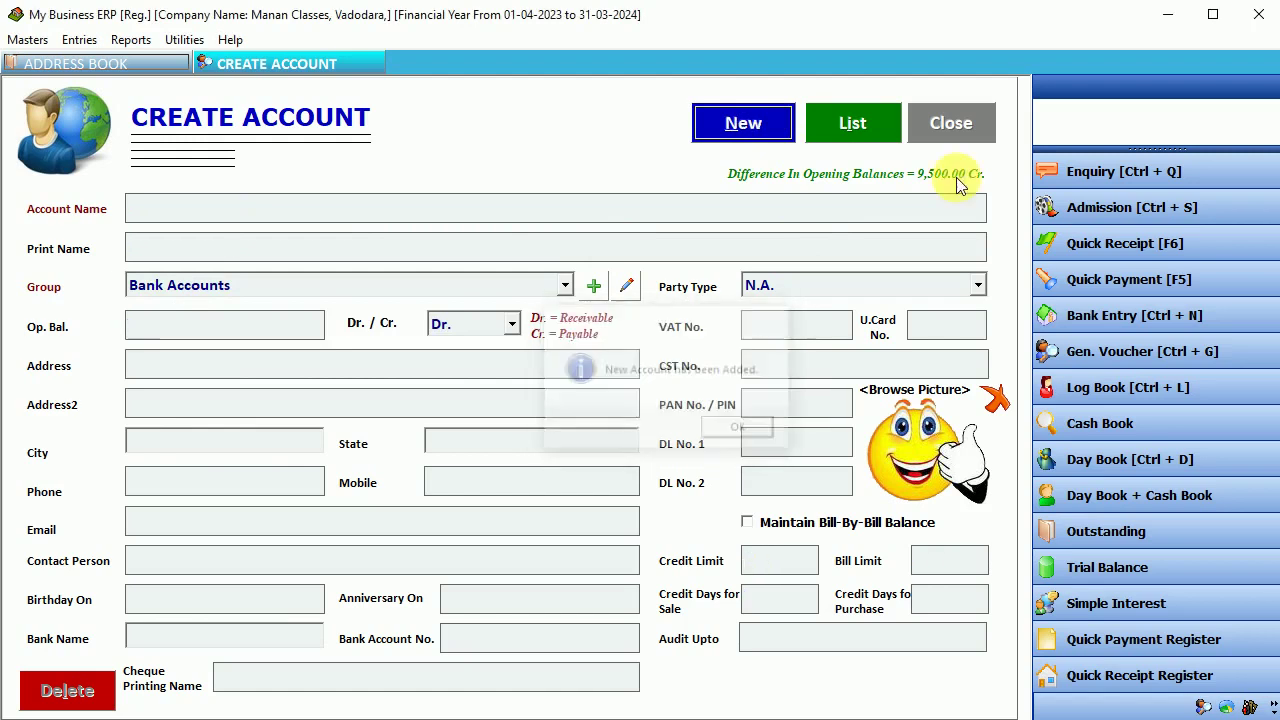
pyautogui.click(960, 121)
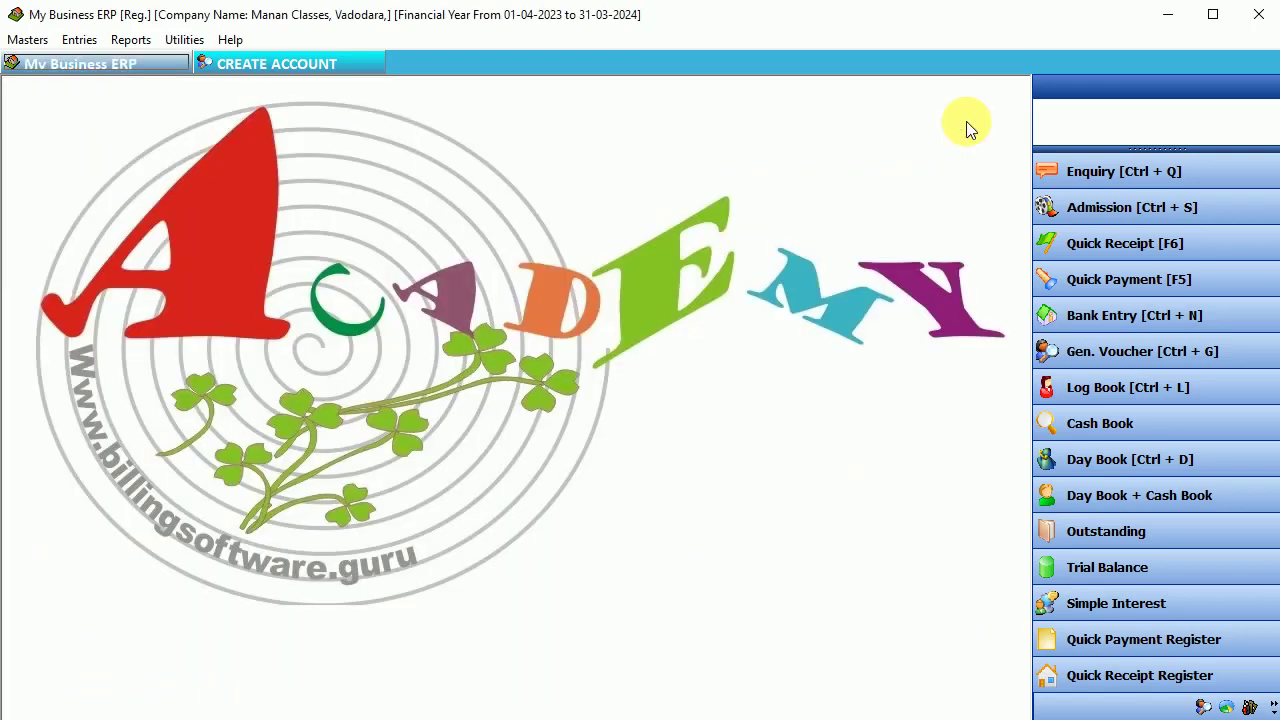
# - Start a new quick receipt paid via Bank Of Baroda from account 2
pyautogui.click(78, 40)
pyautogui.click(155, 130)
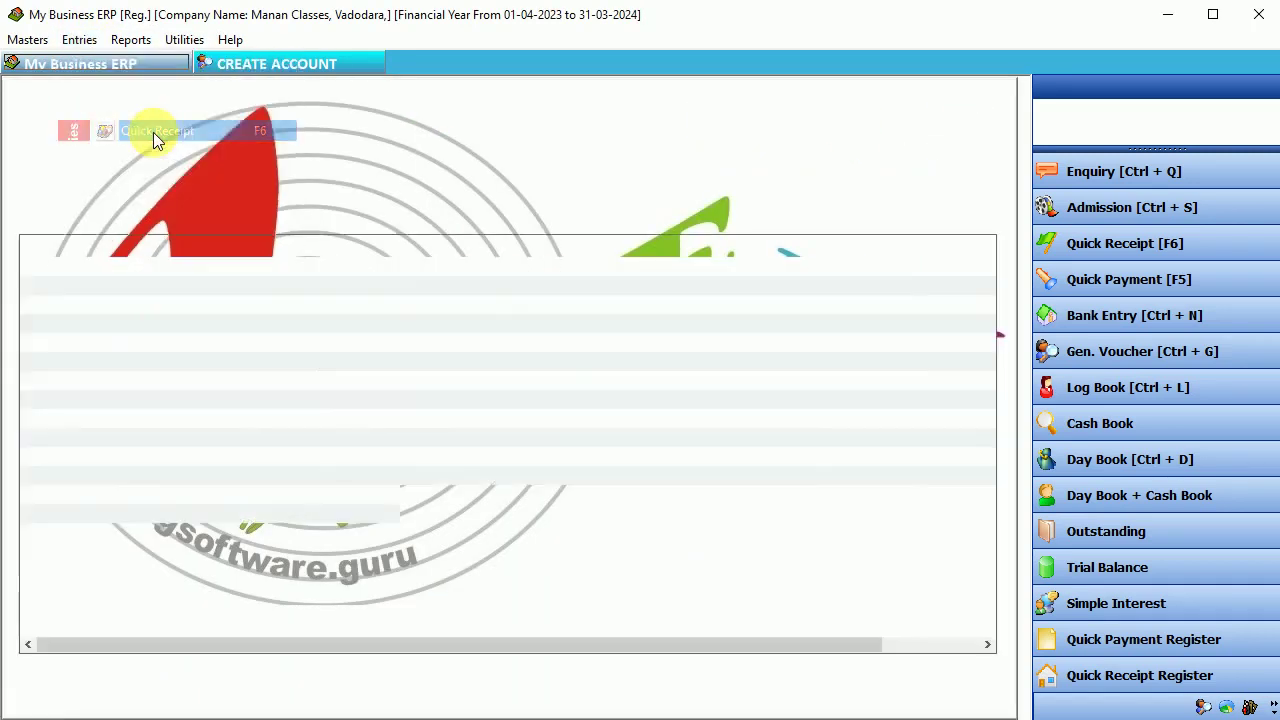
pyautogui.press('Return')
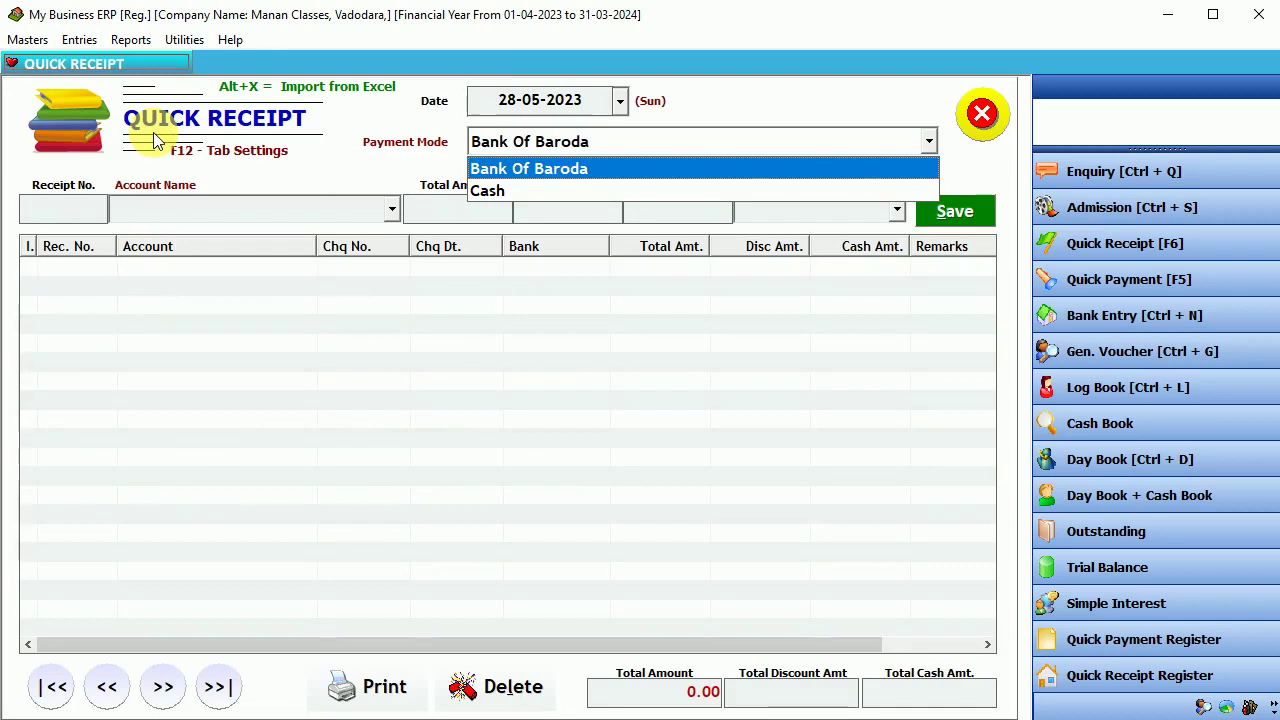
pyautogui.press('Return')
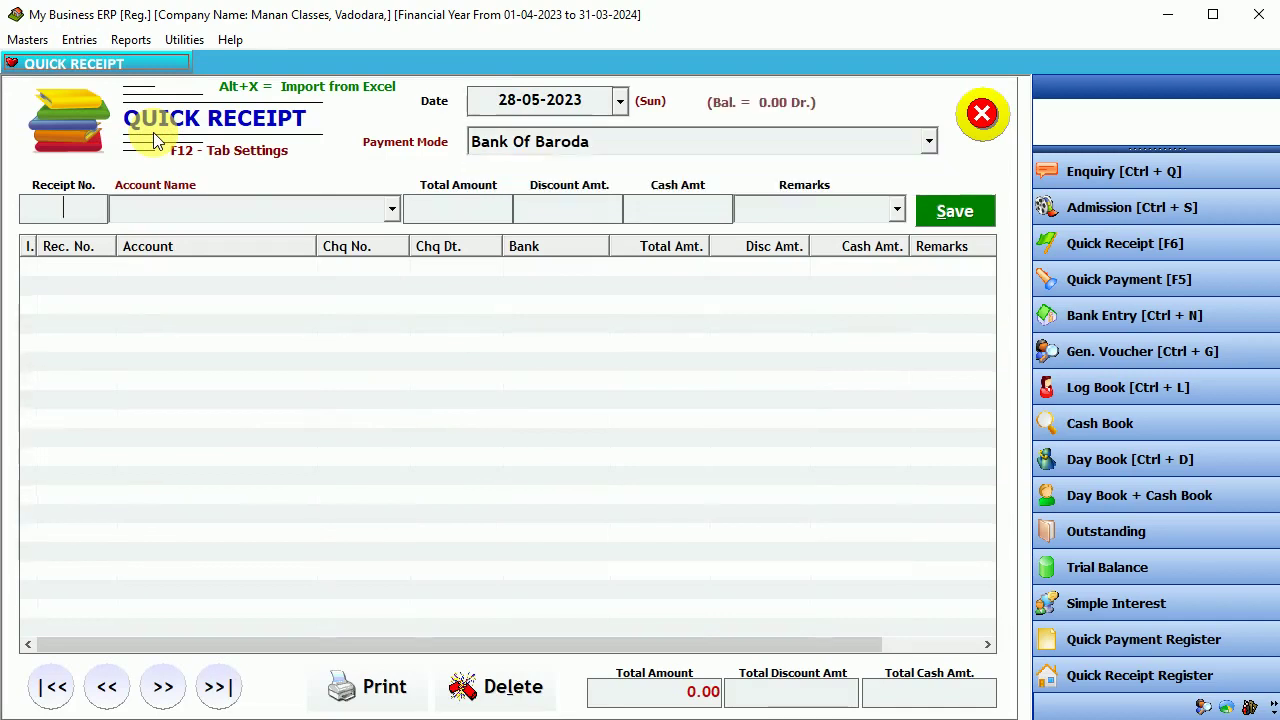
pyautogui.press('Return')
pyautogui.press('Down')
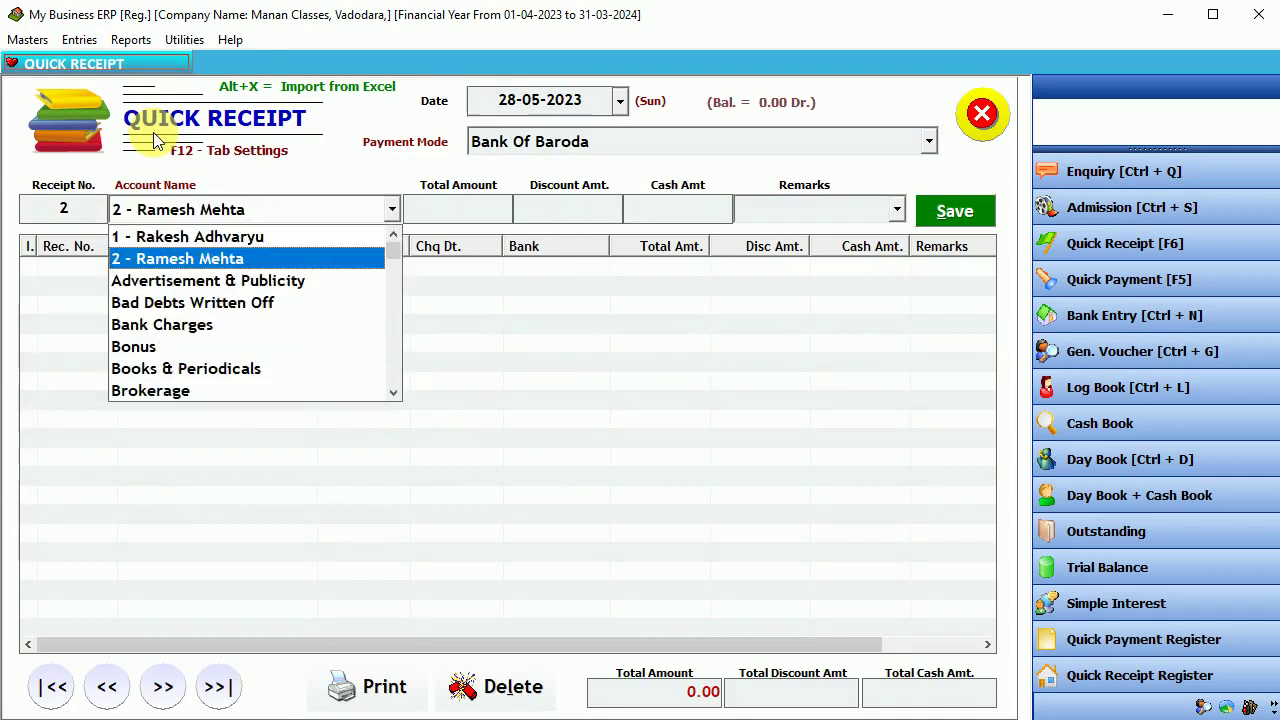
pyautogui.press('Return')
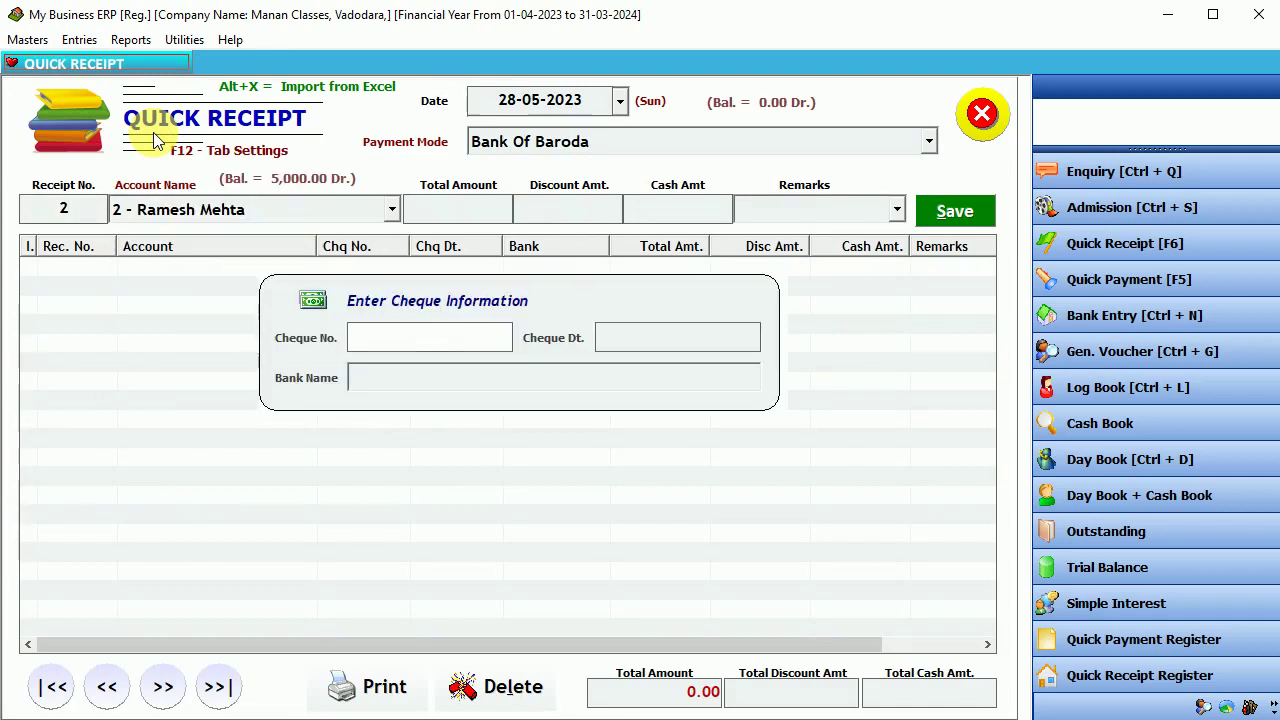
# - Fill the cheque details, enter amount 3500 with remark Half payment, and save receipt no. 2
pyautogui.write('Paytm/G')
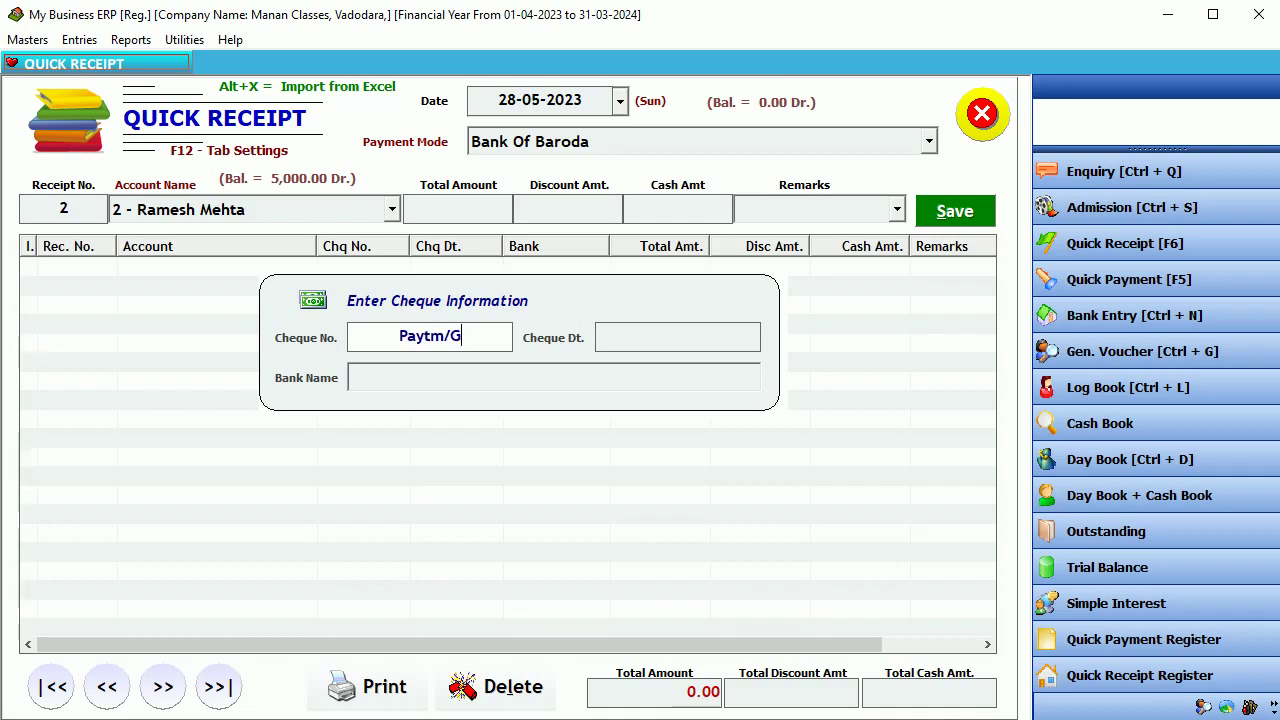
pyautogui.press('Return')
pyautogui.press('Return')
pyautogui.press('Return')
pyautogui.press('Return')
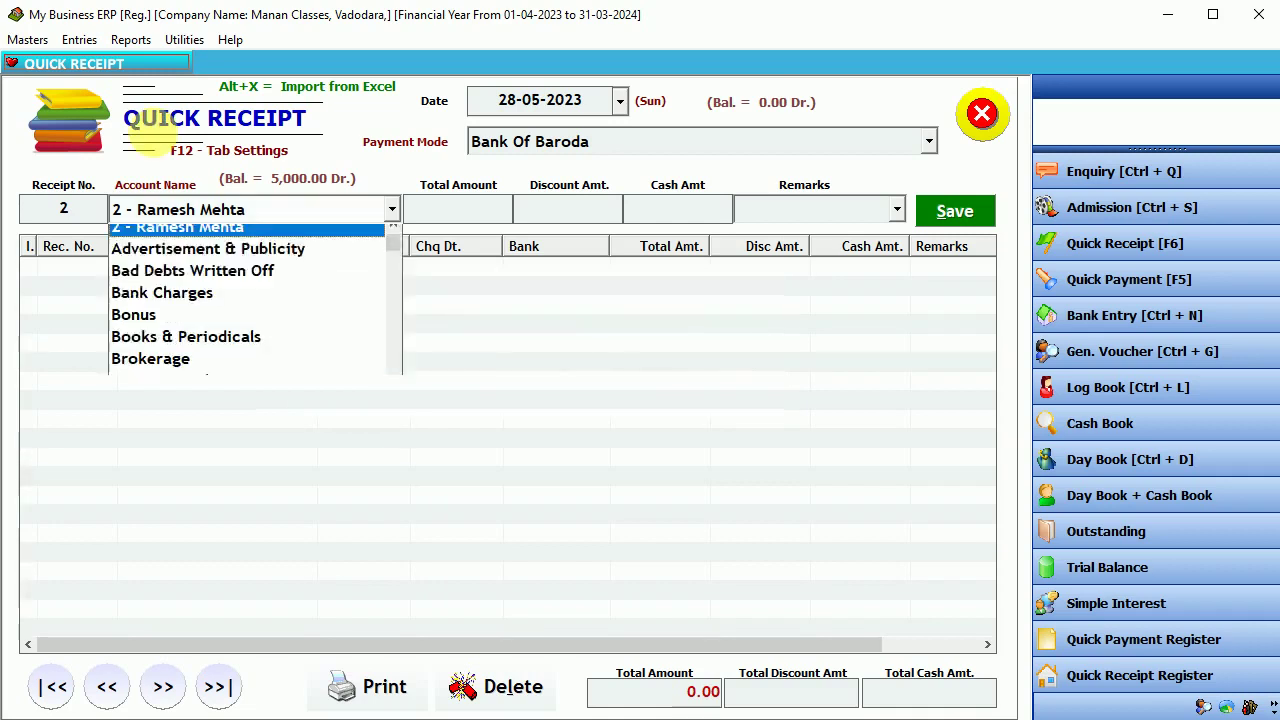
pyautogui.write('350')
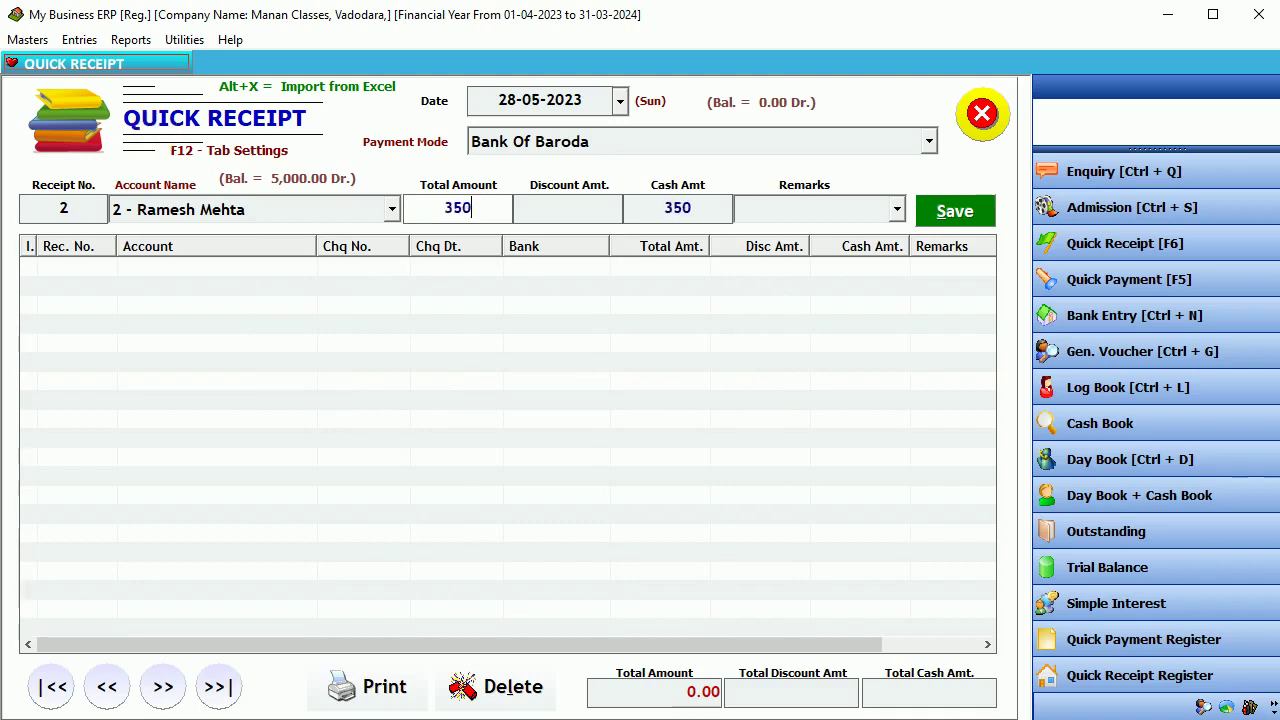
pyautogui.write('0')
pyautogui.press('Return')
pyautogui.press('Return')
pyautogui.press('Return')
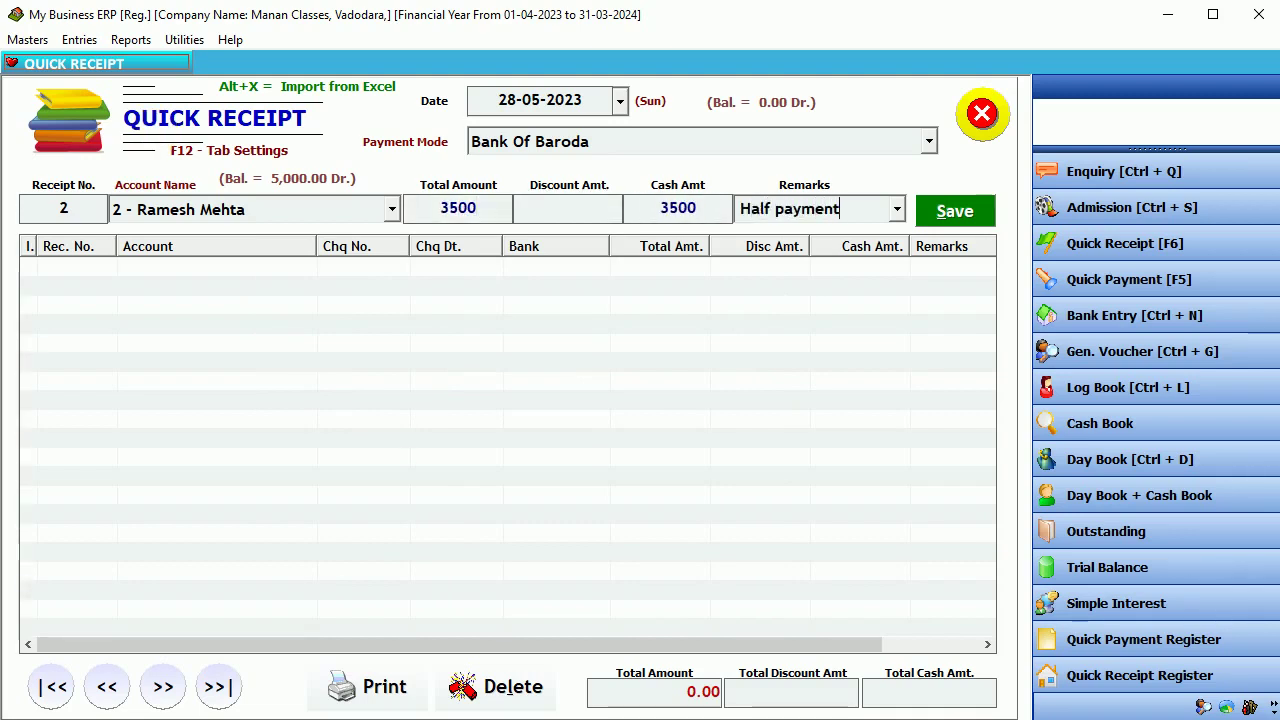
pyautogui.press('Return')
pyautogui.press('Return')
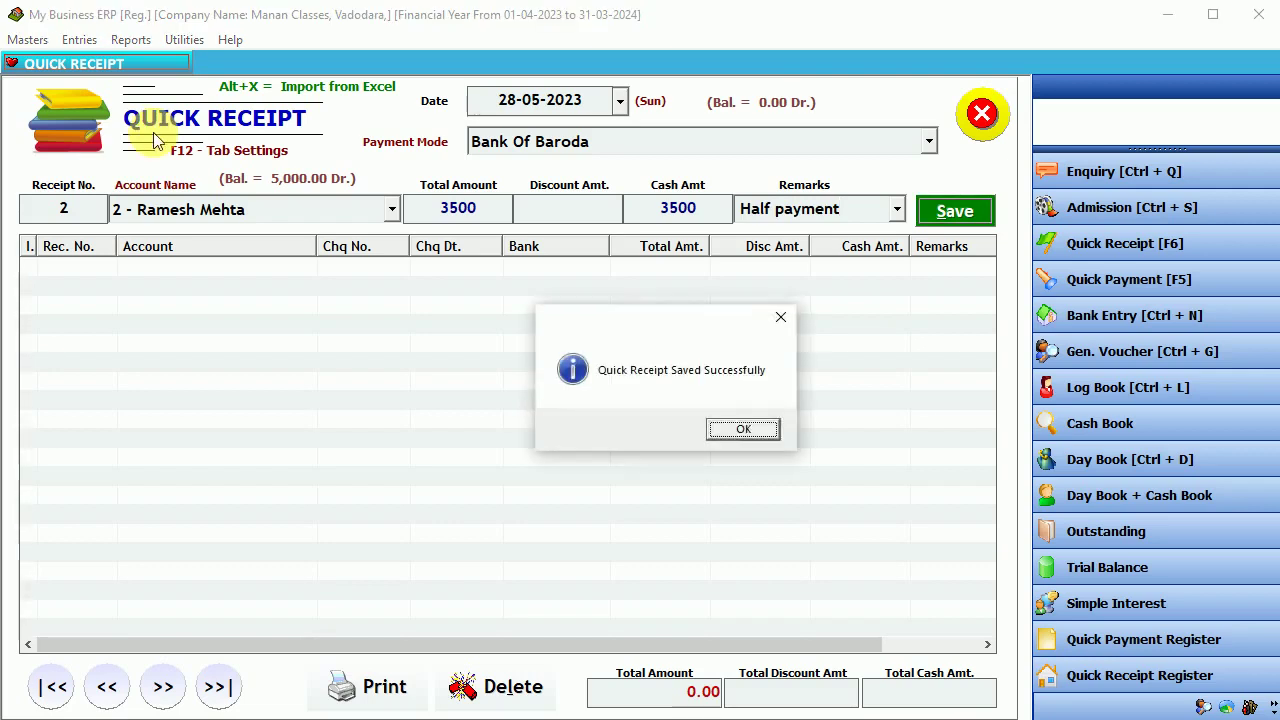